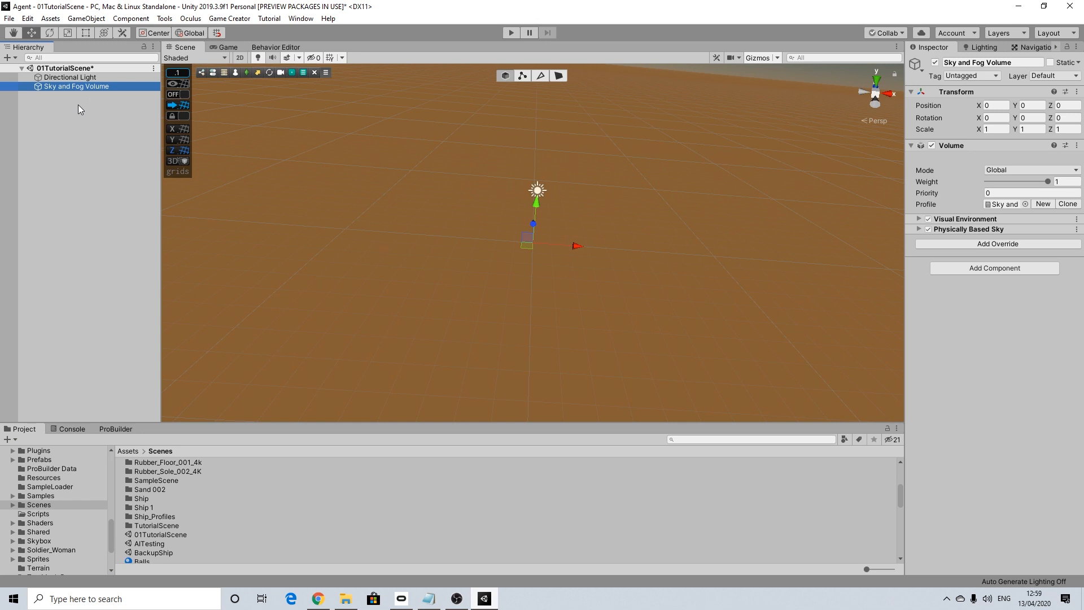
# Add a 3D plane at the scene root and scale it uniformly to about 4.18.
pyautogui.click(78, 110)
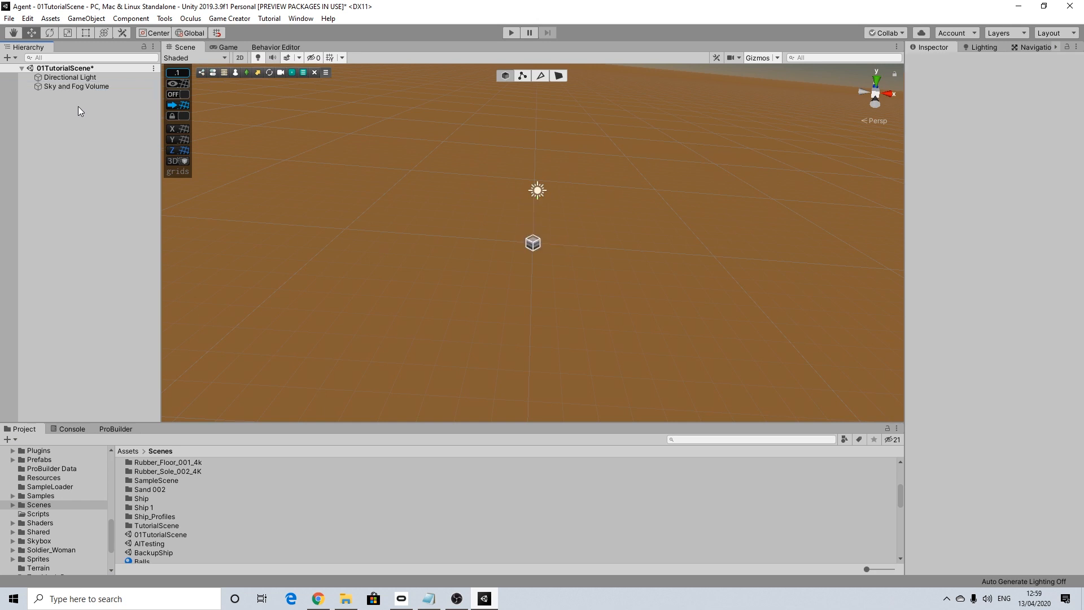
pyautogui.rightClick(49, 108)
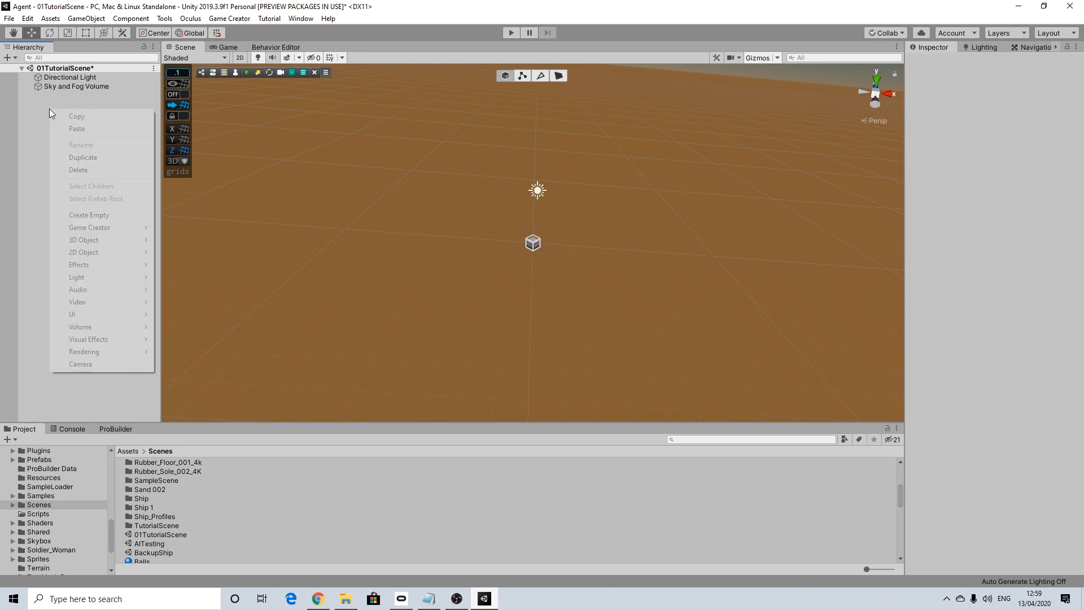
pyautogui.moveTo(138, 243)
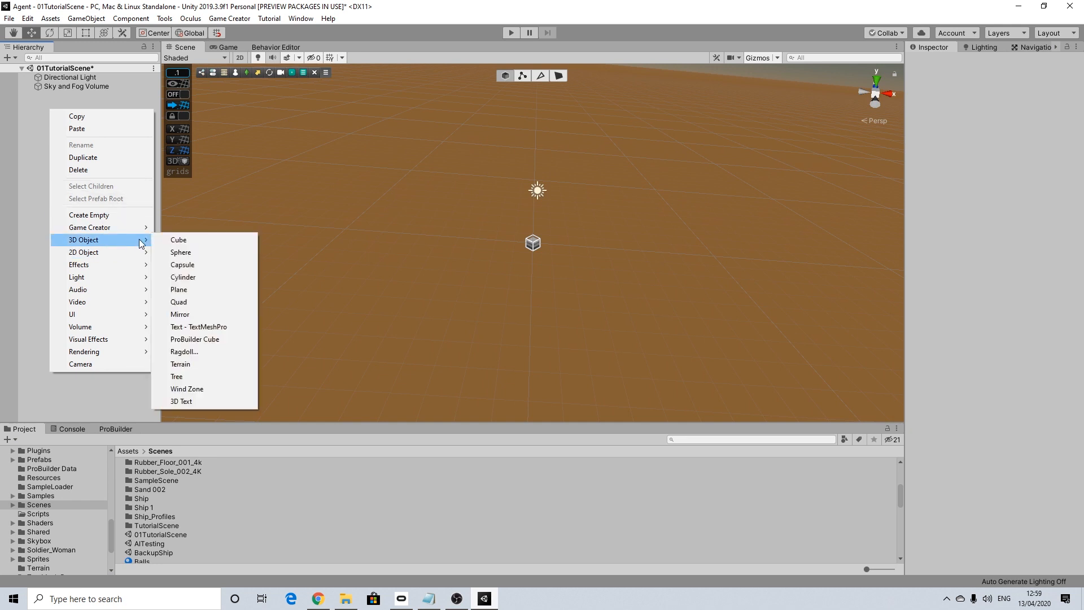
pyautogui.click(187, 291)
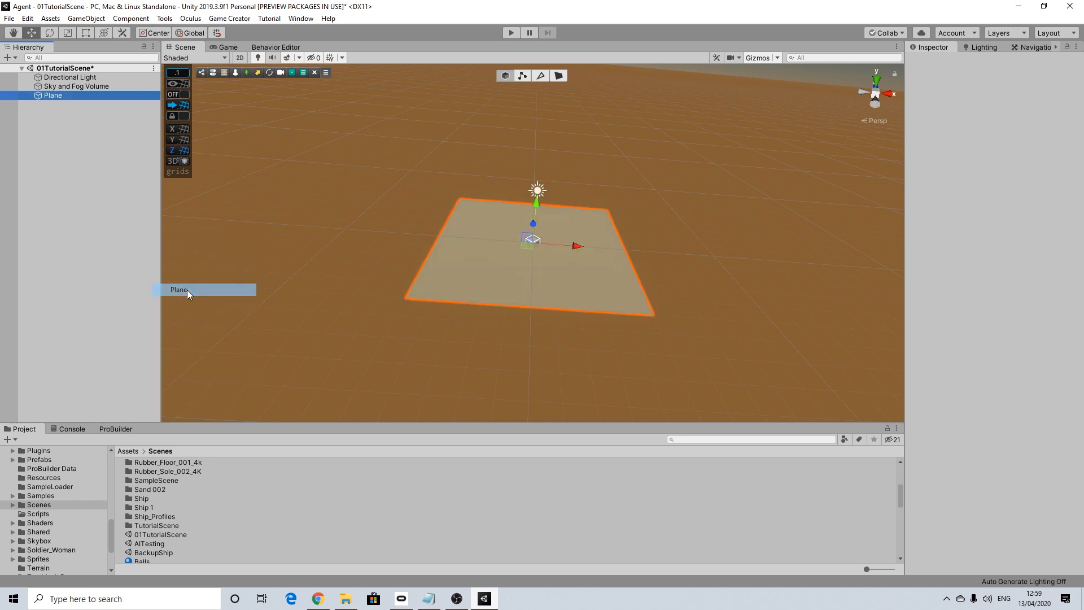
pyautogui.click(67, 33)
pyautogui.moveTo(534, 243); pyautogui.dragTo(711, 229)
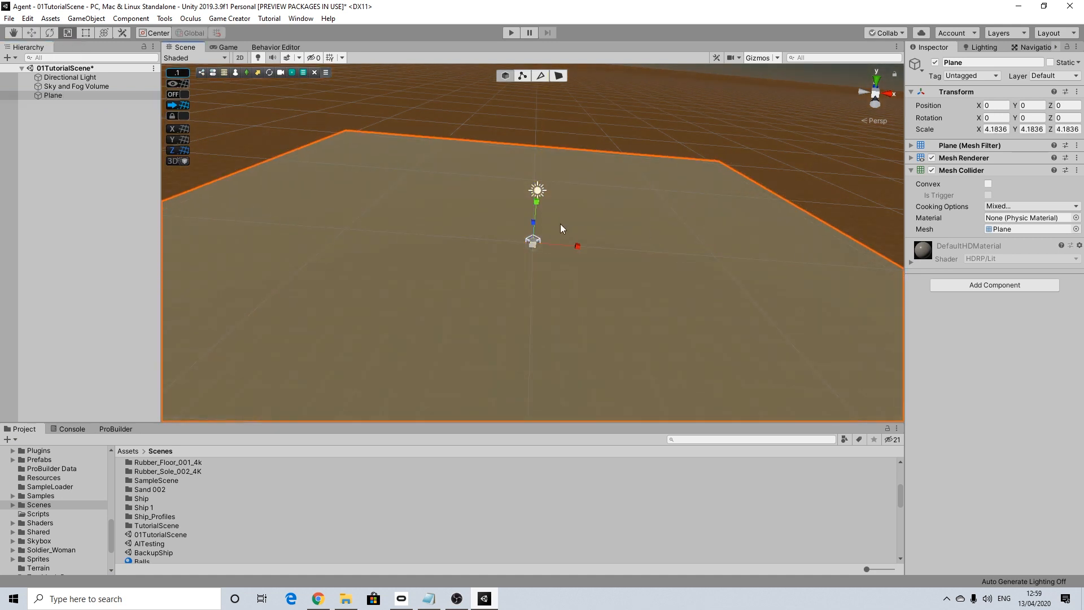
# Add a Game Creator Character, not a Player, to the scene as a root object.
pyautogui.scroll(5, 545, 226)
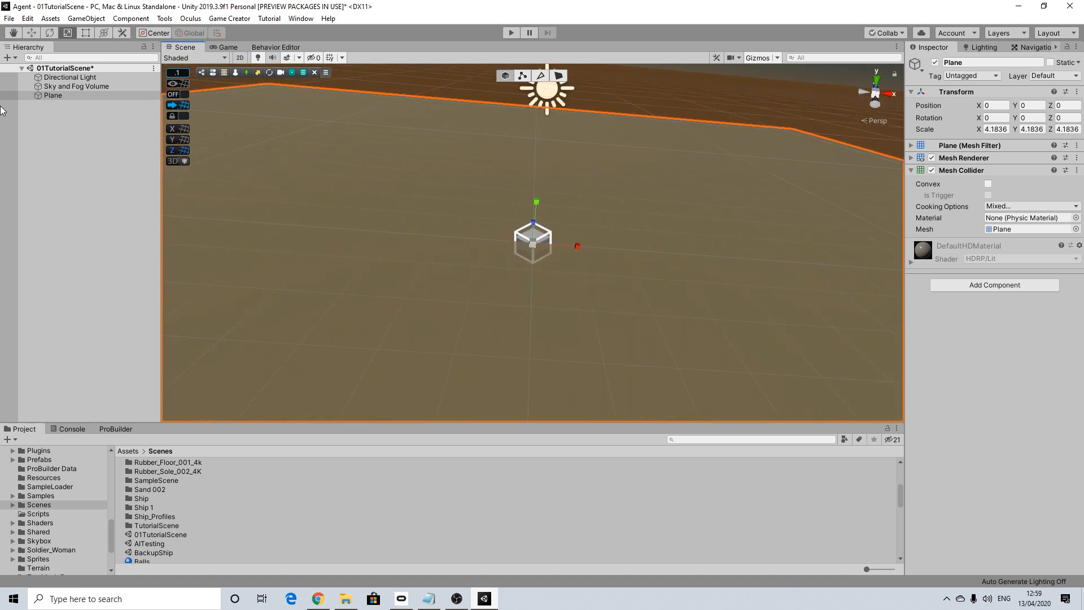
pyautogui.click(64, 120)
pyautogui.rightClick(61, 118)
pyautogui.moveTo(125, 241)
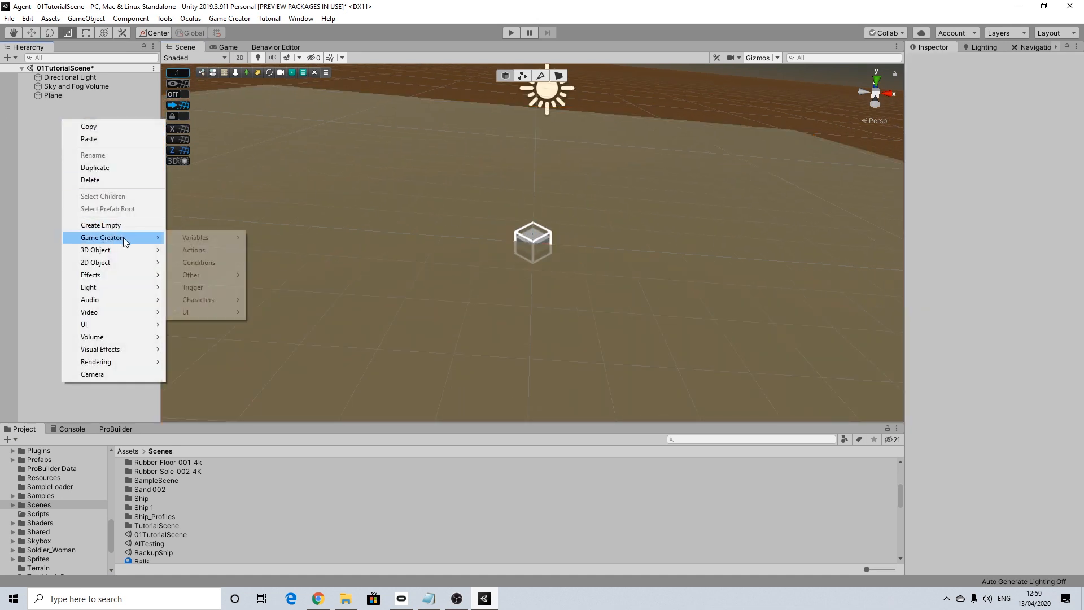
pyautogui.moveTo(161, 244)
pyautogui.moveTo(197, 243)
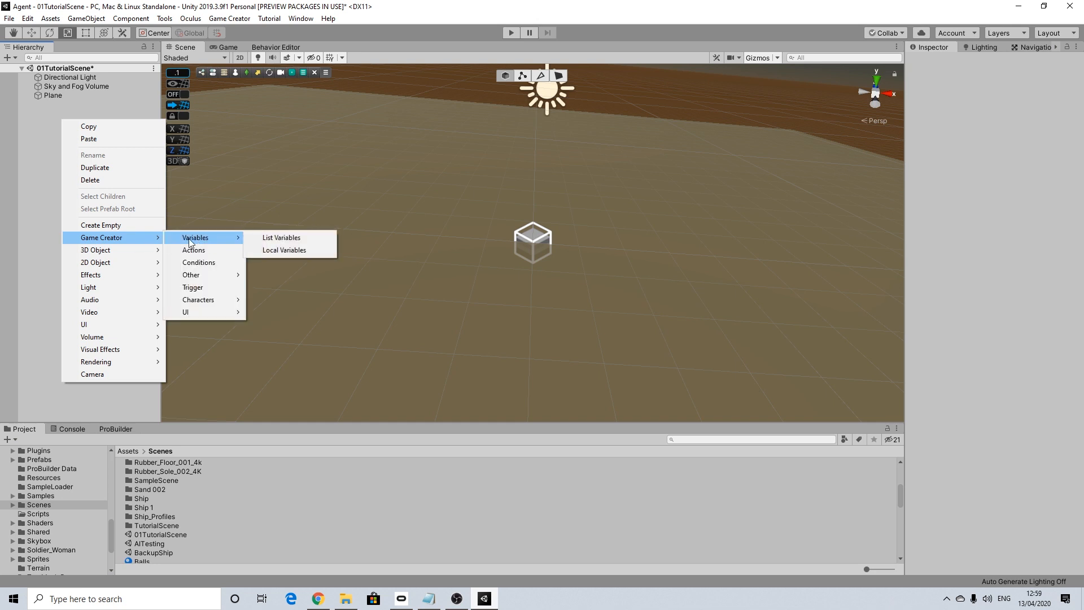
pyautogui.moveTo(230, 300)
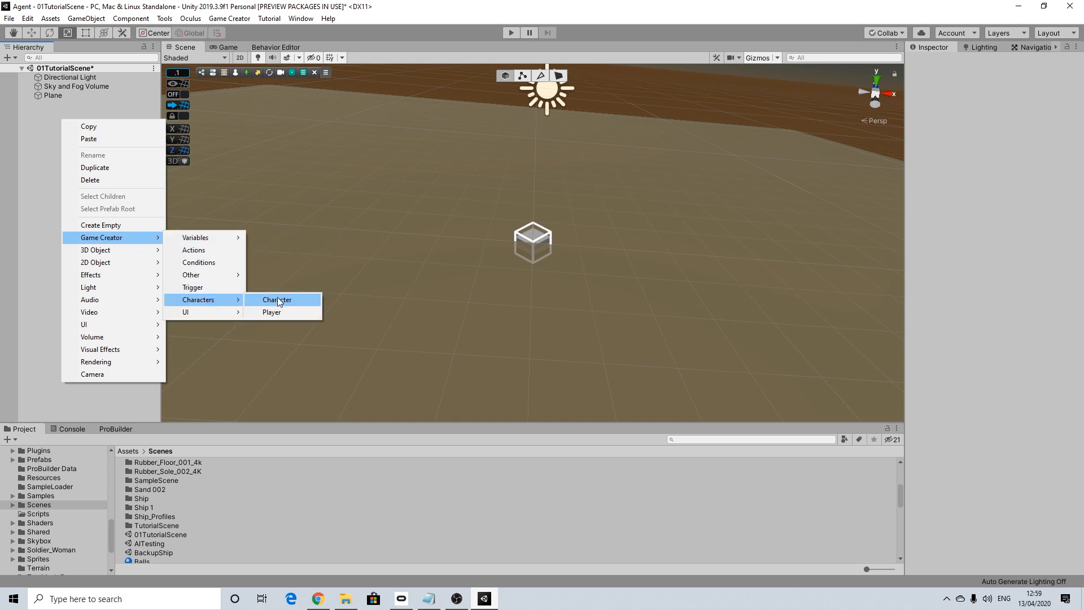
pyautogui.click(277, 299)
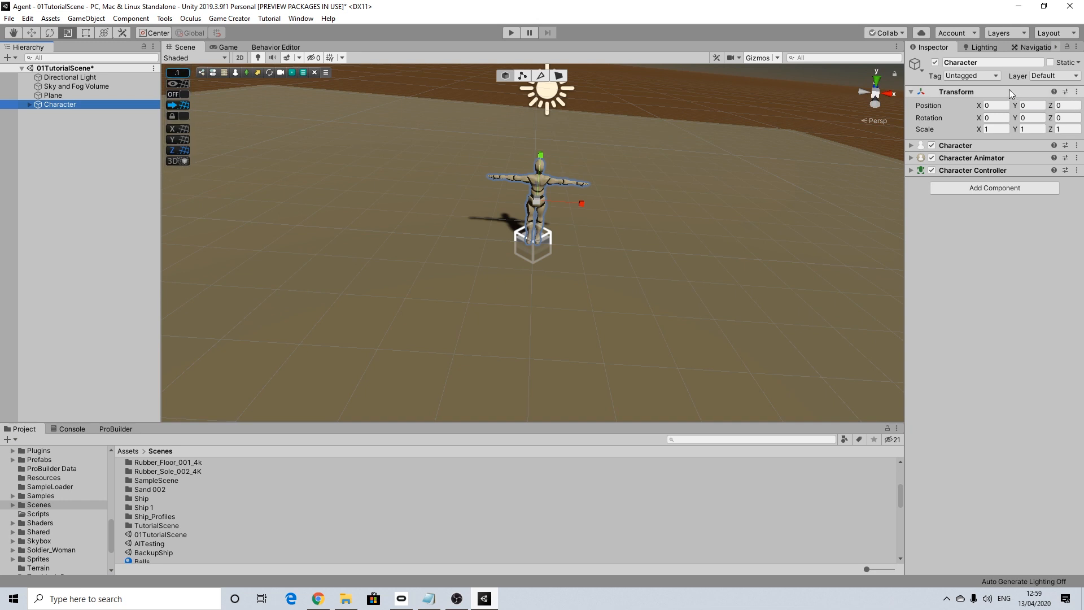
# Set the Character's Y rotation to 180.
pyautogui.click(1031, 118)
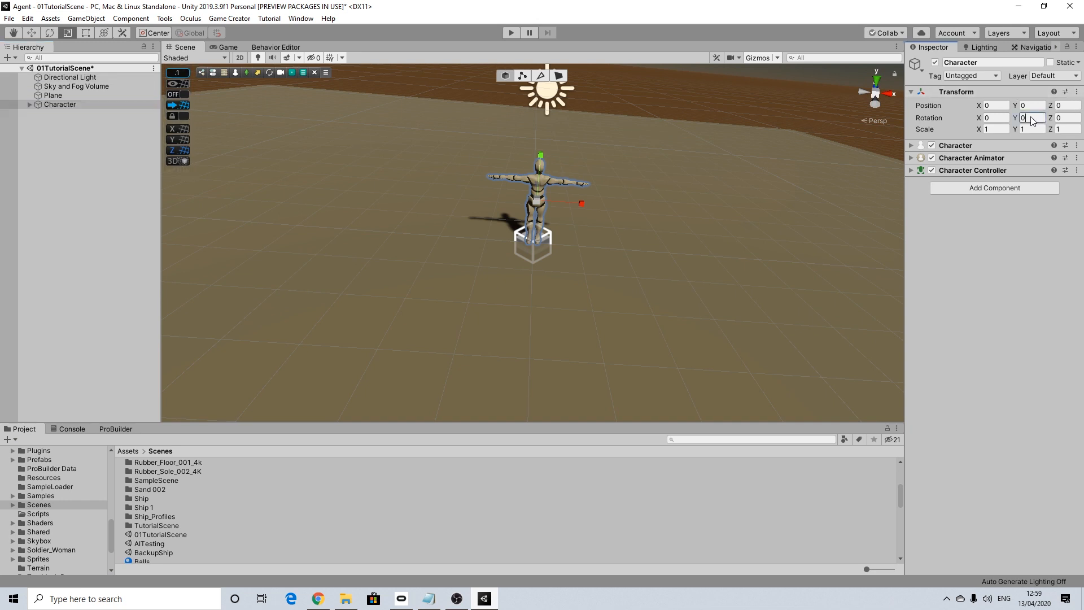
pyautogui.doubleClick(1025, 118)
pyautogui.write('180')
pyautogui.click(66, 168)
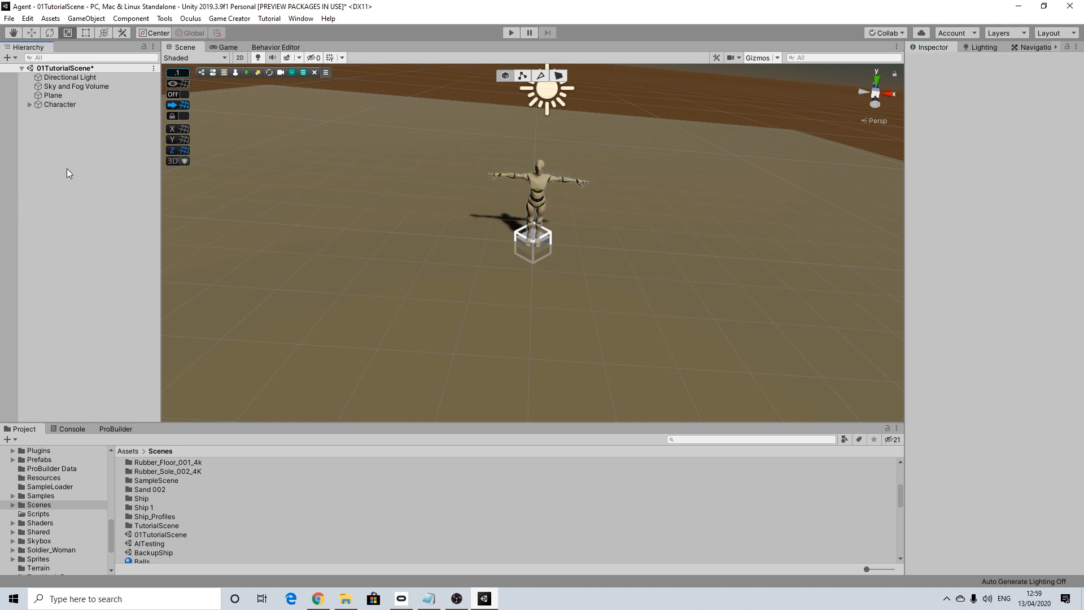
# Create an empty object at the scene root and make the Character its child.
pyautogui.rightClick(59, 126)
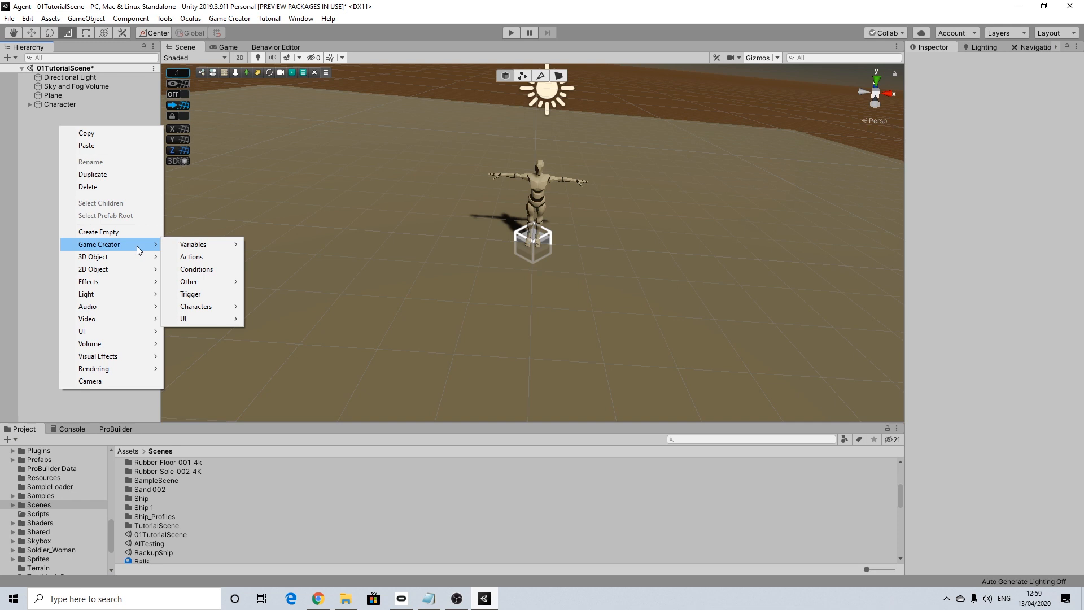
pyautogui.click(108, 233)
pyautogui.rightClick(59, 117)
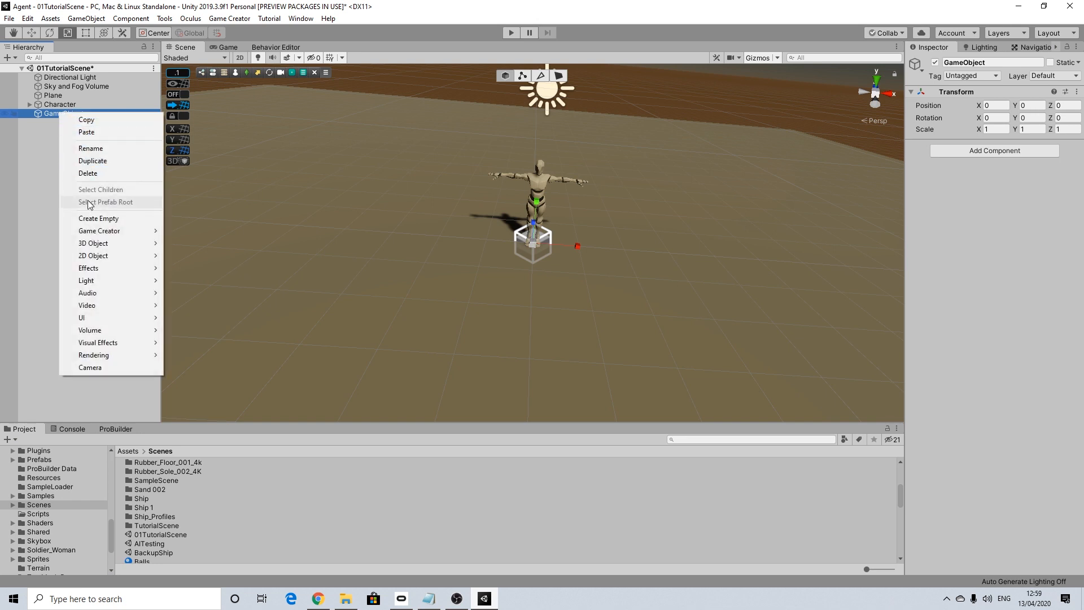
pyautogui.click(47, 134)
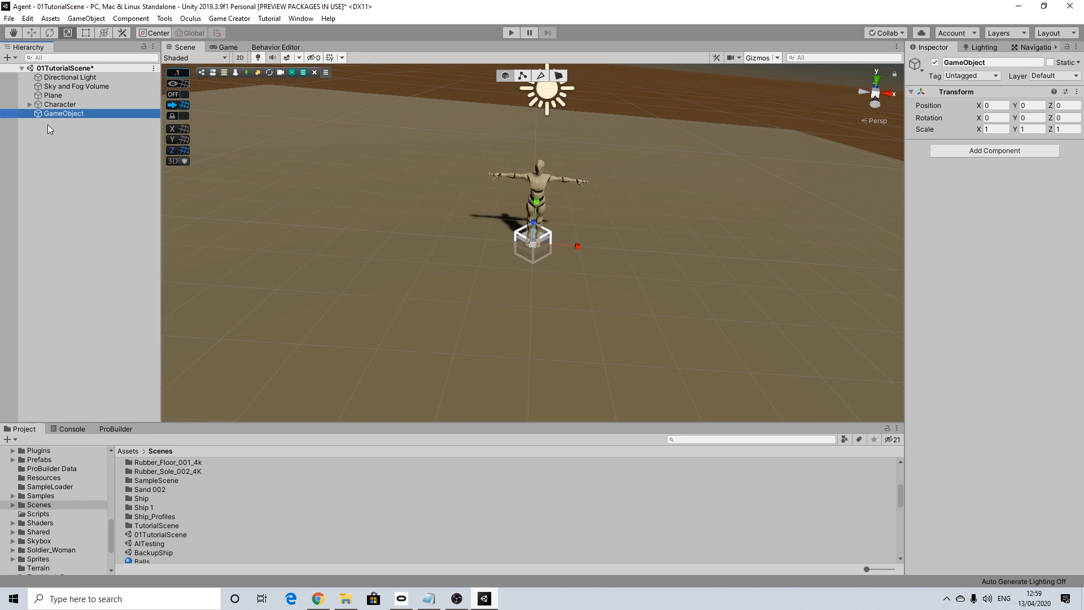
pyautogui.click(53, 108)
pyautogui.click(53, 113)
pyautogui.moveTo(58, 106); pyautogui.dragTo(60, 114)
# Rename the Character's empty parent object as EnemyAI.
pyautogui.rightClick(61, 104)
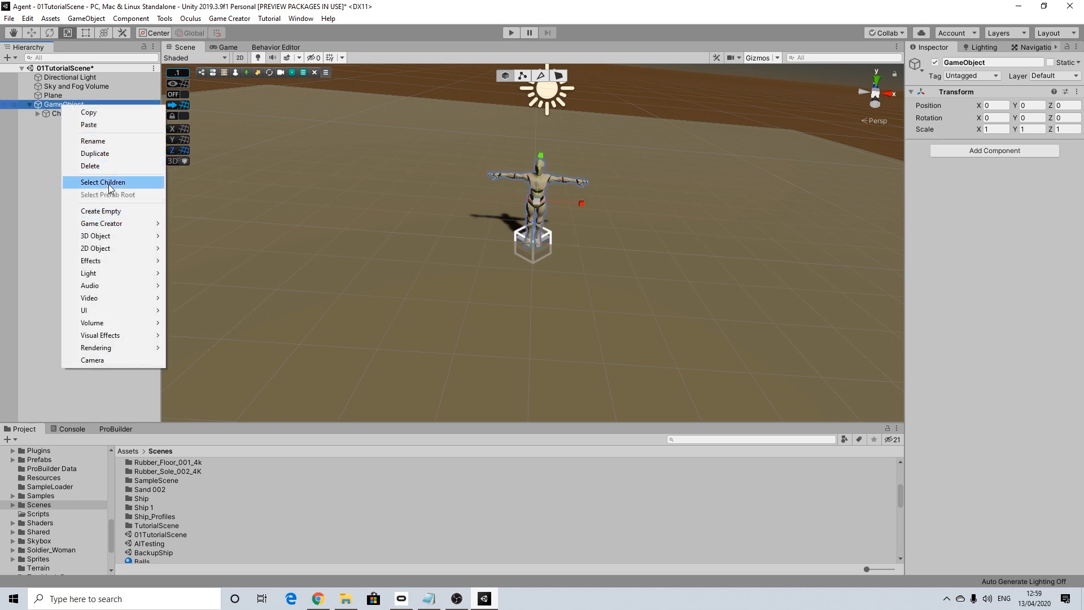
pyautogui.click(98, 141)
pyautogui.write('EnemyAI')
pyautogui.press('Return')
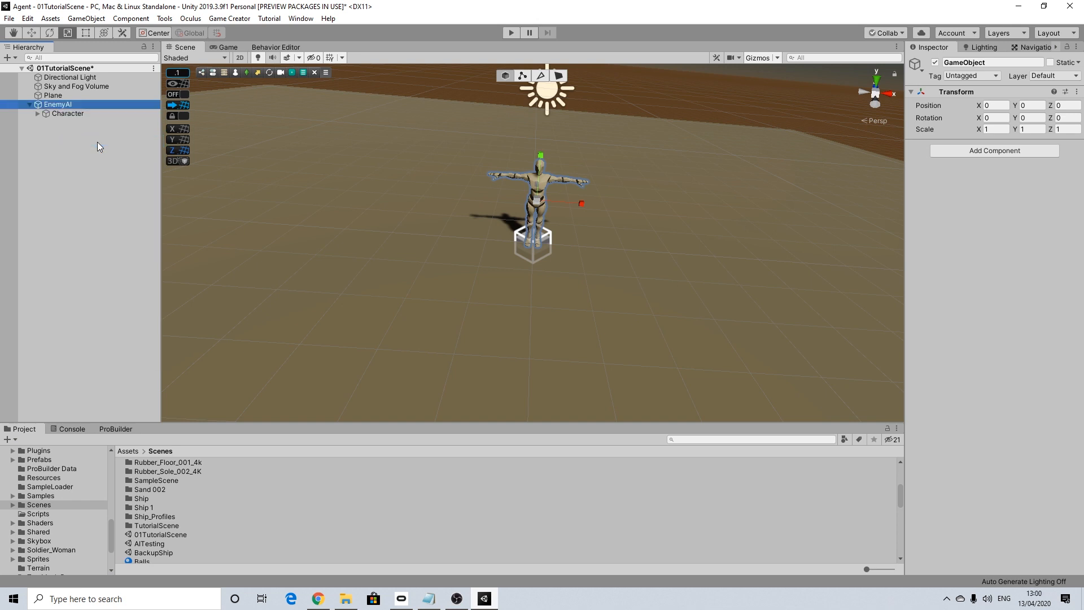
pyautogui.click(66, 113)
pyautogui.click(64, 105)
pyautogui.click(65, 113)
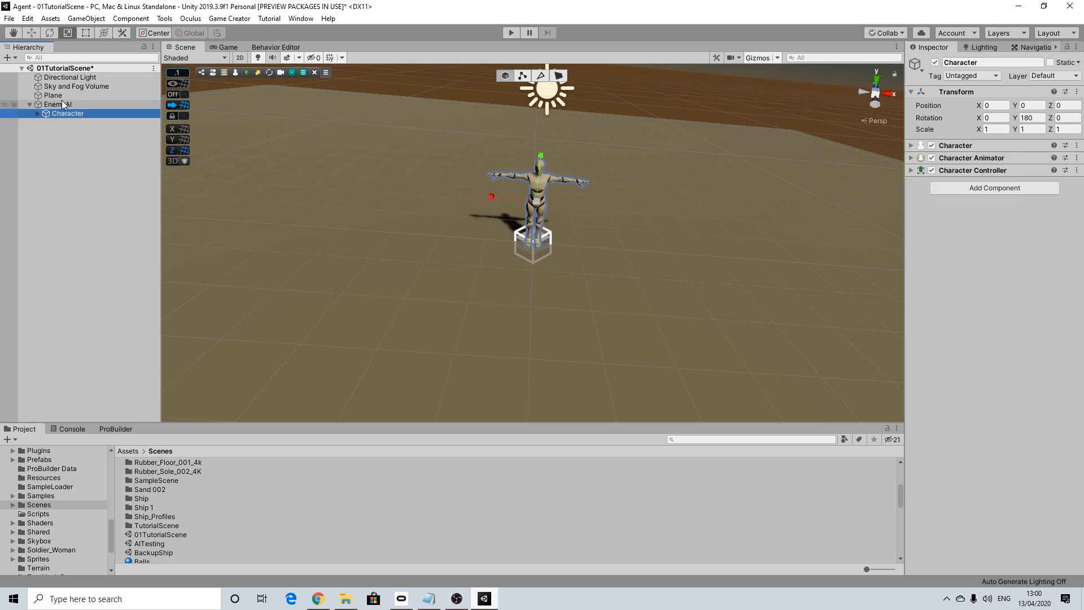
pyautogui.click(62, 103)
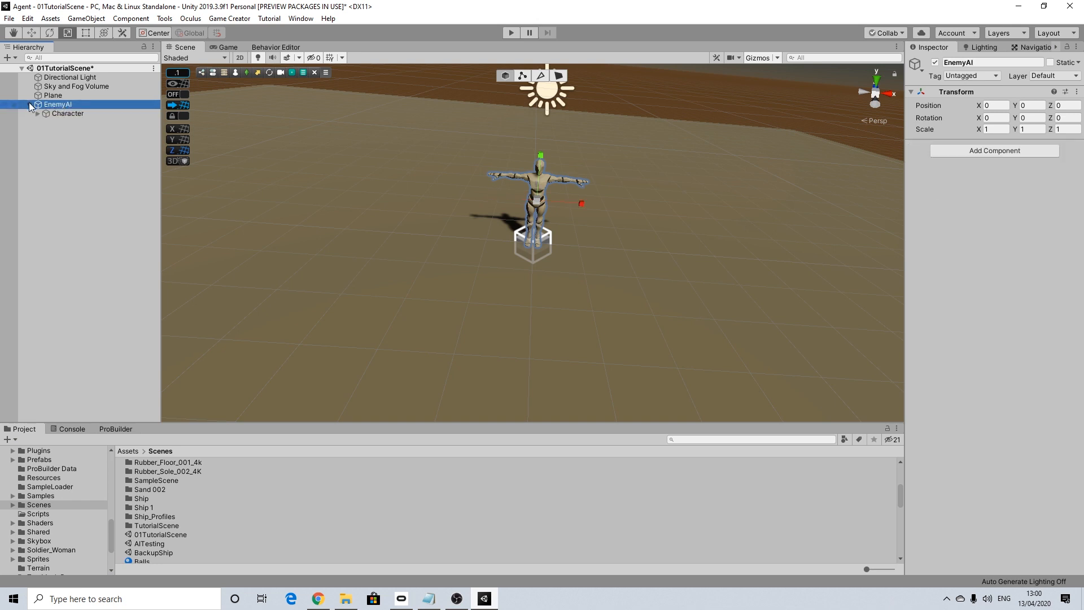
pyautogui.scroll(-5, 528, 231)
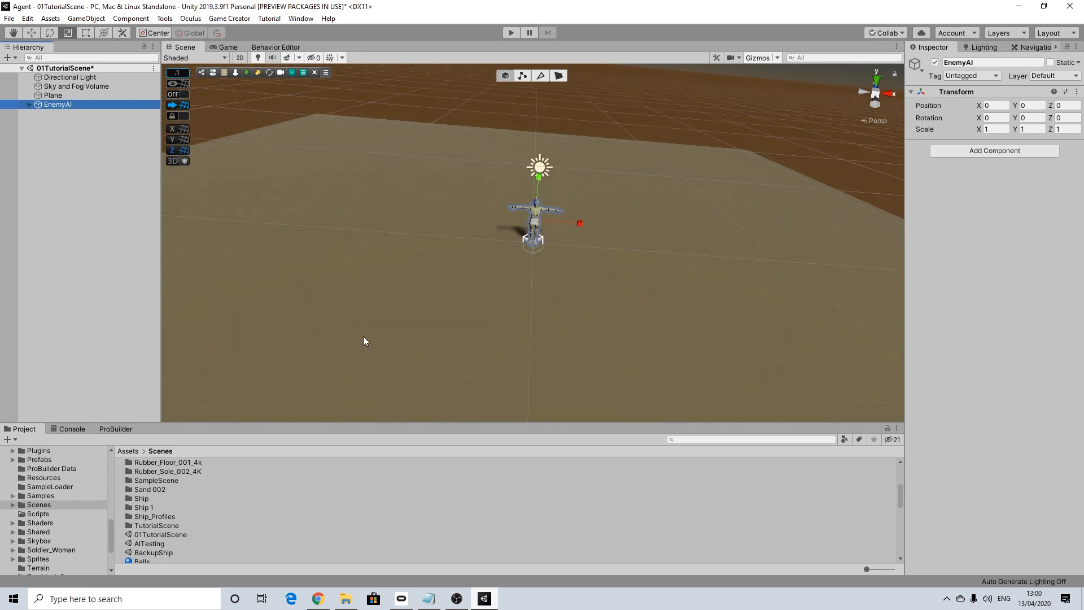
pyautogui.click(102, 276)
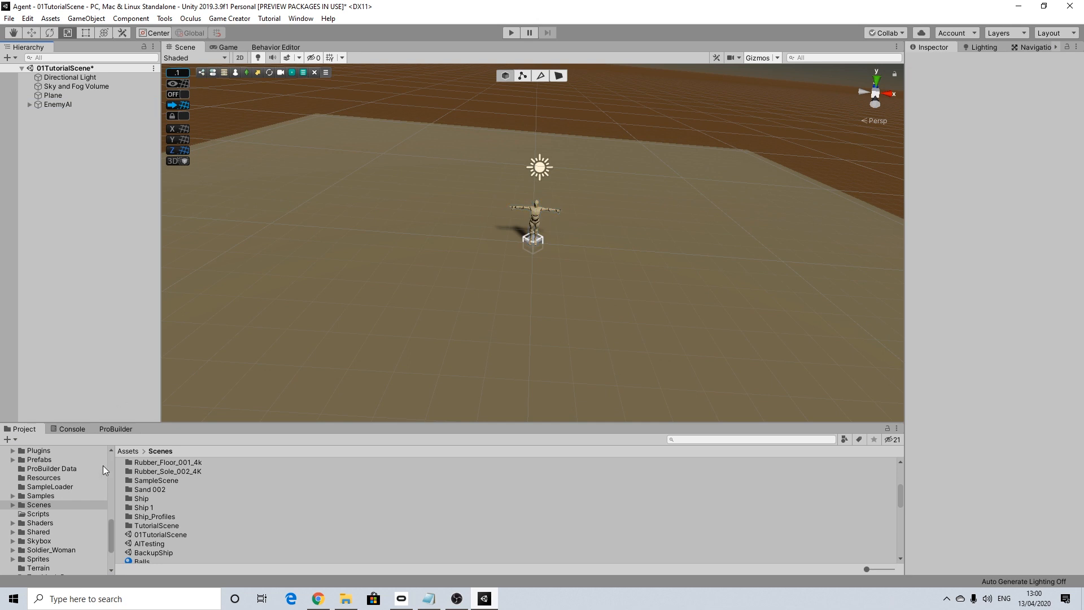
# Open the Example6-Combat scene from Plugins/GameCreator/ShooterExample/Scenes, saving the changes to 01TutorialScene.
pyautogui.scroll(2, 41, 517)
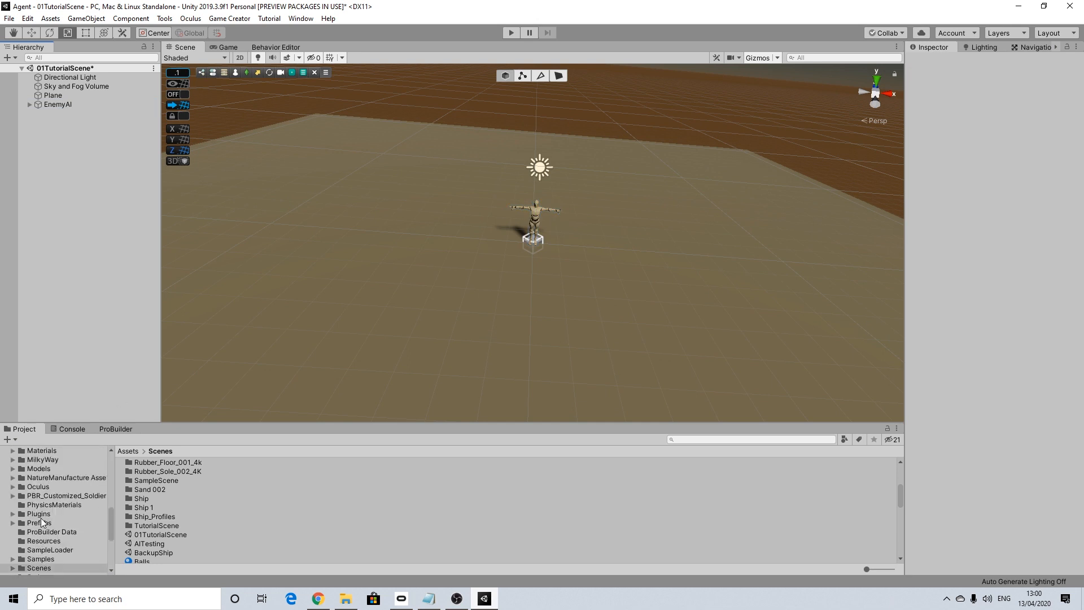
pyautogui.scroll(-2, 47, 517)
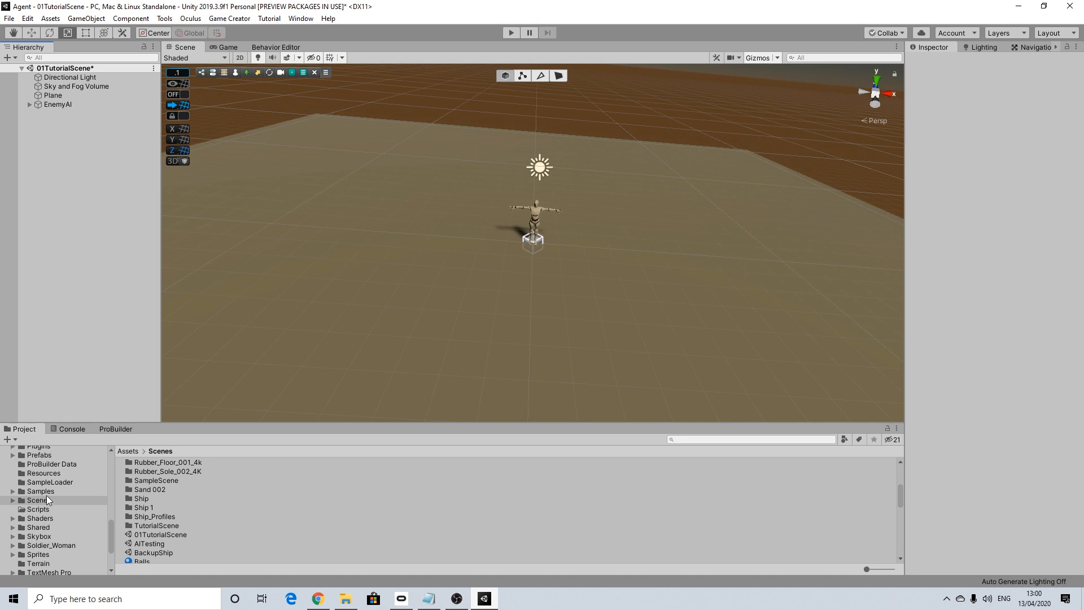
pyautogui.click(46, 447)
pyautogui.doubleClick(164, 463)
pyautogui.scroll(-2, 150, 522)
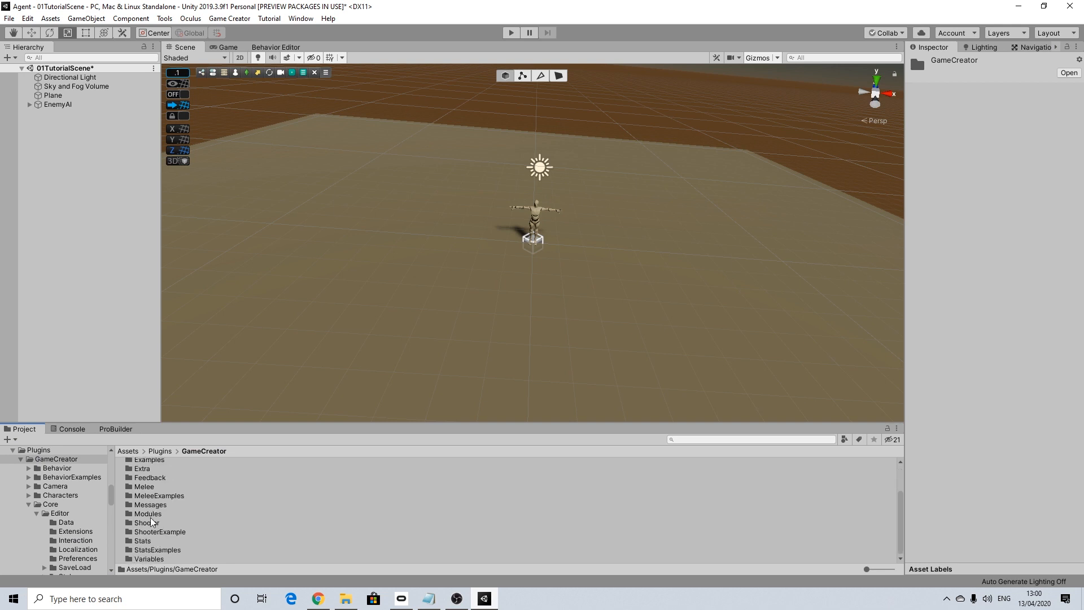
pyautogui.doubleClick(174, 533)
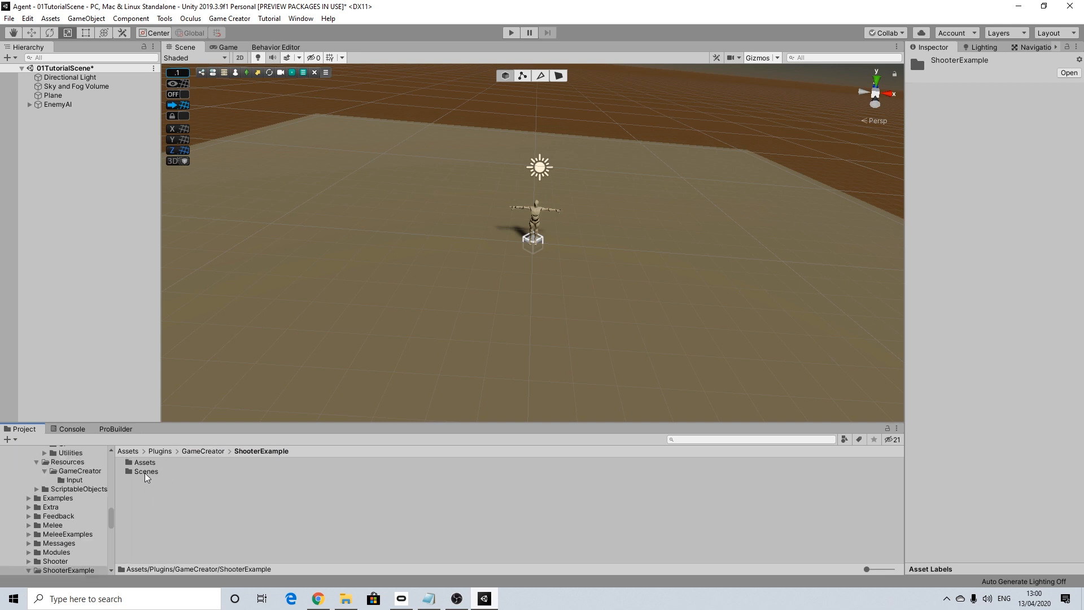
pyautogui.doubleClick(144, 473)
pyautogui.doubleClick(170, 516)
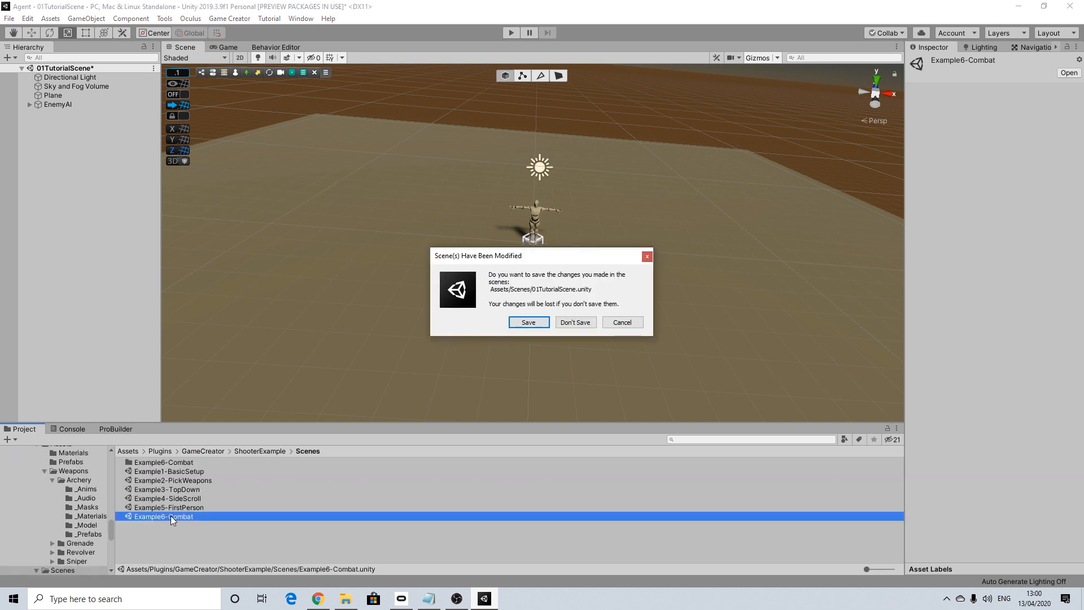
pyautogui.click(528, 322)
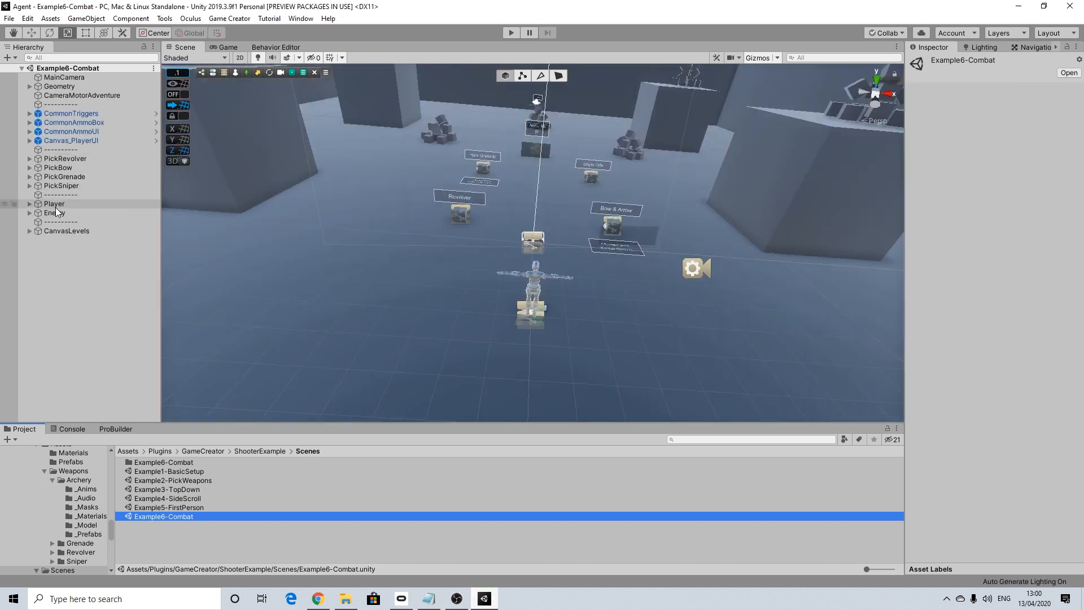
# Copy the Player, PickRevolver, PickBow, CommonTriggers, CommonAmmoBox, CommonAmmoUI, MainCamera and CameraMotorAdventure objects together from the combat scene.
pyautogui.click(56, 204)
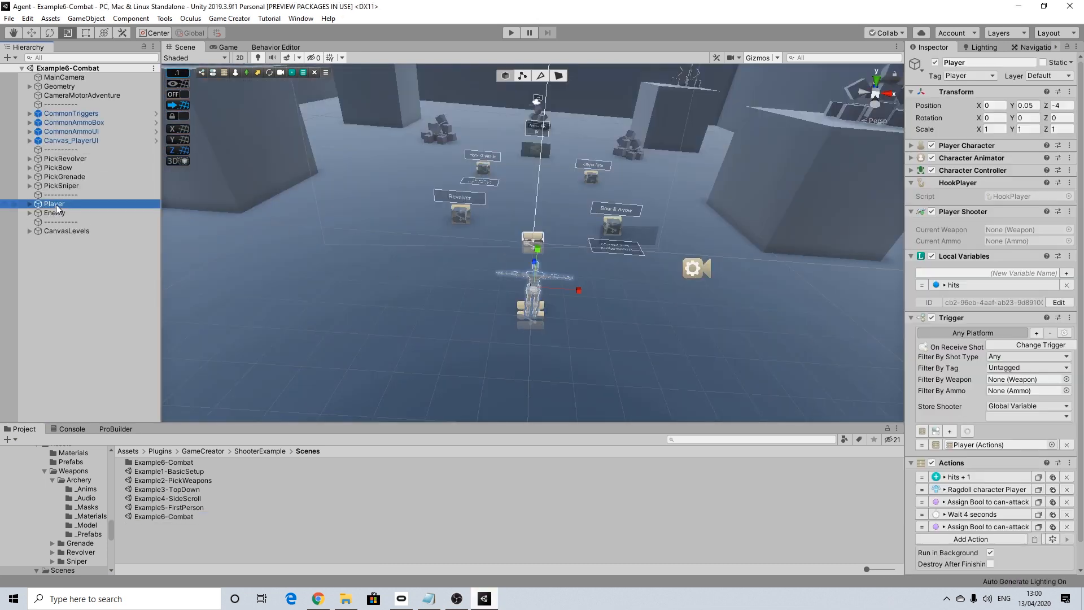
pyautogui.keyDown('ctrl'); pyautogui.click(67, 159); pyautogui.keyUp('ctrl')
pyautogui.keyDown('ctrl'); pyautogui.click(73, 168); pyautogui.keyUp('ctrl')
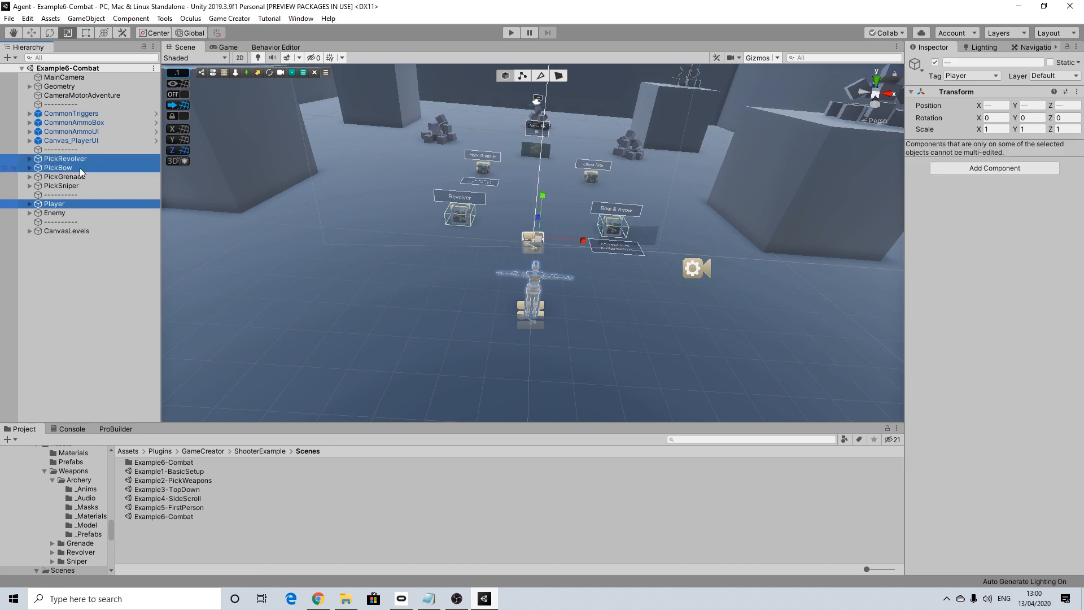
pyautogui.keyDown('ctrl'); pyautogui.click(72, 114); pyautogui.keyUp('ctrl')
pyautogui.keyDown('ctrl'); pyautogui.click(75, 123); pyautogui.keyUp('ctrl')
pyautogui.keyDown('ctrl'); pyautogui.click(73, 131); pyautogui.keyUp('ctrl')
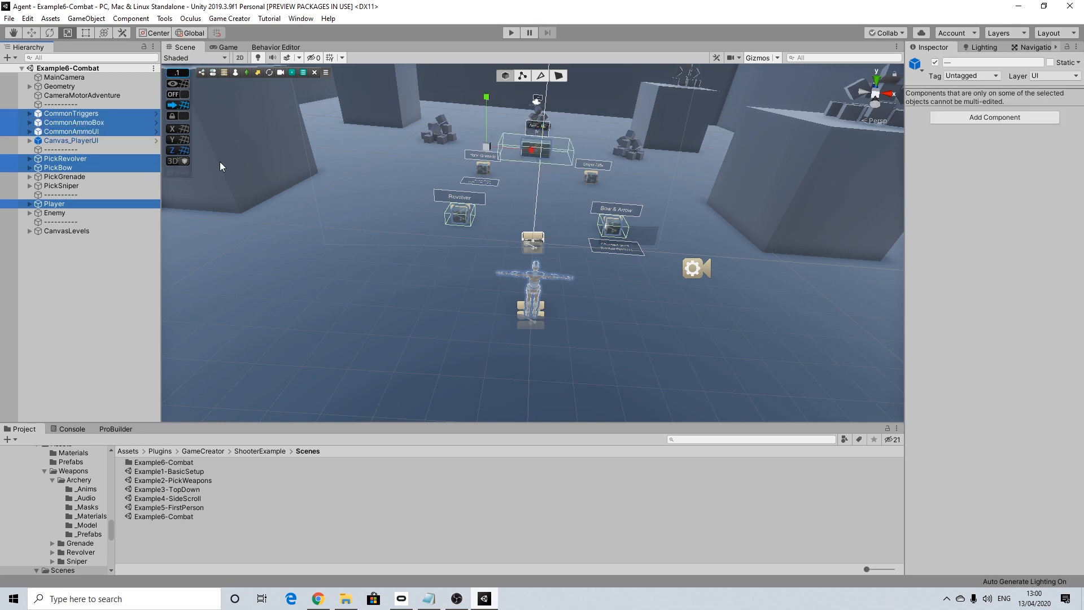
pyautogui.keyDown('ctrl'); pyautogui.click(63, 78); pyautogui.keyUp('ctrl')
pyautogui.keyDown('ctrl'); pyautogui.click(89, 95); pyautogui.keyUp('ctrl')
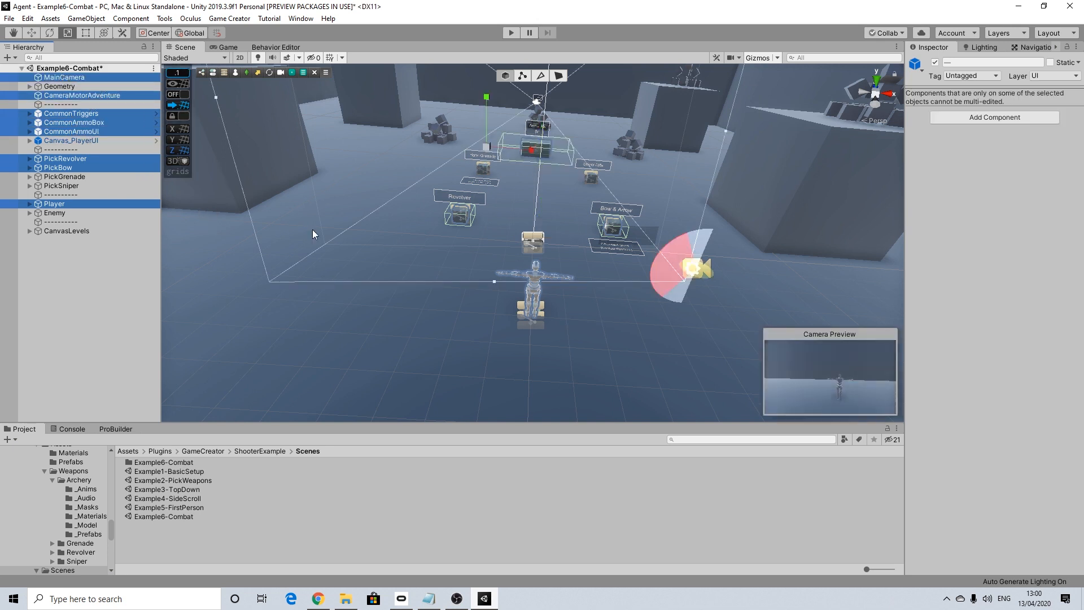
pyautogui.rightClick(97, 130)
pyautogui.click(130, 133)
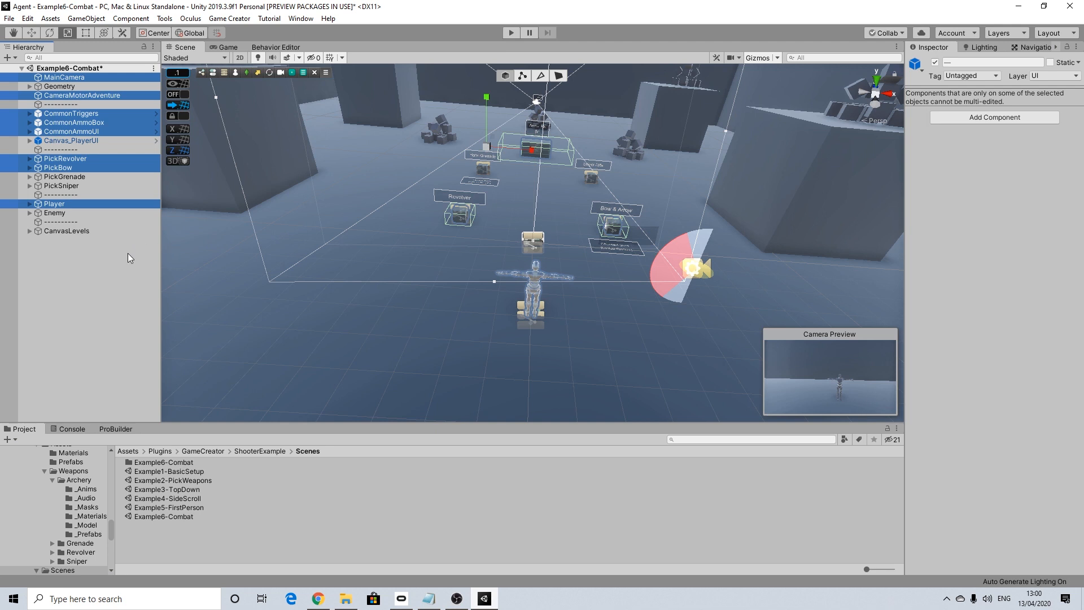
pyautogui.rightClick(96, 132)
pyautogui.click(130, 129)
# Open the 01TutorialScene scene from Assets/Scenes without saving the changes to Example6-Combat.
pyautogui.scroll(15, 74, 506)
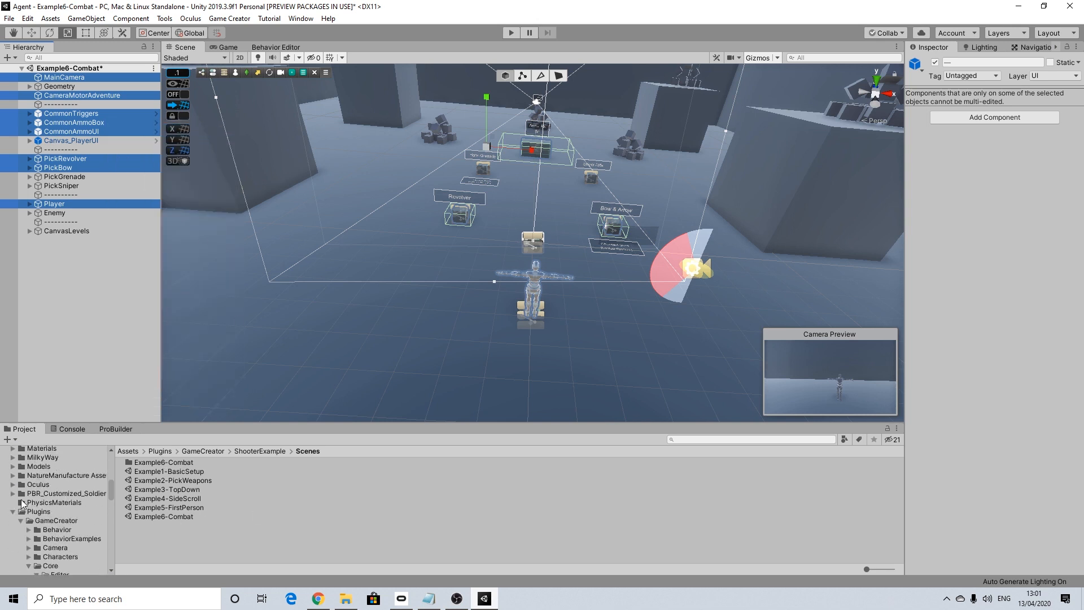
pyautogui.click(13, 511)
pyautogui.scroll(-2, 50, 536)
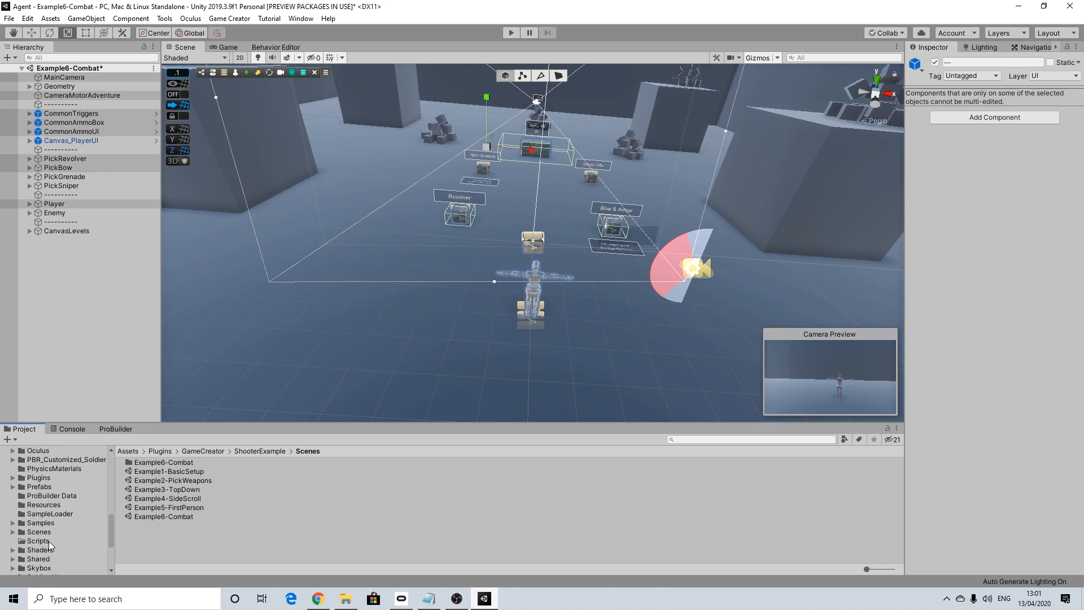
pyautogui.click(41, 533)
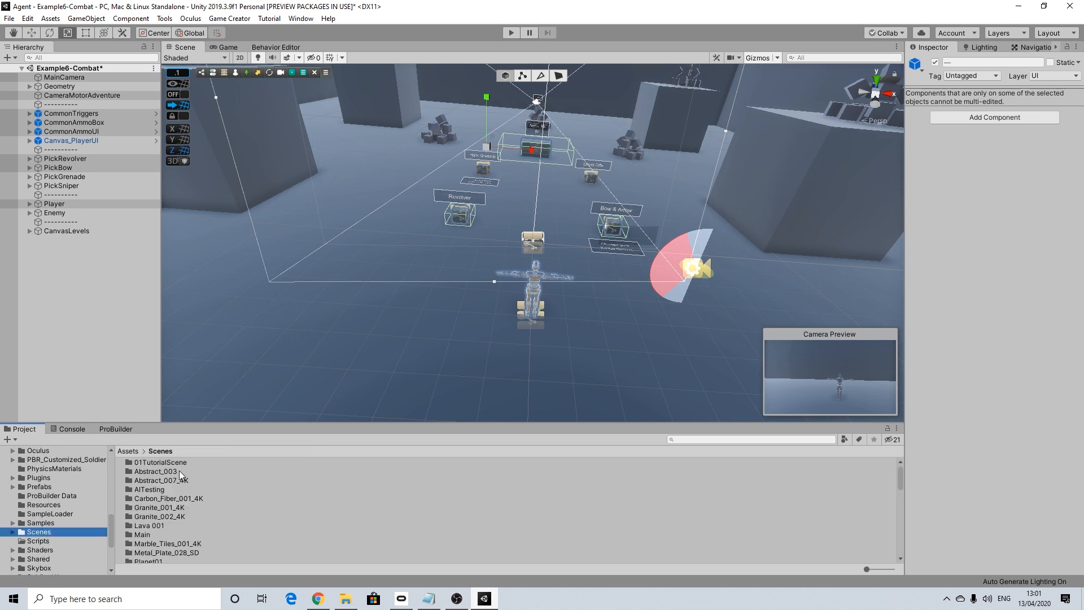
pyautogui.scroll(-4, 161, 493)
pyautogui.doubleClick(152, 500)
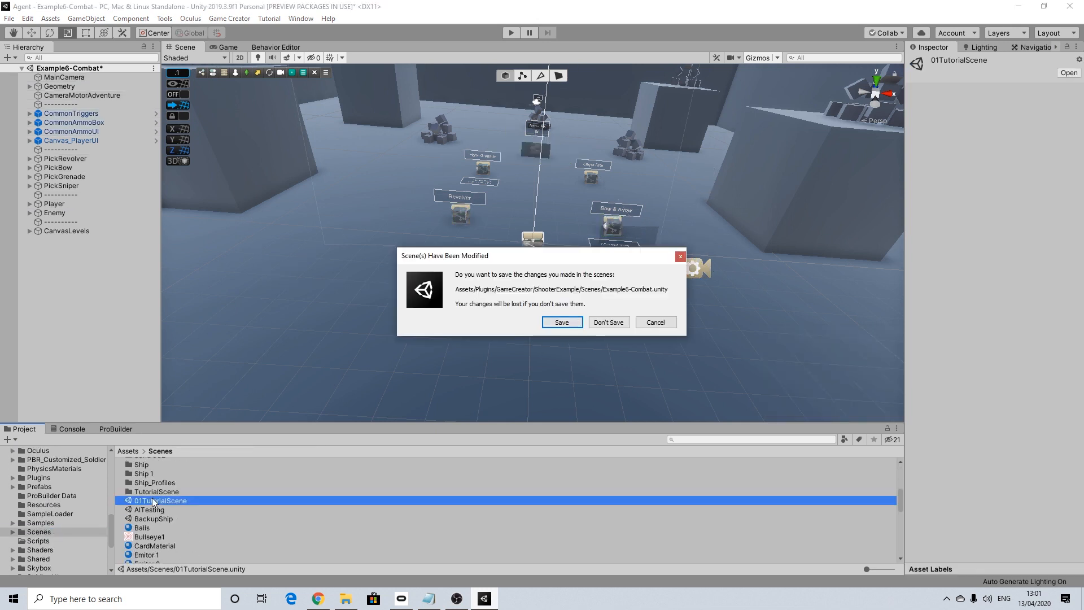
pyautogui.click(603, 324)
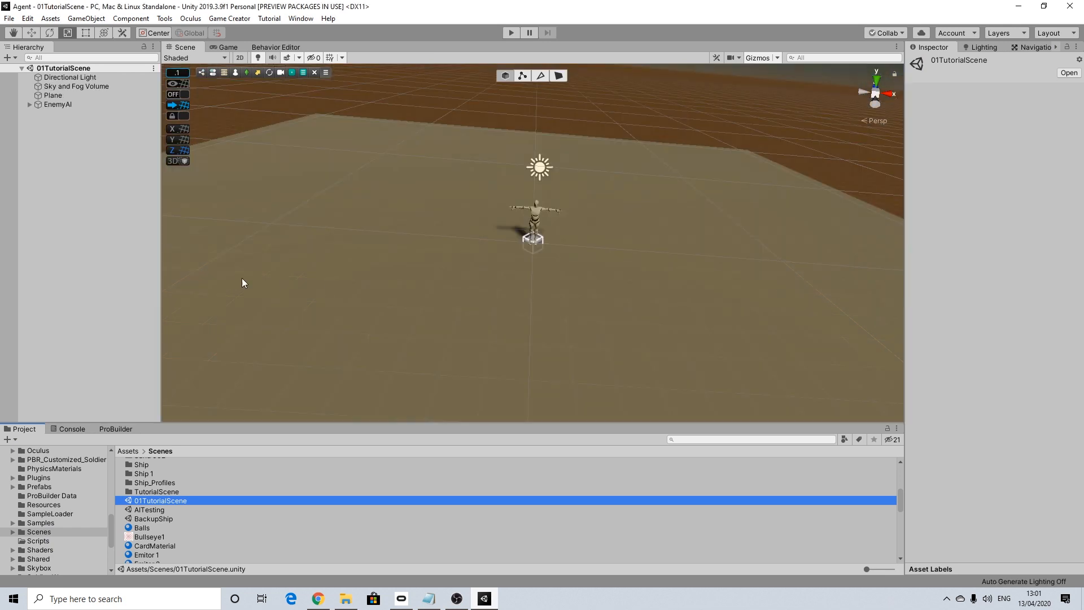
# Create an empty object at the scene root and rename it as PlayerThings.
pyautogui.rightClick(64, 146)
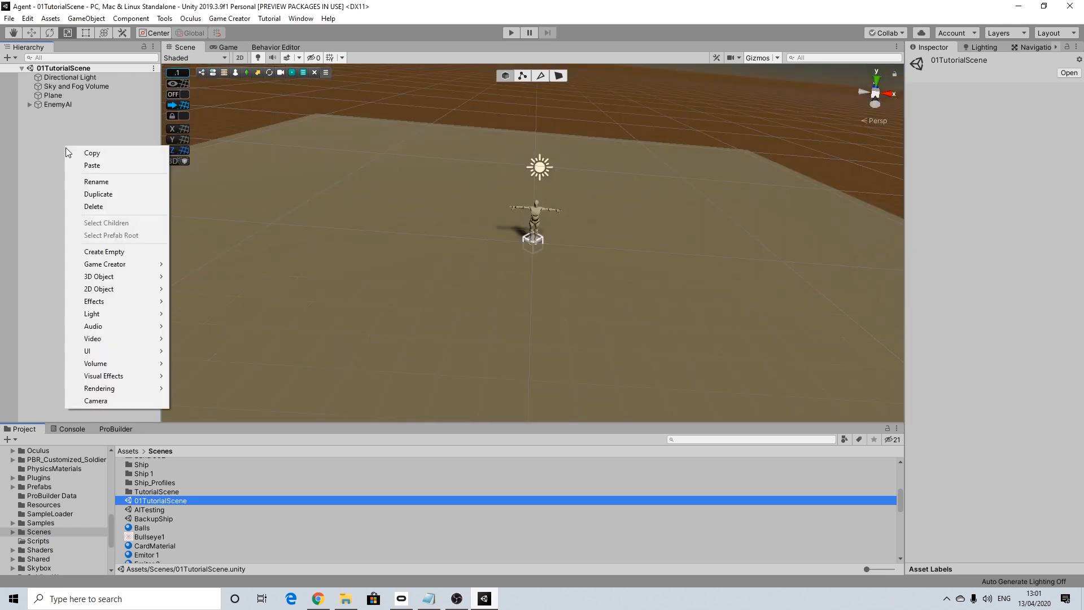
pyautogui.click(116, 258)
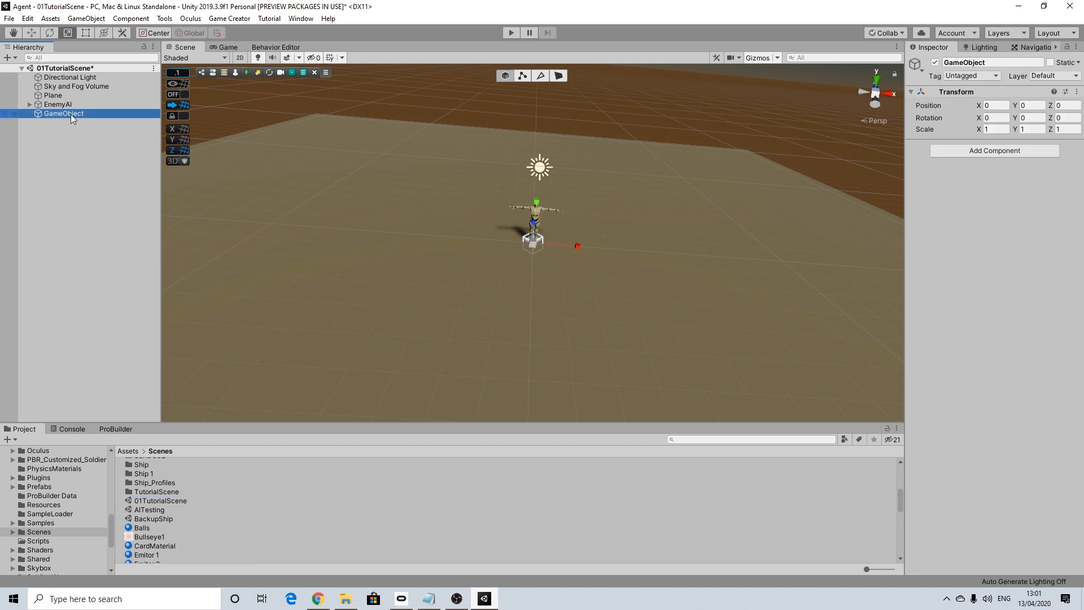
pyautogui.rightClick(59, 111)
pyautogui.click(89, 148)
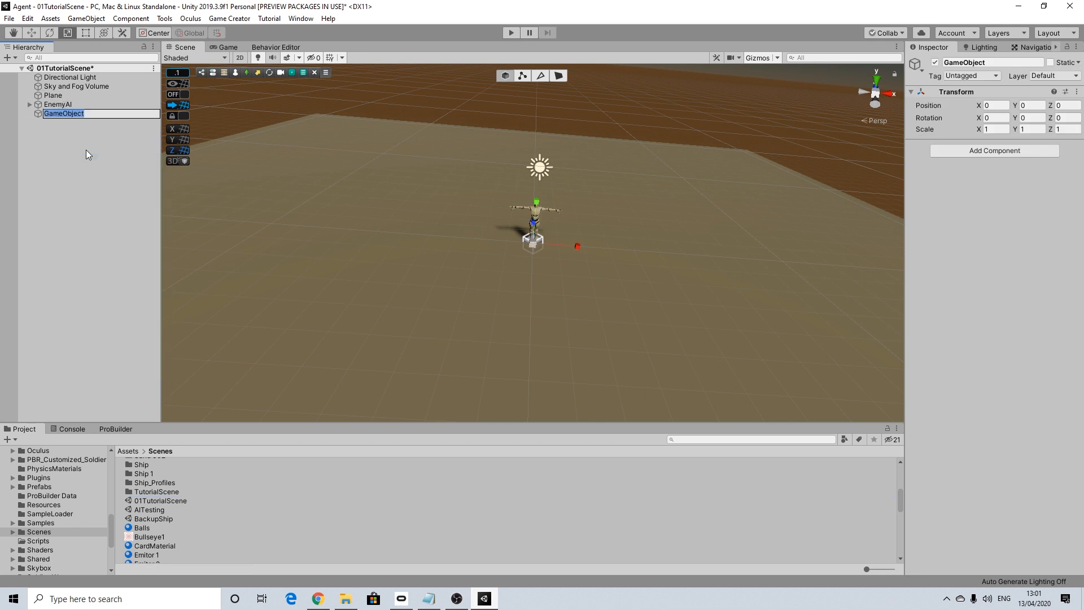
pyautogui.write('PlayerThings')
pyautogui.press('Return')
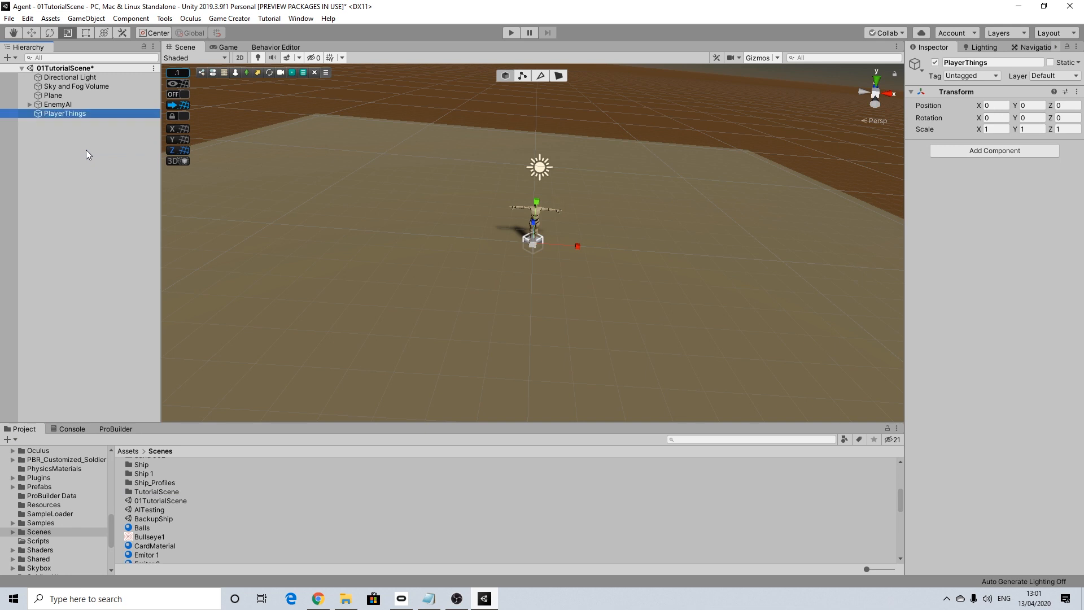
# Paste the copied player, camera, weapon and ammo objects into the tutorial scene.
pyautogui.click(86, 150)
pyautogui.rightClick(73, 115)
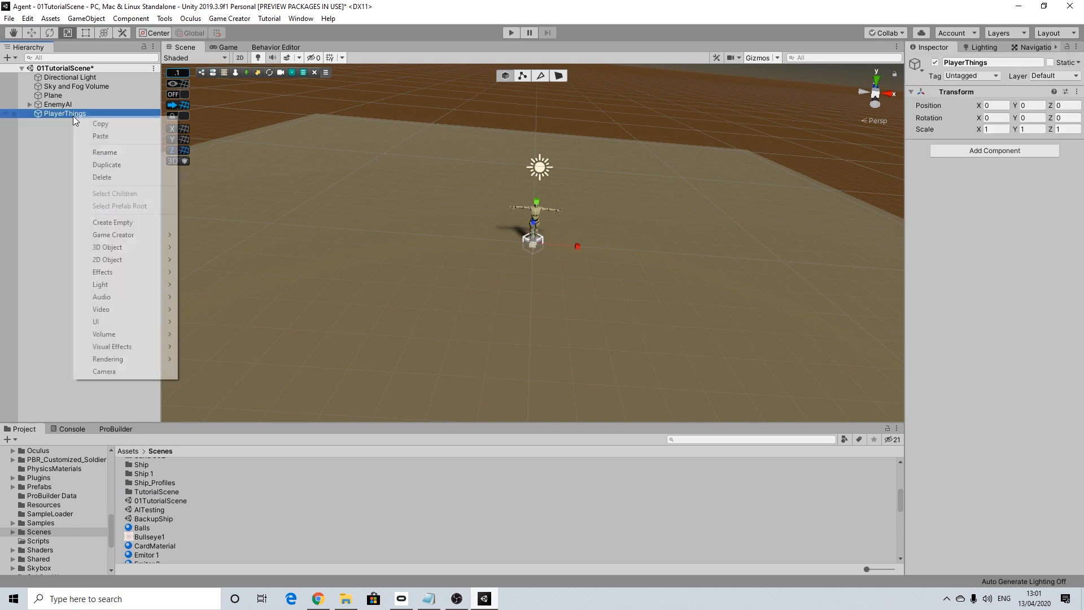
pyautogui.click(100, 136)
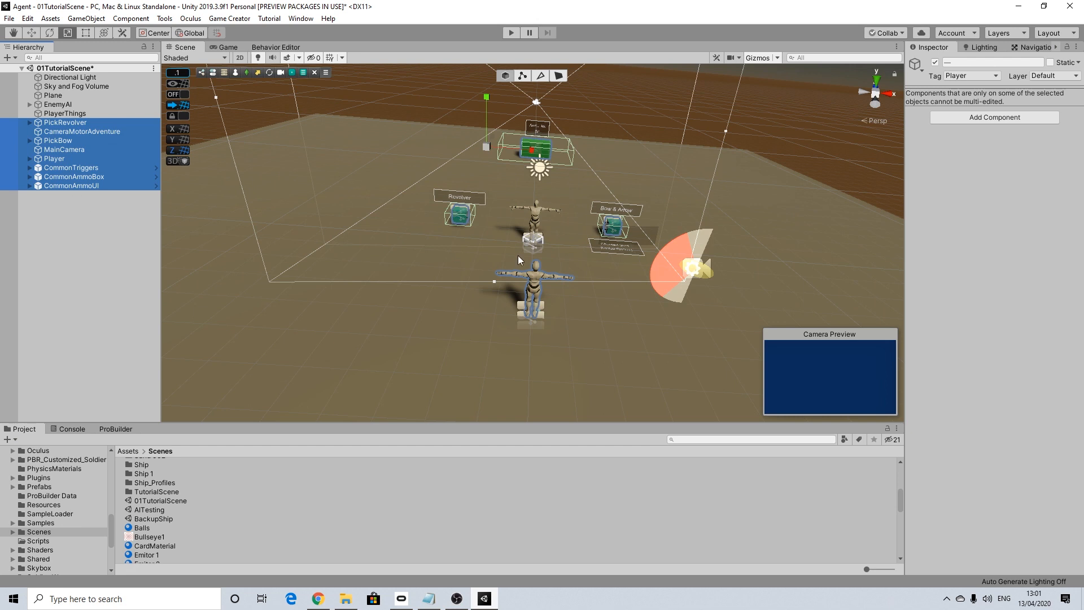
# Move all the pasted objects together along the Z axis toward the Plane's near edge, away from the enemy character.
pyautogui.scroll(-5, 517, 255)
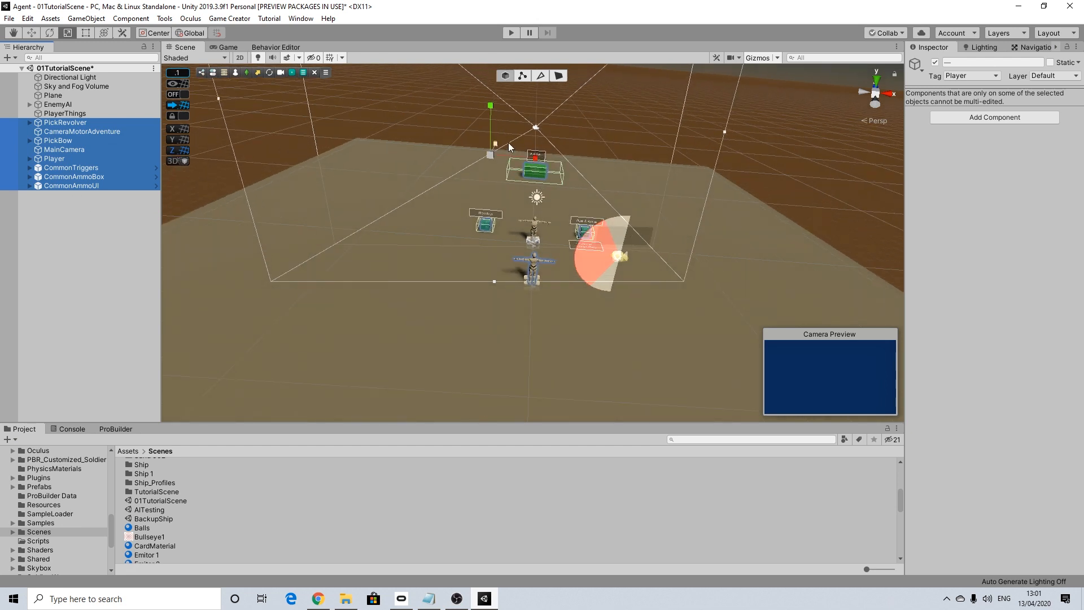
pyautogui.click(31, 33)
pyautogui.moveTo(496, 148)
pyautogui.mouseDown()
pyautogui.moveTo(506, 148)
pyautogui.moveTo(494, 159)
pyautogui.mouseUp()
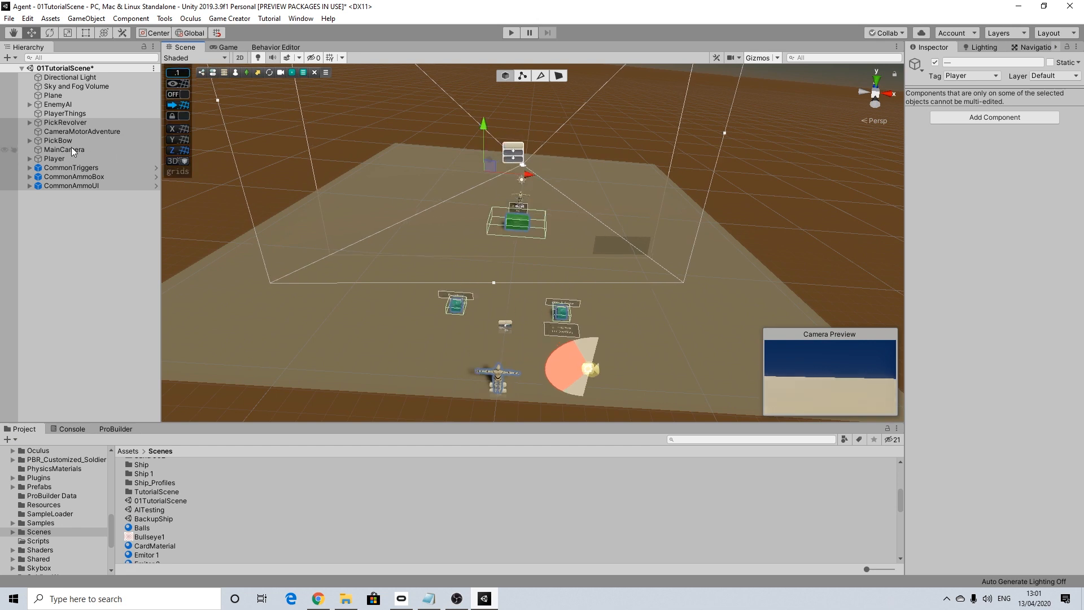
# Move CommonAmmoBox along Z to about -16.84 and PickBow to about X 3.71, Z -16.73.
pyautogui.click(89, 168)
pyautogui.click(79, 176)
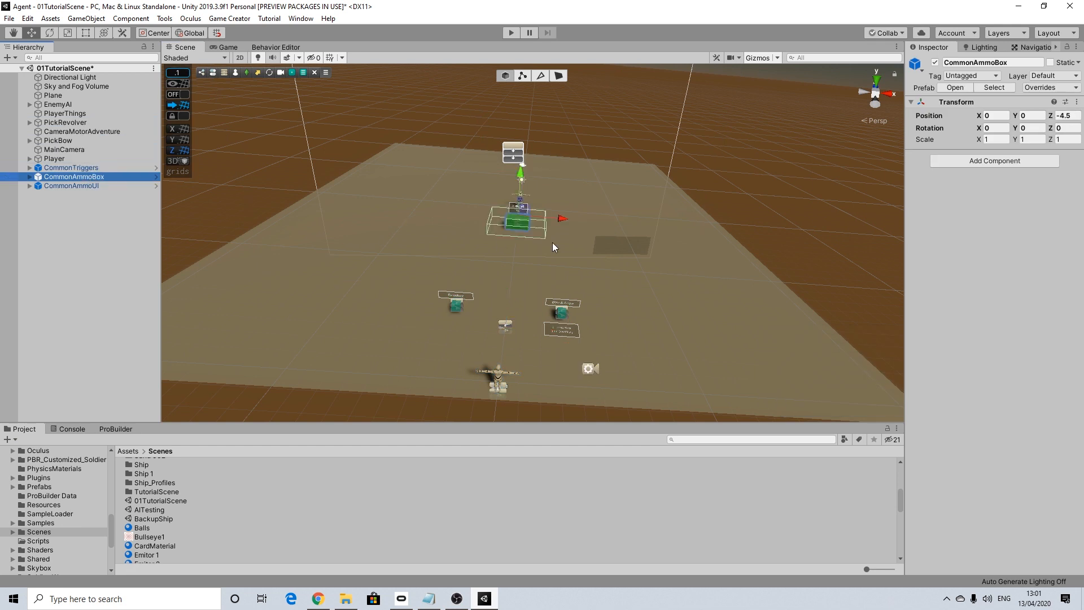
pyautogui.moveTo(534, 206); pyautogui.dragTo(517, 260)
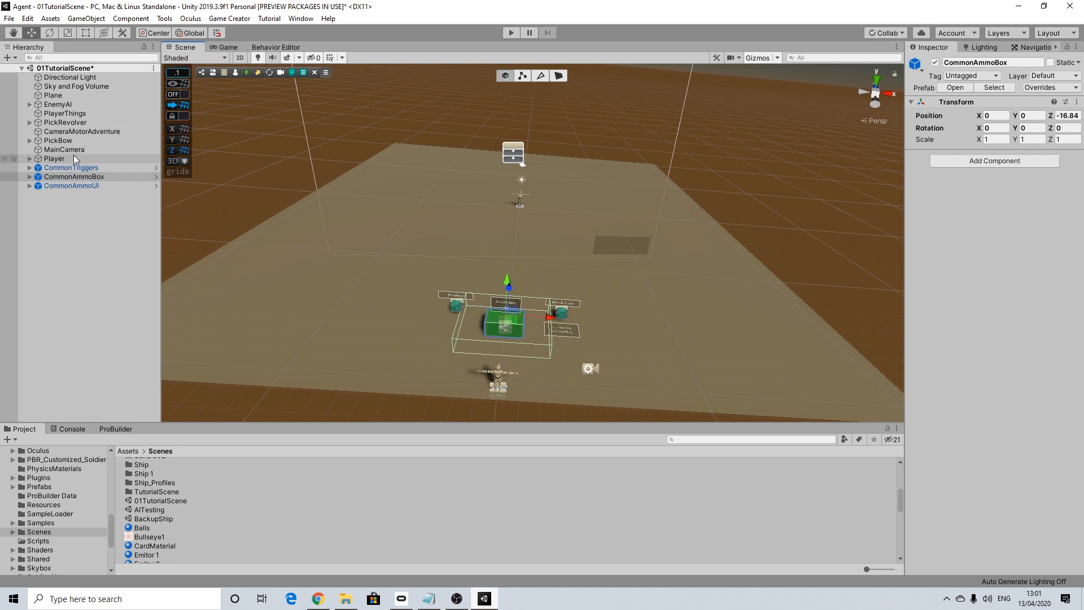
pyautogui.click(65, 140)
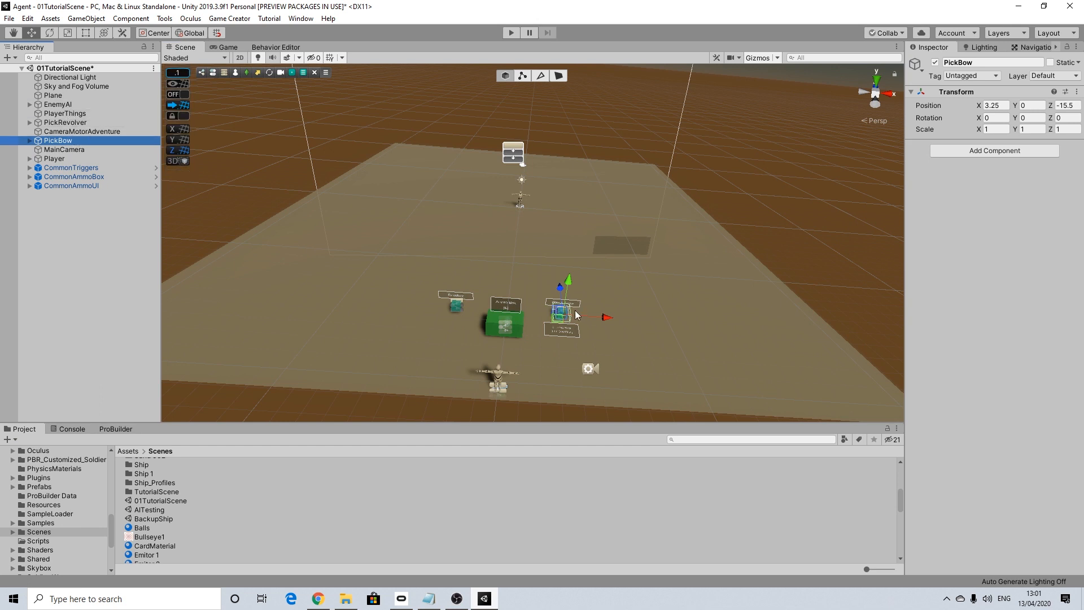
pyautogui.moveTo(560, 287); pyautogui.dragTo(616, 333)
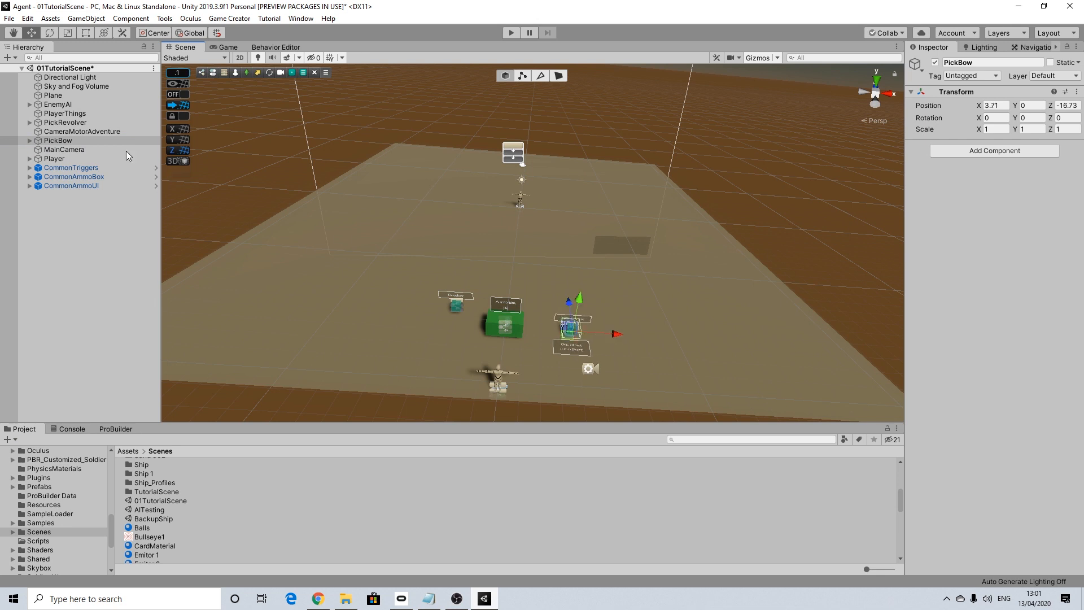
# Move PickRevolver to the far side of PickBow, at about X 5.97, Z -16.66.
pyautogui.click(66, 123)
pyautogui.moveTo(469, 276); pyautogui.dragTo(649, 338)
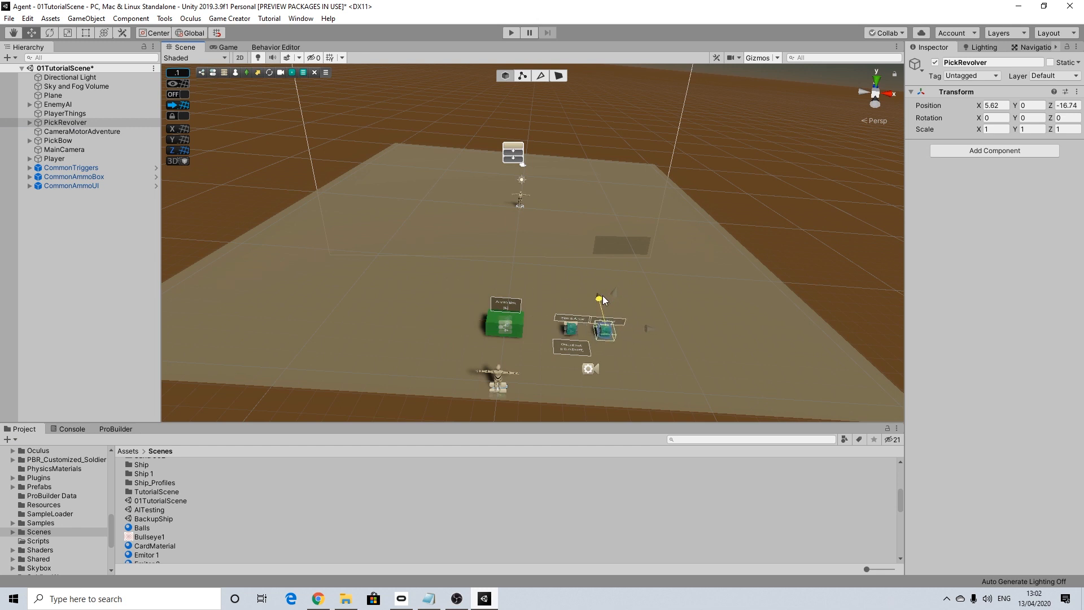
pyautogui.moveTo(648, 326); pyautogui.dragTo(652, 327)
pyautogui.moveTo(606, 297); pyautogui.dragTo(606, 297)
# Make all the pasted objects, from PickRevolver to CommonAmmoUI, children of PlayerThings and collapse the group.
pyautogui.click(63, 121)
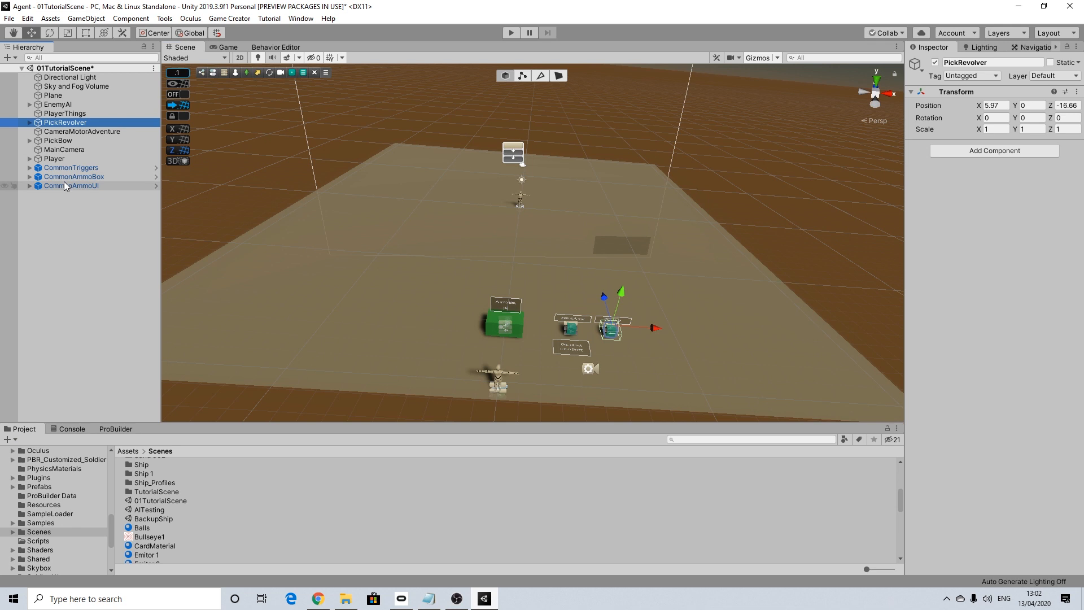
pyautogui.keyDown('shift'); pyautogui.click(63, 184); pyautogui.keyUp('shift')
pyautogui.moveTo(62, 126); pyautogui.dragTo(64, 114)
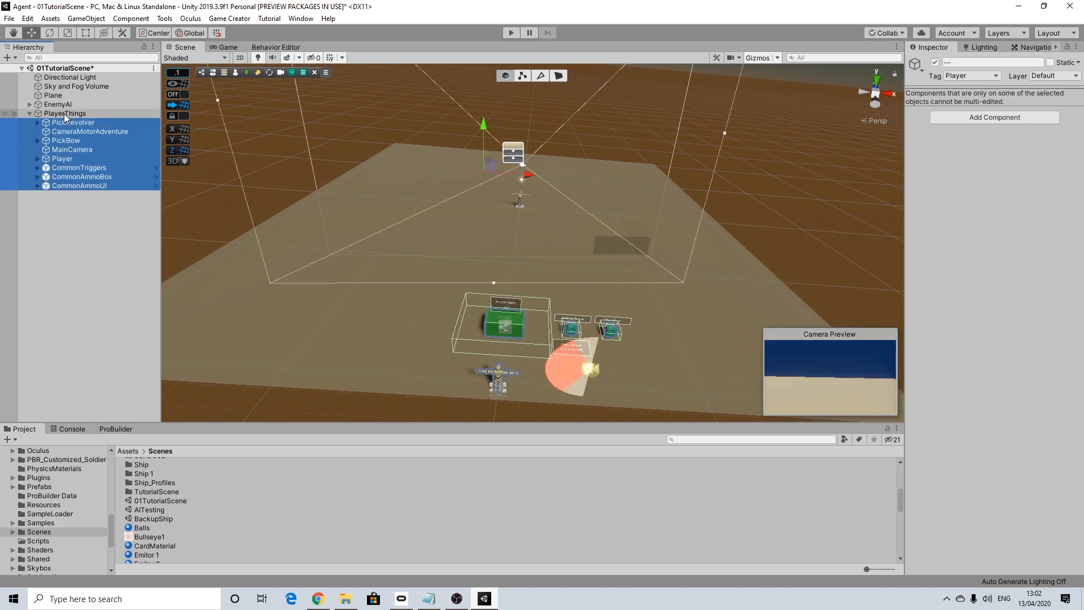
pyautogui.click(30, 113)
pyautogui.click(63, 164)
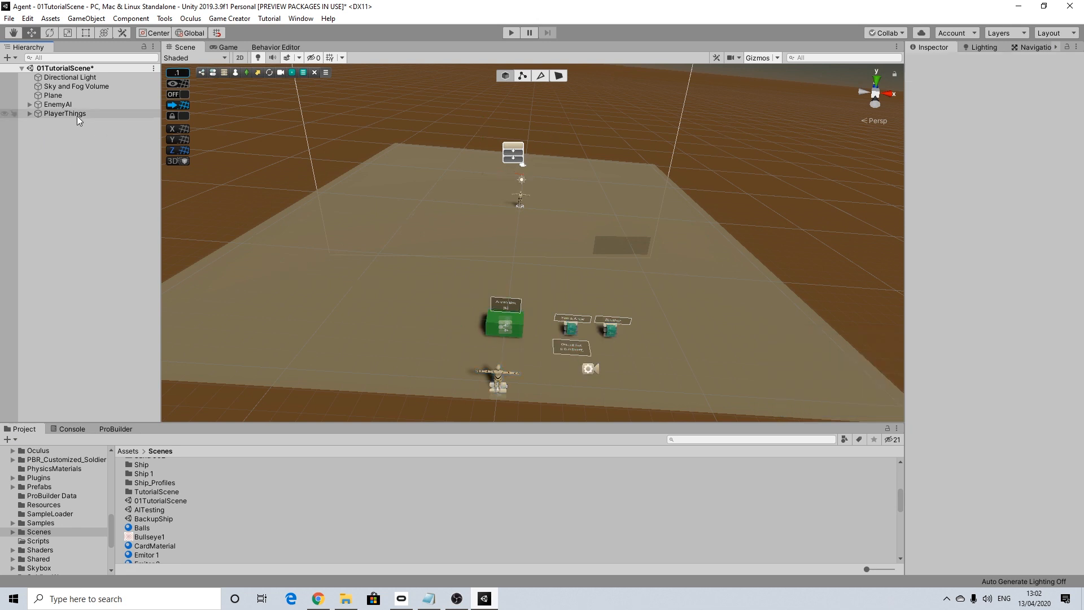
# Select the Plane, open the AI Navigation window and clear the existing baked NavMesh.
pyautogui.click(77, 95)
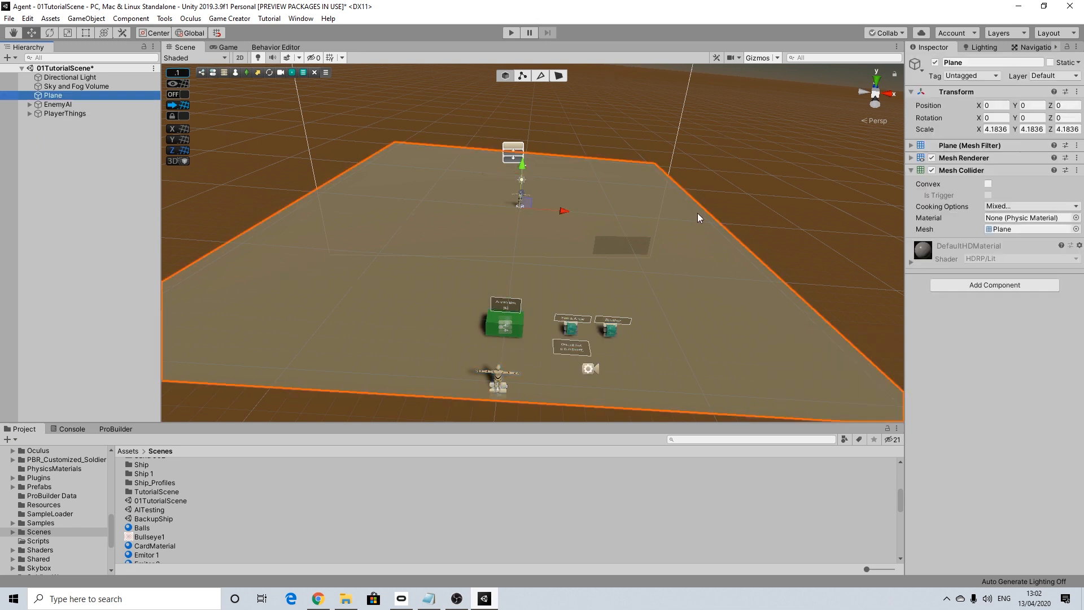
pyautogui.click(301, 19)
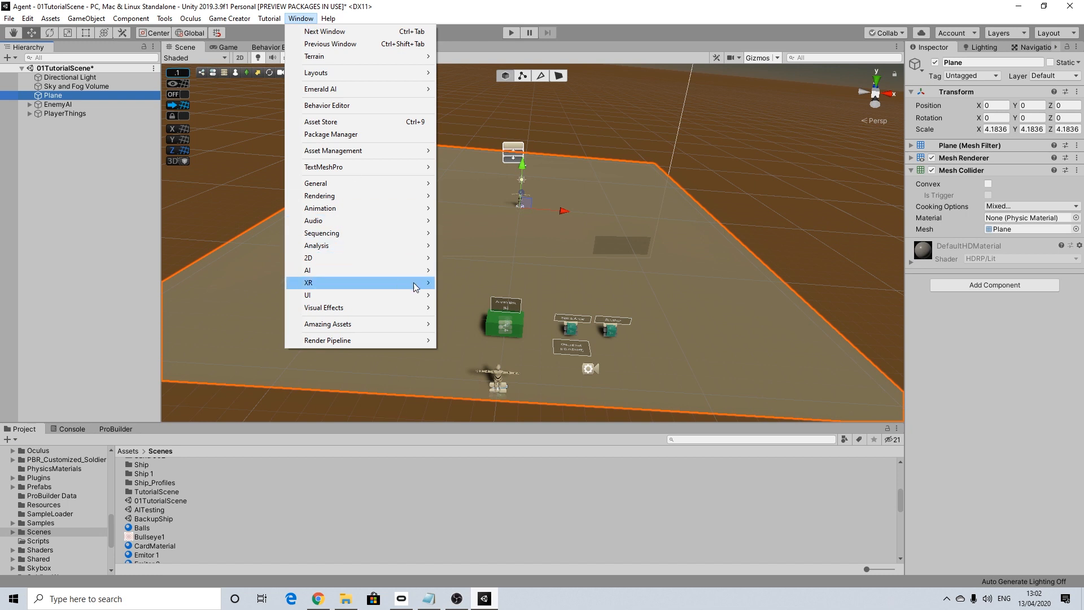
pyautogui.moveTo(416, 270)
pyautogui.click(472, 271)
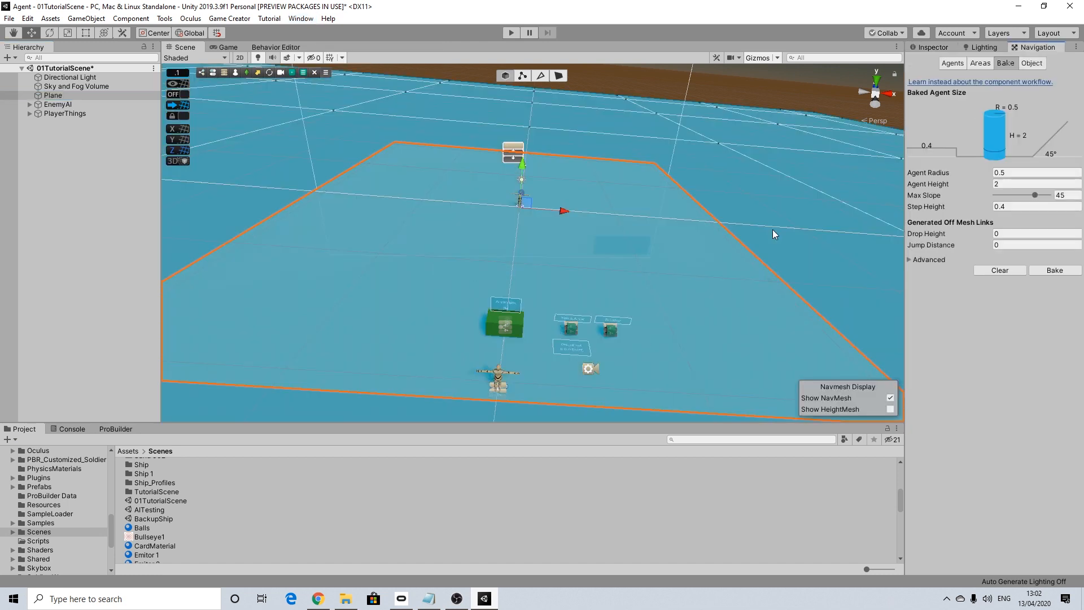
pyautogui.scroll(-5, 676, 209)
pyautogui.scroll(-2, 677, 208)
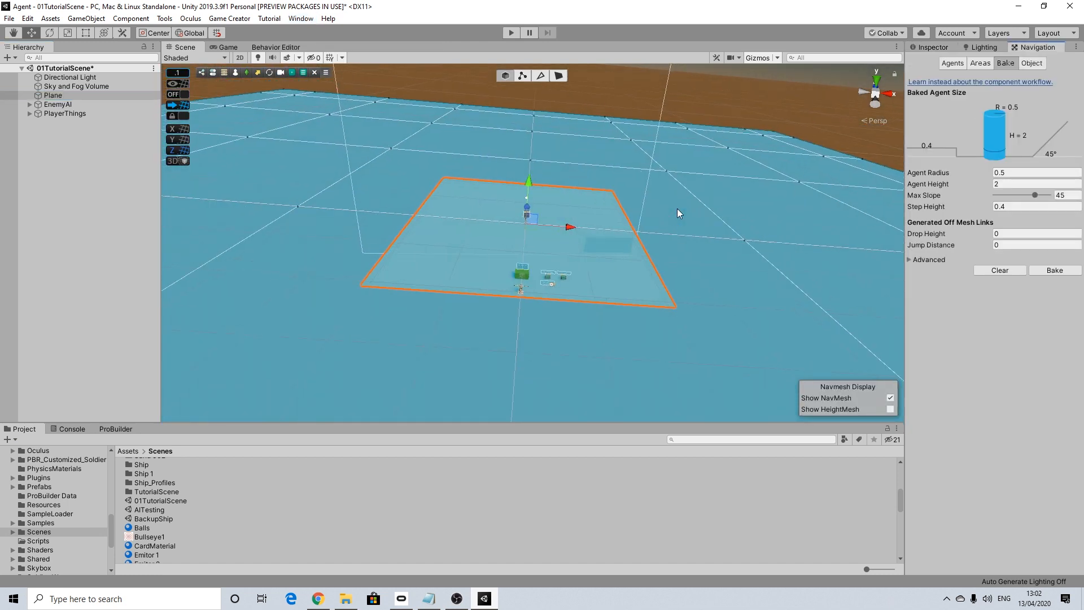
pyautogui.click(1003, 270)
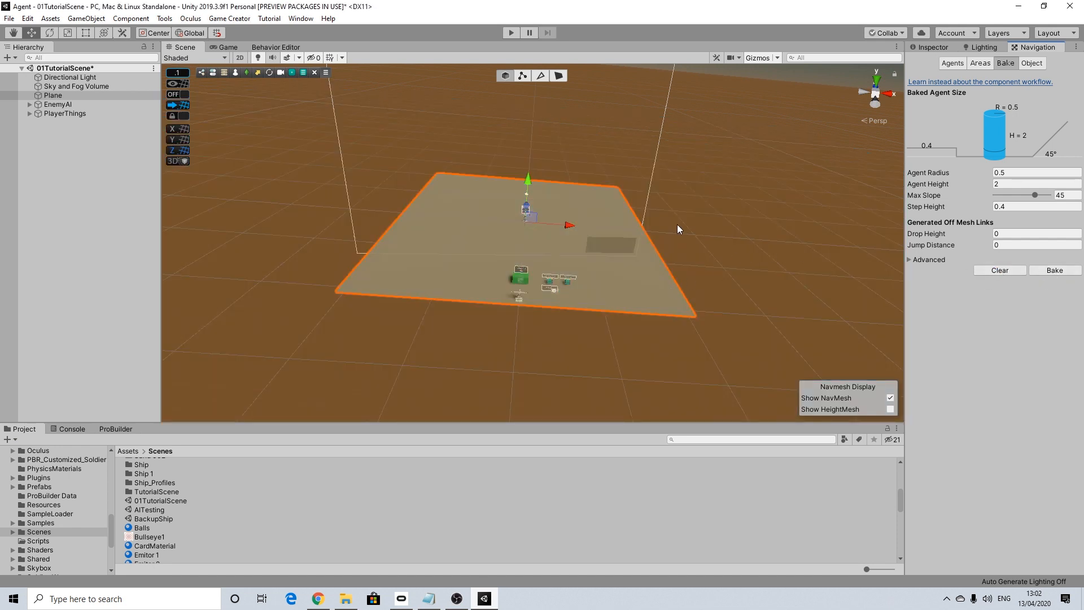
# Mark the Plane as navigation static, bake a new NavMesh for it and return to the Inspector.
pyautogui.click(1032, 63)
pyautogui.click(996, 132)
pyautogui.click(1011, 64)
pyautogui.click(1044, 271)
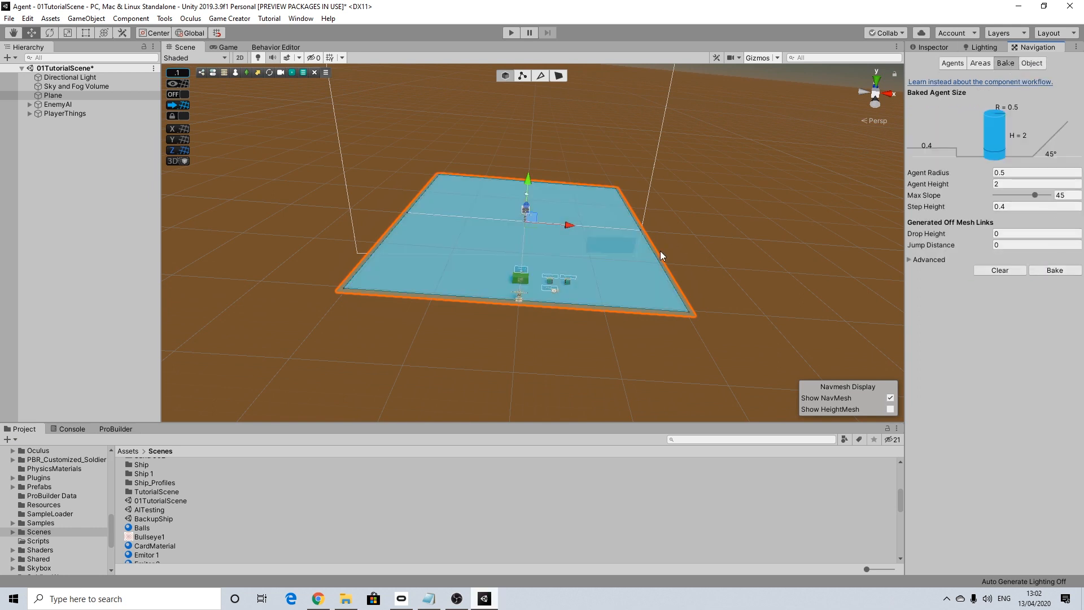
pyautogui.scroll(8, 657, 252)
pyautogui.moveTo(582, 265)
pyautogui.keyDown('alt'); pyautogui.mouseDown()
pyautogui.moveTo(497, 243)
pyautogui.moveTo(395, 190)
pyautogui.moveTo(587, 265)
pyautogui.mouseUp(); pyautogui.keyUp('alt')
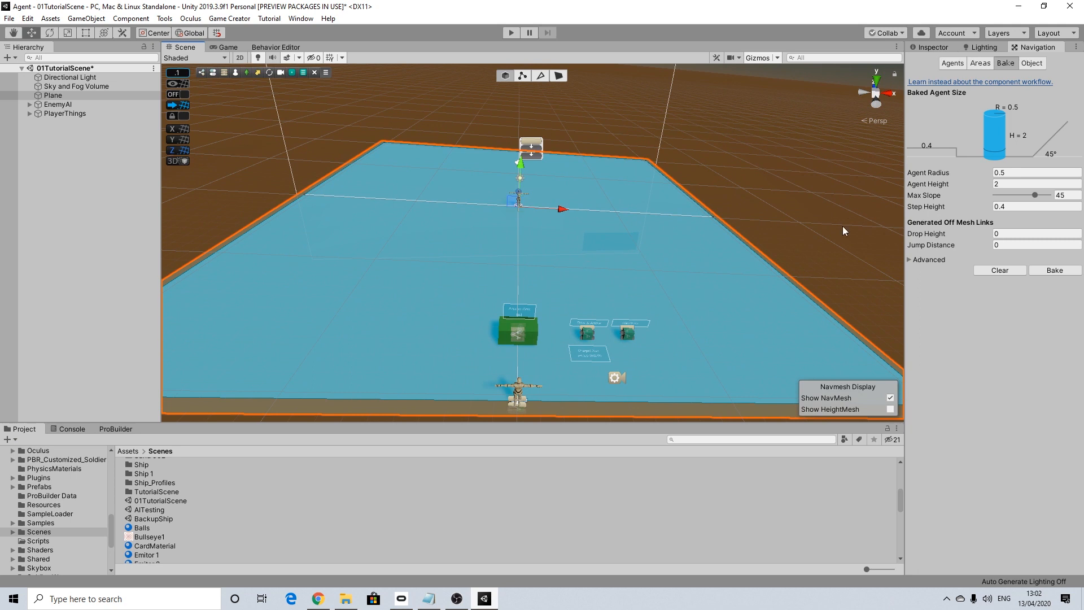
pyautogui.keyDown('alt'); pyautogui.moveTo(599, 211); pyautogui.dragTo(601, 215); pyautogui.keyUp('alt')
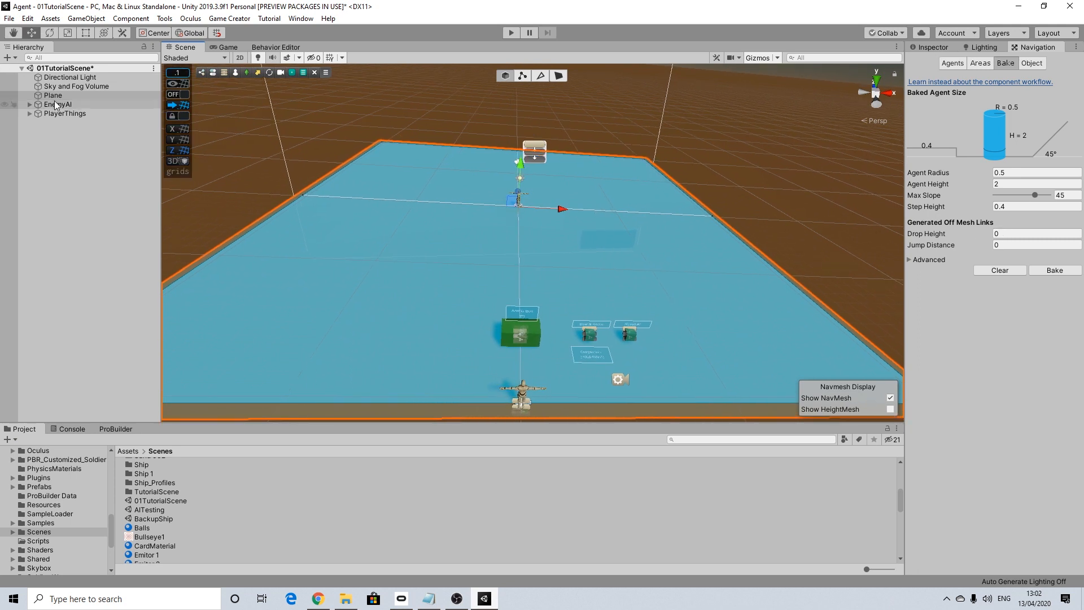
pyautogui.click(70, 125)
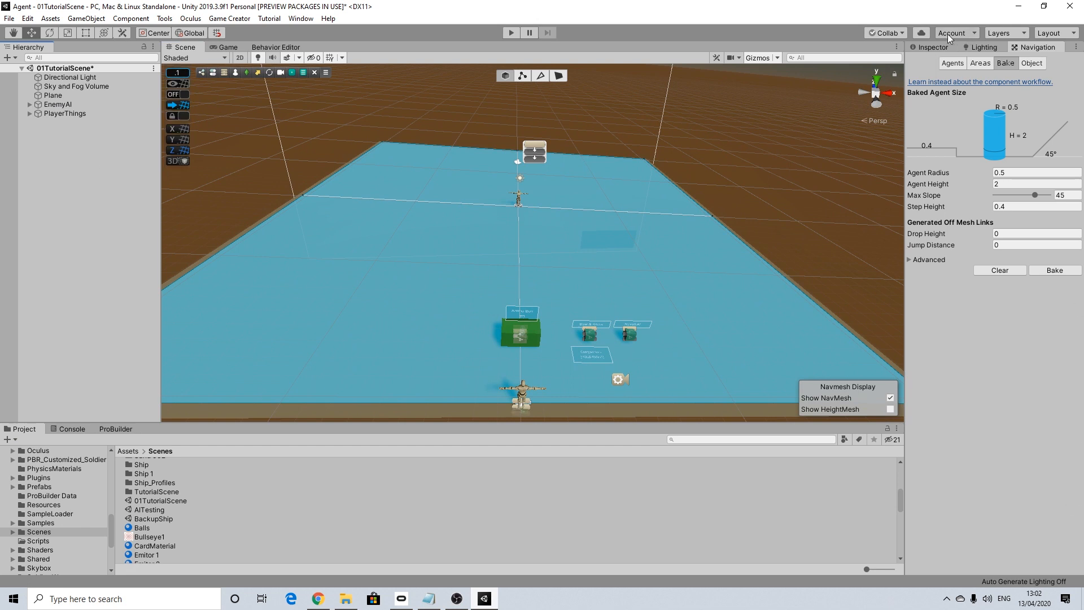
pyautogui.click(934, 45)
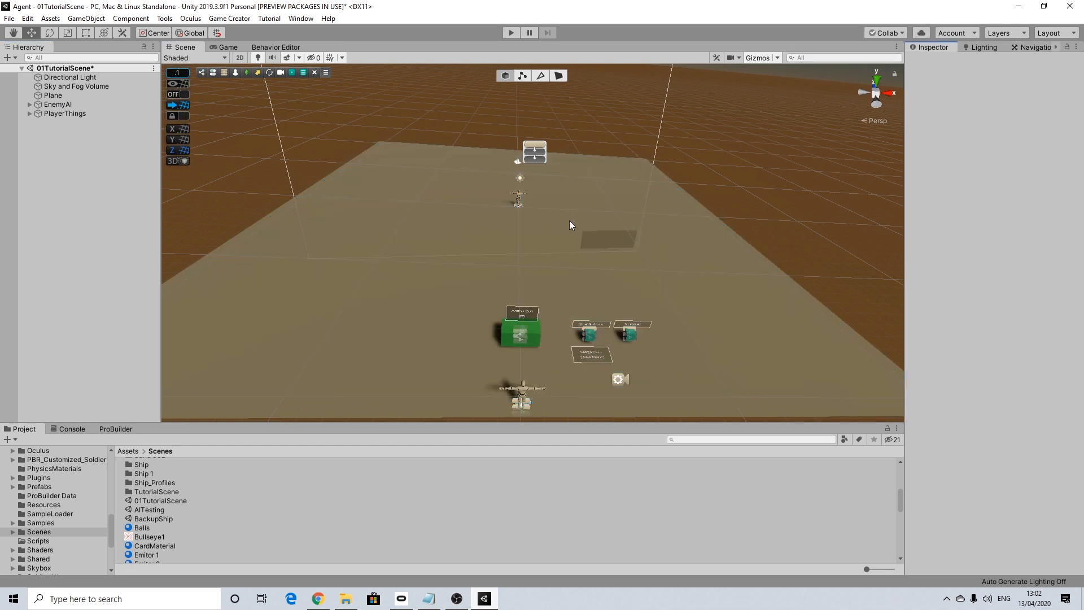
# Make the Plane, Sky and Fog Volume and Directional Light children of PlayerThings and collapse the group.
pyautogui.scroll(-1, 518, 265)
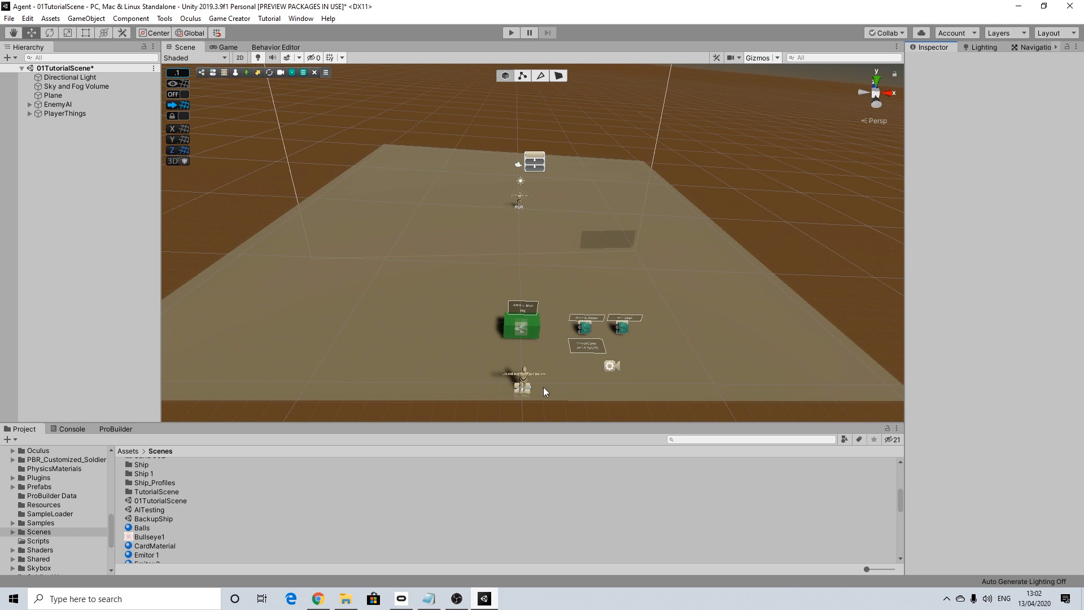
pyautogui.moveTo(56, 96)
pyautogui.mouseDown()
pyautogui.moveTo(65, 116)
pyautogui.moveTo(65, 105)
pyautogui.mouseUp()
pyautogui.click(68, 86)
pyautogui.keyDown('shift'); pyautogui.click(68, 78); pyautogui.keyUp('shift')
pyautogui.click(30, 86)
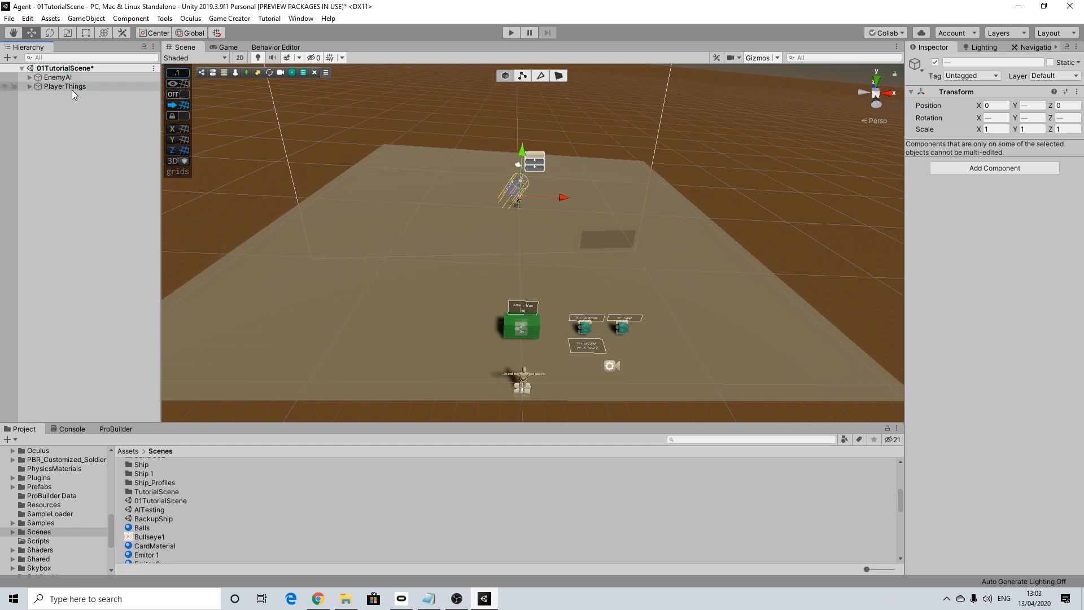
# Select the EnemyAI object and frame its character up close in the scene.
pyautogui.click(69, 87)
pyautogui.click(66, 77)
pyautogui.scroll(5, 513, 242)
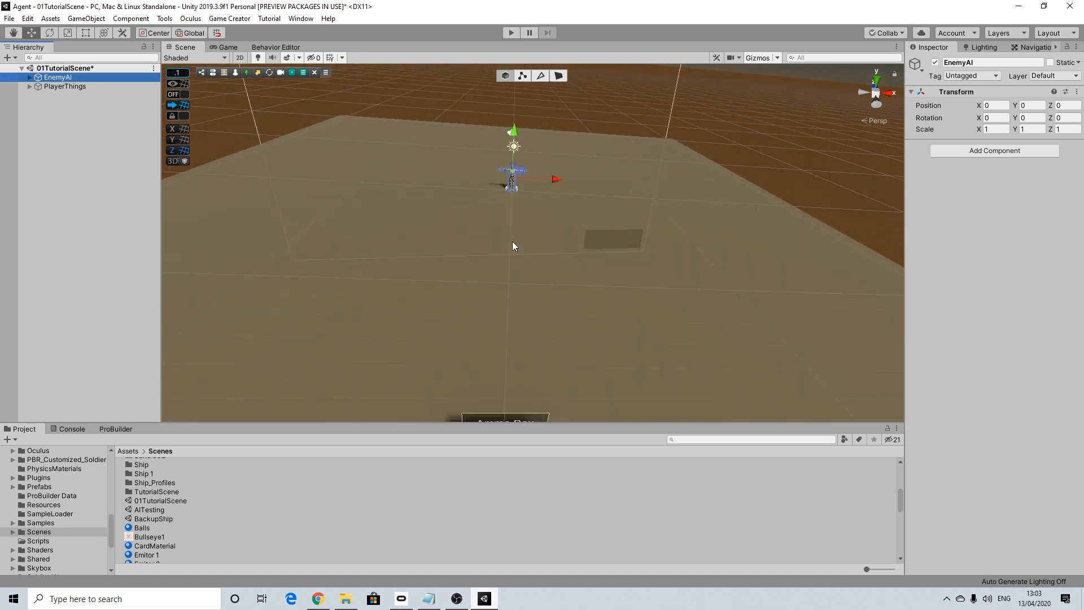
pyautogui.moveTo(512, 241); pyautogui.dragTo(517, 299, button='middle')
pyautogui.scroll(8, 493, 219)
pyautogui.moveTo(493, 220); pyautogui.dragTo(551, 246, button='middle')
pyautogui.scroll(-5, 551, 246)
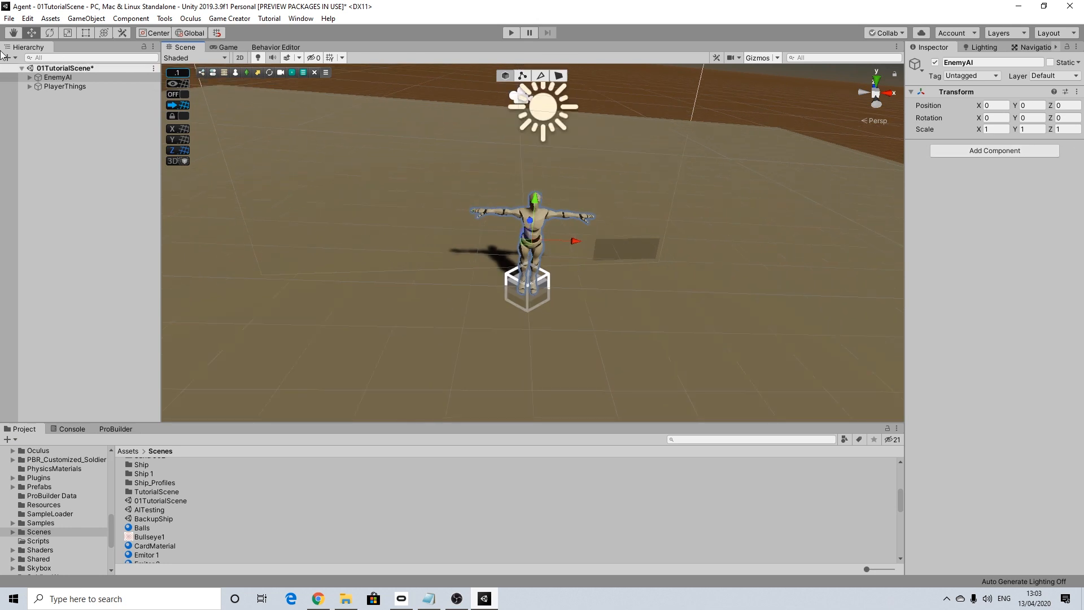
# Add Behavior and Perception components to the Character object inside EnemyAI.
pyautogui.click(30, 77)
pyautogui.click(67, 86)
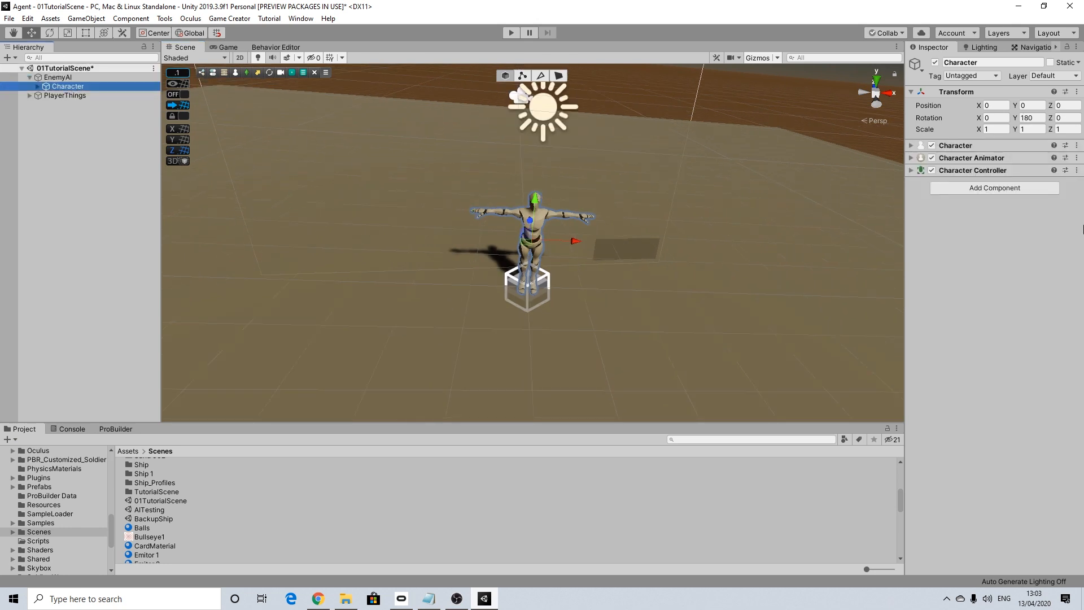
pyautogui.click(998, 192)
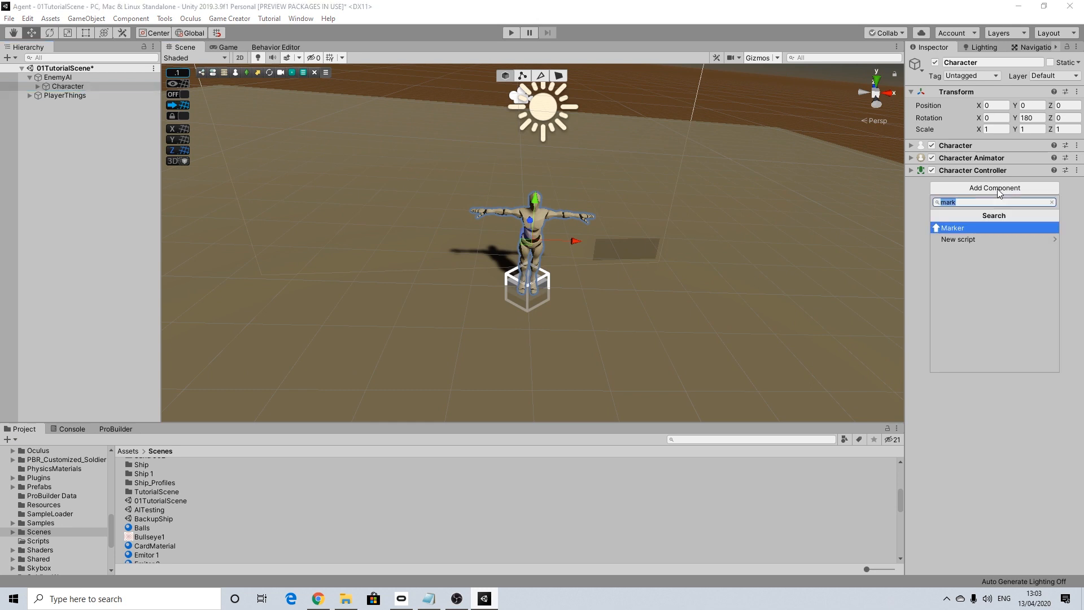
pyautogui.write('beh')
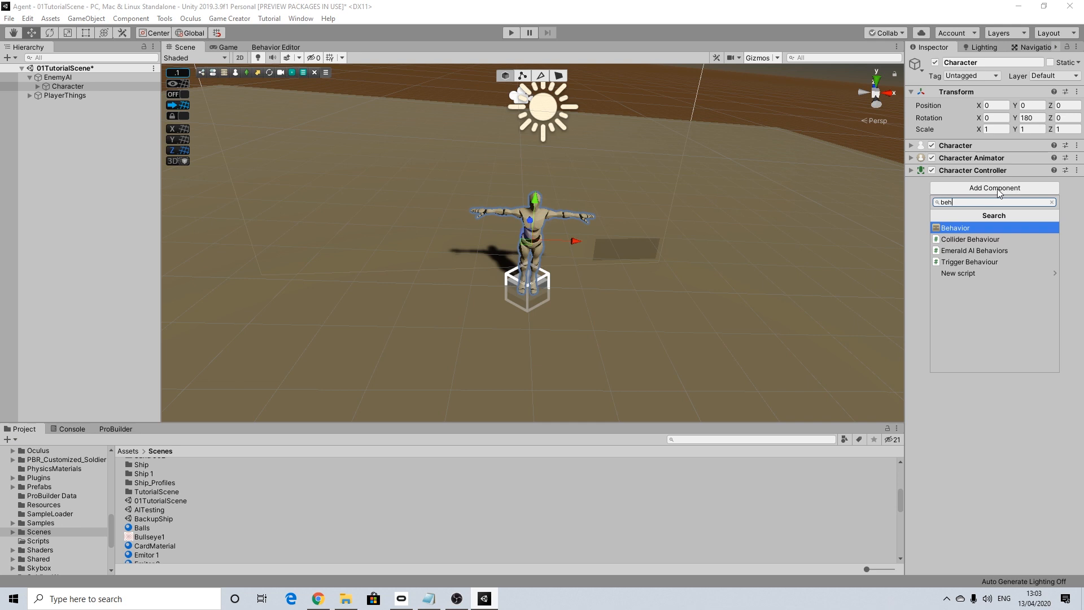
pyautogui.press('Return')
pyautogui.click(987, 286)
pyautogui.write('perc')
pyautogui.press('Return')
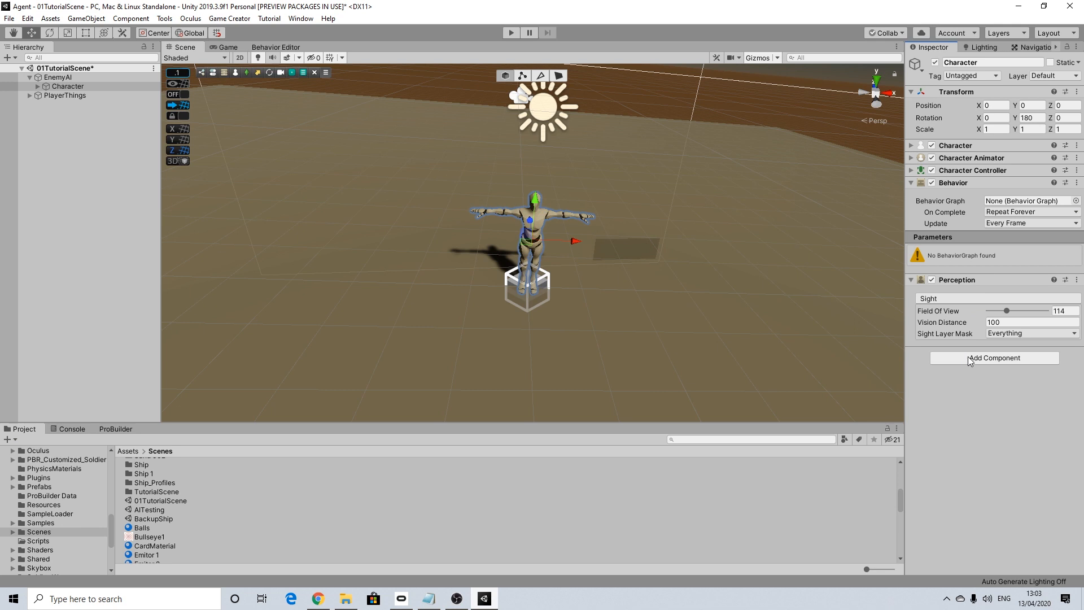
# Set the Perception component's vision distance to 10 and collapse the Perception and Behavior components.
pyautogui.click(970, 322)
pyautogui.write('15')
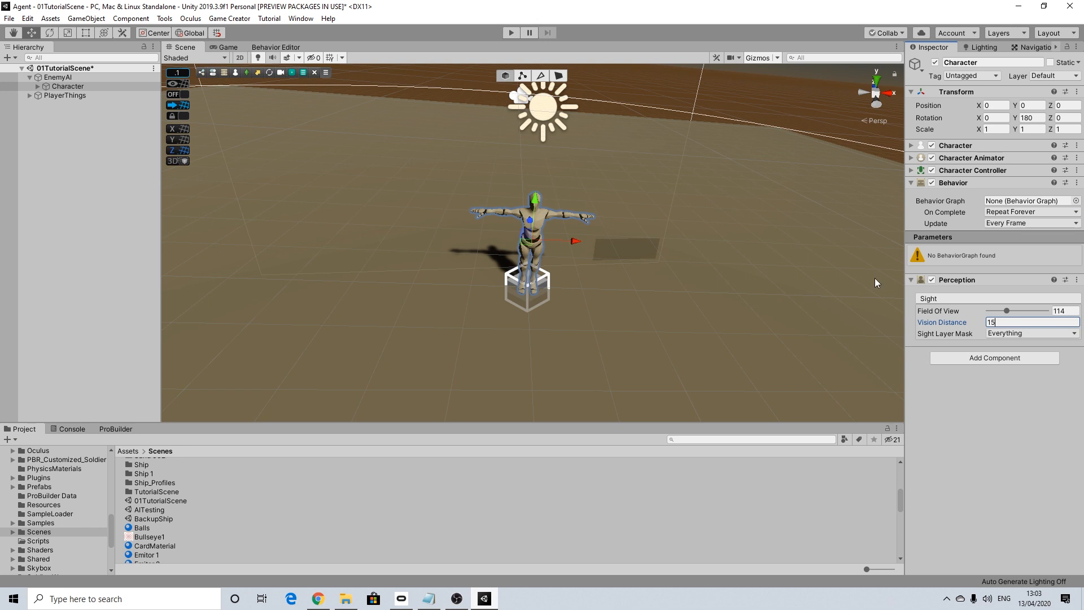
pyautogui.scroll(-10, 718, 225)
pyautogui.click(980, 324)
pyautogui.write('10')
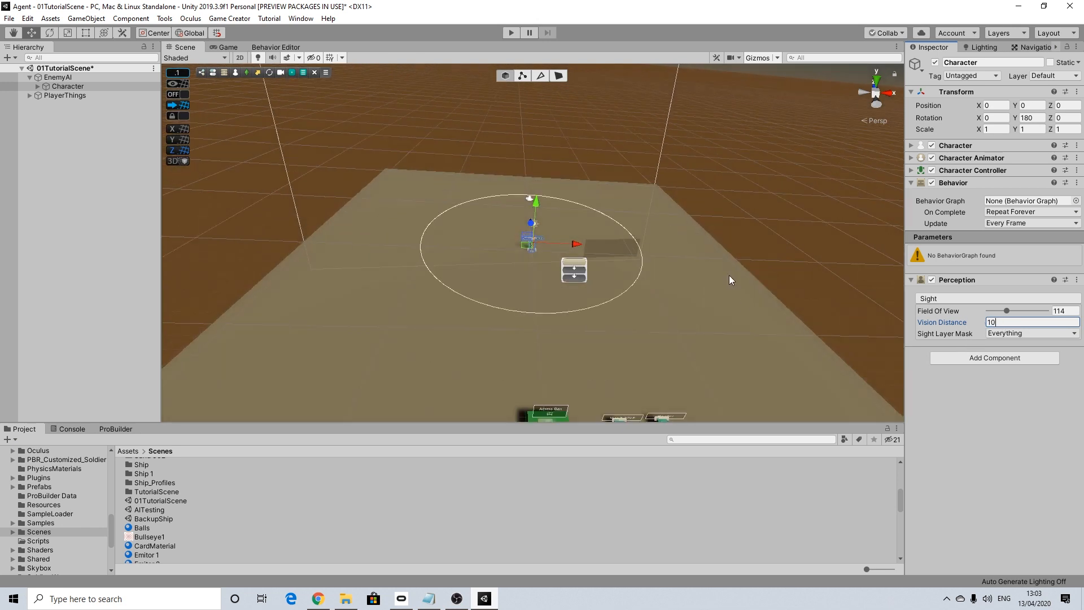
pyautogui.scroll(10, 541, 232)
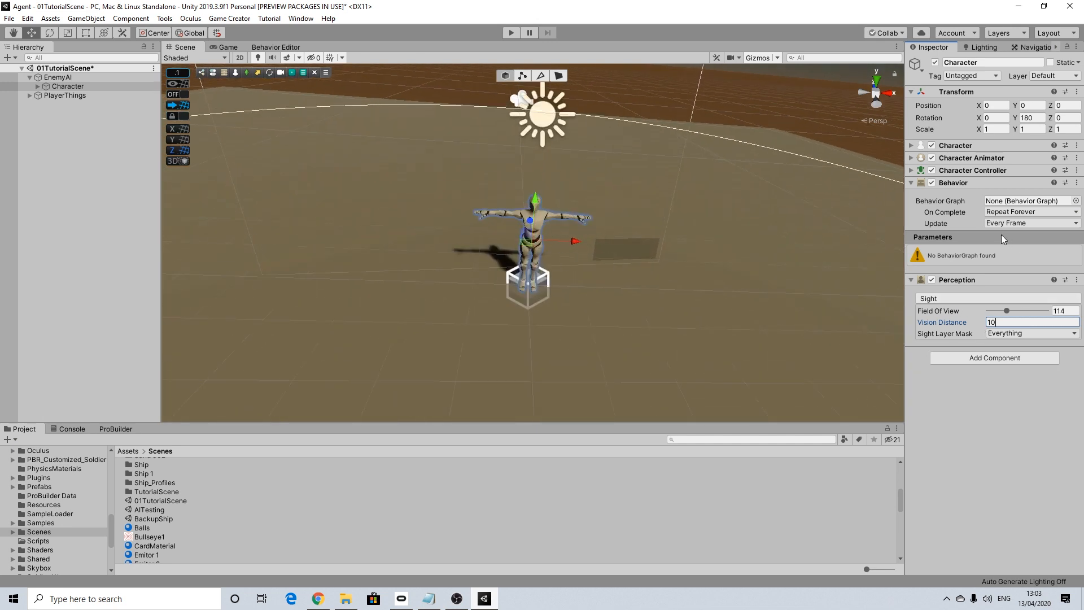
pyautogui.click(910, 277)
pyautogui.click(913, 279)
pyautogui.scroll(-5, 572, 273)
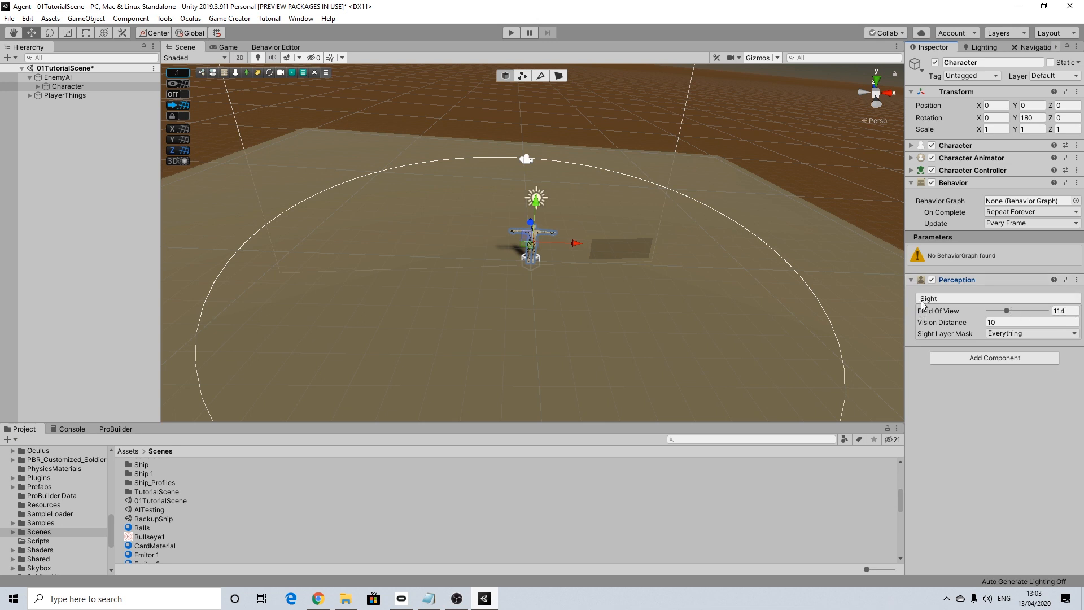
pyautogui.click(911, 280)
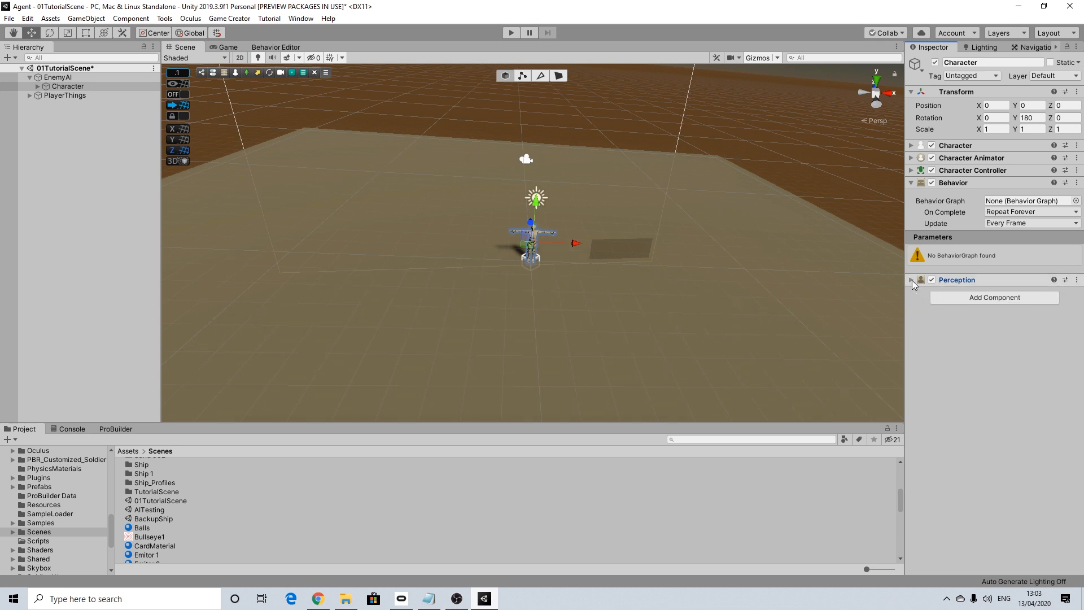
pyautogui.click(911, 184)
pyautogui.click(1077, 195)
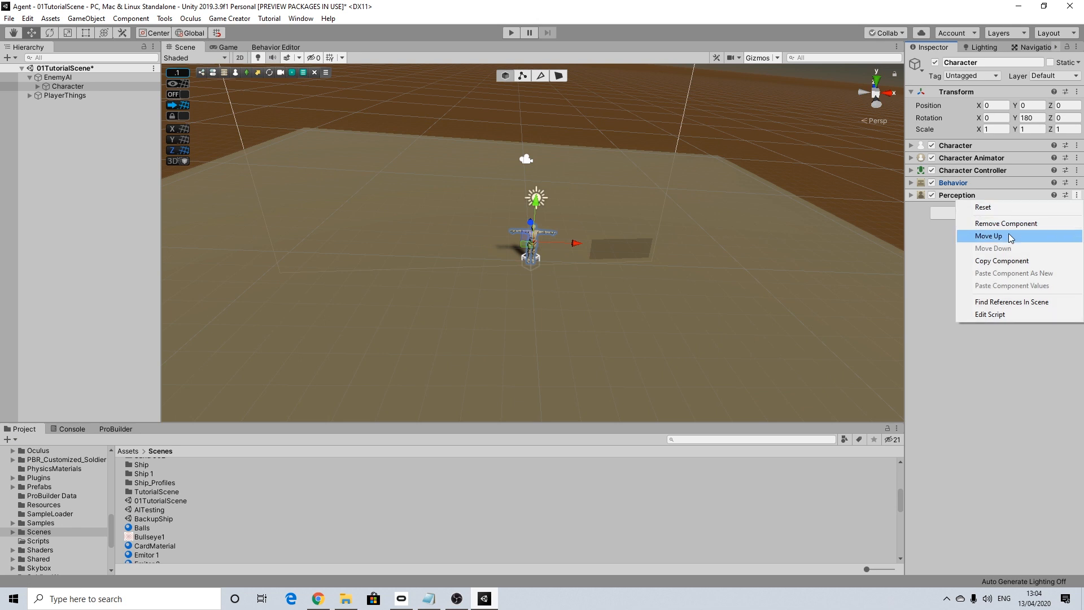
pyautogui.click(944, 223)
# Add Stats and Trigger components to the enemy Character and collapse both.
pyautogui.click(948, 217)
pyautogui.write('stat')
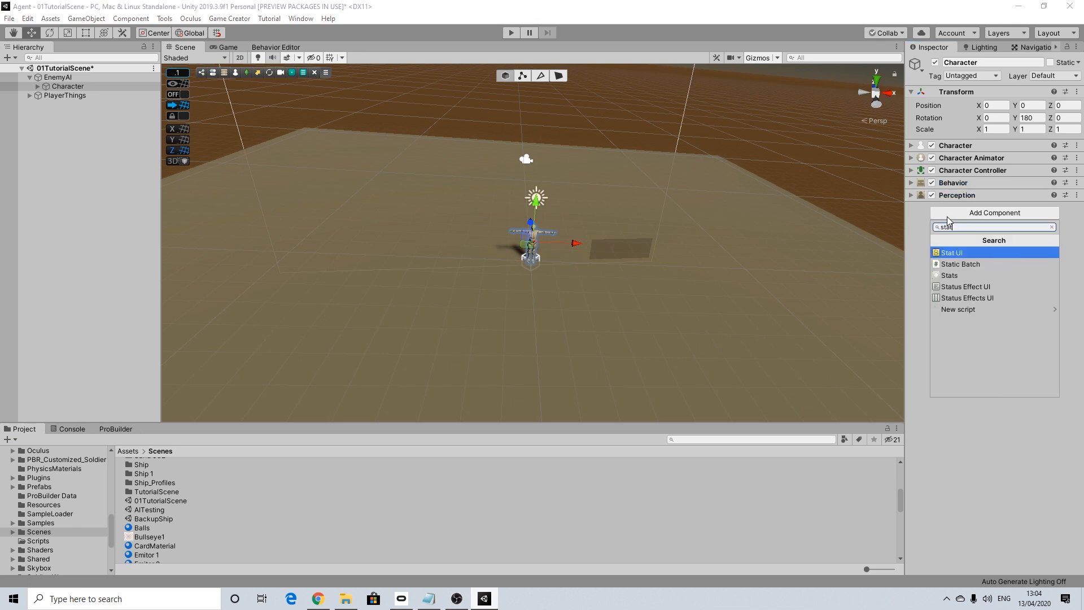
pyautogui.click(952, 275)
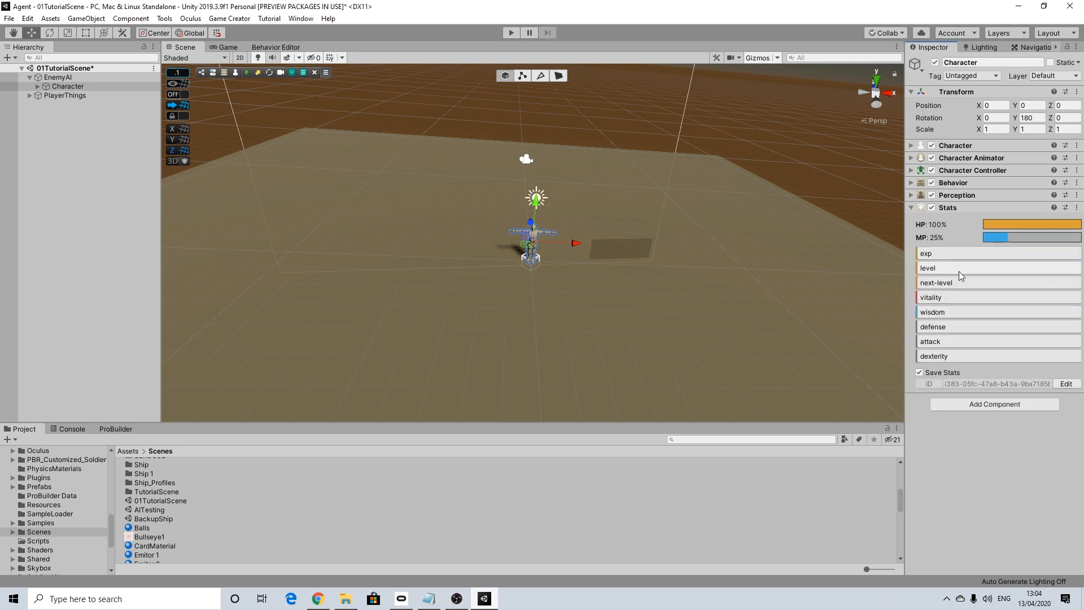
pyautogui.click(911, 208)
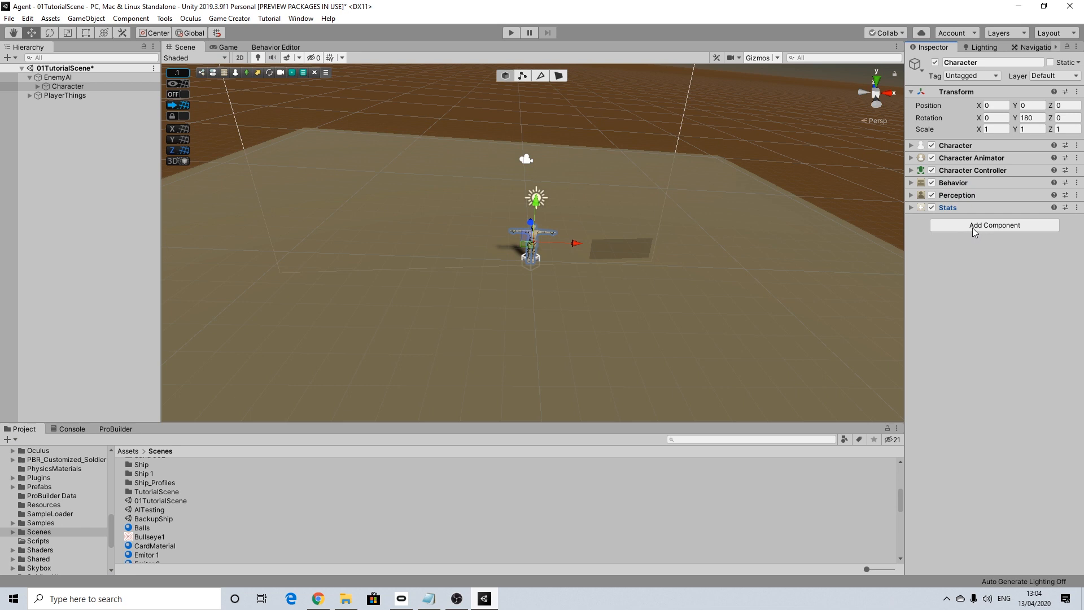
pyautogui.click(975, 226)
pyautogui.write('trig')
pyautogui.click(974, 265)
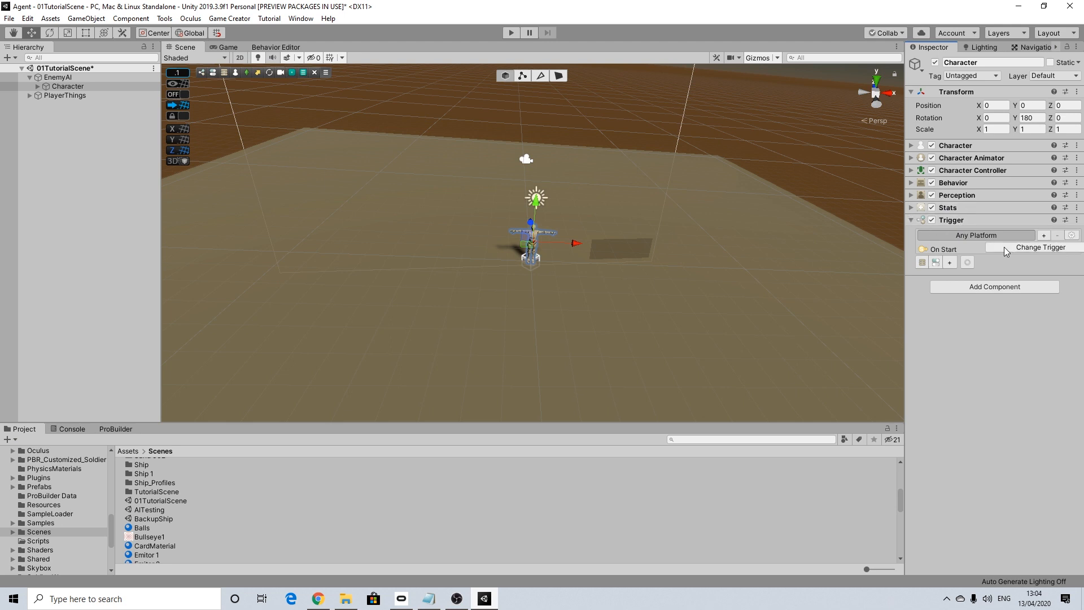
pyautogui.click(912, 219)
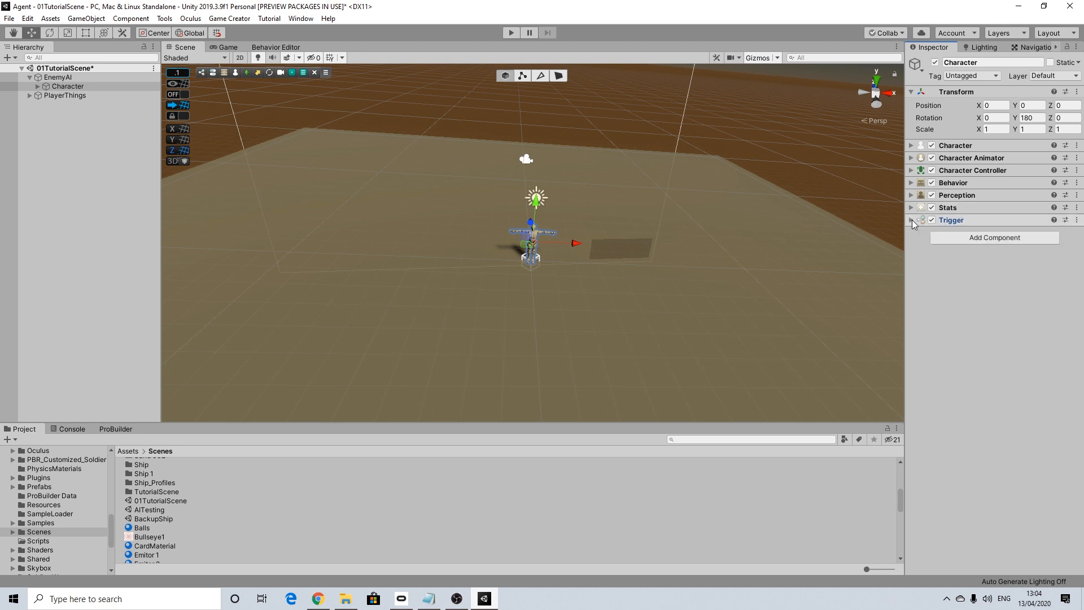
# Create three empty child objects under EnemyAI's parent Character object.
pyautogui.click(38, 87)
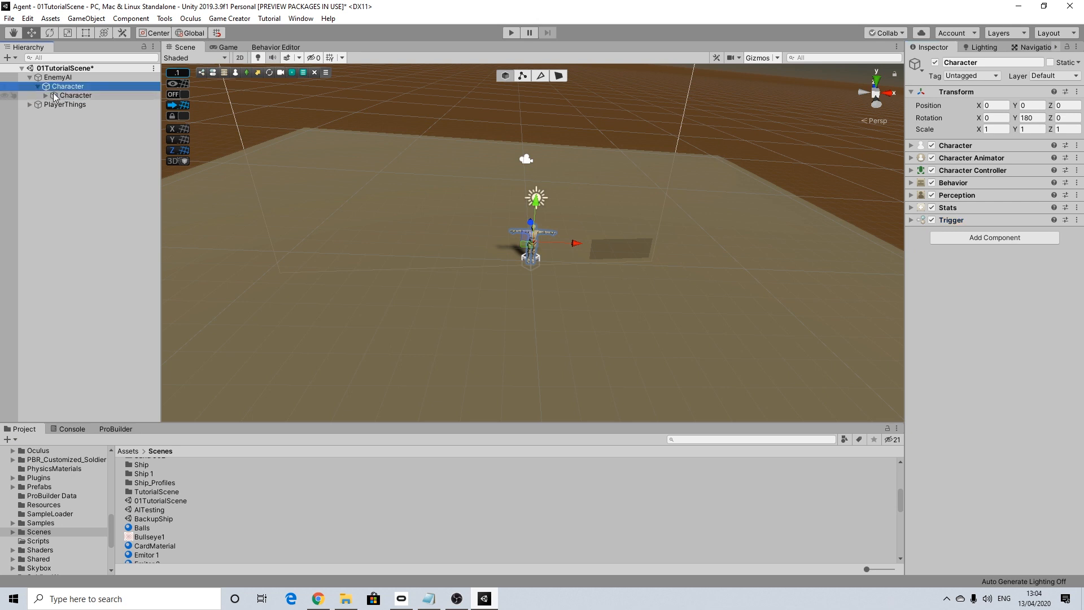
pyautogui.click(61, 97)
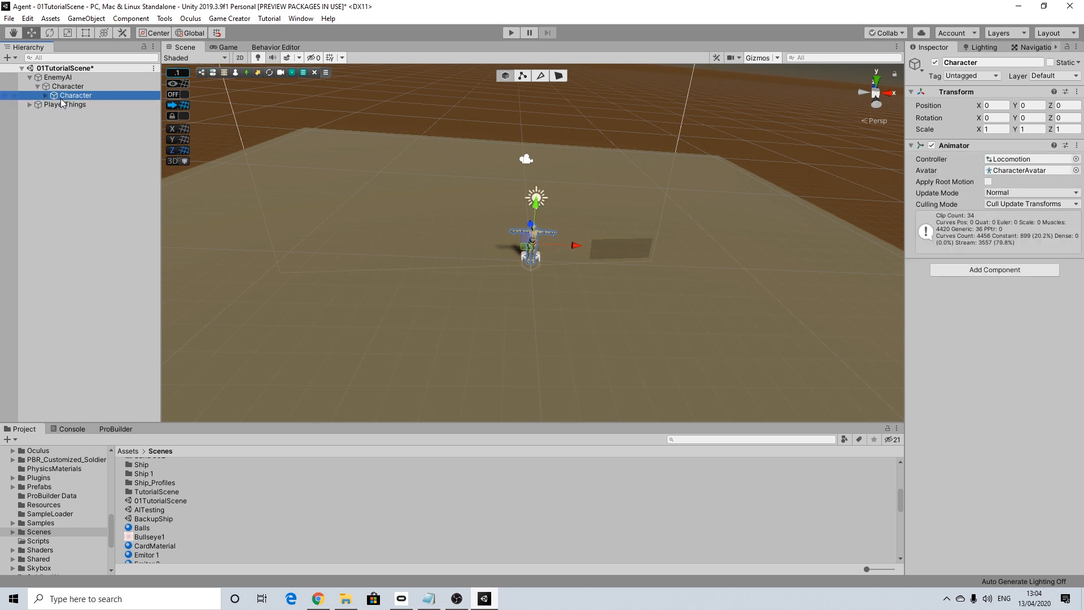
pyautogui.click(68, 88)
pyautogui.rightClick(68, 89)
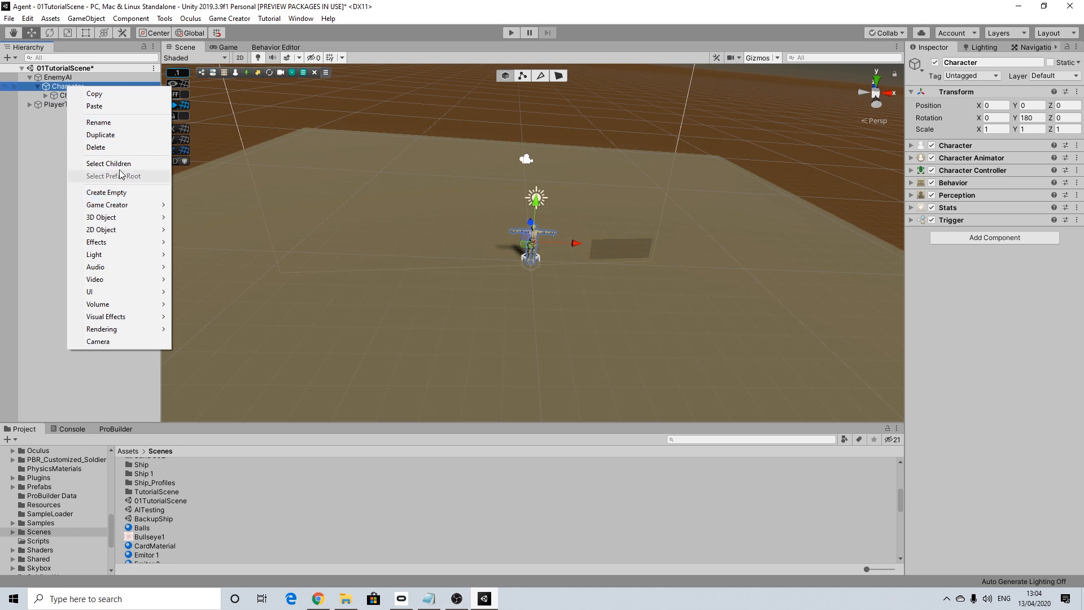
pyautogui.click(115, 192)
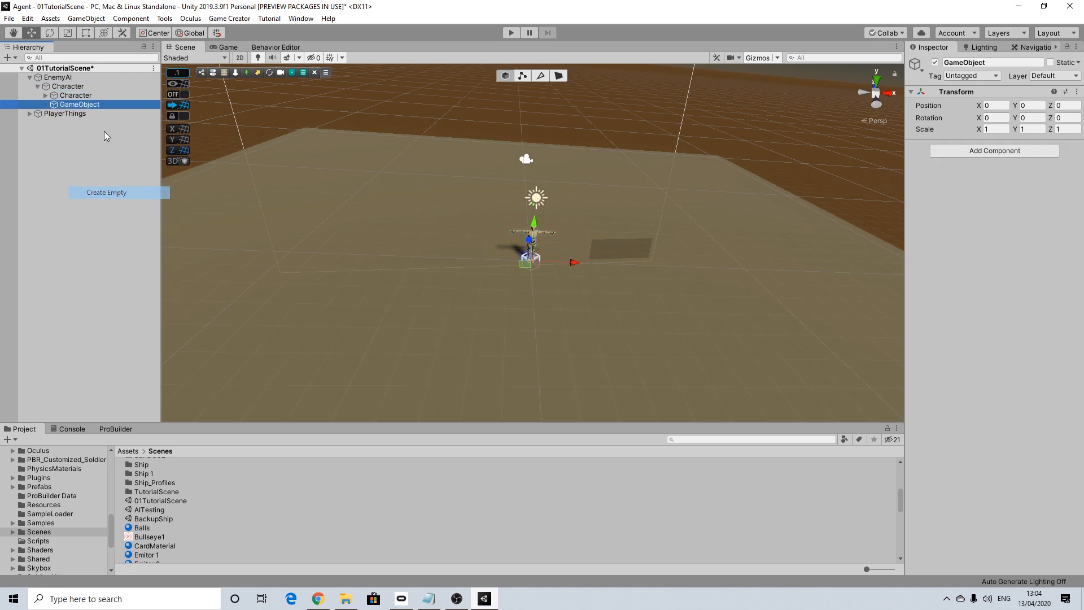
pyautogui.rightClick(63, 87)
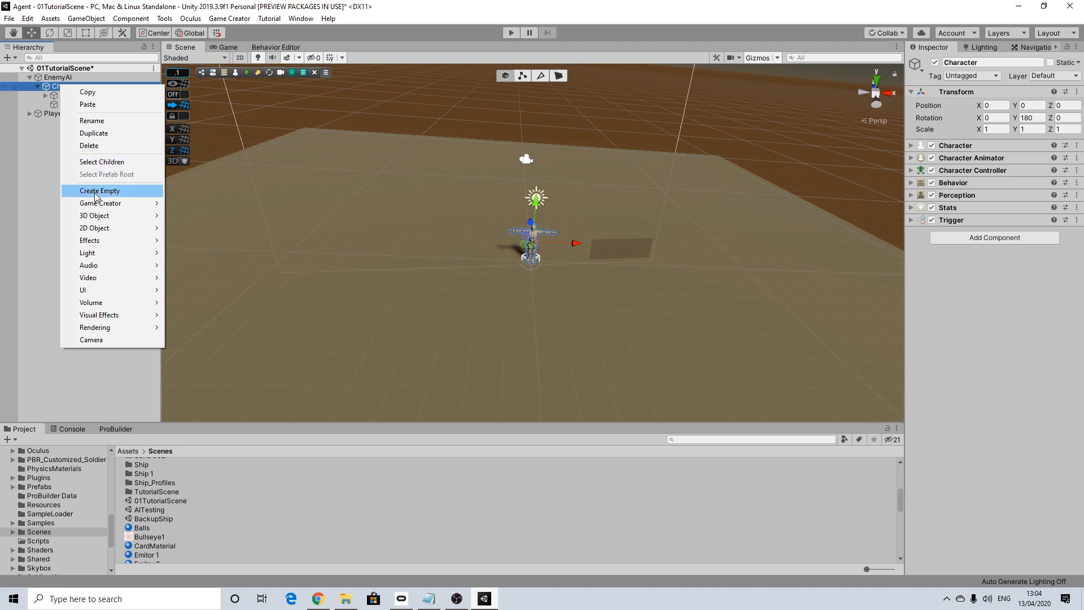
pyautogui.click(98, 191)
pyautogui.rightClick(69, 87)
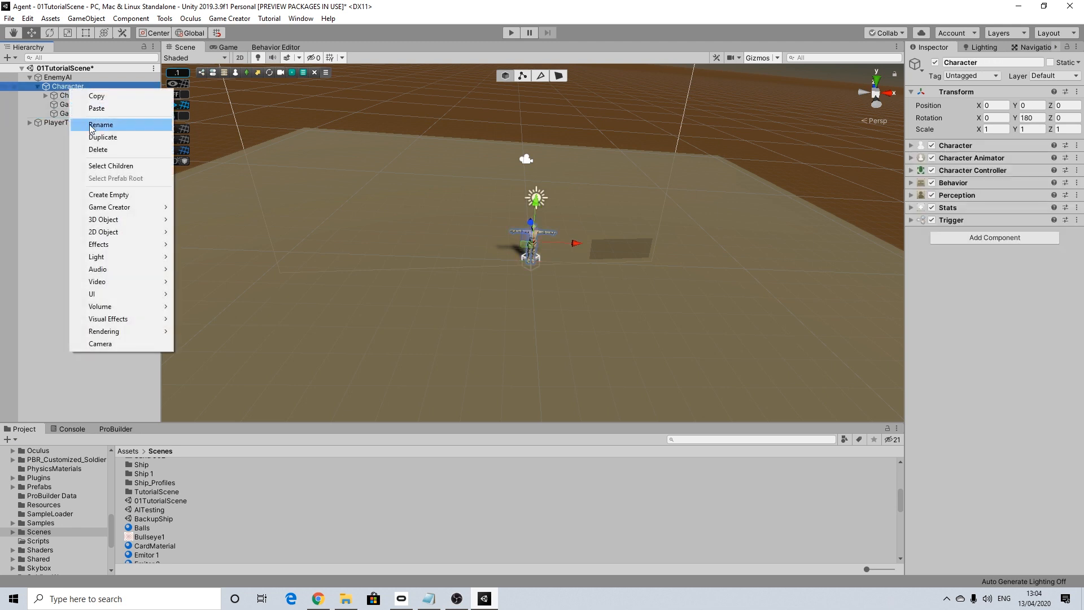
pyautogui.click(99, 194)
# Rename the first empty child object ShotMarker and the second one ViewMarker01.
pyautogui.click(83, 105)
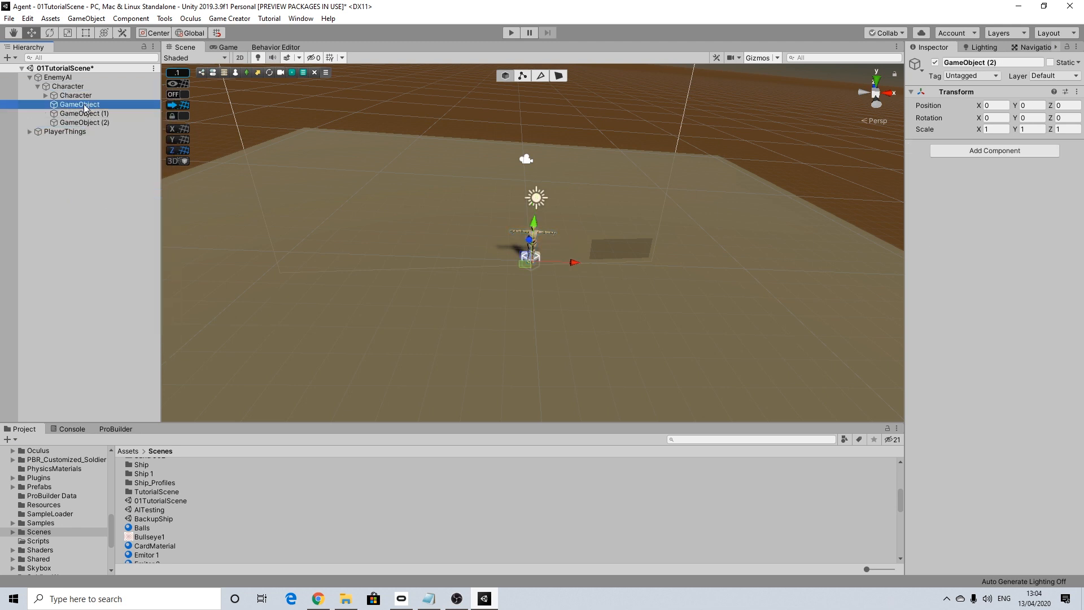
pyautogui.rightClick(84, 106)
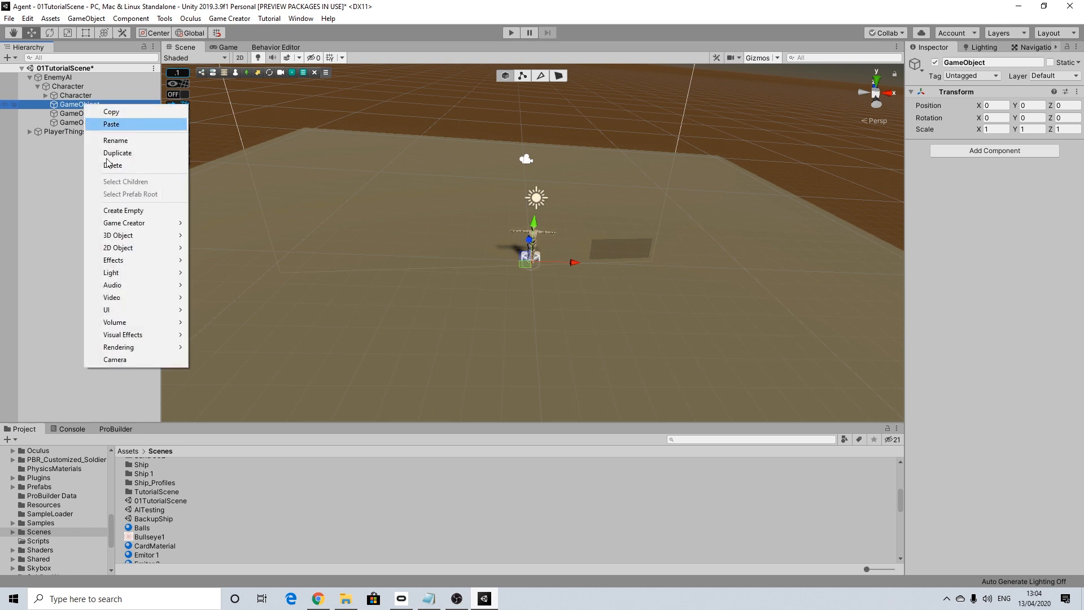
pyautogui.click(119, 141)
pyautogui.write('Shotmarker')
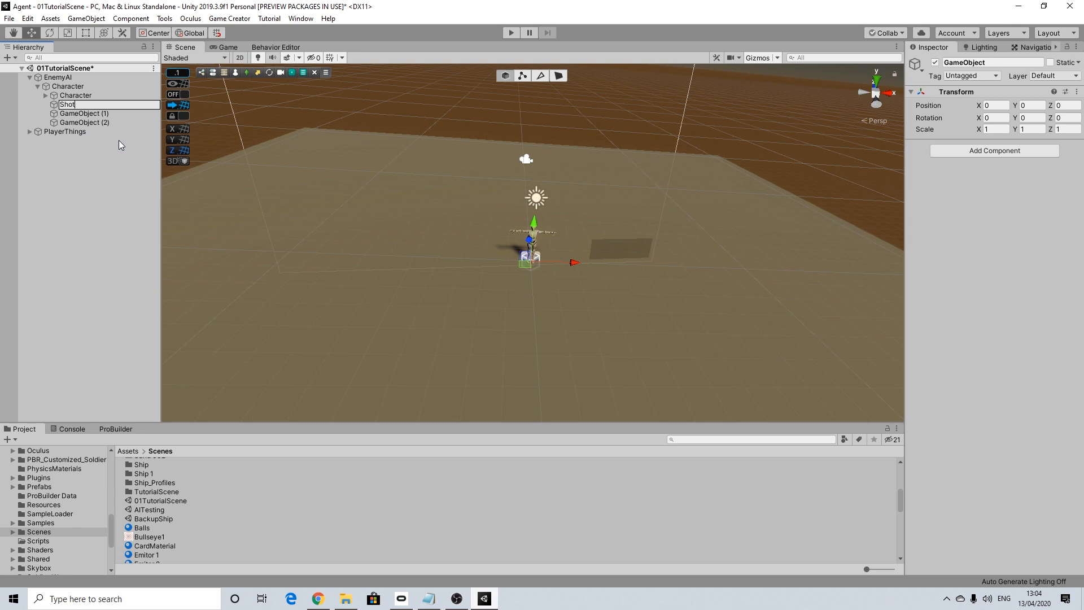
pyautogui.press('Return')
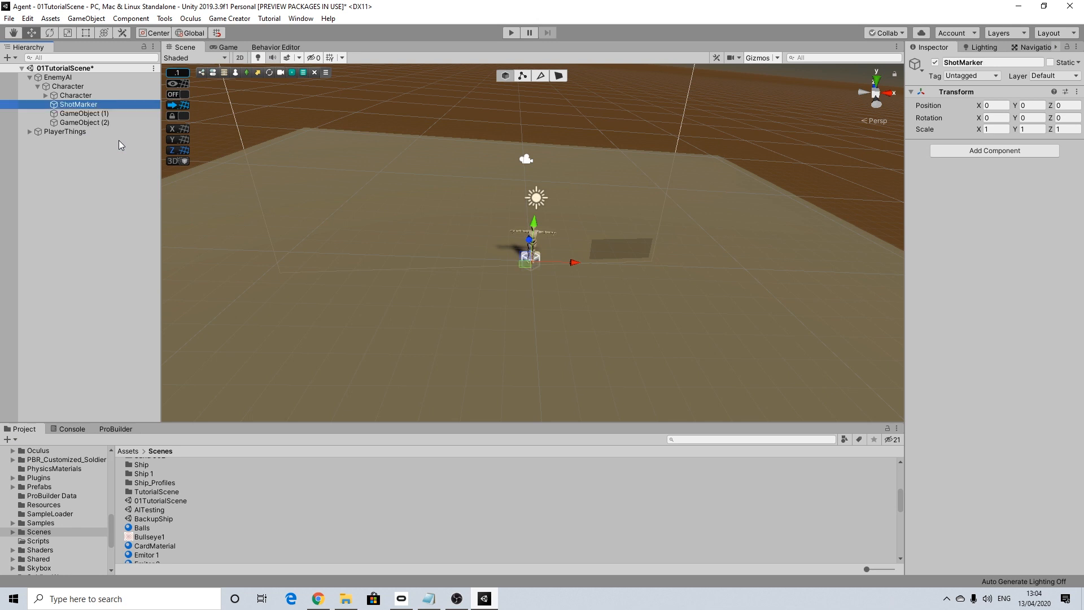
pyautogui.rightClick(96, 113)
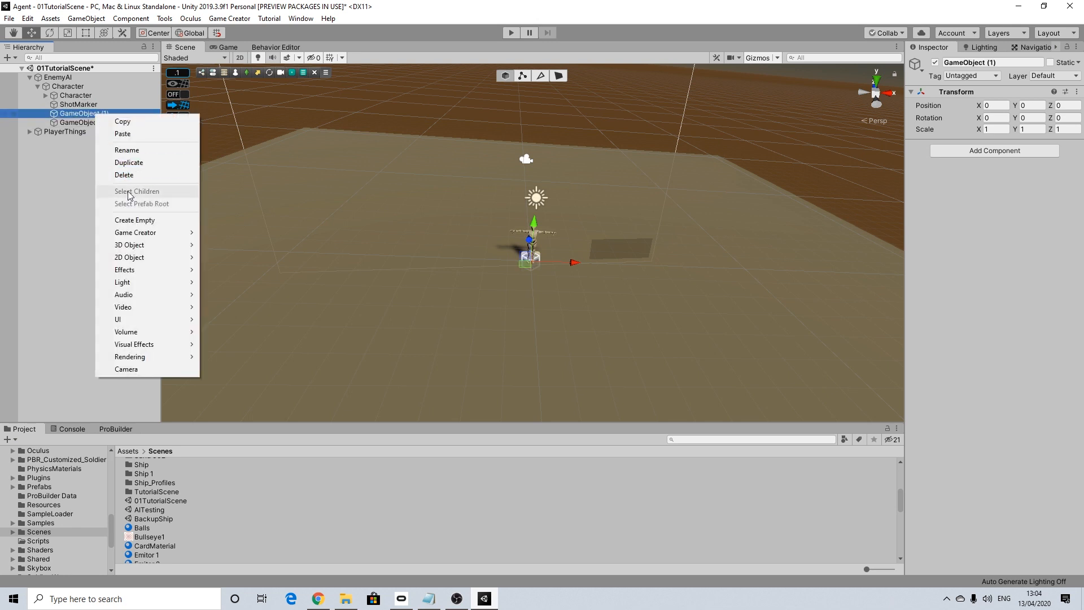
pyautogui.click(129, 151)
pyautogui.write('ViewMarker01')
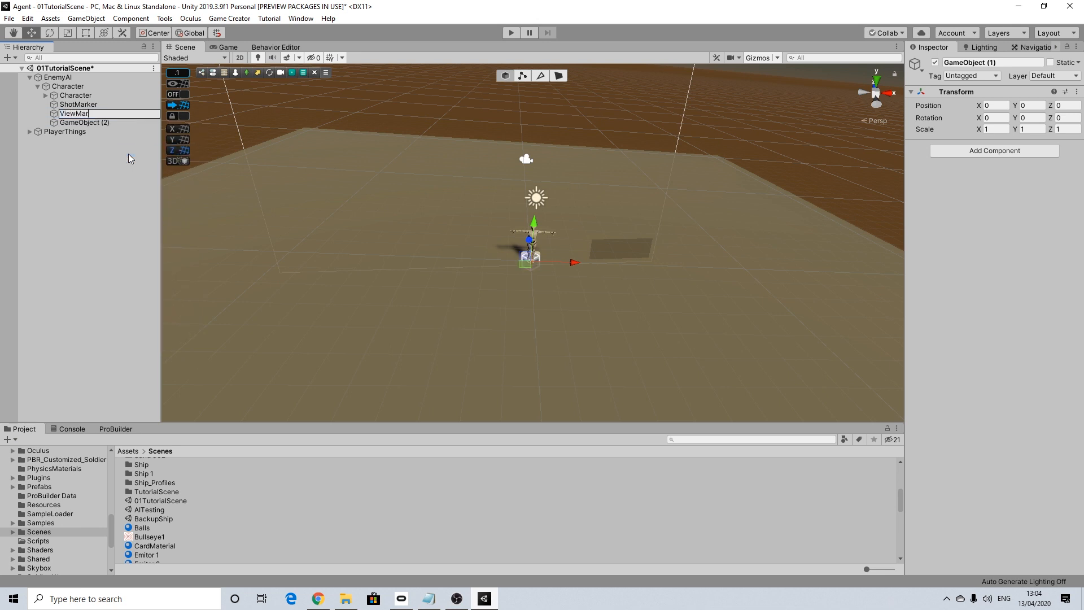
pyautogui.press('Return')
pyautogui.rightClick(87, 123)
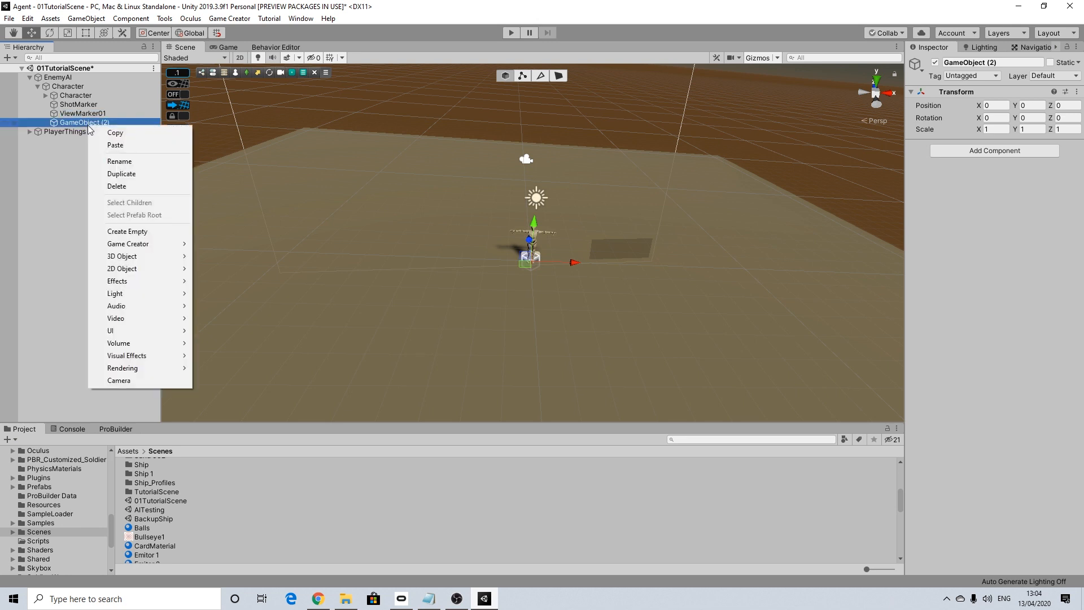
pyautogui.click(128, 162)
pyautogui.hotkey('ctrl', 'v')
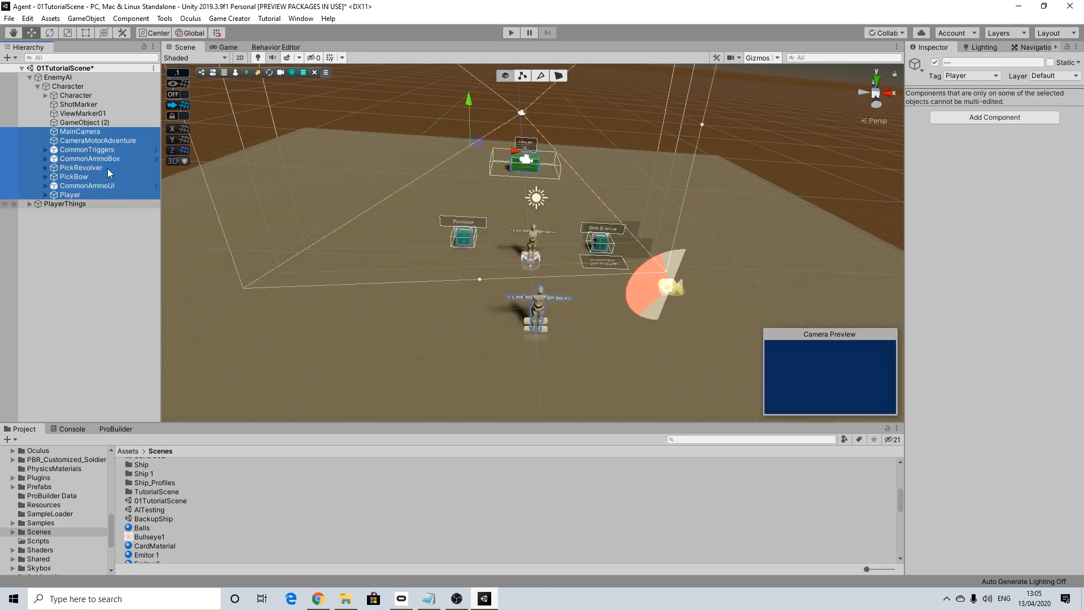
pyautogui.hotkey('ctrl', 'z')
# Rename the third empty child object, GameObject (2), as ViewMarker02.
pyautogui.rightClick(94, 122)
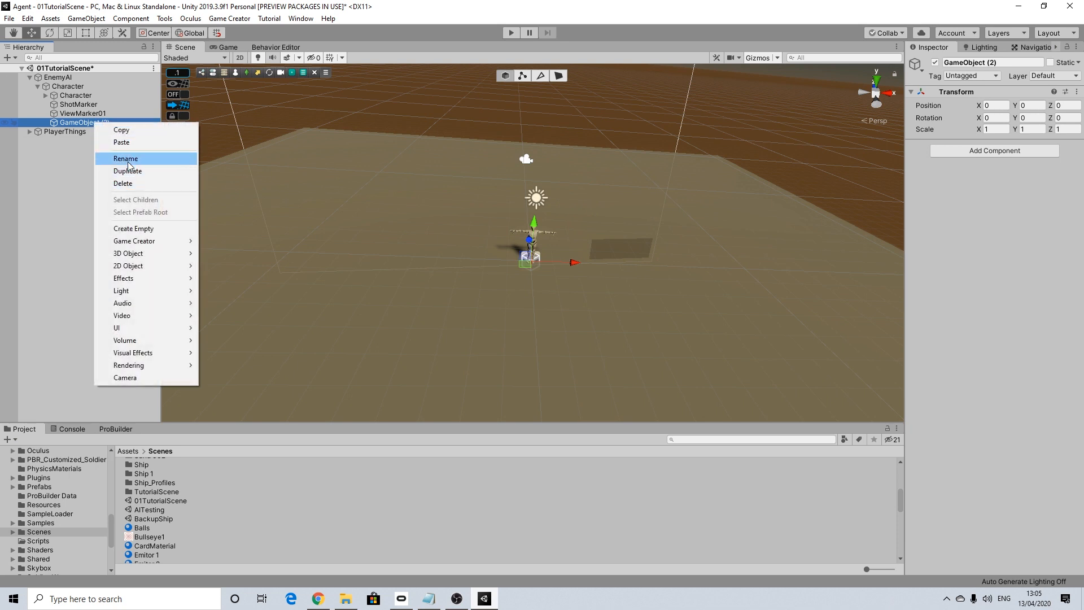
pyautogui.click(127, 160)
pyautogui.hotkey('ctrl', 'v')
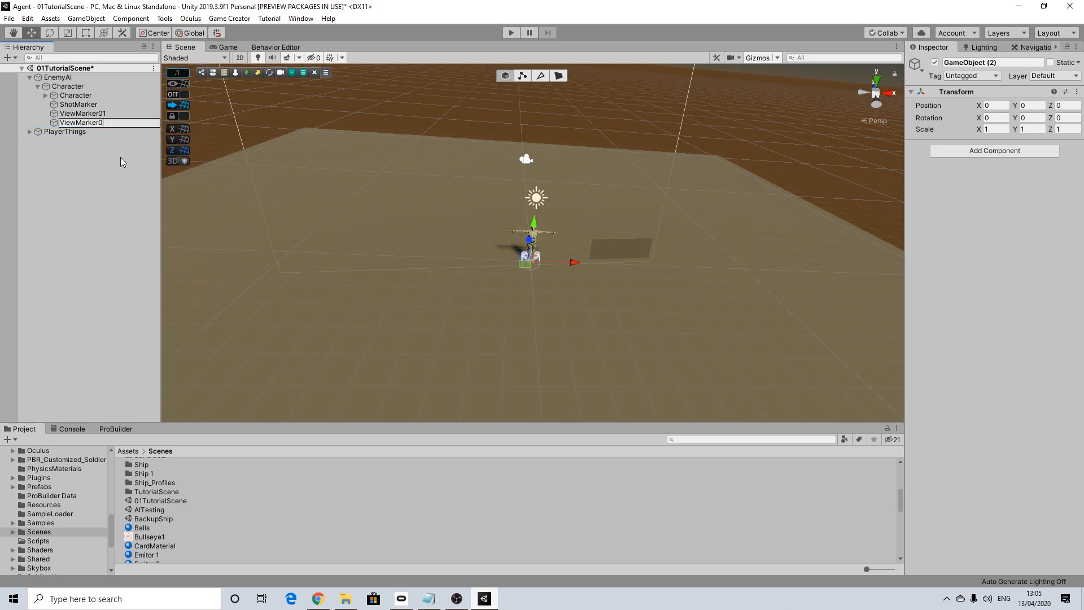
# Add a Marker component to ShotMarker, ViewMarker01 and ViewMarker02 together, and select ShotMarker alone.
pyautogui.click(79, 104)
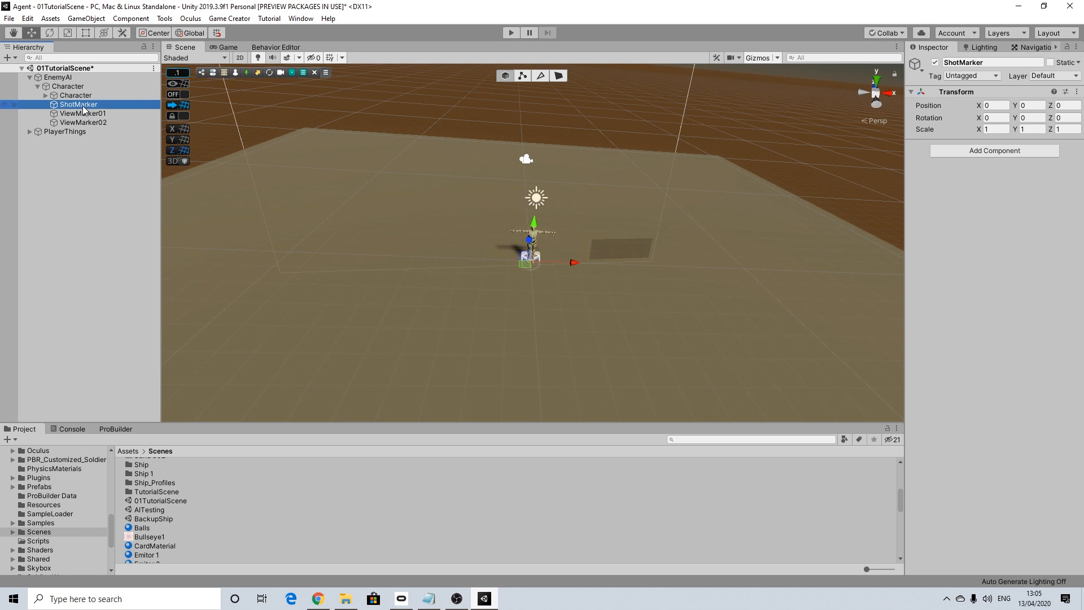
pyautogui.keyDown('shift'); pyautogui.click(82, 124); pyautogui.keyUp('shift')
pyautogui.click(985, 151)
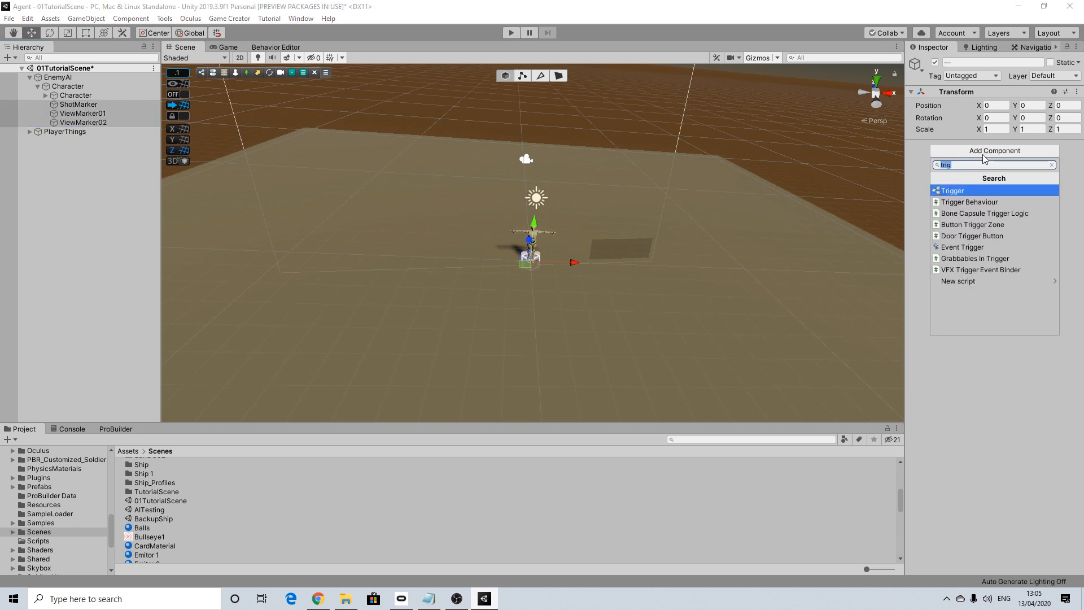
pyautogui.write('mark')
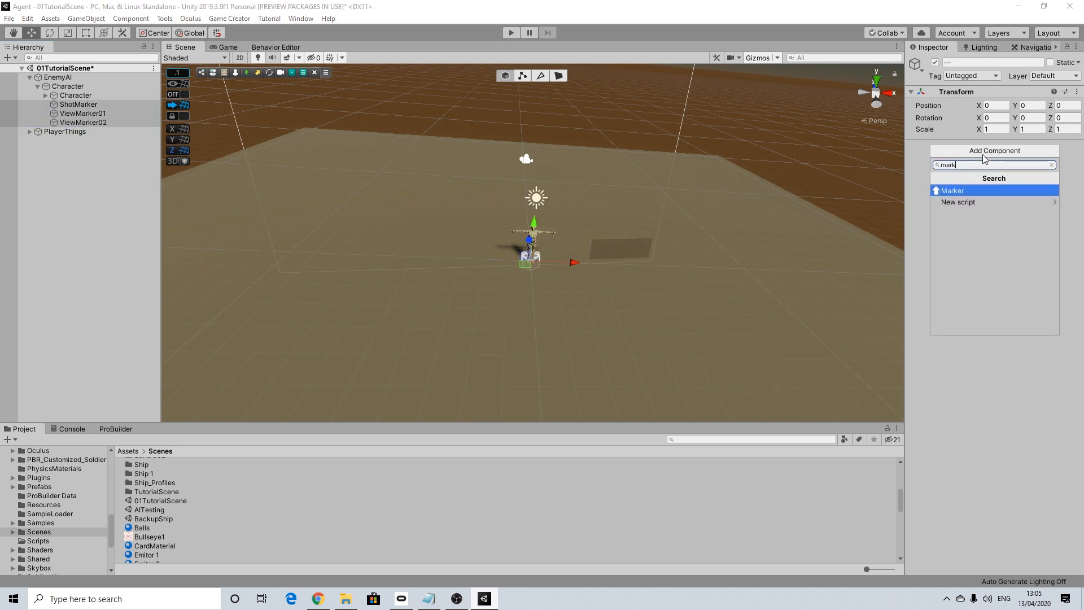
pyautogui.press('Return')
pyautogui.click(77, 105)
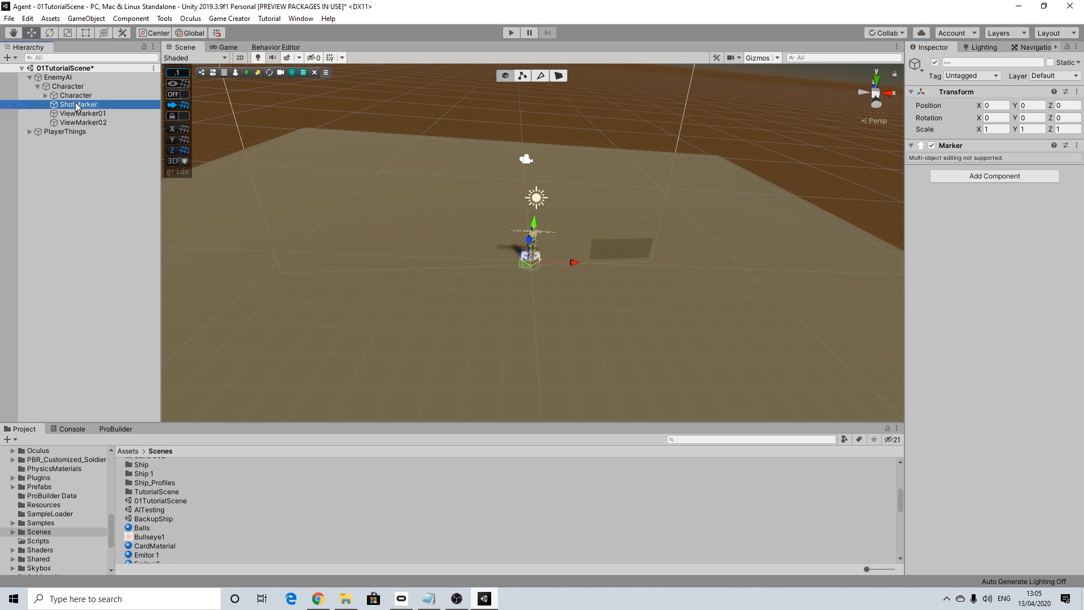
# Set ShotMarker's Z position to 10, placing it in front of the enemy character.
pyautogui.click(79, 114)
pyautogui.click(79, 122)
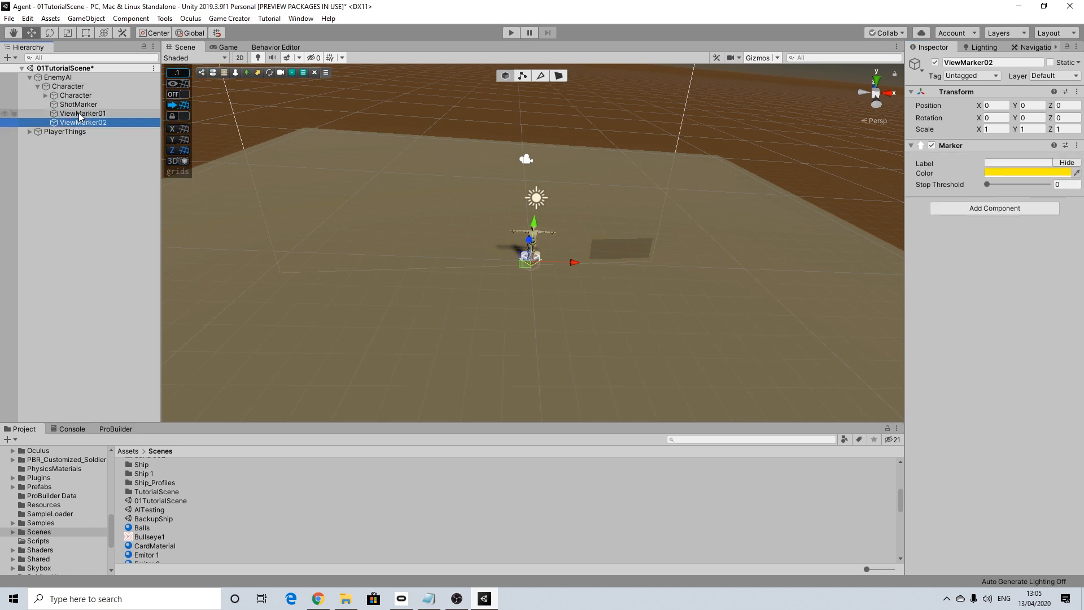
pyautogui.click(79, 114)
pyautogui.click(79, 105)
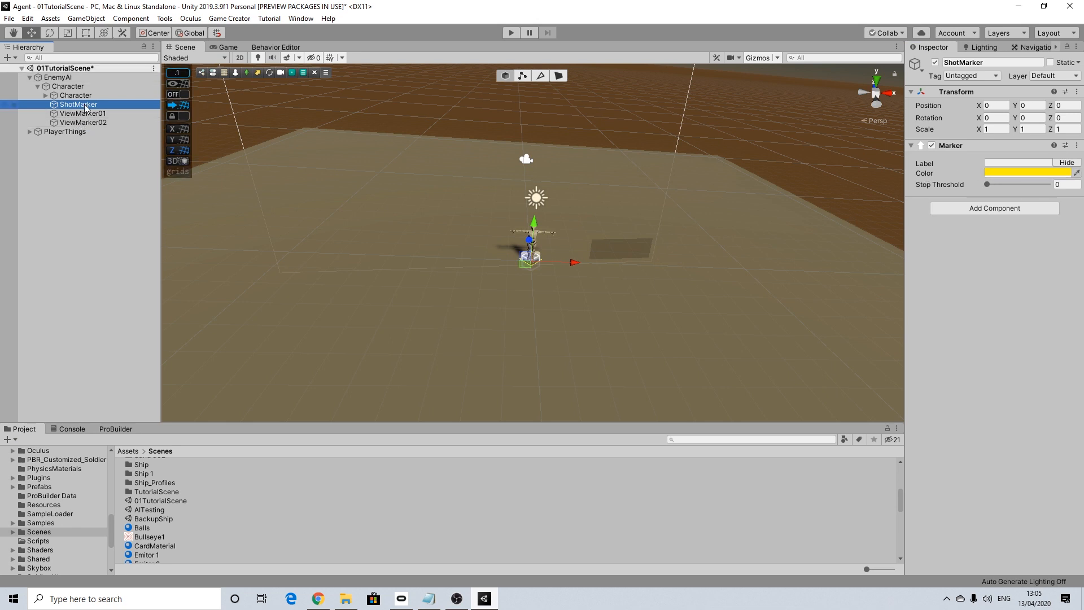
pyautogui.press('f')
pyautogui.scroll(-3, 548, 254)
pyautogui.moveTo(537, 280); pyautogui.dragTo(527, 260, button='middle')
pyautogui.scroll(4, 527, 260)
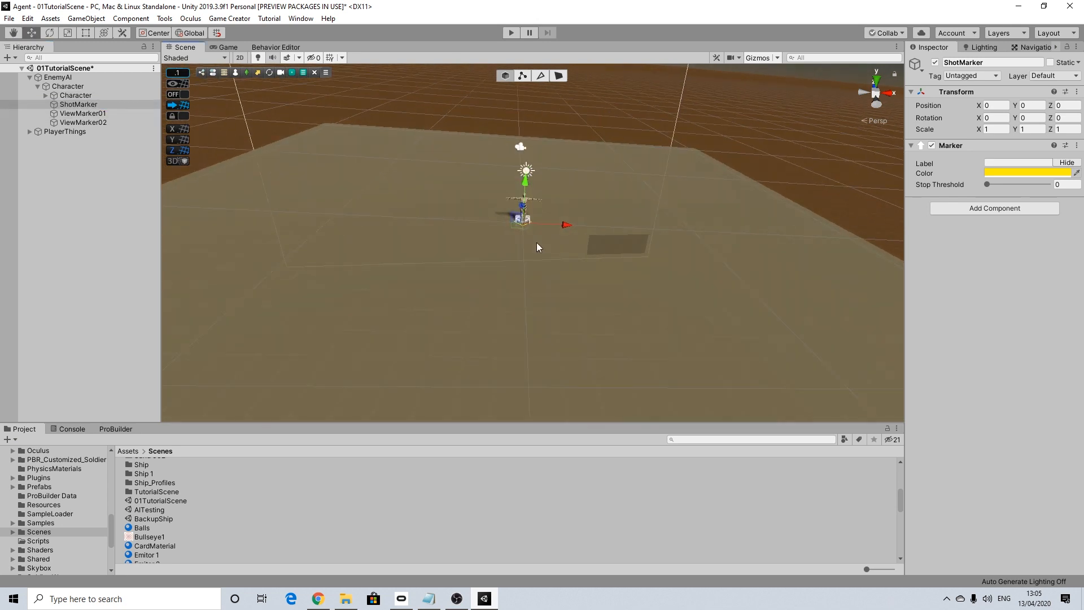
pyautogui.keyDown('alt'); pyautogui.moveTo(536, 242); pyautogui.dragTo(266, 274); pyautogui.keyUp('alt')
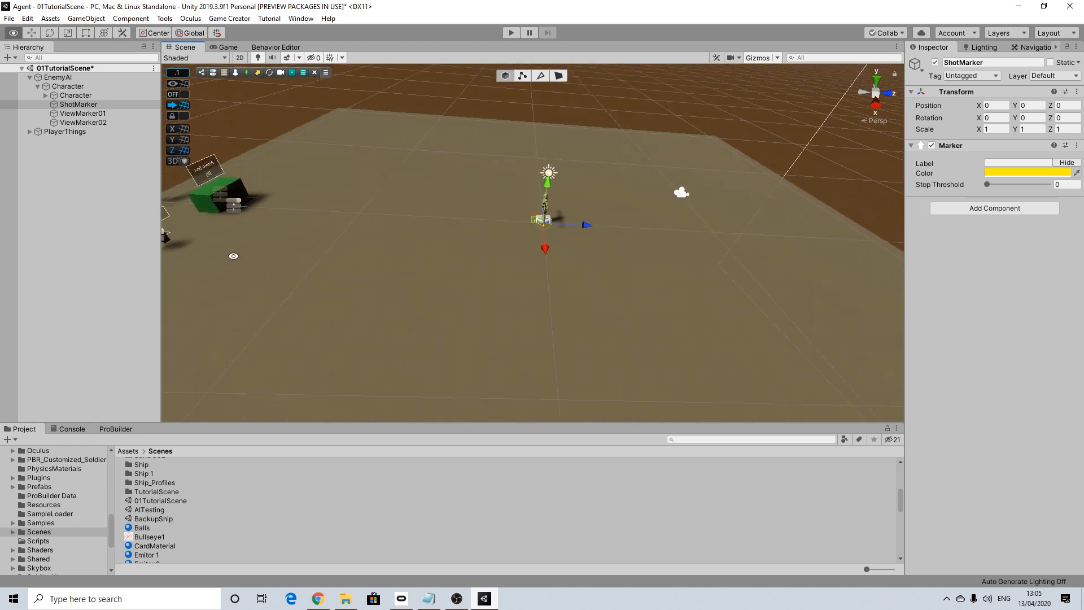
pyautogui.click(1069, 104)
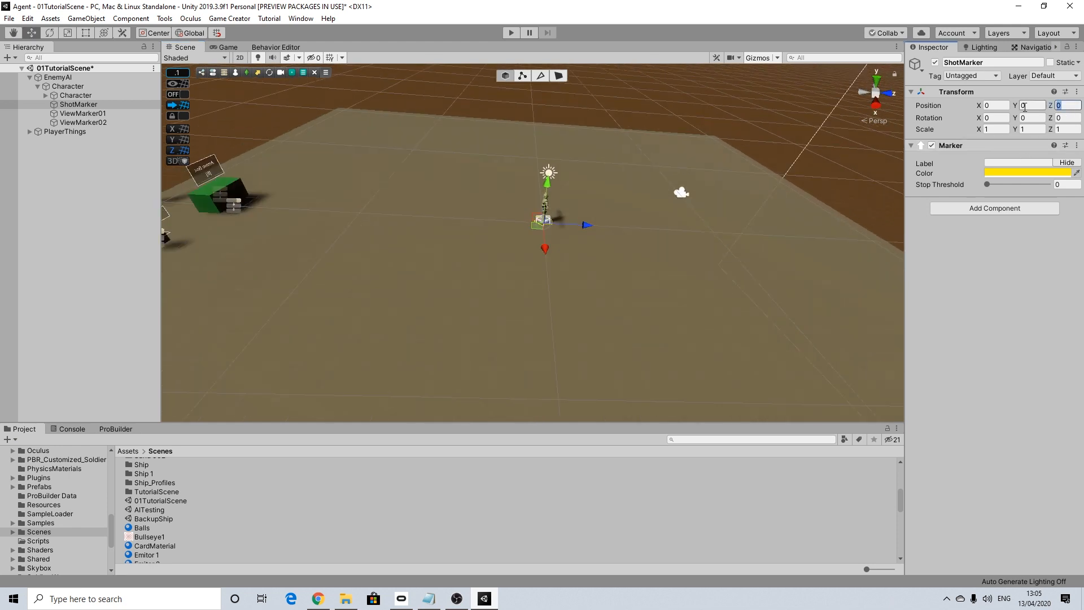
pyautogui.write('14')
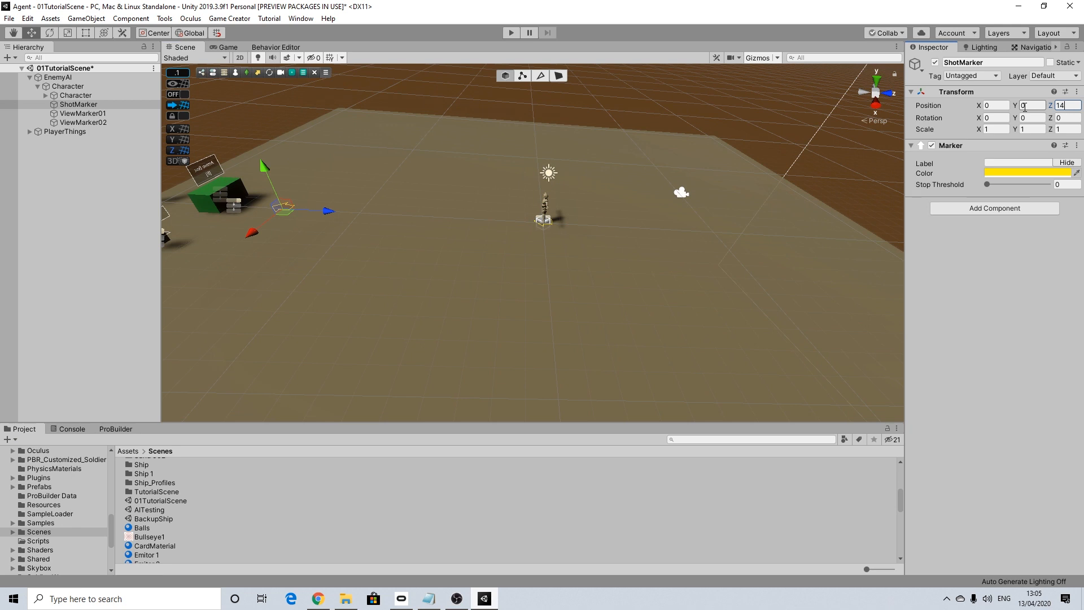
pyautogui.press('Return')
pyautogui.write('10')
pyautogui.keyDown('alt'); pyautogui.moveTo(743, 134); pyautogui.dragTo(761, 166); pyautogui.keyUp('alt')
pyautogui.keyDown('alt'); pyautogui.moveTo(517, 225); pyautogui.dragTo(486, 225); pyautogui.keyUp('alt')
# Set ViewMarker01's position to X 2 and Z 2.
pyautogui.click(83, 113)
pyautogui.keyDown('alt'); pyautogui.moveTo(538, 198); pyautogui.dragTo(1083, 211); pyautogui.keyUp('alt')
pyautogui.scroll(5, 568, 219)
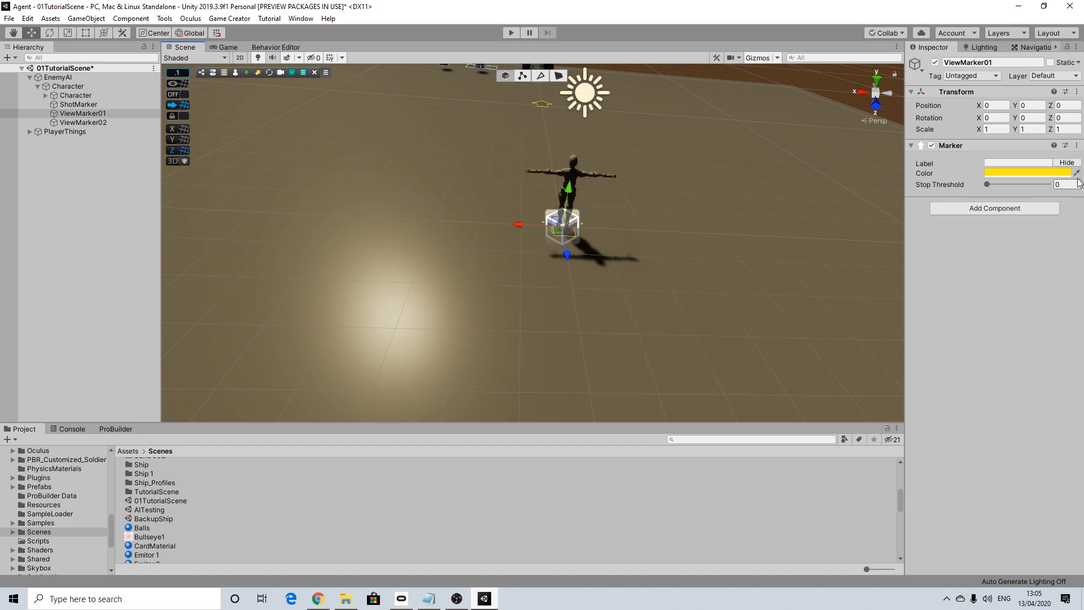
pyautogui.click(989, 105)
pyautogui.write('2')
pyautogui.click(1063, 105)
pyautogui.write('2')
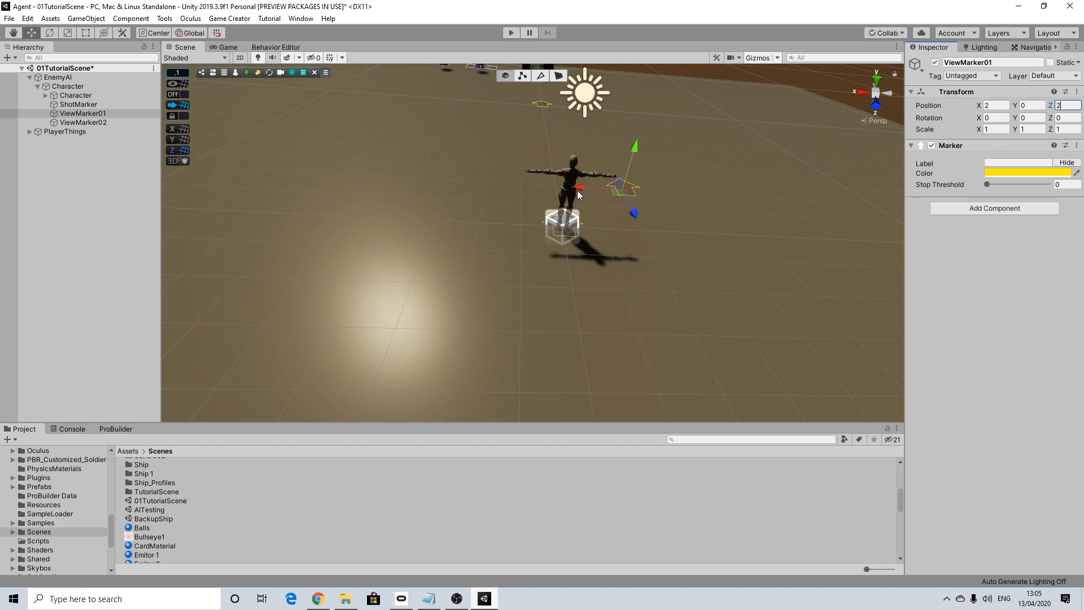
# Set ViewMarker02's X position to -2, on the opposite side of the enemy from ViewMarker01.
pyautogui.click(84, 122)
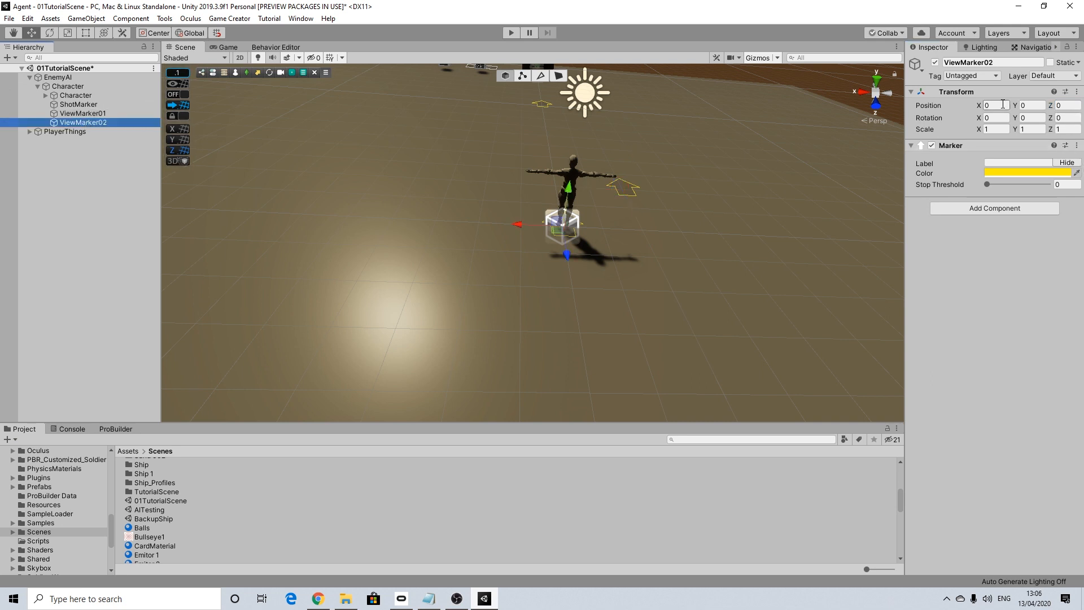
pyautogui.click(985, 105)
pyautogui.write('-2')
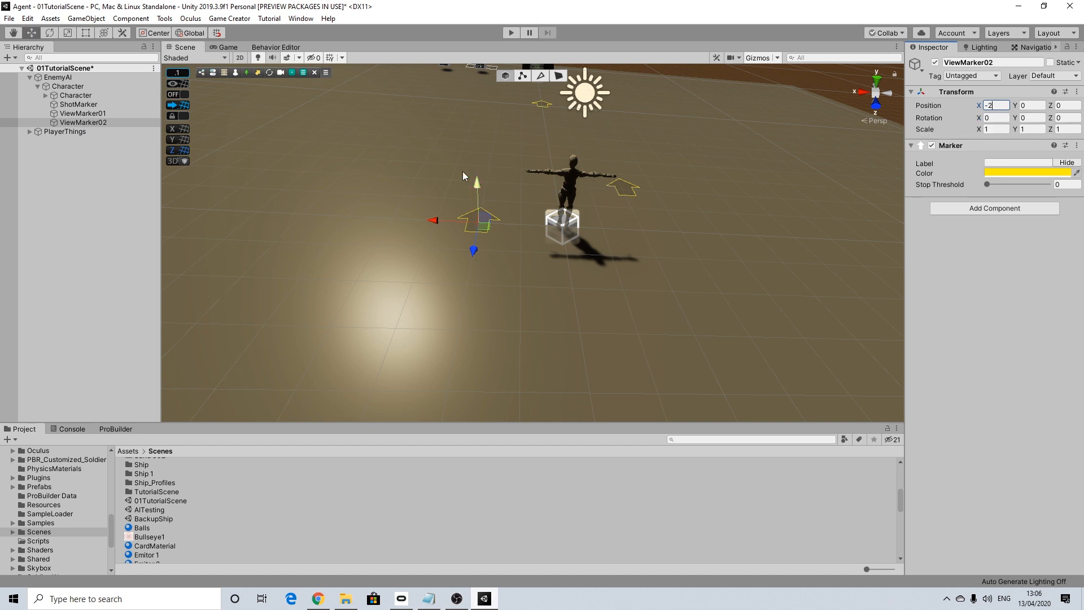
# Examine the placement of the three markers around the enemy, and collapse the parent Character object in the hierarchy.
pyautogui.keyDown('alt'); pyautogui.moveTo(472, 152); pyautogui.dragTo(37, 203); pyautogui.keyUp('alt')
pyautogui.scroll(-5, 483, 196)
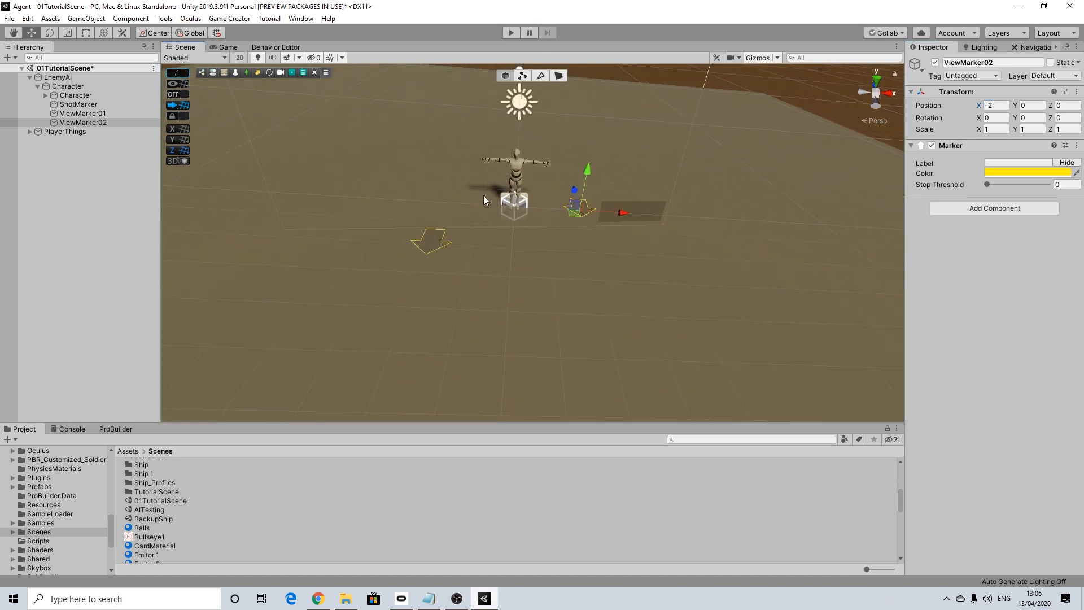
pyautogui.keyDown('alt'); pyautogui.moveTo(479, 235); pyautogui.dragTo(497, 218); pyautogui.keyUp('alt')
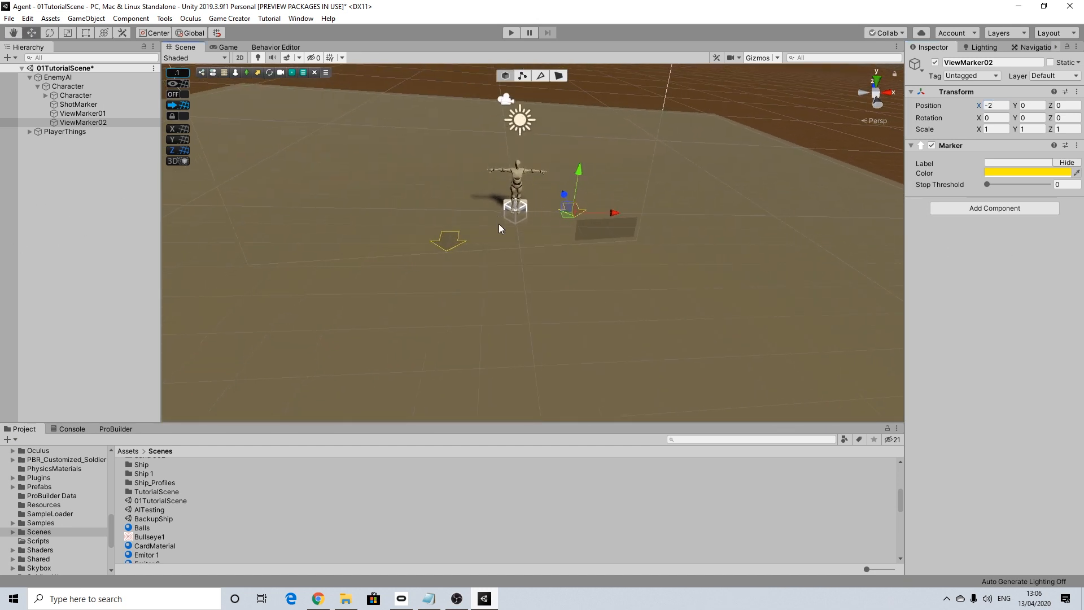
pyautogui.scroll(-5, 499, 224)
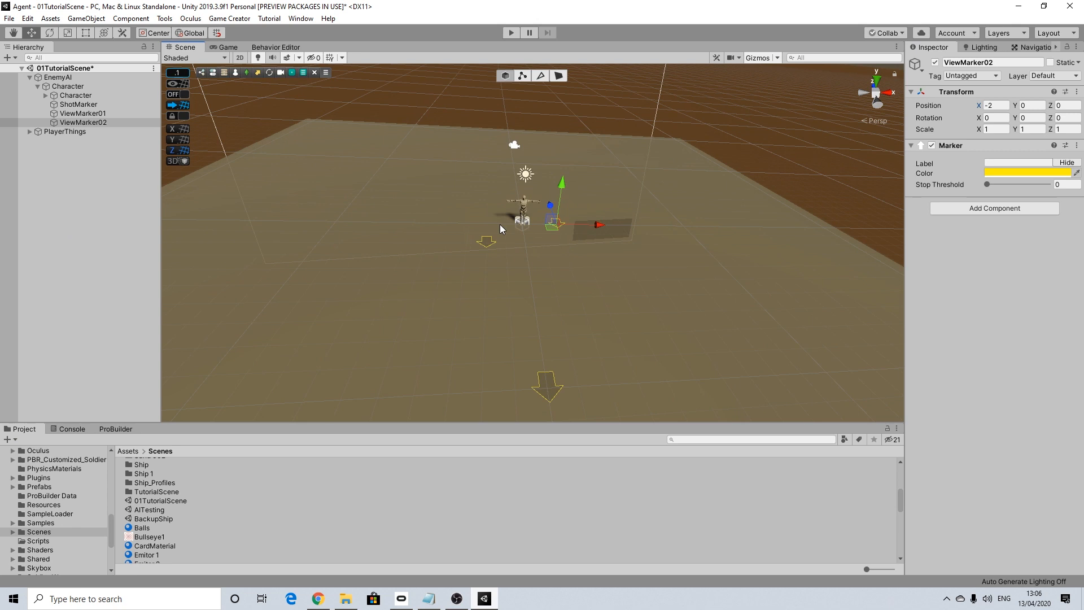
pyautogui.click(54, 86)
pyautogui.click(37, 86)
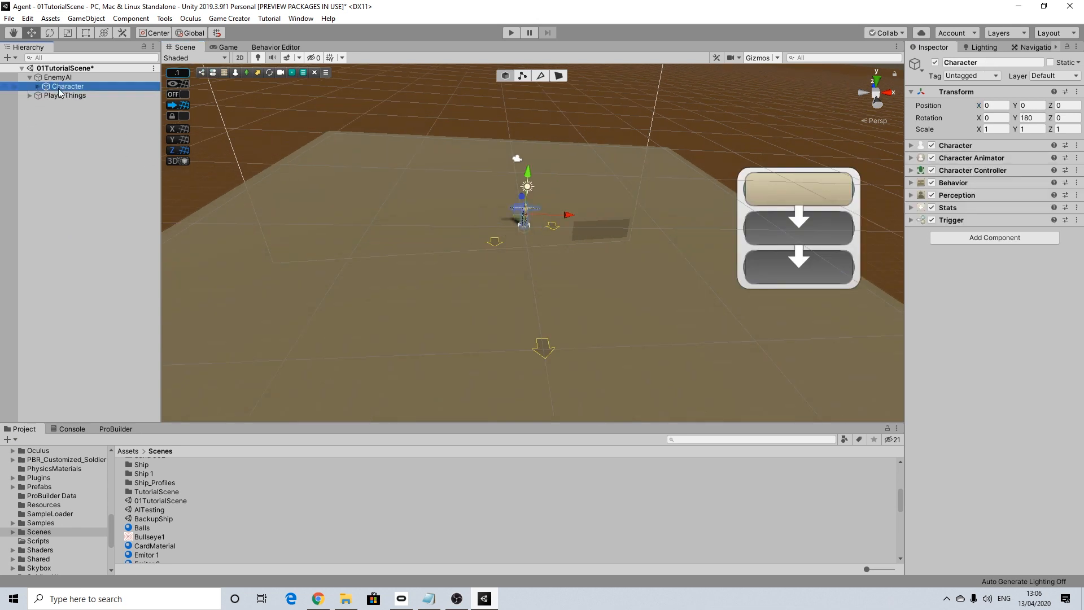
pyautogui.scroll(8, 535, 216)
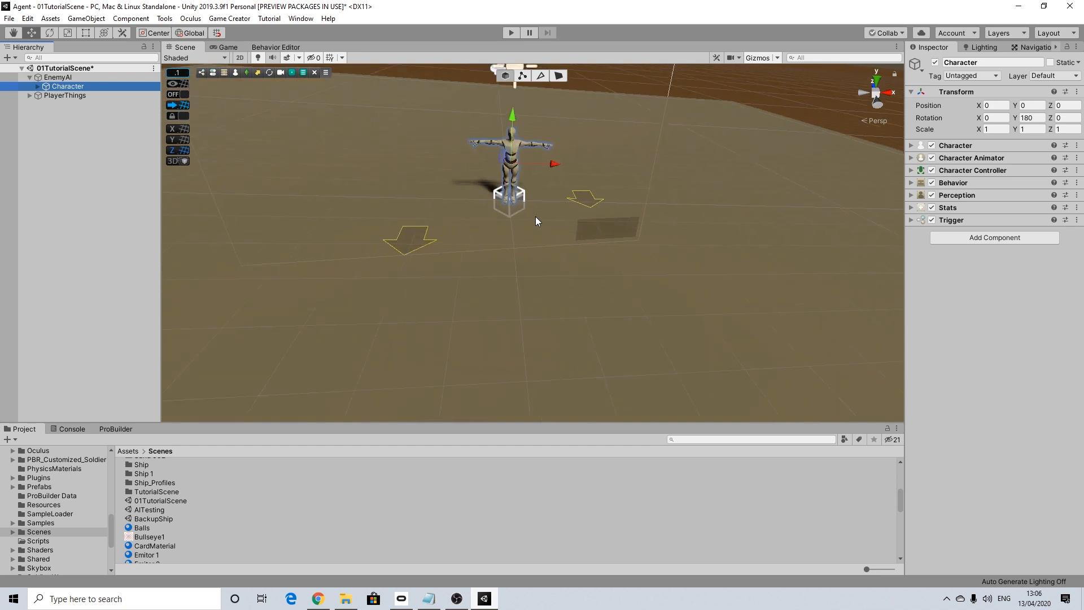
pyautogui.scroll(3, 539, 273)
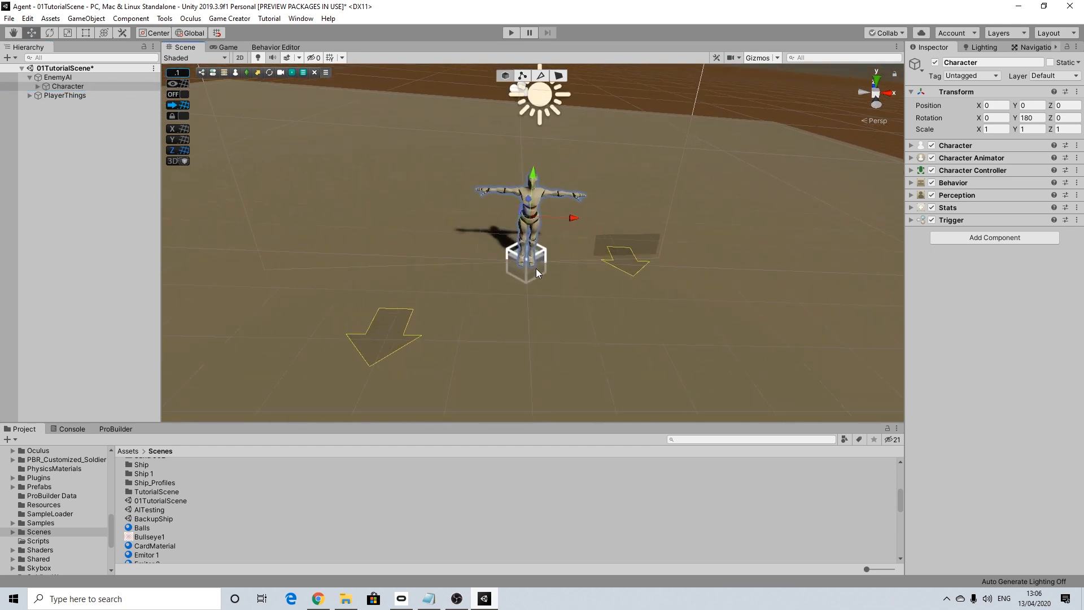
# Open the Example-5 scene from the GameCreator plugin's StatsExamples folder, saving the changes to 01TutorialScene.
pyautogui.scroll(-2, 51, 542)
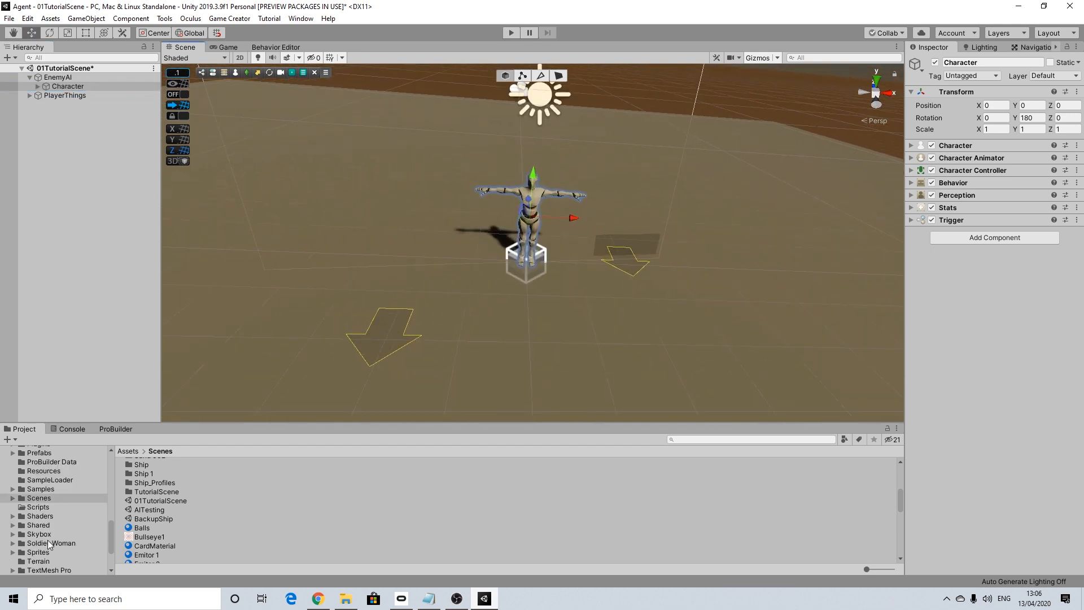
pyautogui.scroll(-3, 49, 536)
pyautogui.scroll(5, 48, 488)
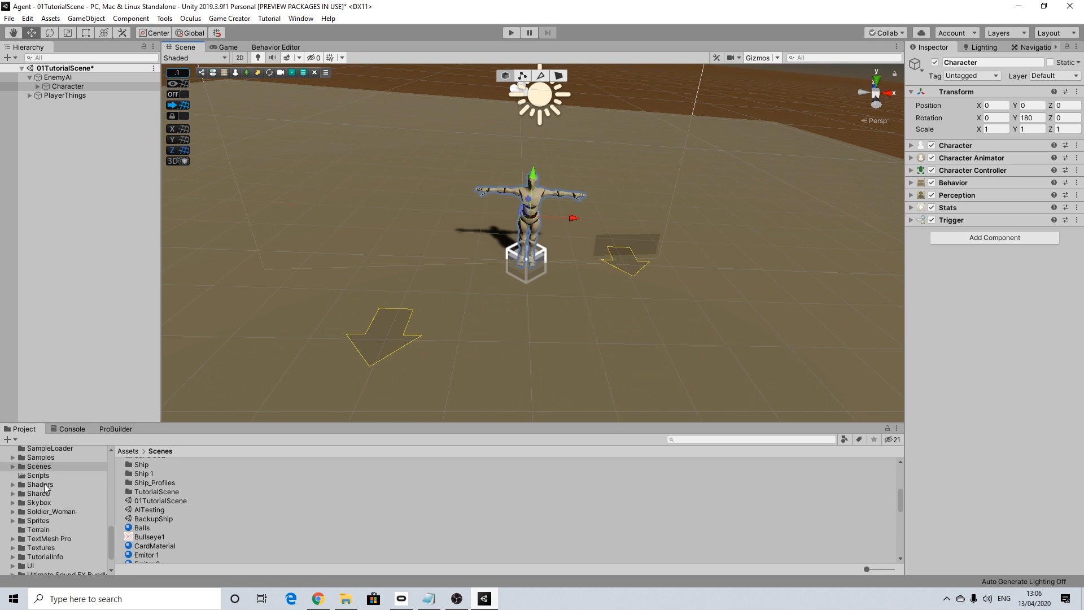
pyautogui.click(40, 480)
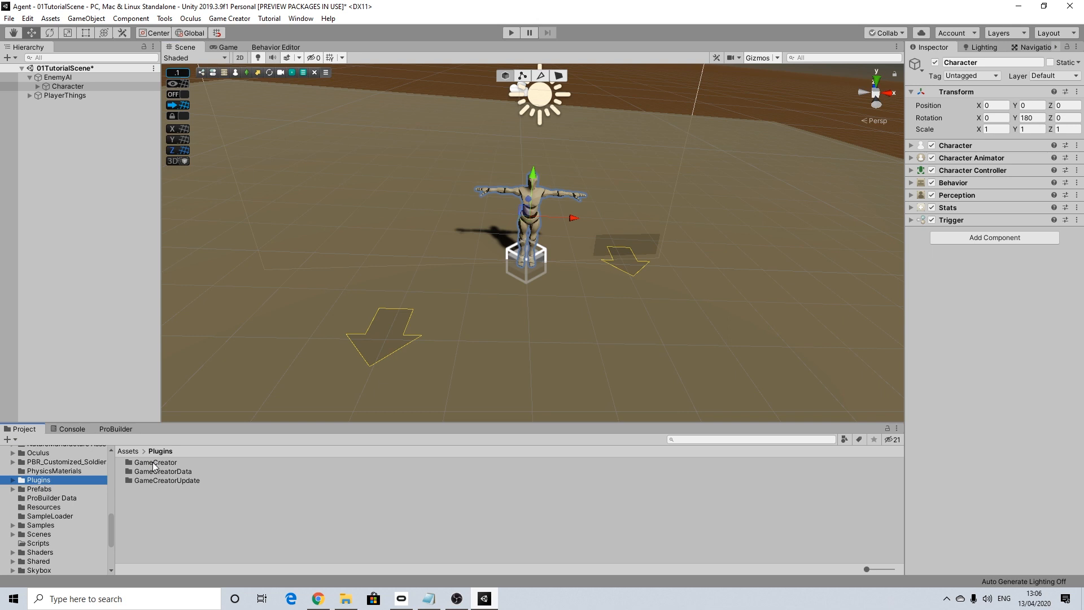
pyautogui.doubleClick(154, 463)
pyautogui.scroll(-2, 170, 518)
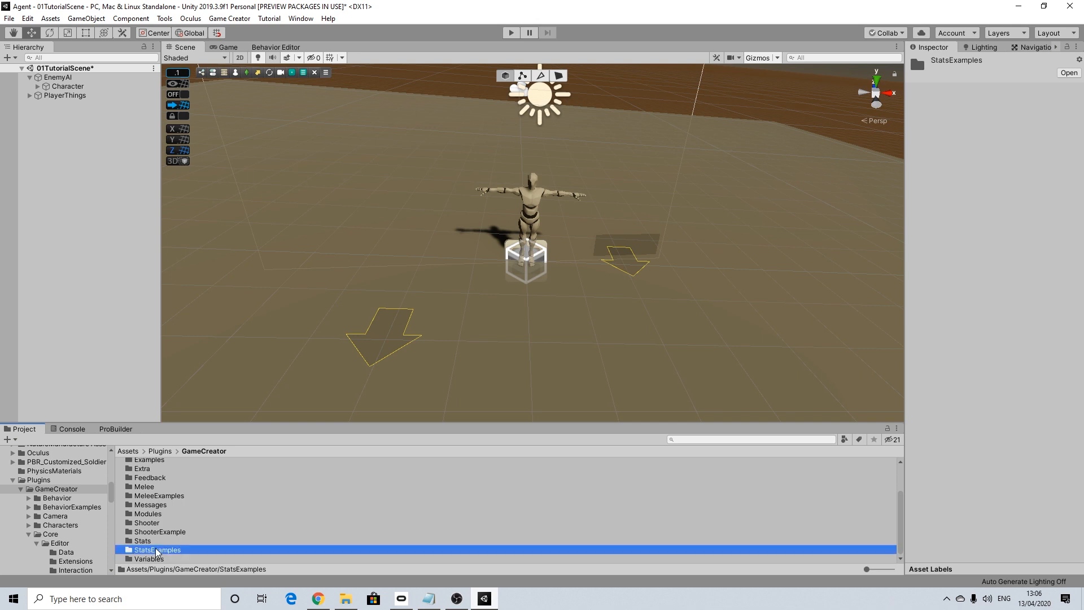
pyautogui.doubleClick(157, 551)
pyautogui.doubleClick(151, 517)
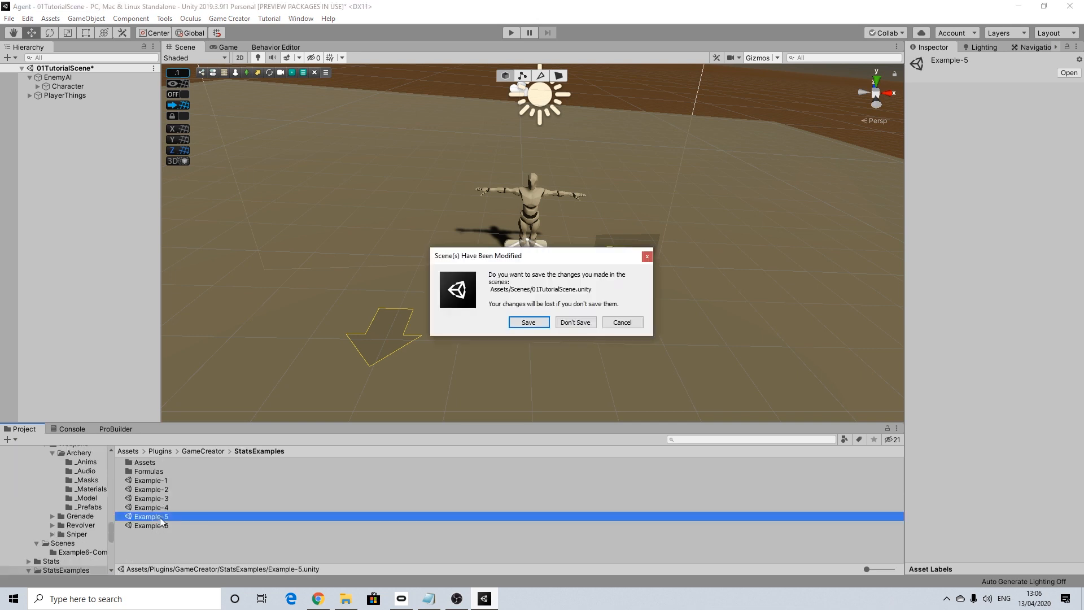
pyautogui.click(522, 323)
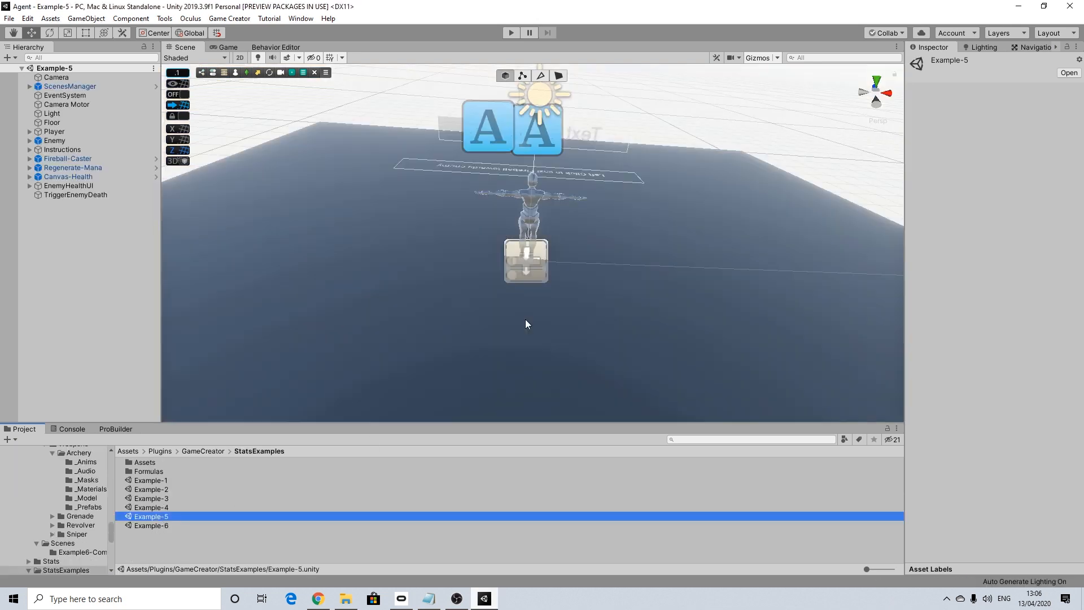
# Copy the EnemyHealthUI object from Example-5 and paste it into the reopened 01TutorialScene.
pyautogui.rightClick(85, 186)
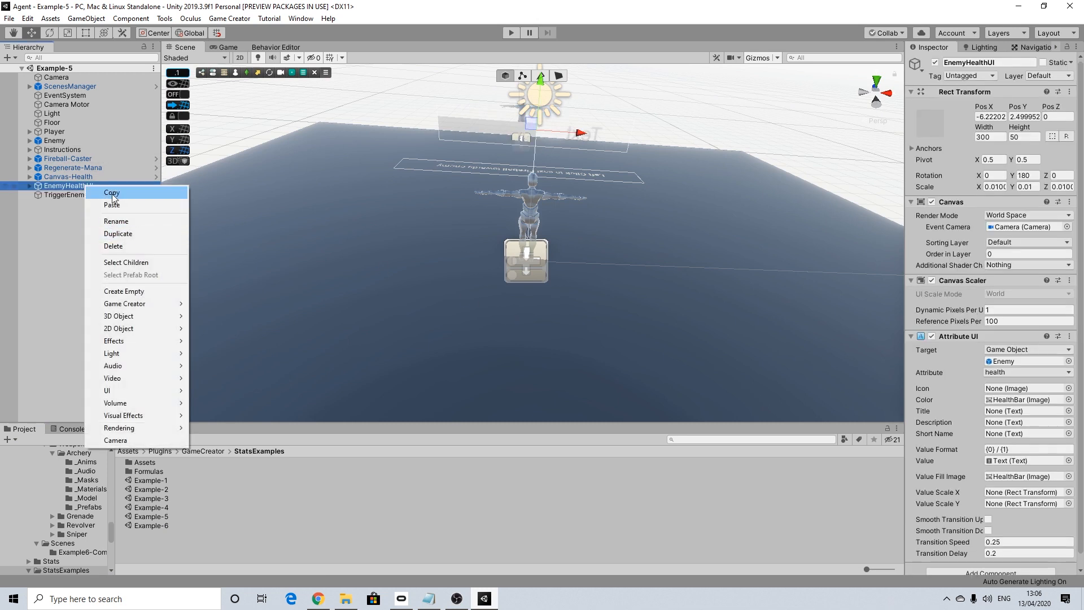
pyautogui.click(111, 193)
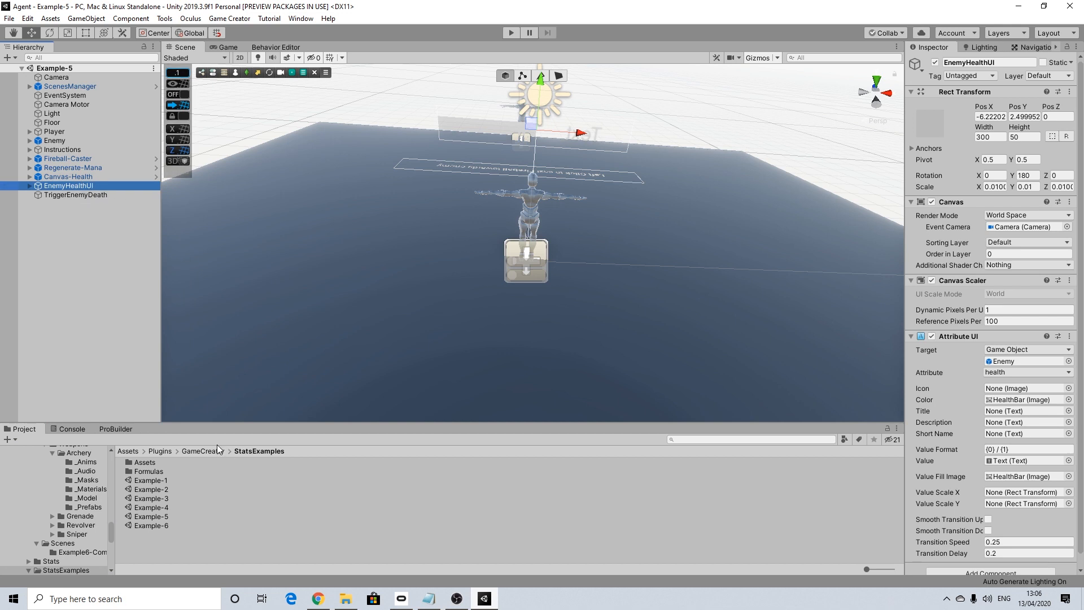
pyautogui.scroll(10, 86, 519)
pyautogui.scroll(4, 87, 519)
pyautogui.scroll(-9, 87, 519)
pyautogui.scroll(5, 86, 520)
pyautogui.scroll(-4, 62, 513)
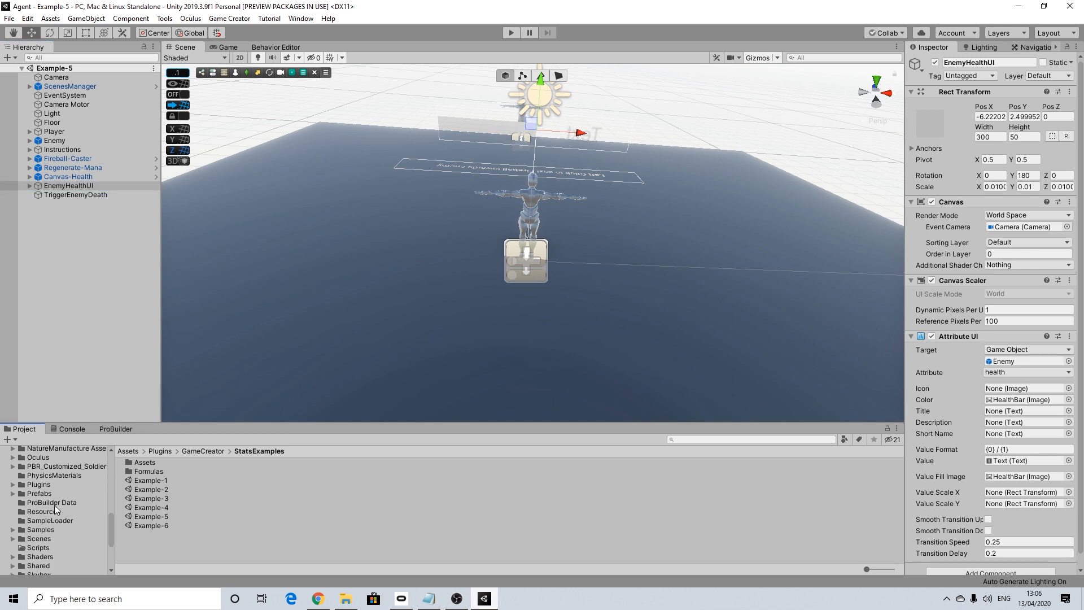
pyautogui.scroll(-3, 54, 508)
pyautogui.click(41, 470)
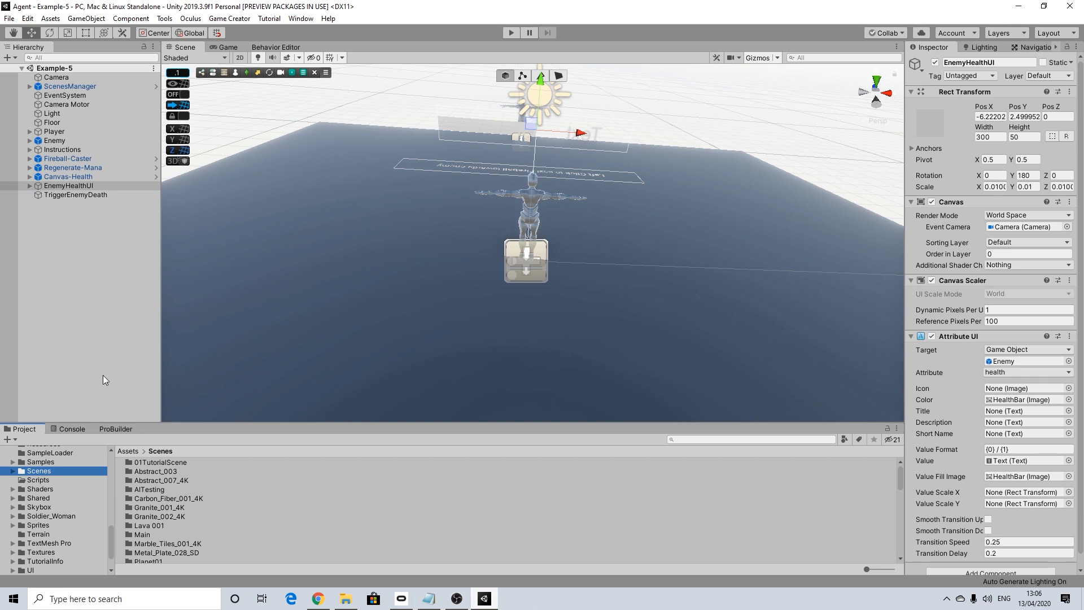
pyautogui.scroll(-6, 152, 521)
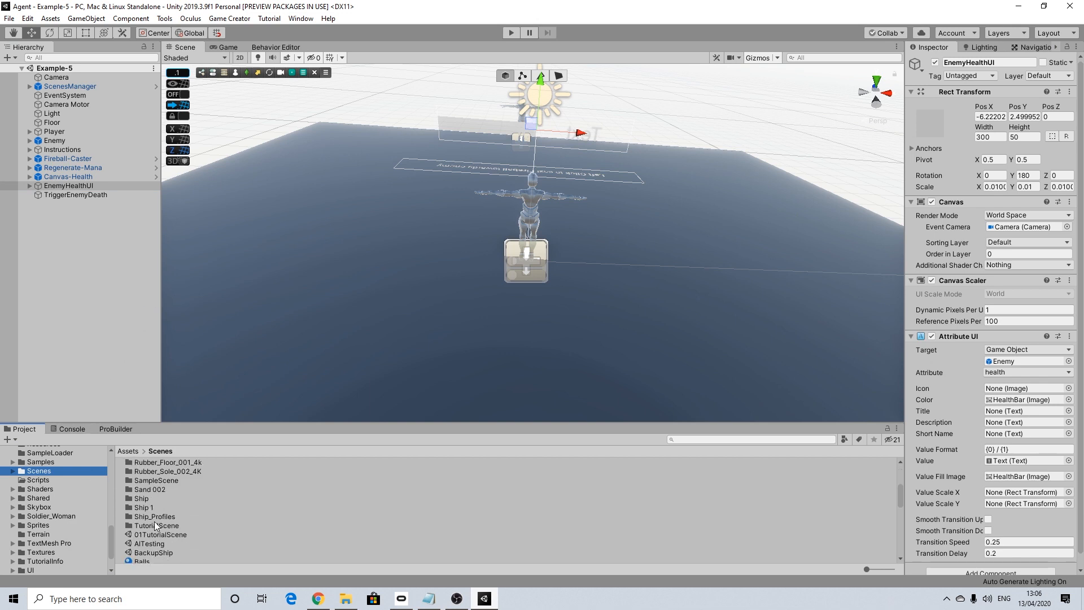
pyautogui.doubleClick(167, 502)
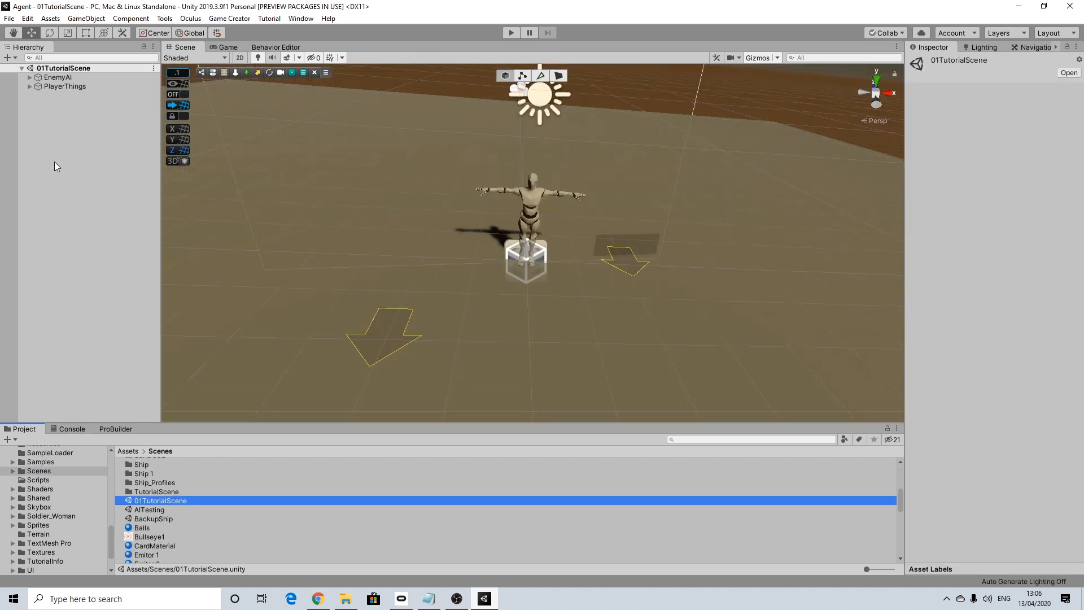
pyautogui.rightClick(56, 141)
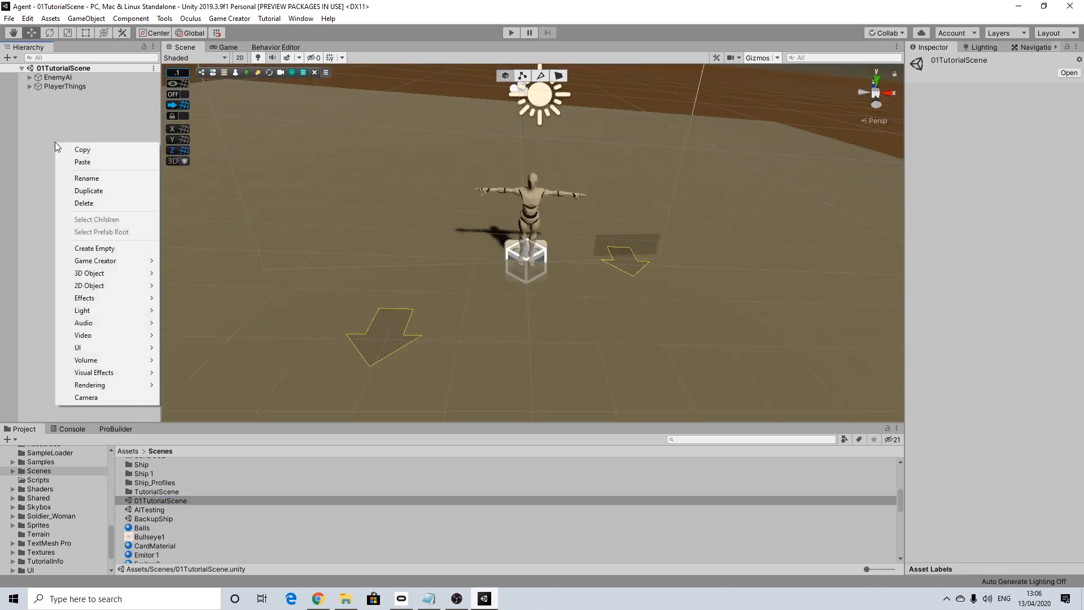
pyautogui.click(91, 157)
# Set EnemyHealthUI's Y rotation to 0 and lower it to a Y position of about 2.07, just above the enemy's head.
pyautogui.keyDown('alt'); pyautogui.moveTo(504, 189); pyautogui.dragTo(446, 209); pyautogui.keyUp('alt')
pyautogui.click(1025, 175)
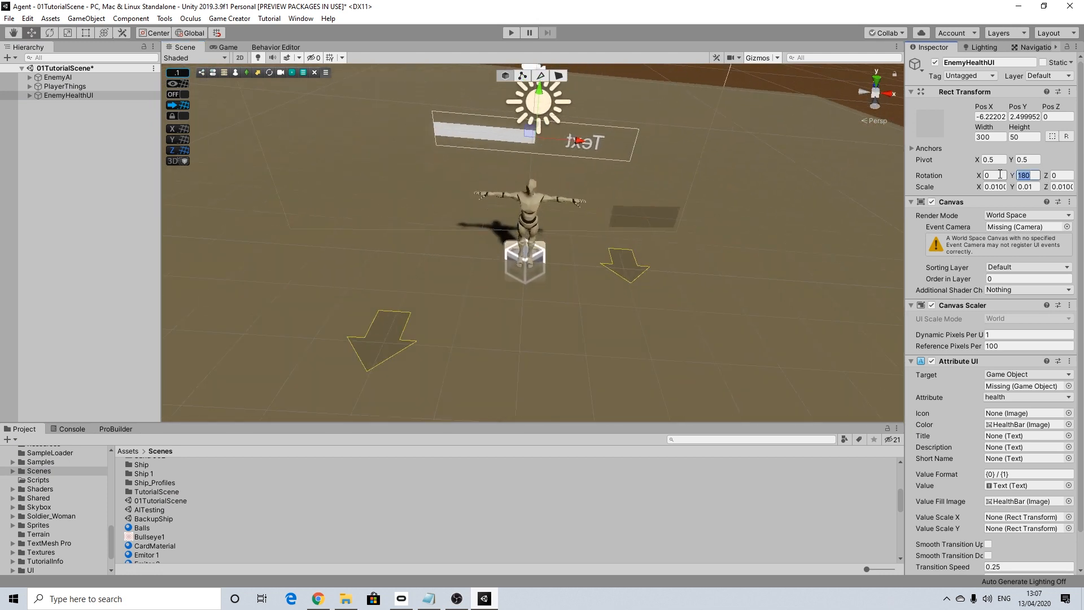
pyautogui.write('0')
pyautogui.moveTo(538, 97); pyautogui.dragTo(511, 160)
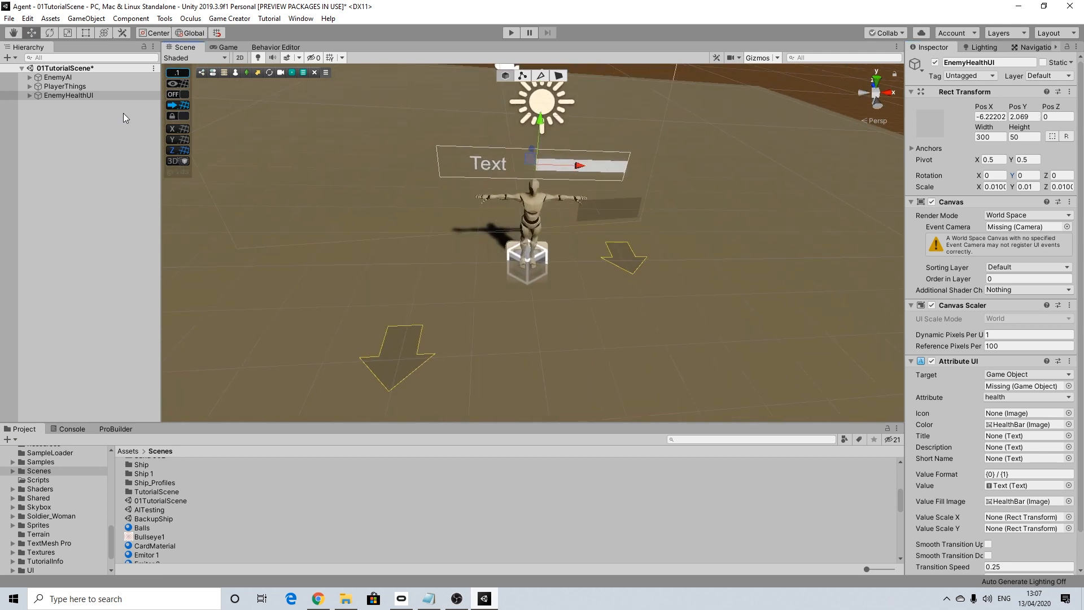
# Make EnemyHealthUI a child of the parent Character object under EnemyAI.
pyautogui.click(29, 86)
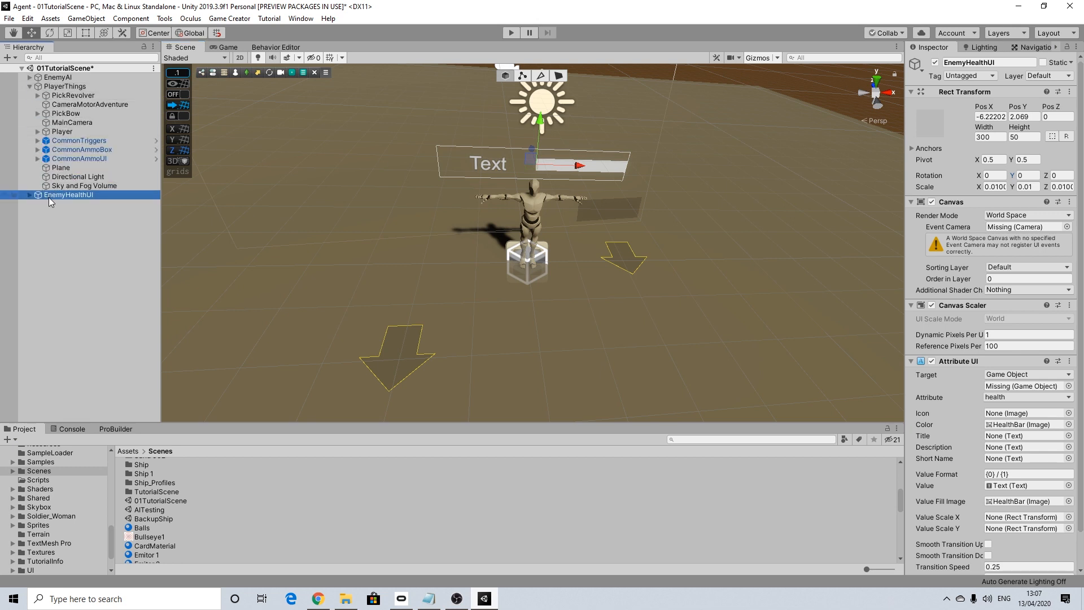
pyautogui.click(30, 86)
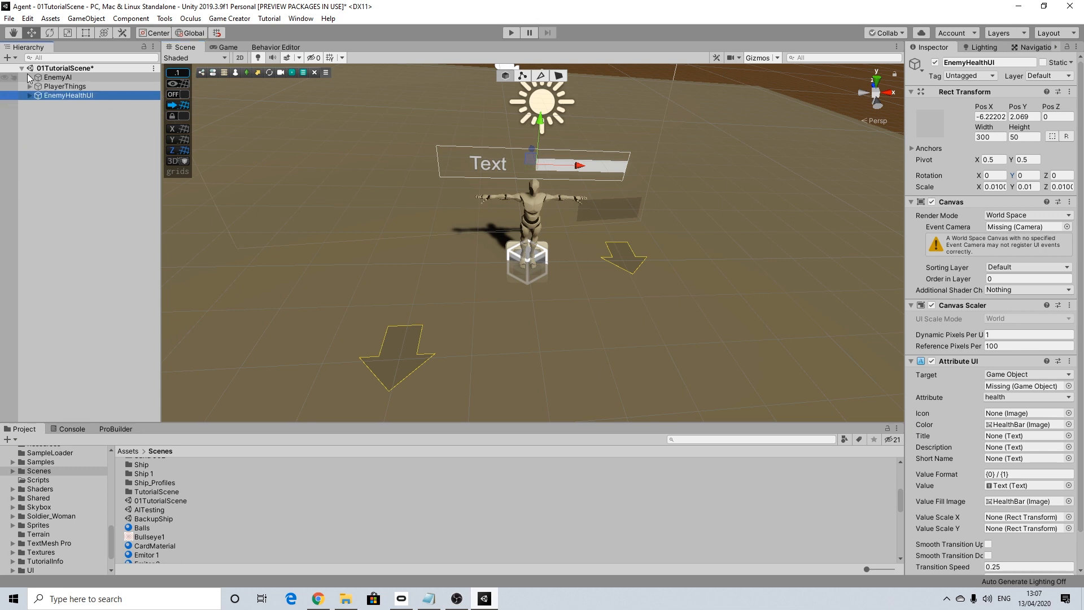
pyautogui.click(29, 77)
pyautogui.click(34, 84)
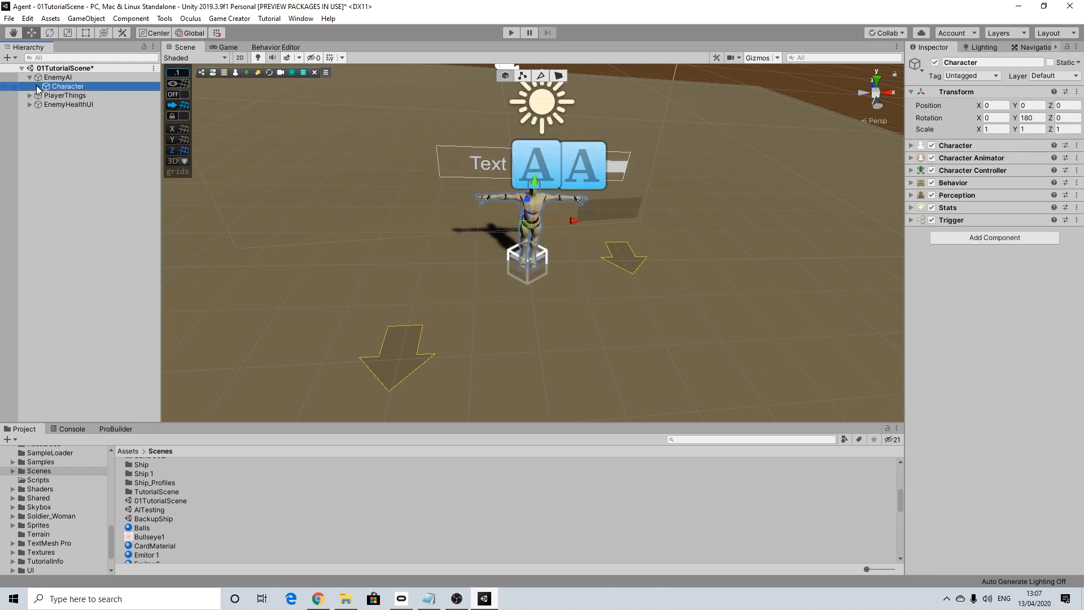
pyautogui.click(37, 86)
pyautogui.moveTo(67, 139); pyautogui.dragTo(73, 89)
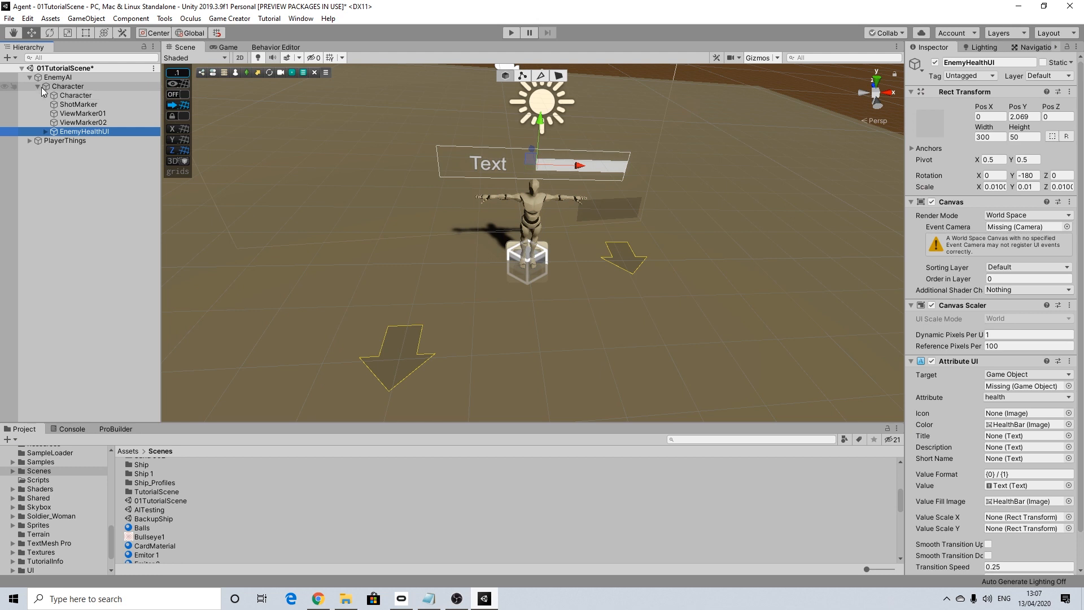
# Open the Example-2 scene from the GameCreator plugin's BehaviorExamples folder, saving the changes to 01TutorialScene.
pyautogui.click(42, 87)
pyautogui.click(38, 86)
pyautogui.moveTo(501, 272)
pyautogui.keyDown('alt'); pyautogui.mouseDown()
pyautogui.moveTo(238, 246)
pyautogui.moveTo(497, 251)
pyautogui.mouseUp(); pyautogui.keyUp('alt')
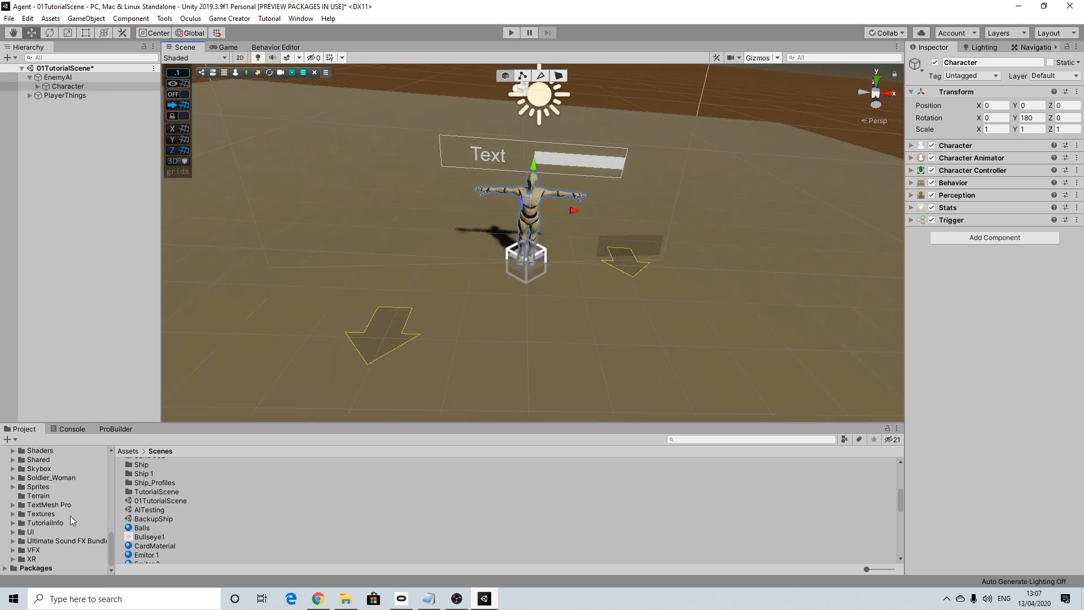
pyautogui.scroll(3, 70, 512)
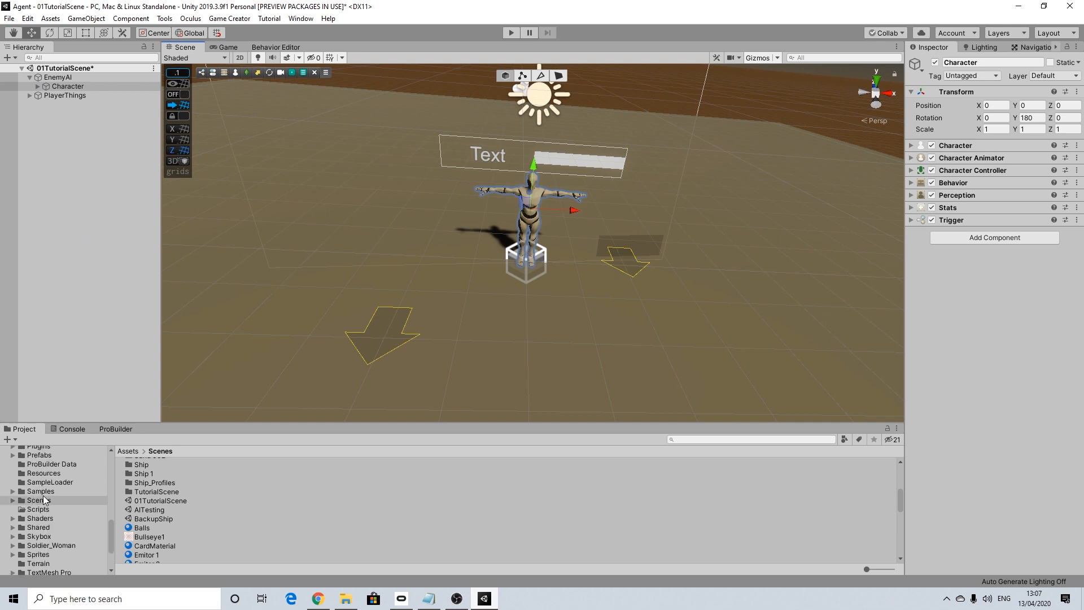
pyautogui.scroll(2, 49, 494)
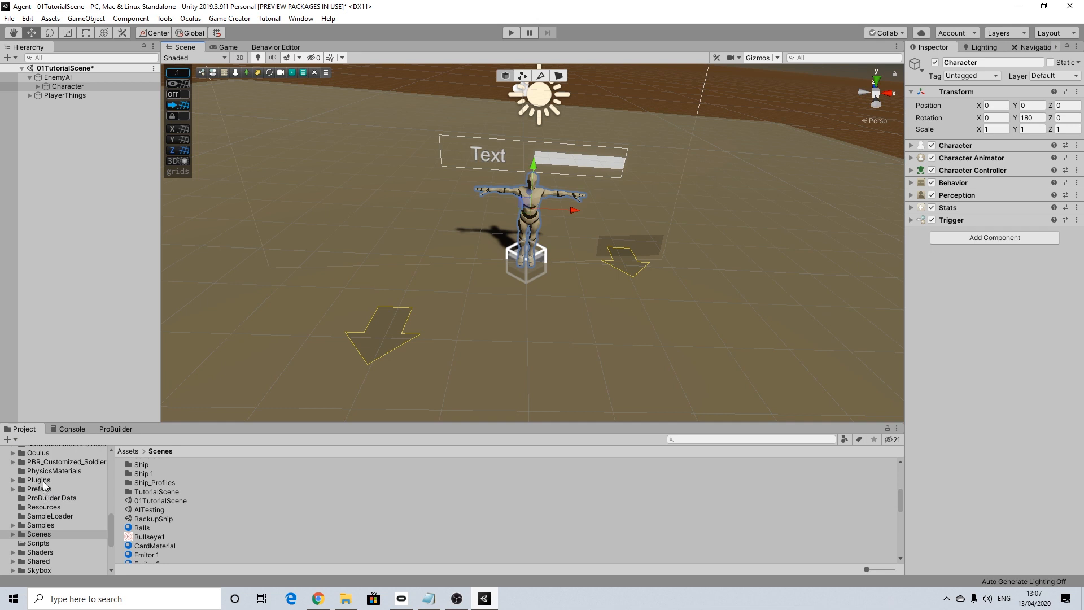
pyautogui.click(39, 479)
pyautogui.doubleClick(164, 463)
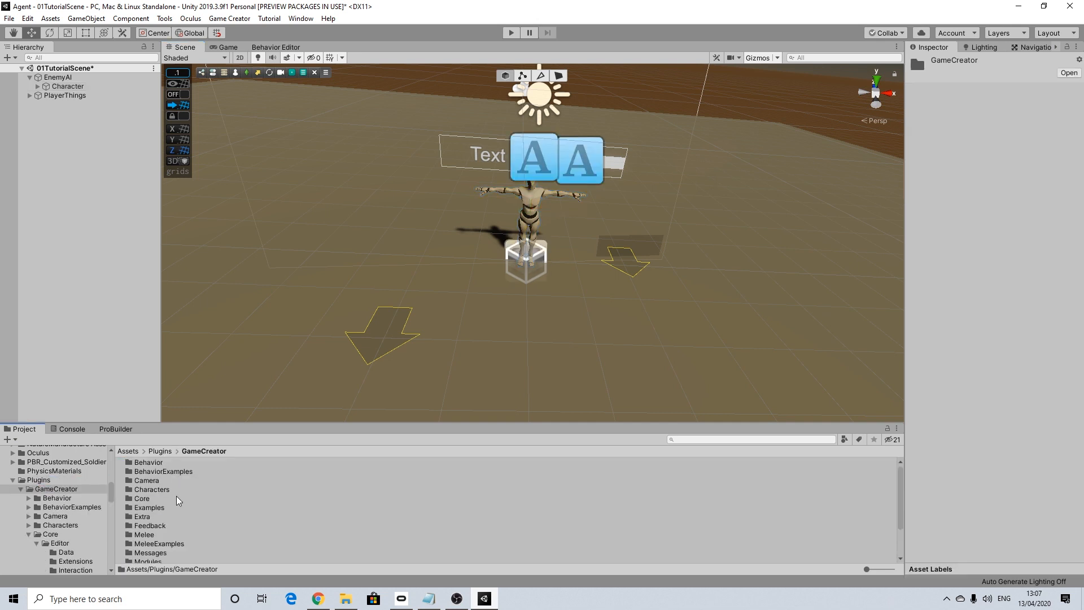
pyautogui.scroll(-2, 174, 508)
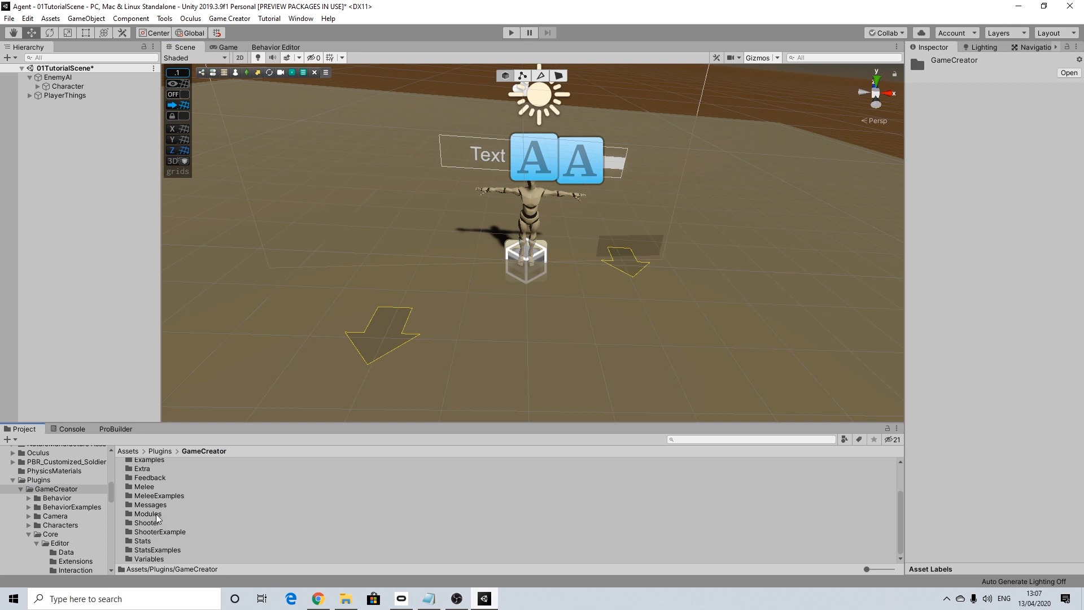
pyautogui.scroll(3, 154, 524)
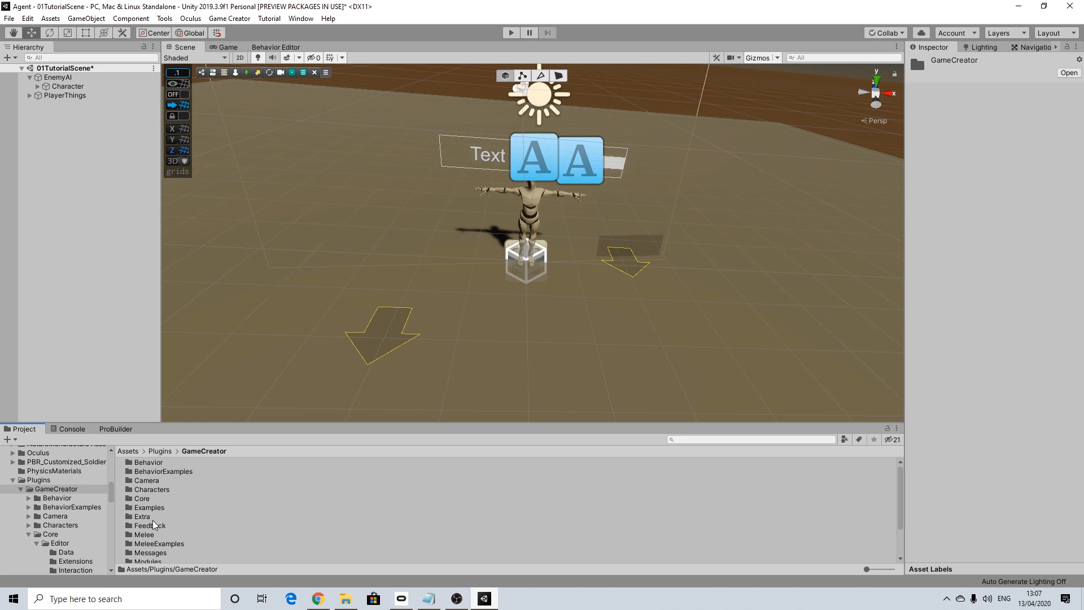
pyautogui.doubleClick(163, 472)
pyautogui.doubleClick(157, 508)
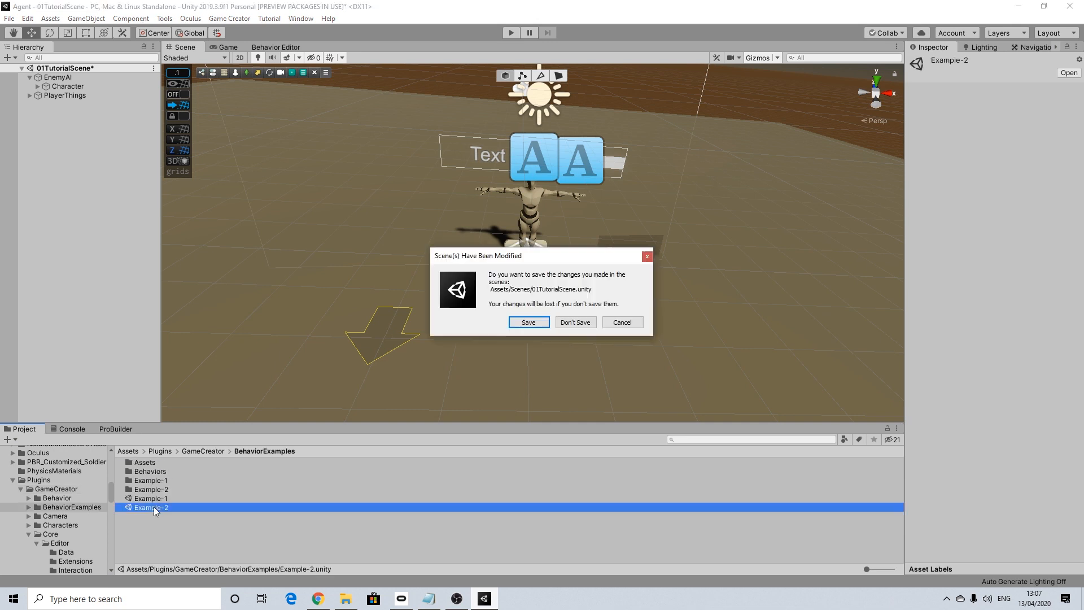
pyautogui.click(534, 323)
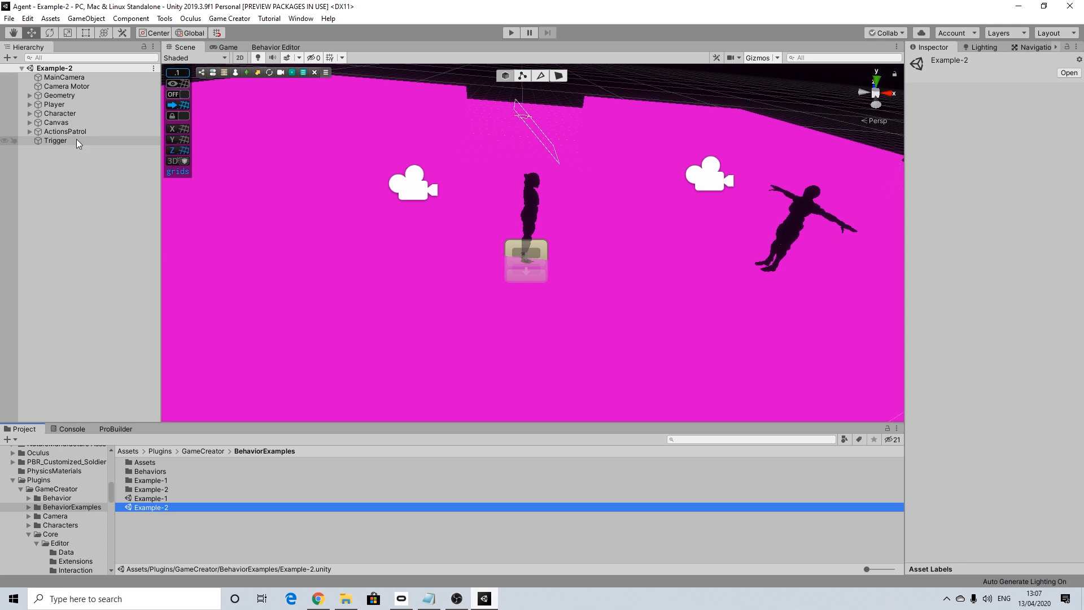
# Copy the ActionsPatrol object from Example-2 and paste it into the reopened 01TutorialScene.
pyautogui.click(78, 133)
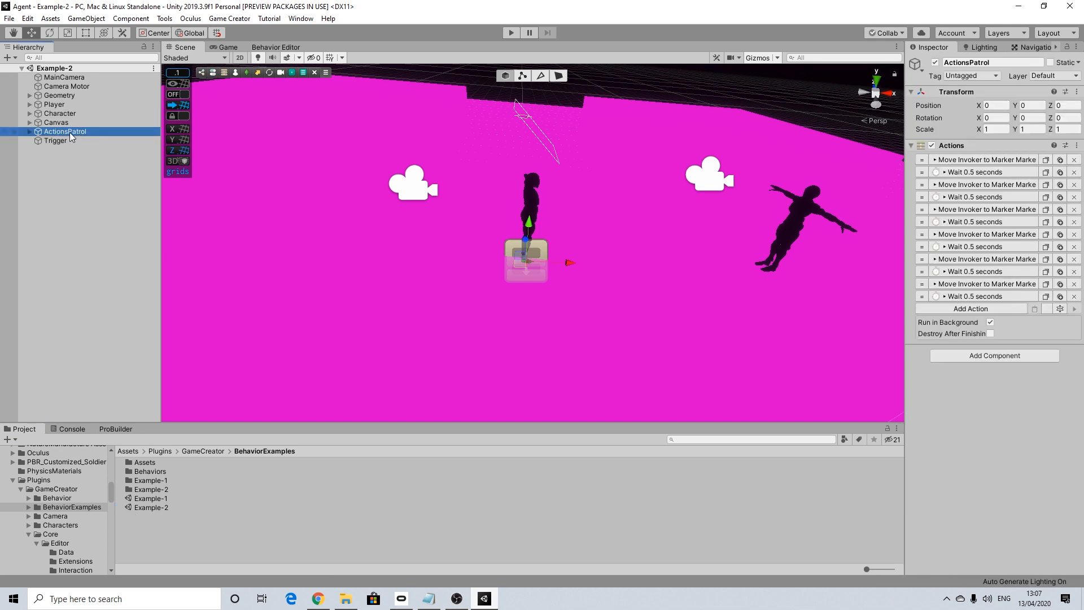
pyautogui.rightClick(70, 132)
pyautogui.click(97, 141)
pyautogui.click(12, 480)
pyautogui.scroll(-2, 53, 505)
pyautogui.scroll(-2, 53, 517)
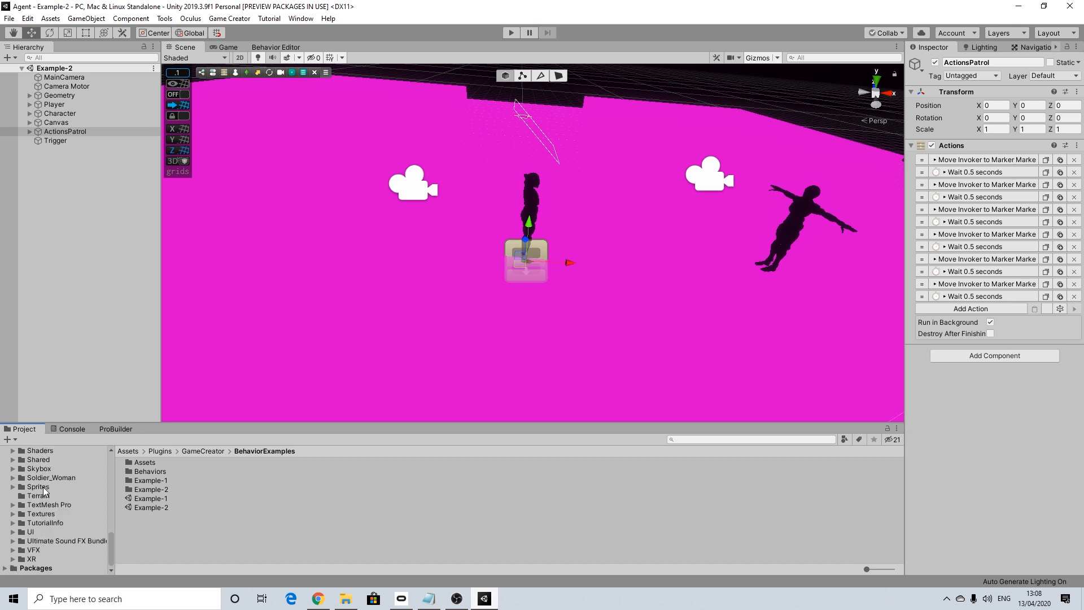
pyautogui.scroll(2, 45, 491)
pyautogui.click(39, 467)
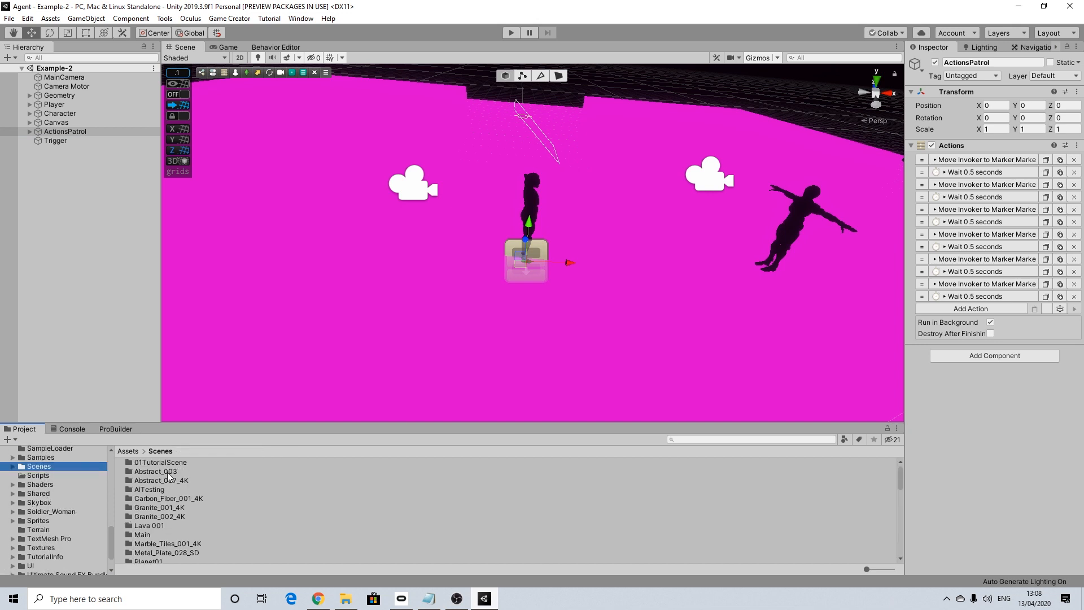
pyautogui.scroll(-5, 158, 486)
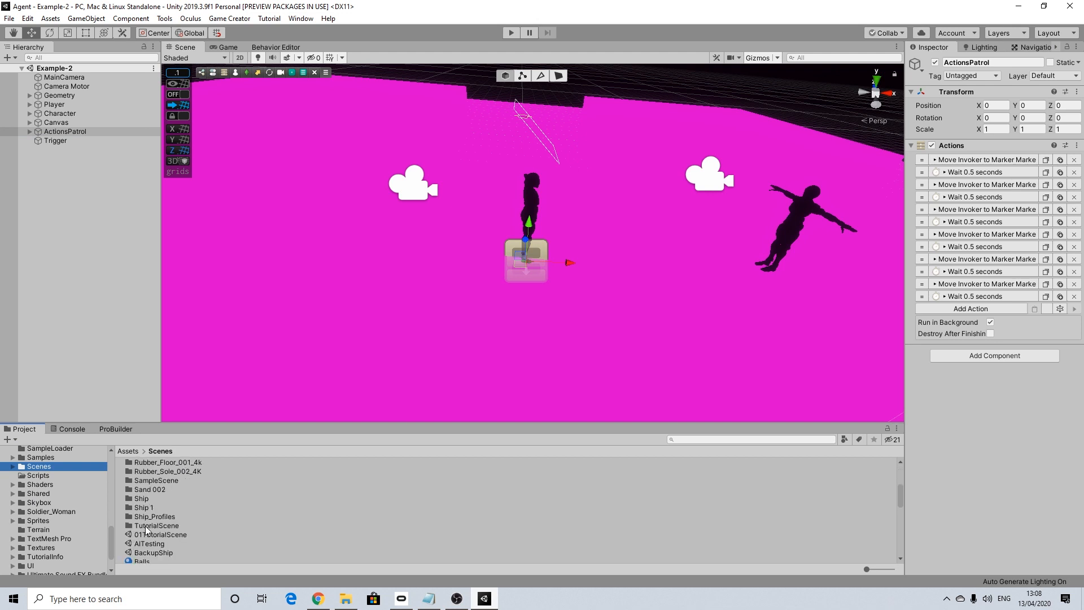
pyautogui.doubleClick(148, 533)
pyautogui.rightClick(59, 160)
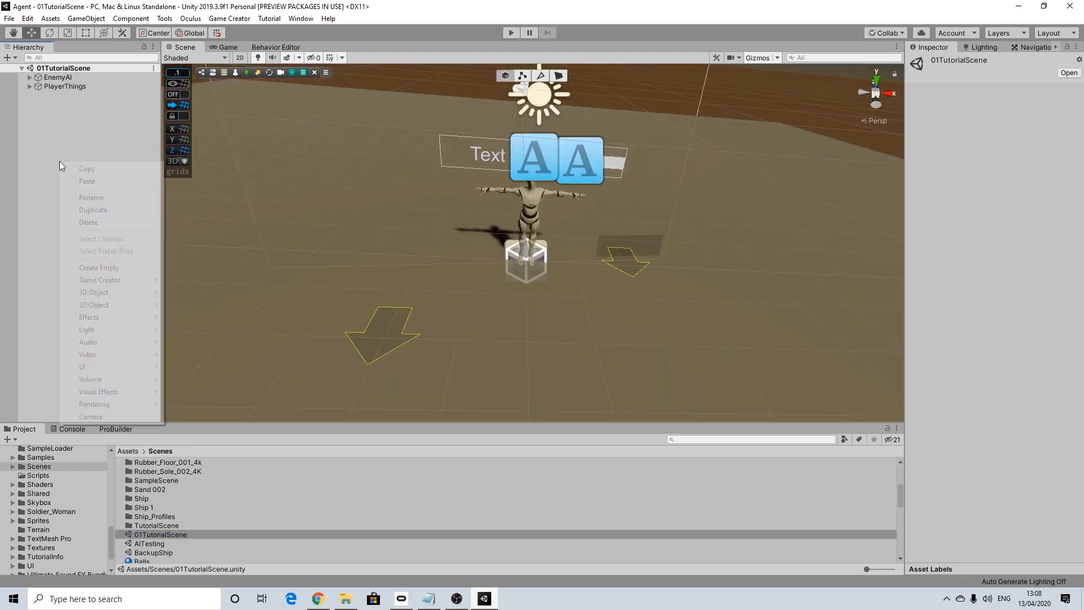
pyautogui.click(89, 180)
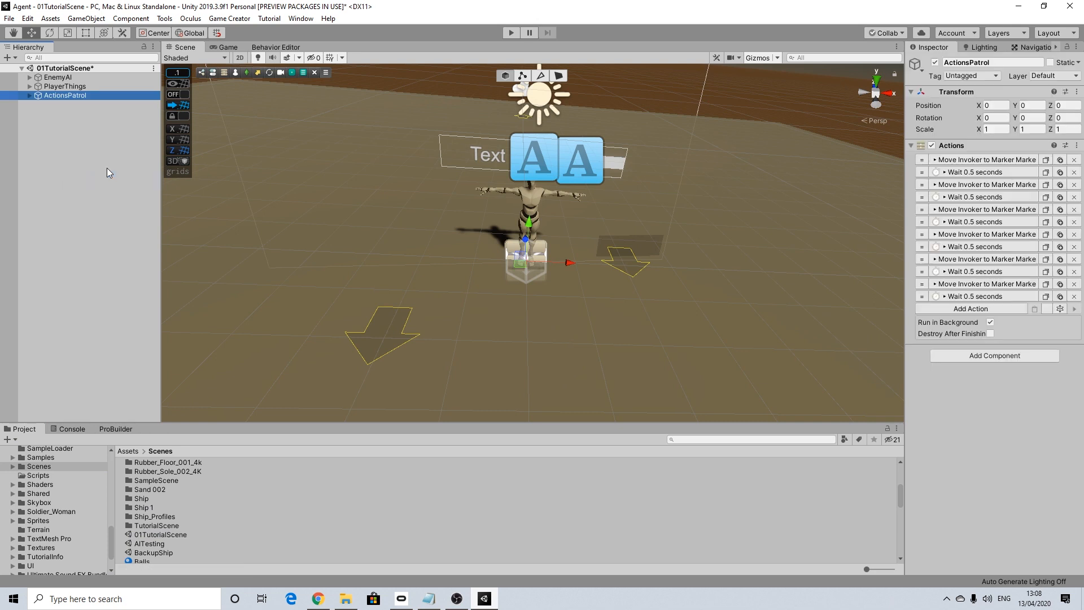
# Make ActionsPatrol a child of the EnemyAI object, alongside Character.
pyautogui.keyDown('alt'); pyautogui.moveTo(588, 291); pyautogui.dragTo(480, 304); pyautogui.keyUp('alt')
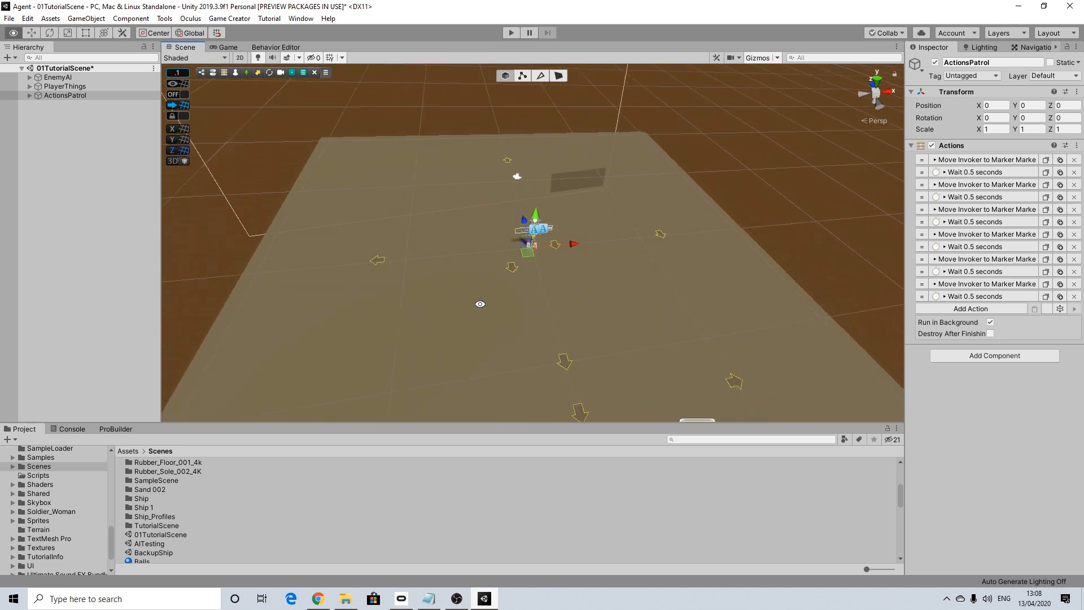
pyautogui.keyDown('alt'); pyautogui.scroll(8, 535, 270); pyautogui.keyUp('alt')
pyautogui.keyDown('alt'); pyautogui.moveTo(534, 269); pyautogui.dragTo(500, 261); pyautogui.keyUp('alt')
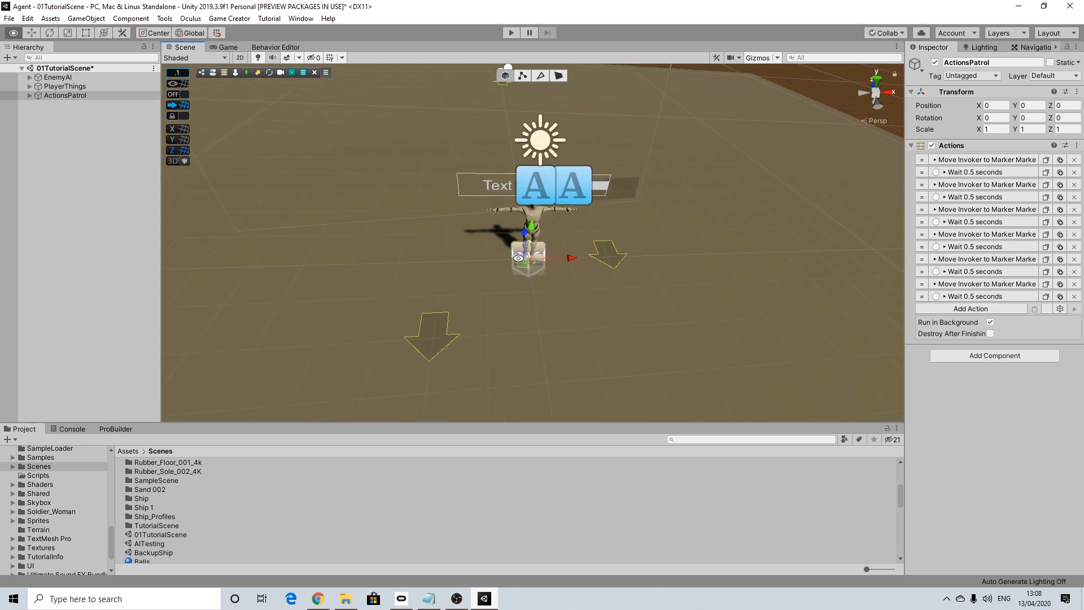
pyautogui.click(30, 78)
pyautogui.moveTo(87, 108); pyautogui.dragTo(68, 79)
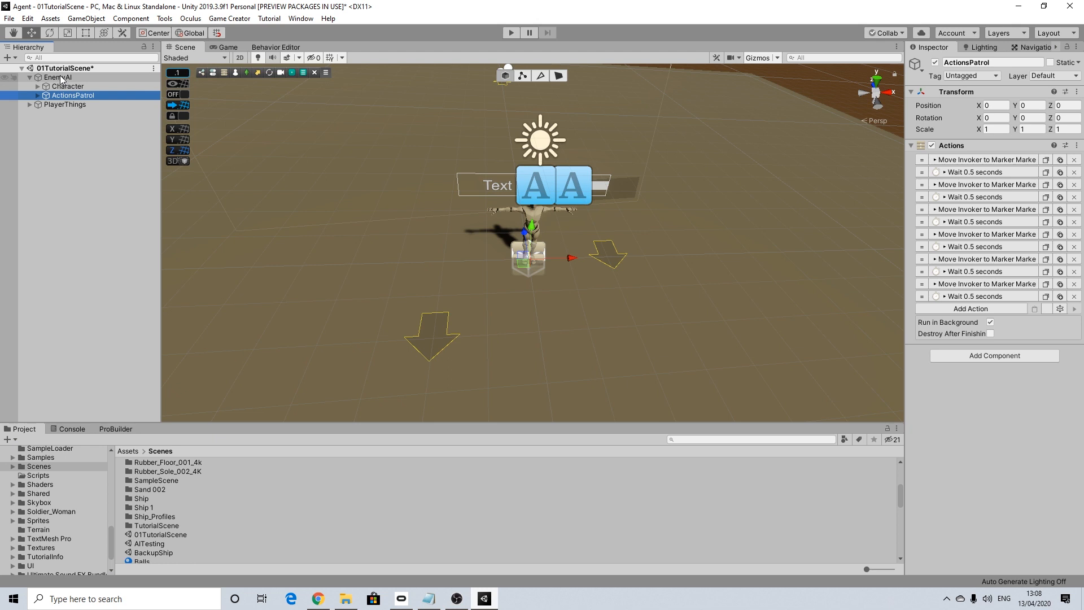
# Examine the EnemyAI object and the patrol markers around the enemy in the scene.
pyautogui.click(62, 78)
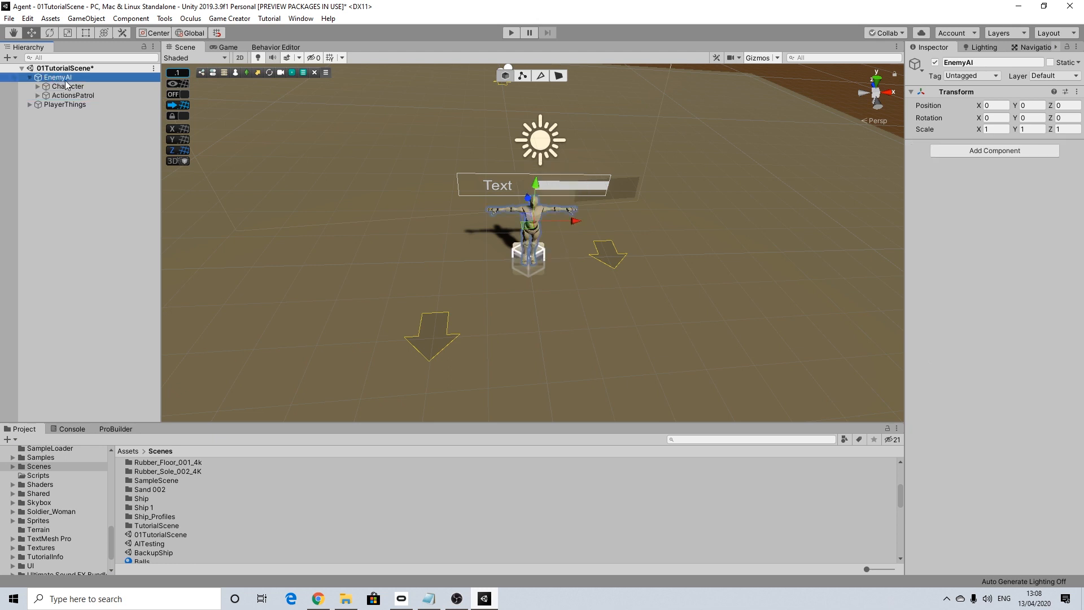
pyautogui.keyDown('alt'); pyautogui.moveTo(507, 249); pyautogui.dragTo(544, 238); pyautogui.keyUp('alt')
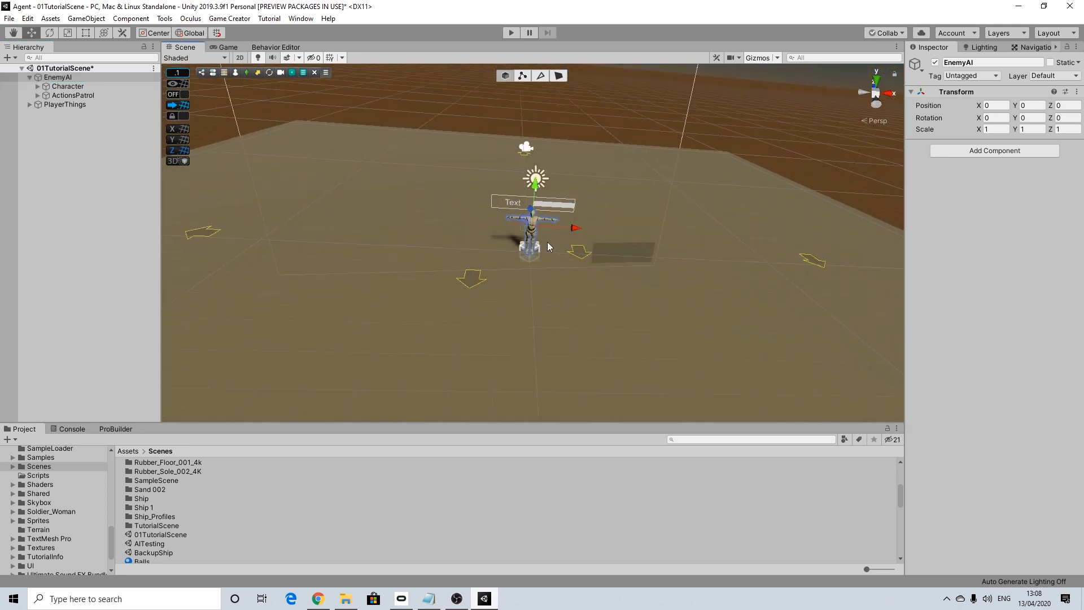
pyautogui.scroll(5, 545, 237)
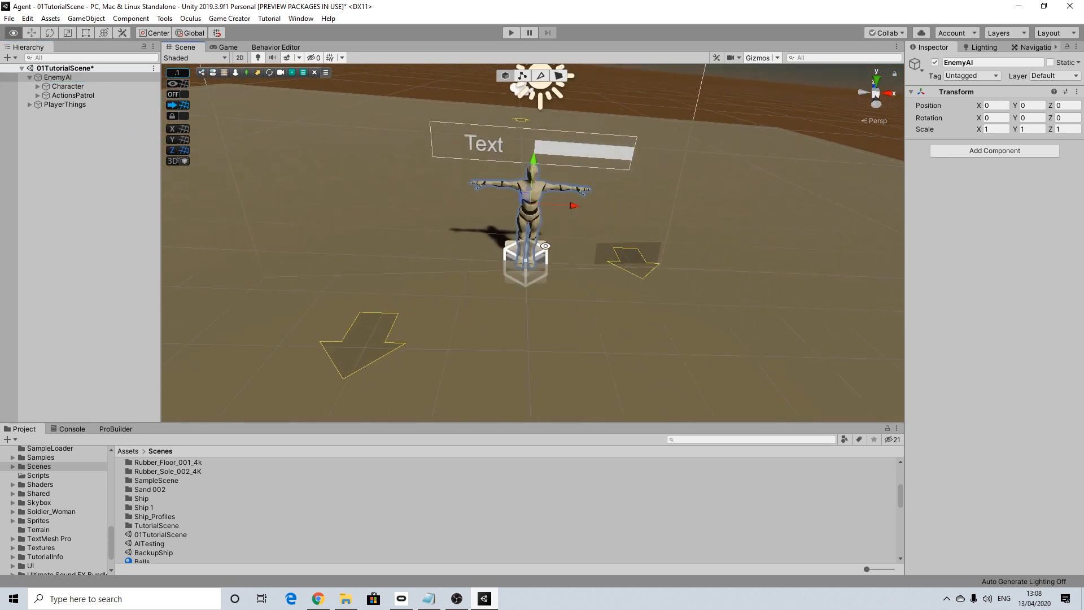
pyautogui.scroll(-8, 545, 245)
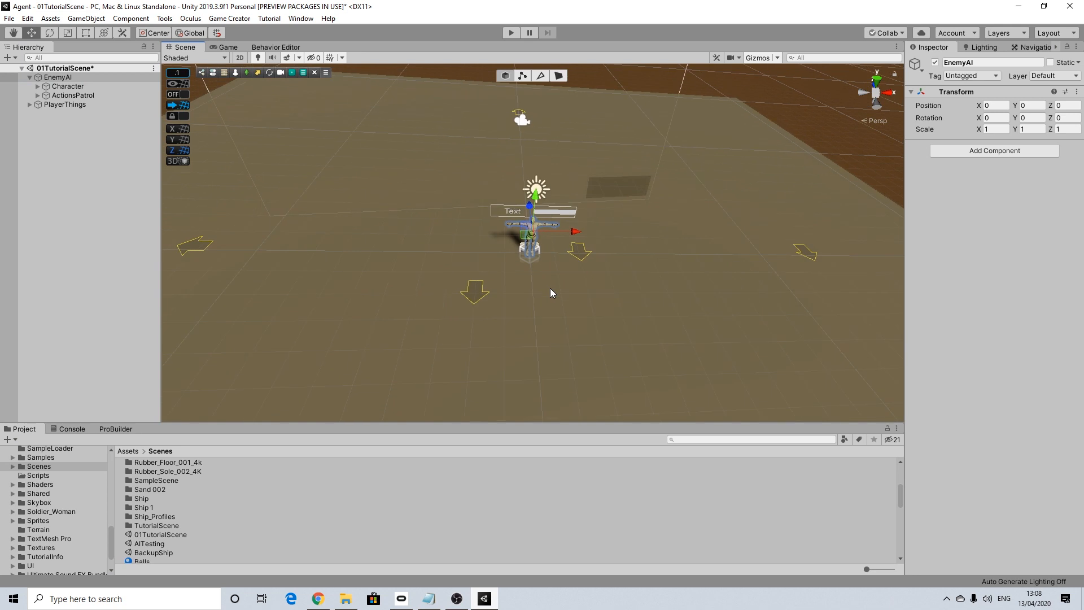
pyautogui.keyDown('alt'); pyautogui.moveTo(550, 293); pyautogui.dragTo(552, 248); pyautogui.keyUp('alt')
pyautogui.scroll(5, 559, 249)
pyautogui.moveTo(545, 241); pyautogui.dragTo(534, 252, button='middle')
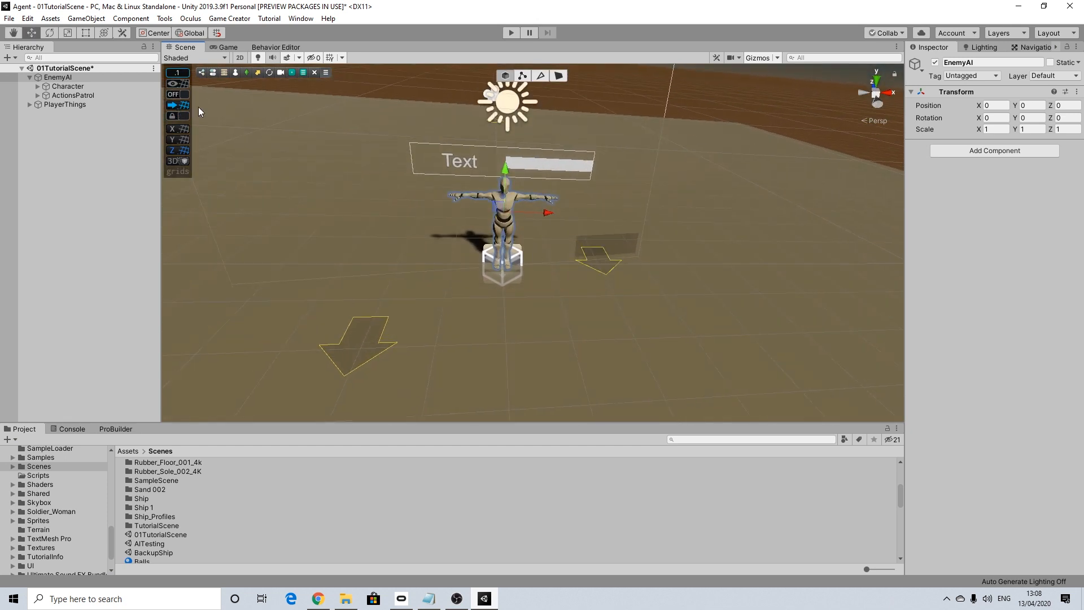
pyautogui.scroll(-10, 582, 268)
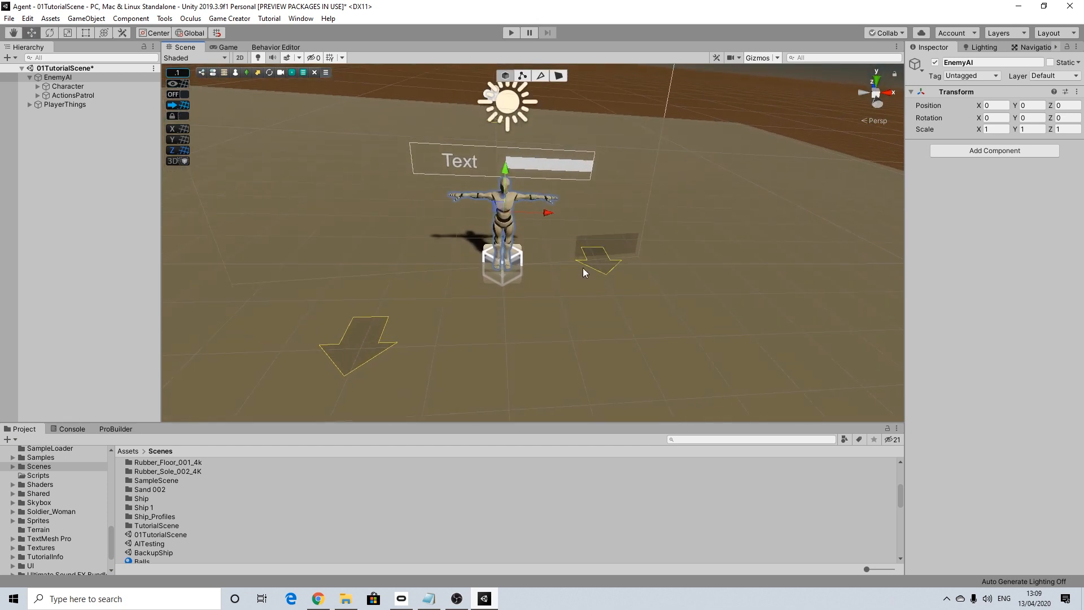
pyautogui.moveTo(560, 297); pyautogui.dragTo(543, 263, button='middle')
# Assign the enemy's Character object as the Attribute UI target game object of EnemyHealthUI.
pyautogui.click(41, 86)
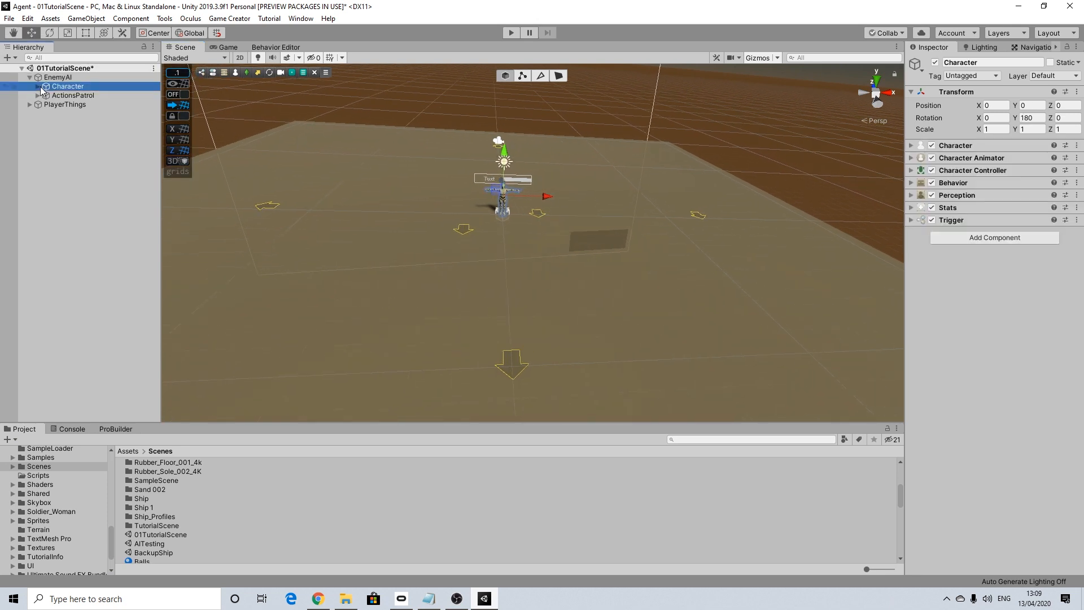
pyautogui.click(37, 86)
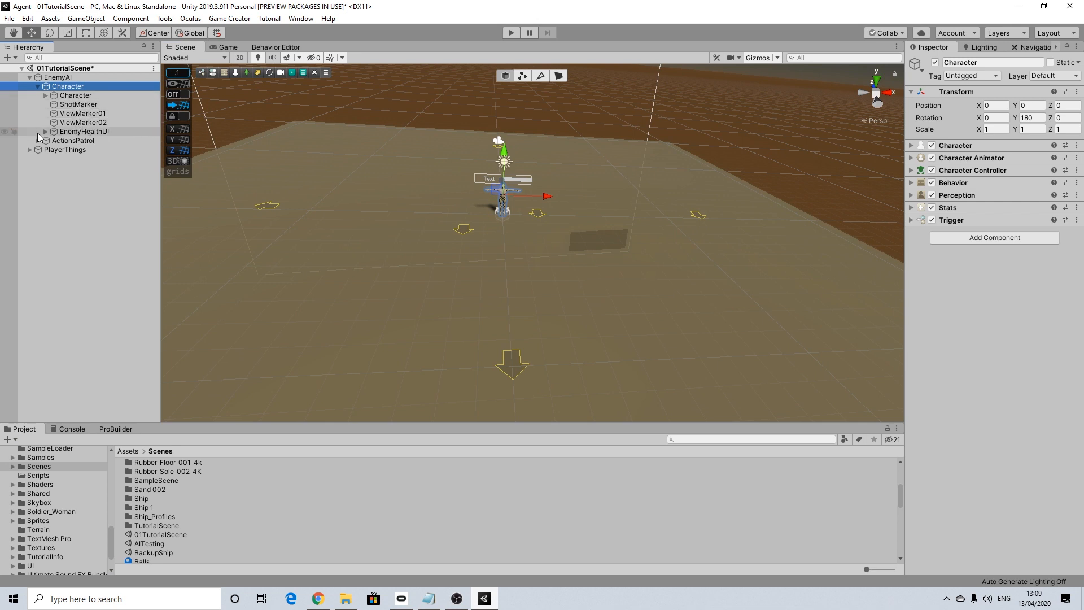
pyautogui.click(66, 132)
pyautogui.moveTo(60, 97); pyautogui.dragTo(1023, 392)
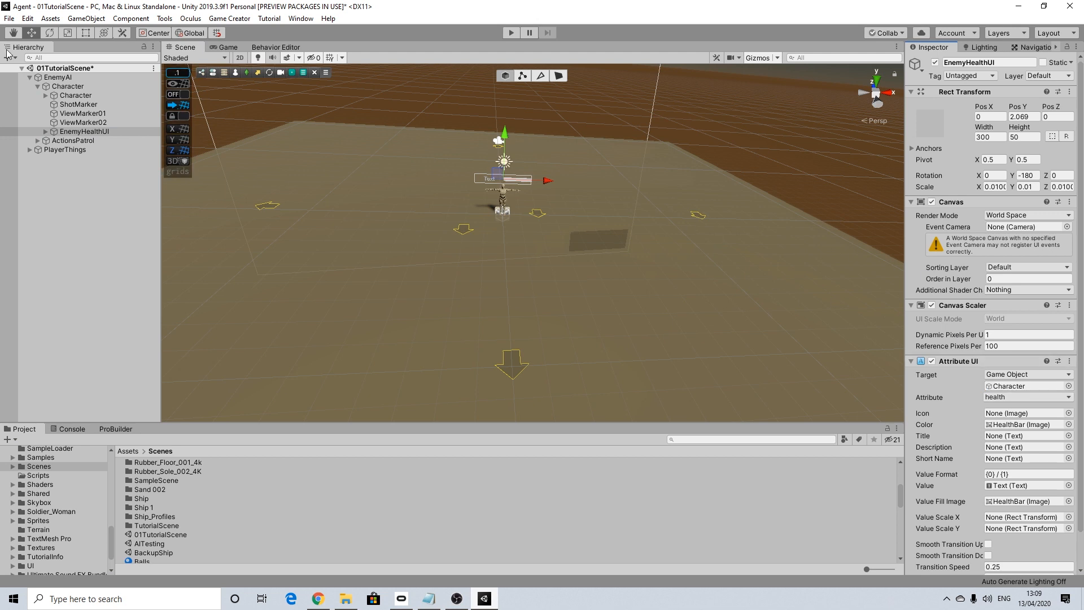
# Review the parent Character's Stats component and the Attribute UI settings of EnemyHealthUI.
pyautogui.click(65, 86)
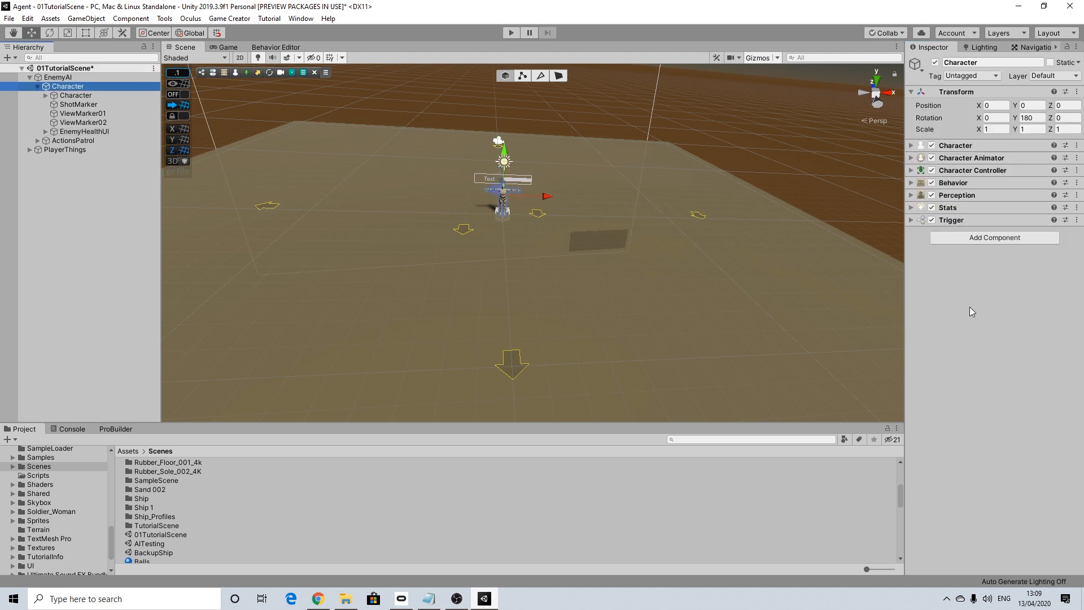
pyautogui.click(909, 208)
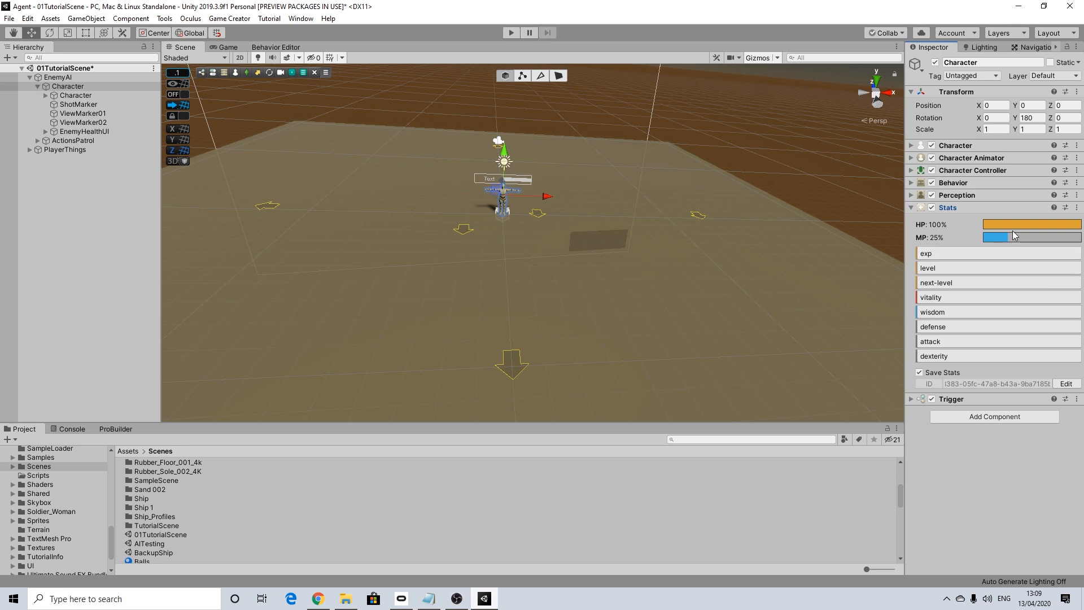
pyautogui.click(81, 131)
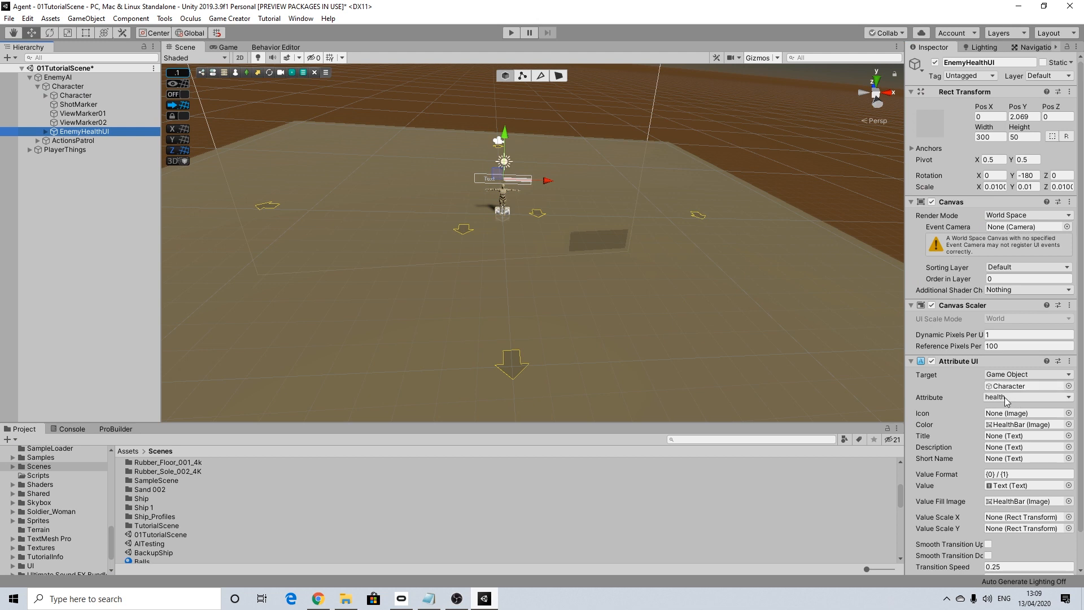
pyautogui.click(36, 84)
# Inspect the ActionsPatrol action list and the positions of its markers around the enemy.
pyautogui.click(79, 96)
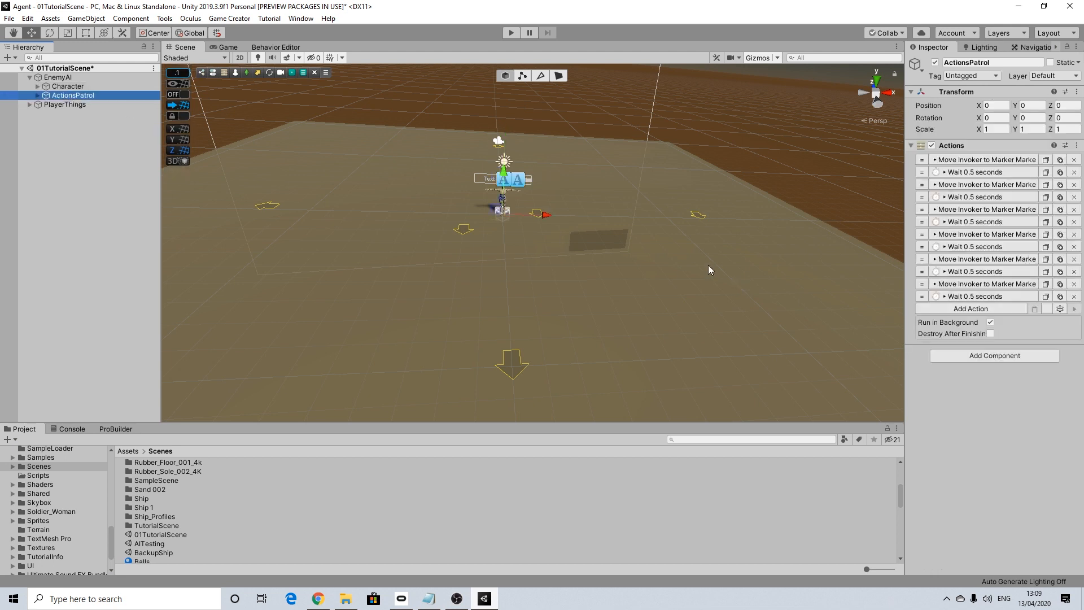
pyautogui.scroll(-6, 693, 261)
pyautogui.scroll(5, 622, 269)
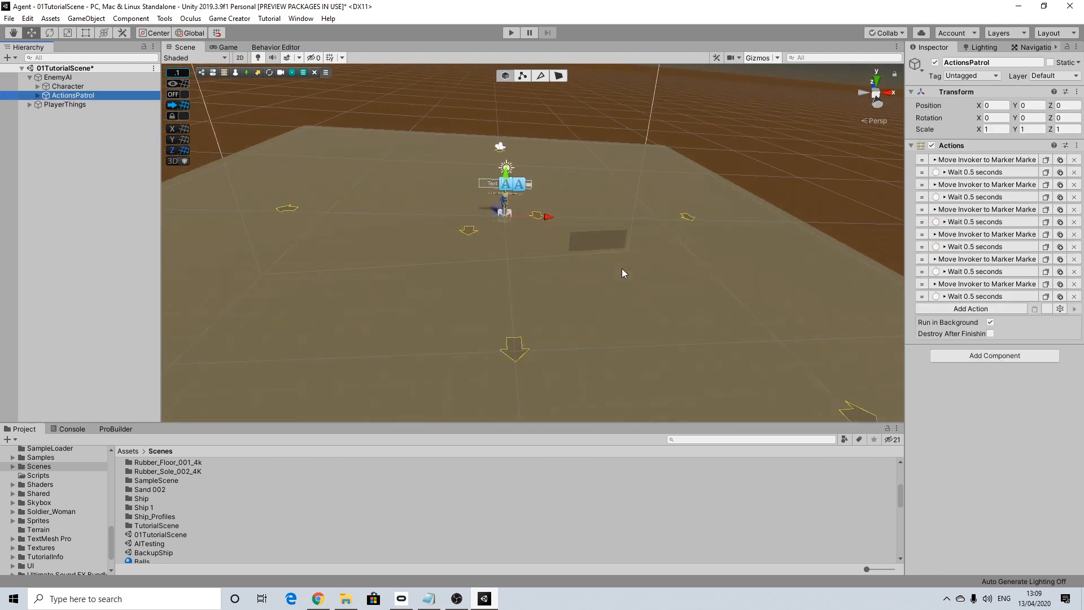
pyautogui.scroll(4, 622, 268)
pyautogui.moveTo(464, 211); pyautogui.dragTo(495, 243, button='middle')
pyautogui.scroll(1, 494, 243)
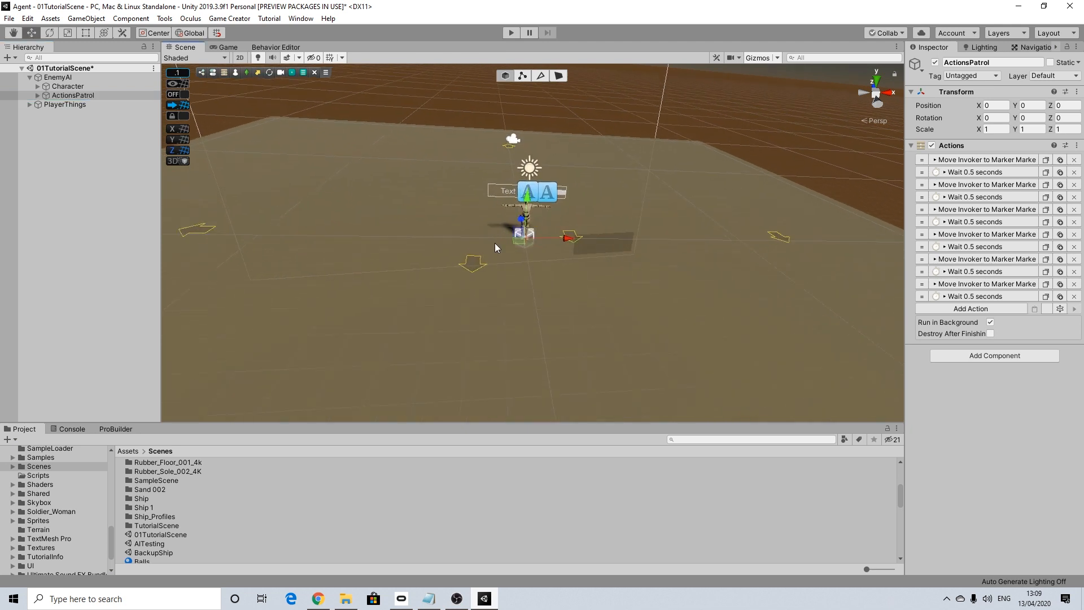
# Frame the PlayerThings group in the scene and select its ground Plane.
pyautogui.doubleClick(63, 104)
pyautogui.moveTo(611, 367); pyautogui.dragTo(578, 324, button='middle')
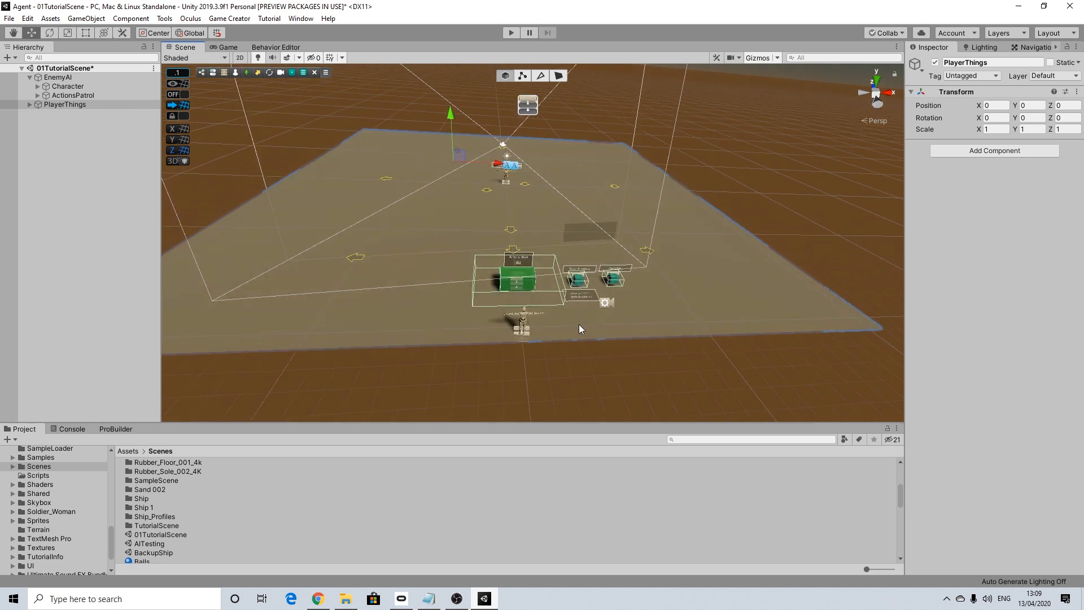
pyautogui.scroll(5, 570, 324)
pyautogui.keyDown('alt'); pyautogui.moveTo(555, 321); pyautogui.dragTo(531, 322); pyautogui.keyUp('alt')
pyautogui.moveTo(531, 321); pyautogui.dragTo(526, 310, button='middle')
pyautogui.scroll(2, 526, 309)
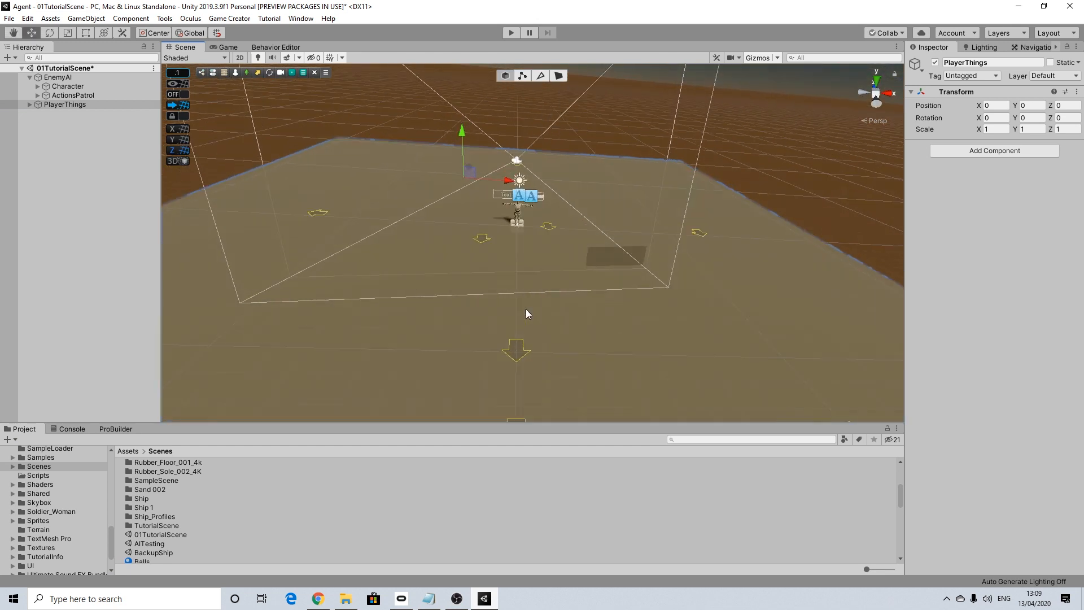
pyautogui.click(583, 303)
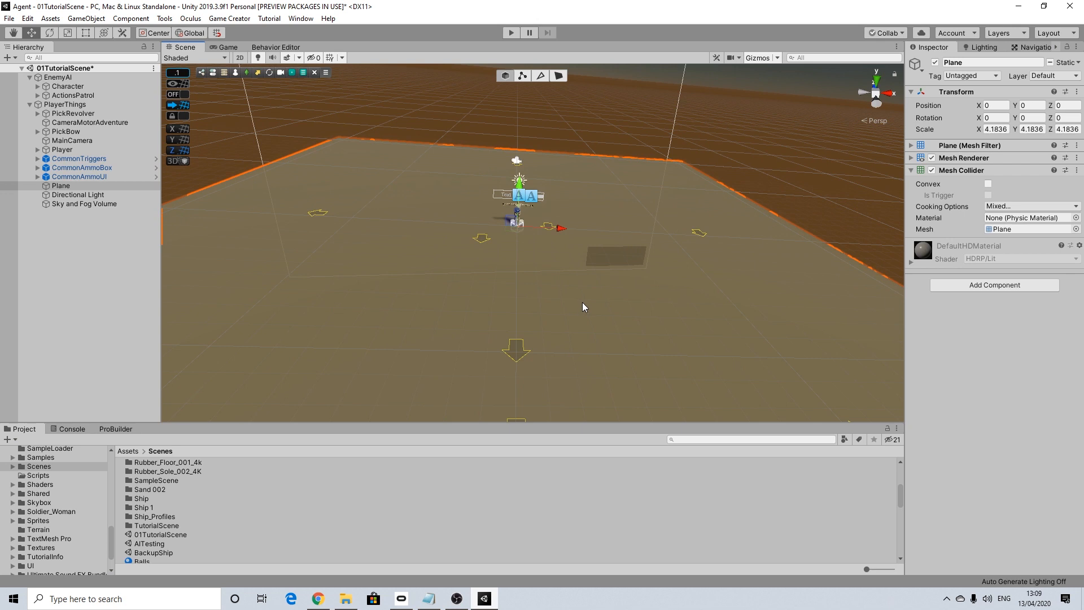
# Check which scene objects belong to the EnemyAI group and which to the PlayerThings group.
pyautogui.click(745, 177)
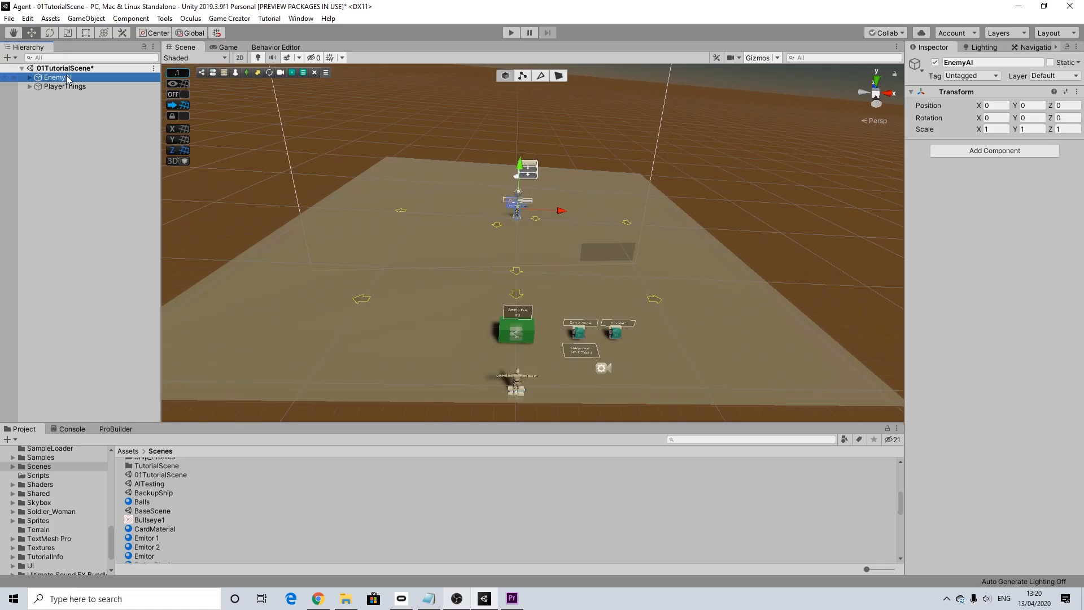
pyautogui.click(68, 79)
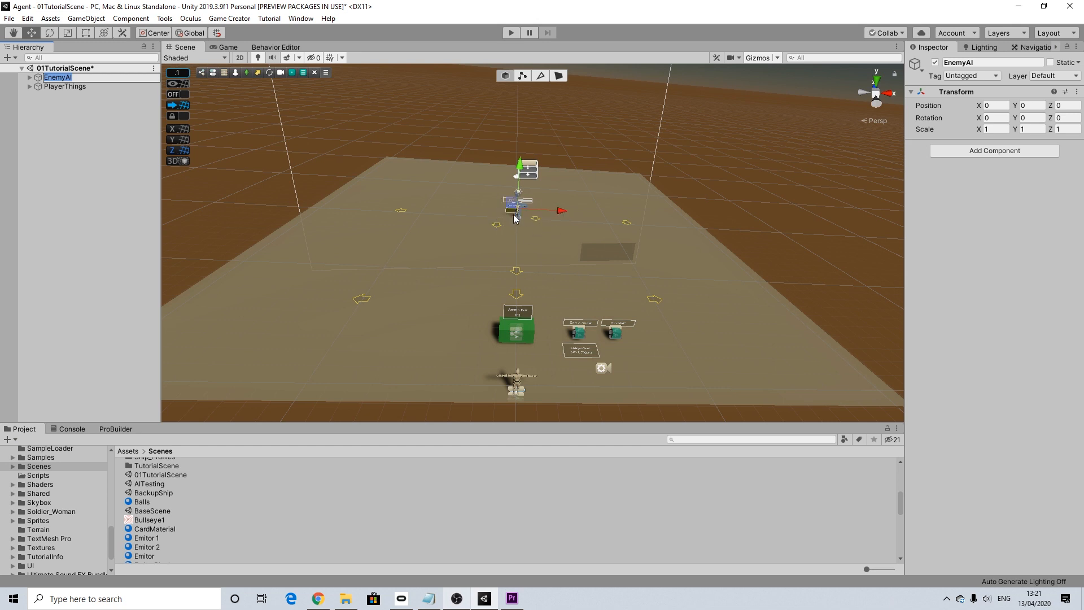
pyautogui.scroll(4, 511, 217)
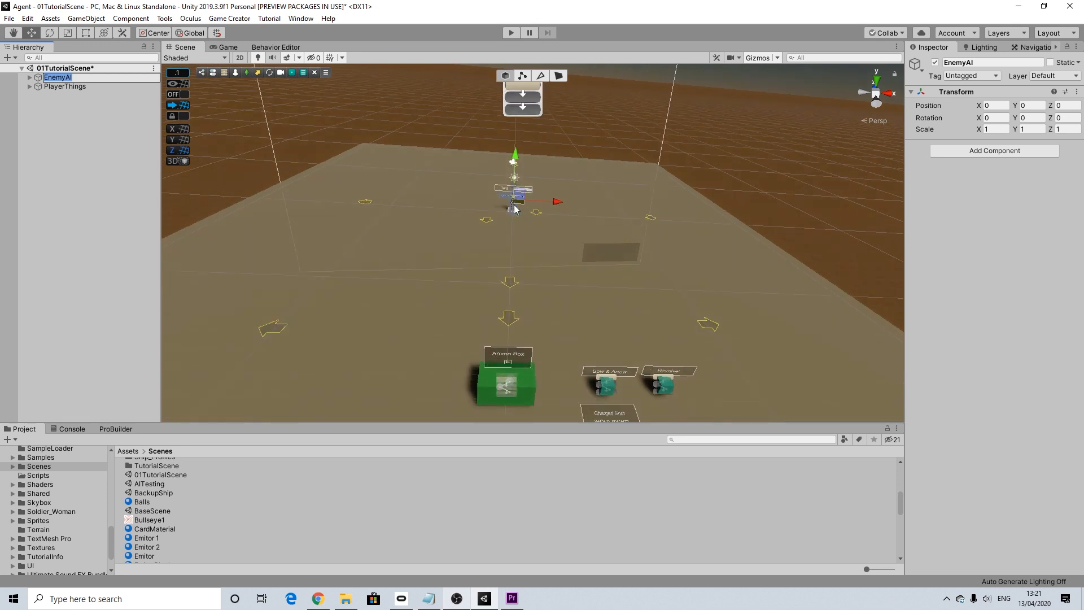
pyautogui.click(65, 86)
pyautogui.click(64, 78)
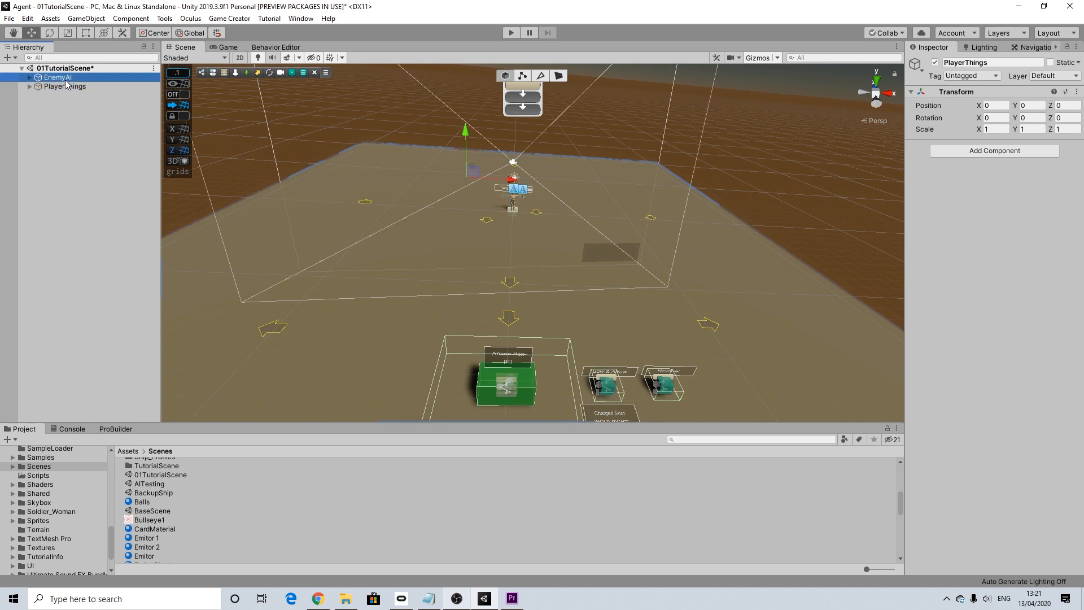
# Change the trigger on EnemyAI's Character from On Start to the Shooter trigger On Receive Shot.
pyautogui.click(29, 77)
pyautogui.click(73, 87)
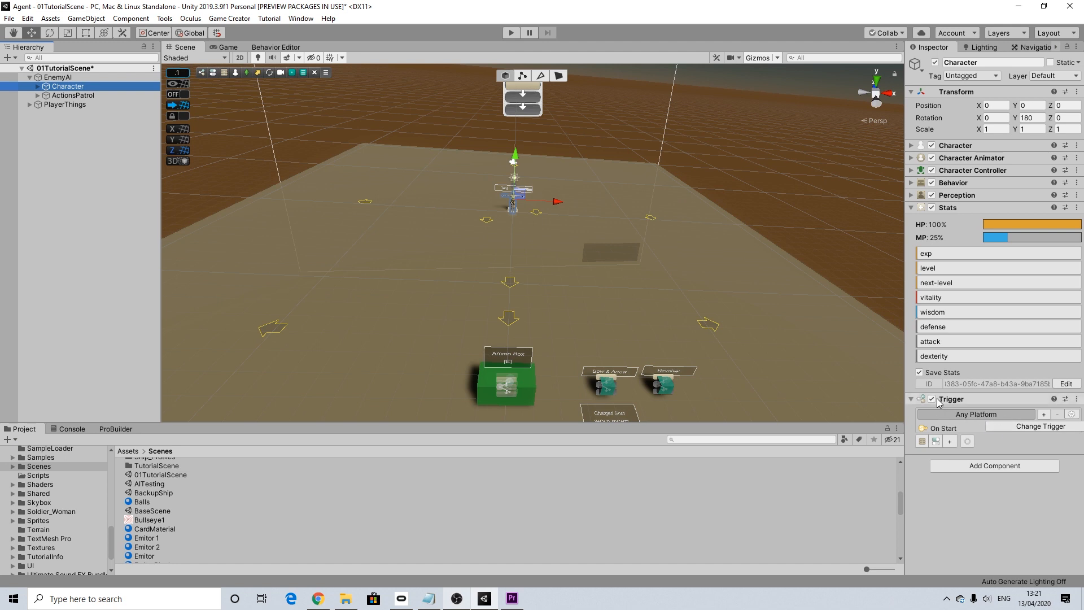
pyautogui.click(1004, 428)
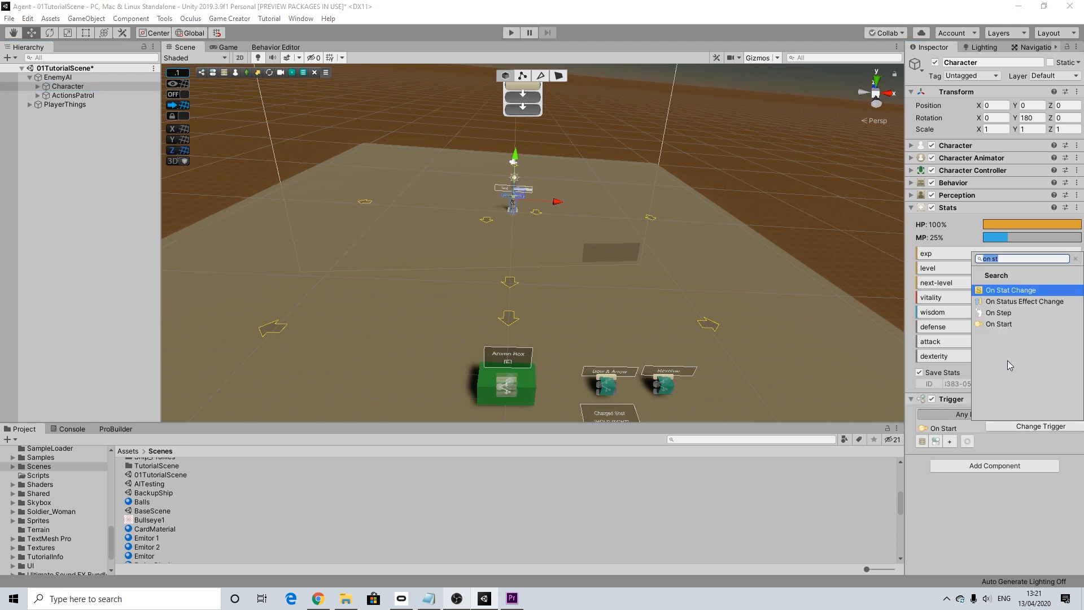
pyautogui.click(1075, 259)
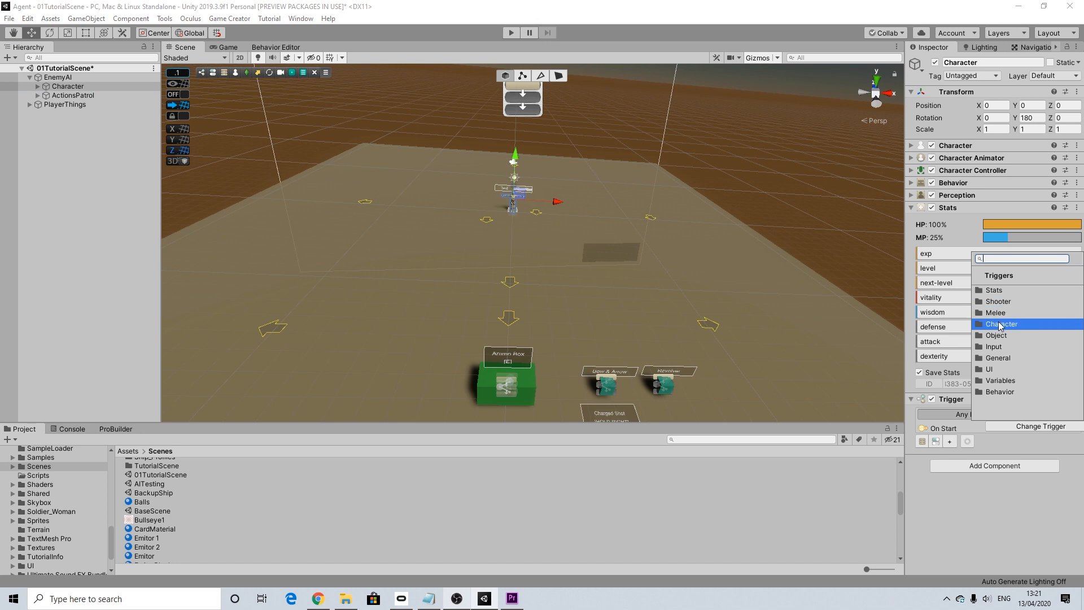
pyautogui.click(1016, 300)
pyautogui.click(1024, 345)
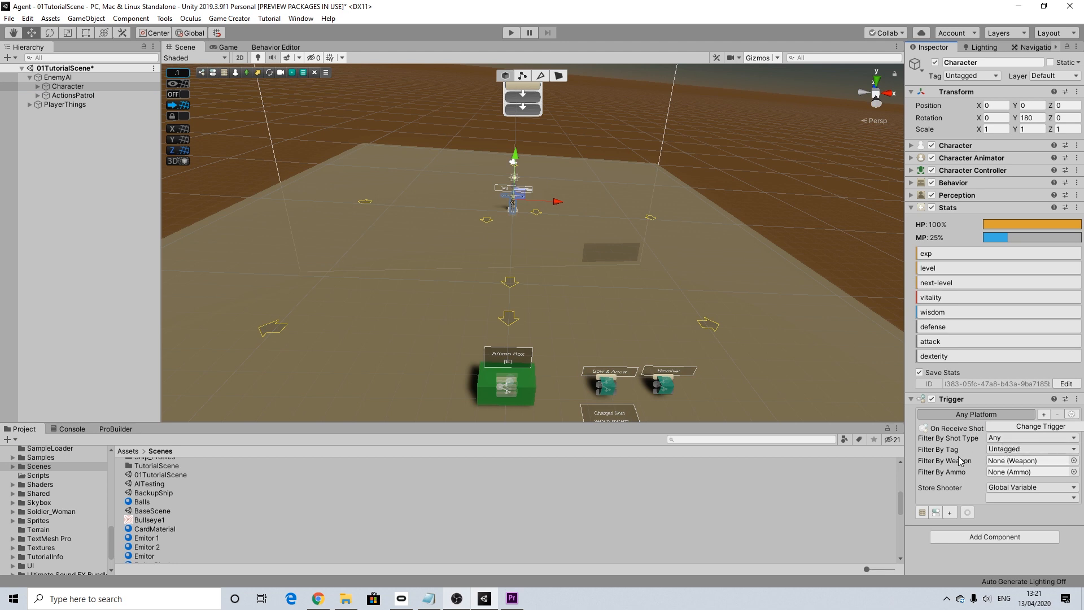
# Attach a new Conditions object to the Character's On Receive Shot trigger and add a clause to it.
pyautogui.click(938, 513)
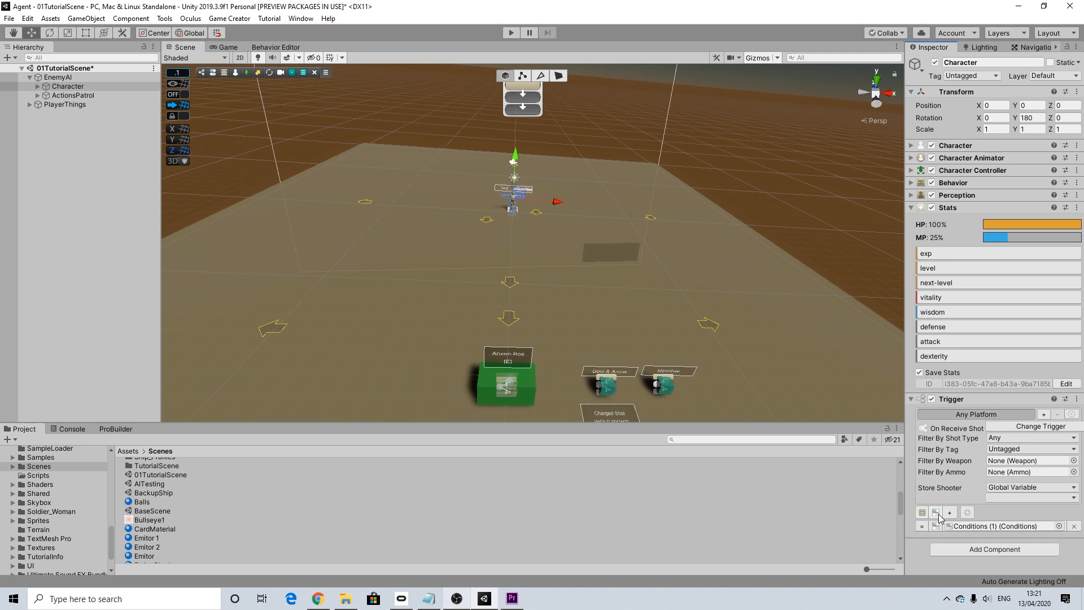
pyautogui.click(992, 529)
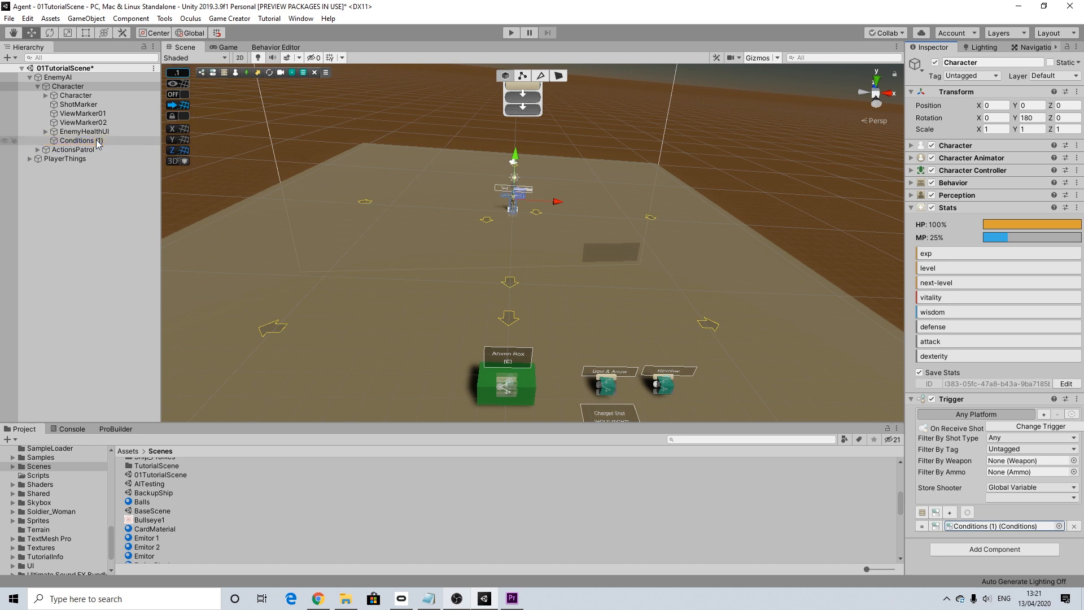
pyautogui.click(80, 141)
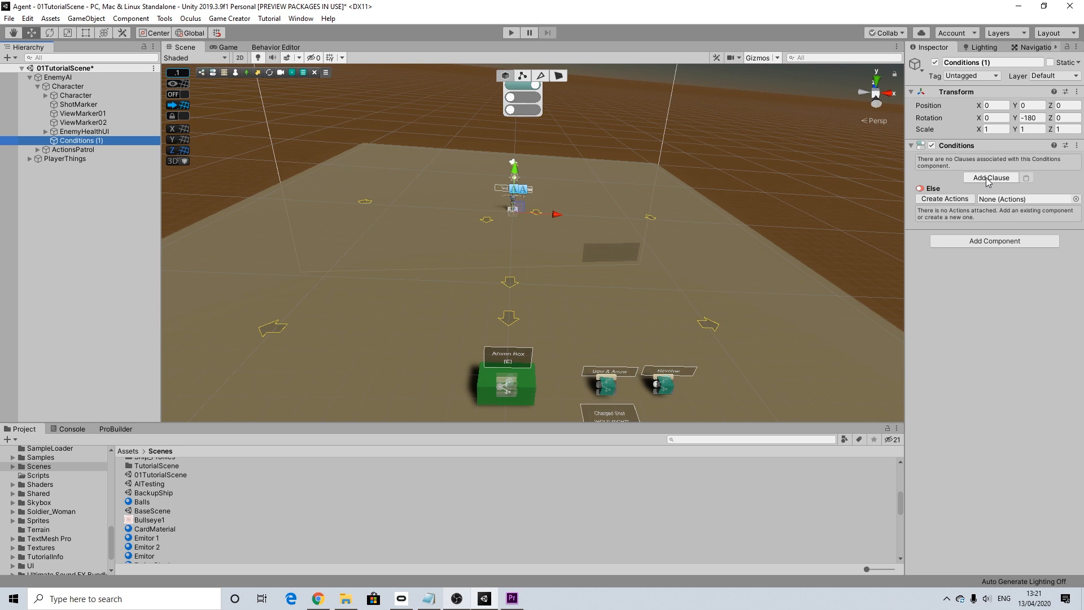
pyautogui.click(987, 178)
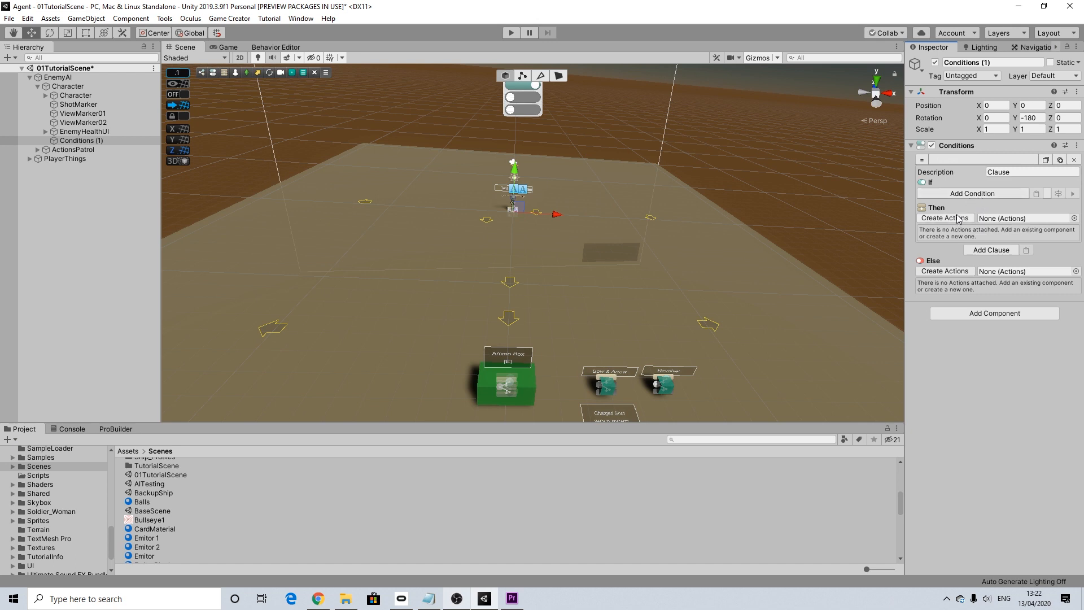
# Add an Attribute Value condition to the clause, with EnemyAI's parent Character as its Game Object target.
pyautogui.click(972, 196)
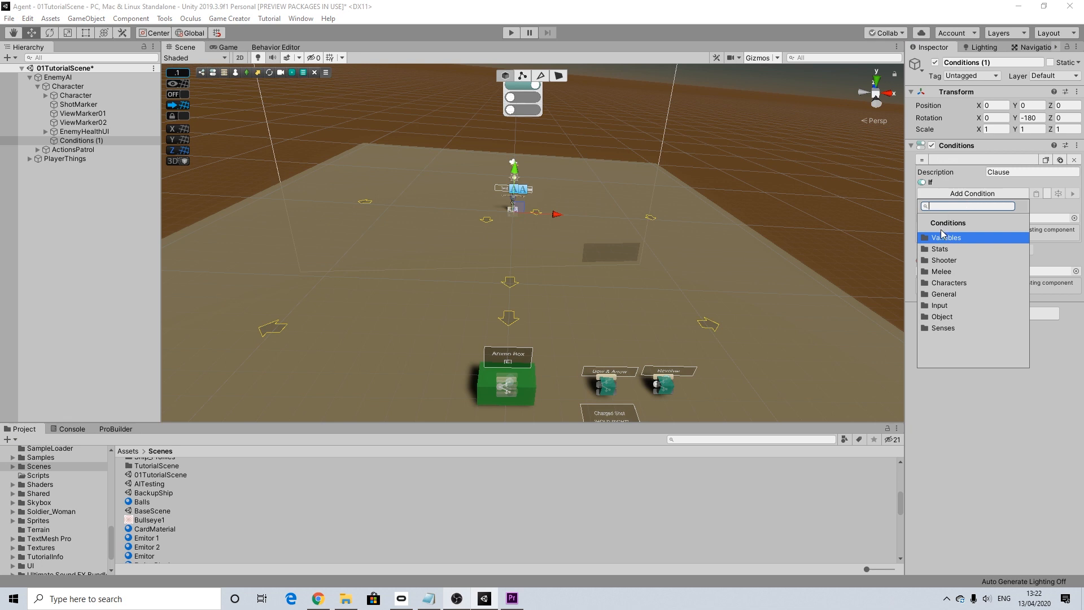
pyautogui.click(940, 249)
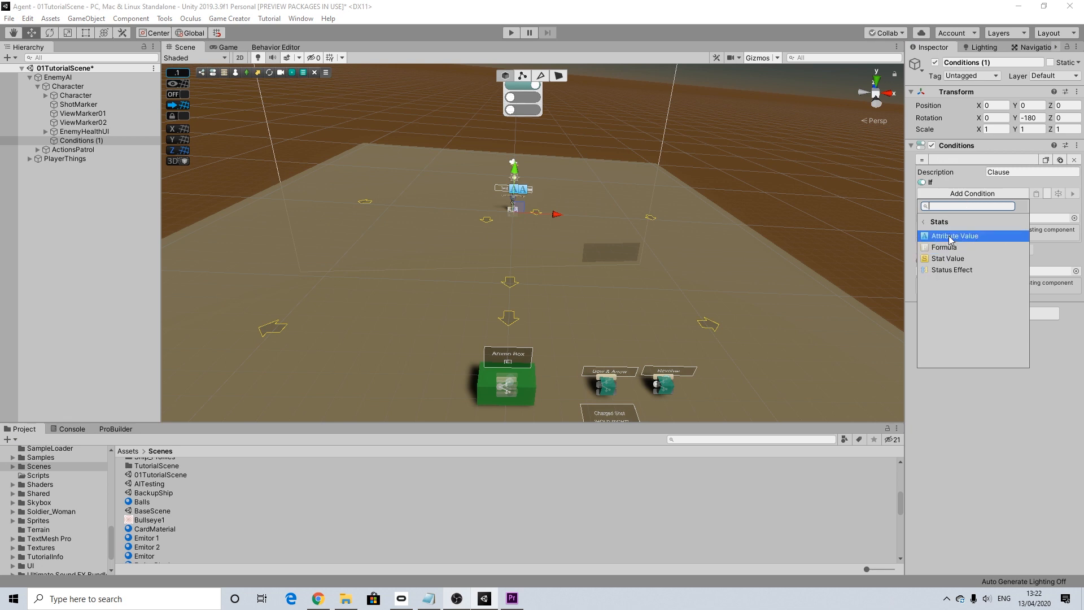
pyautogui.click(950, 236)
pyautogui.click(1001, 208)
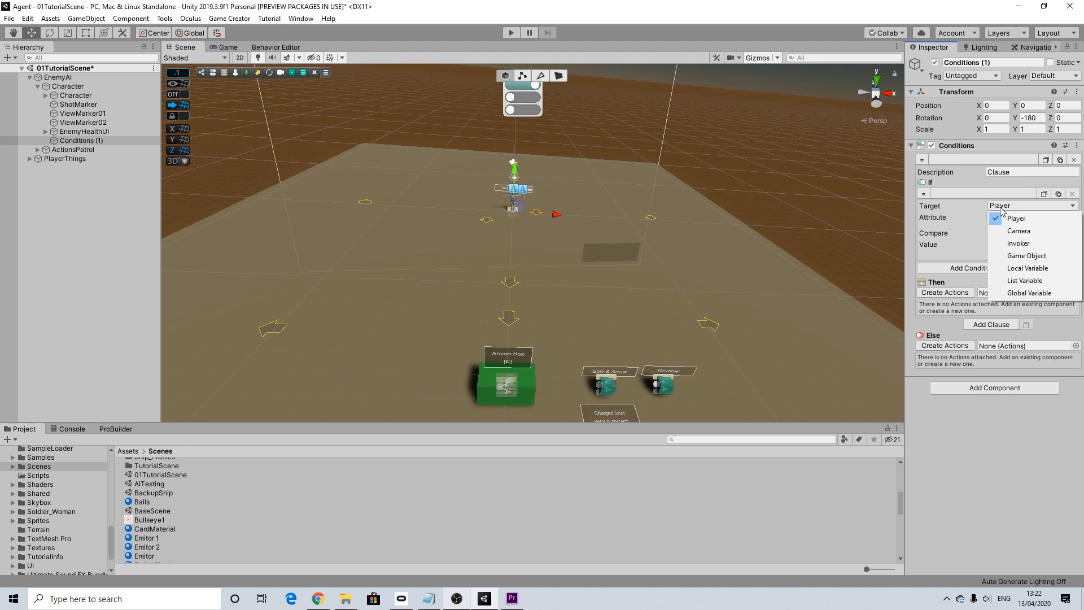
pyautogui.click(1025, 256)
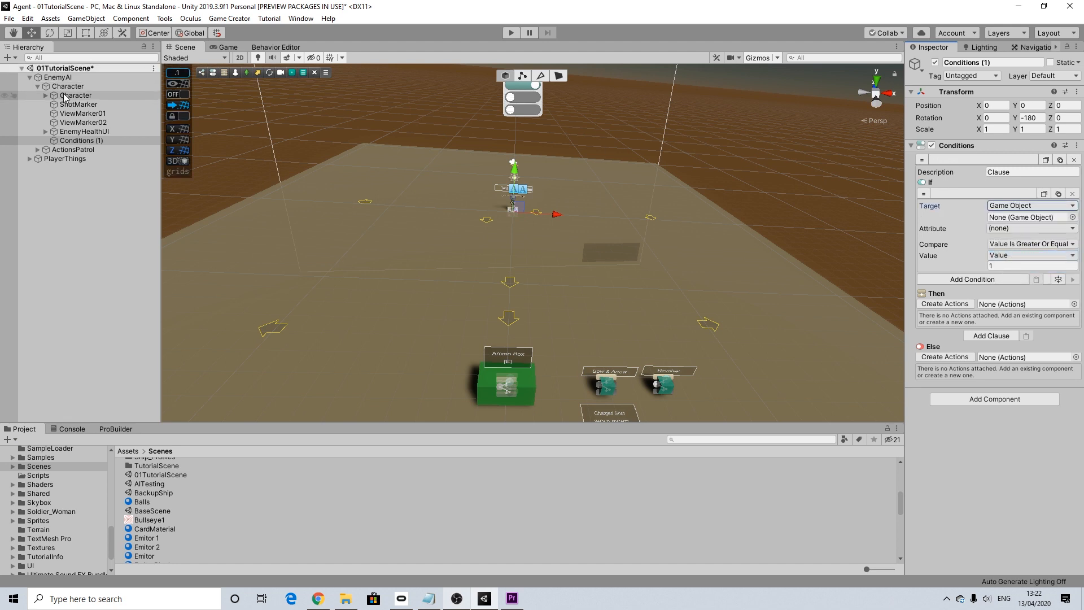
pyautogui.moveTo(64, 95); pyautogui.dragTo(360, 28)
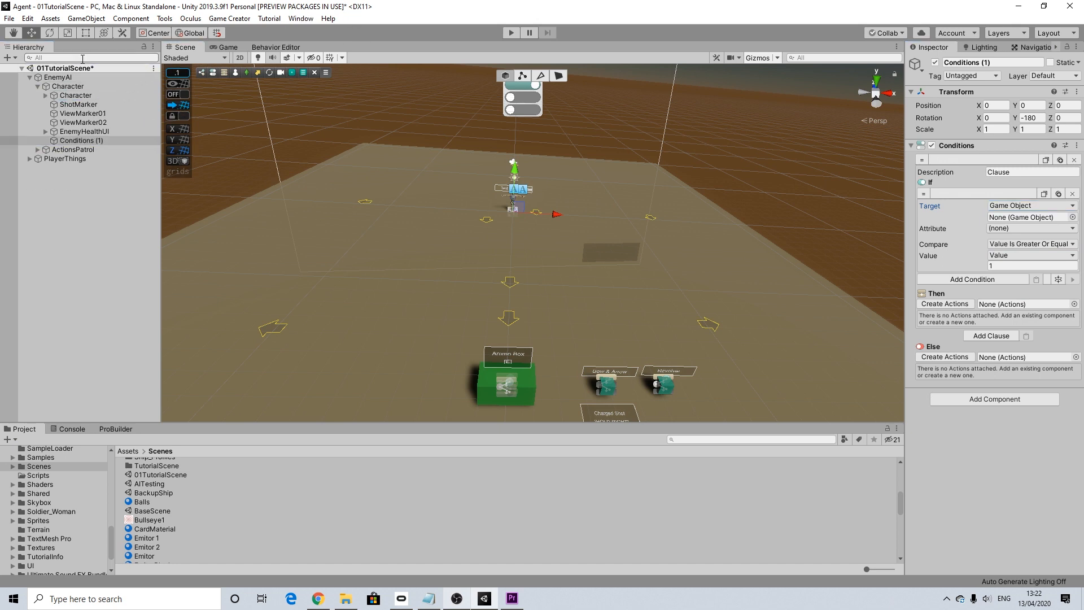
pyautogui.click(38, 87)
pyautogui.click(1009, 206)
pyautogui.click(1007, 207)
pyautogui.moveTo(1006, 208); pyautogui.dragTo(1009, 217)
# Make the condition test the health attribute with Value Is Less Or Equal and a value of 0.
pyautogui.click(1002, 229)
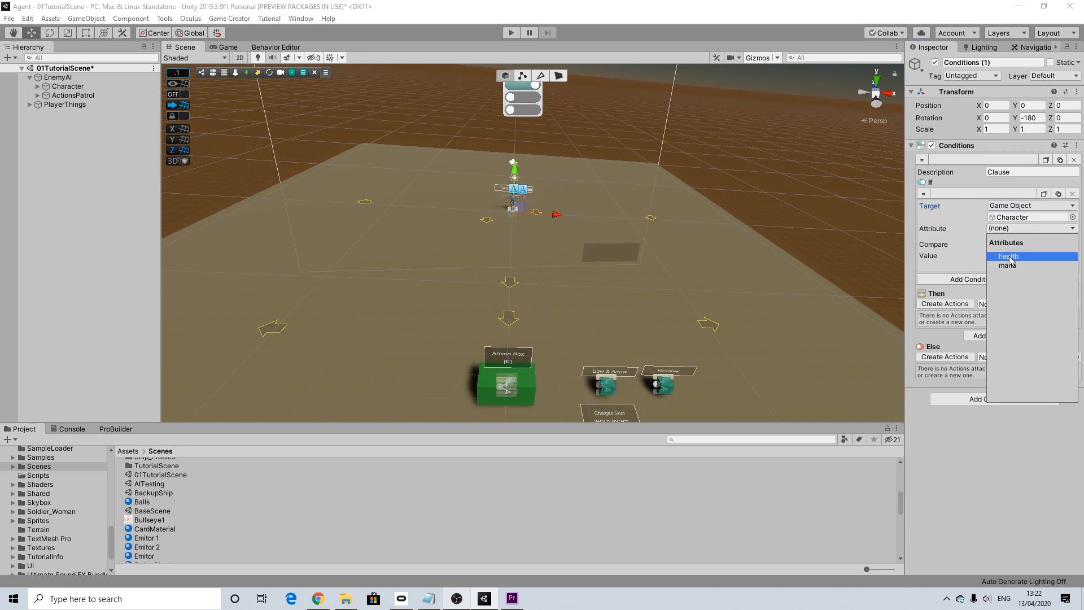
pyautogui.click(1009, 257)
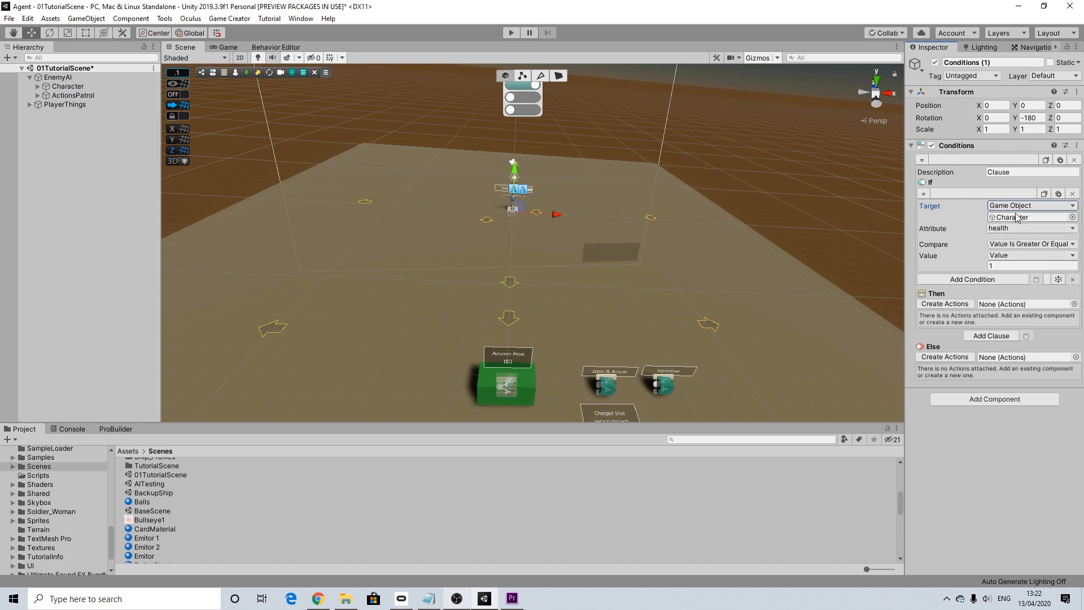
pyautogui.click(1023, 243)
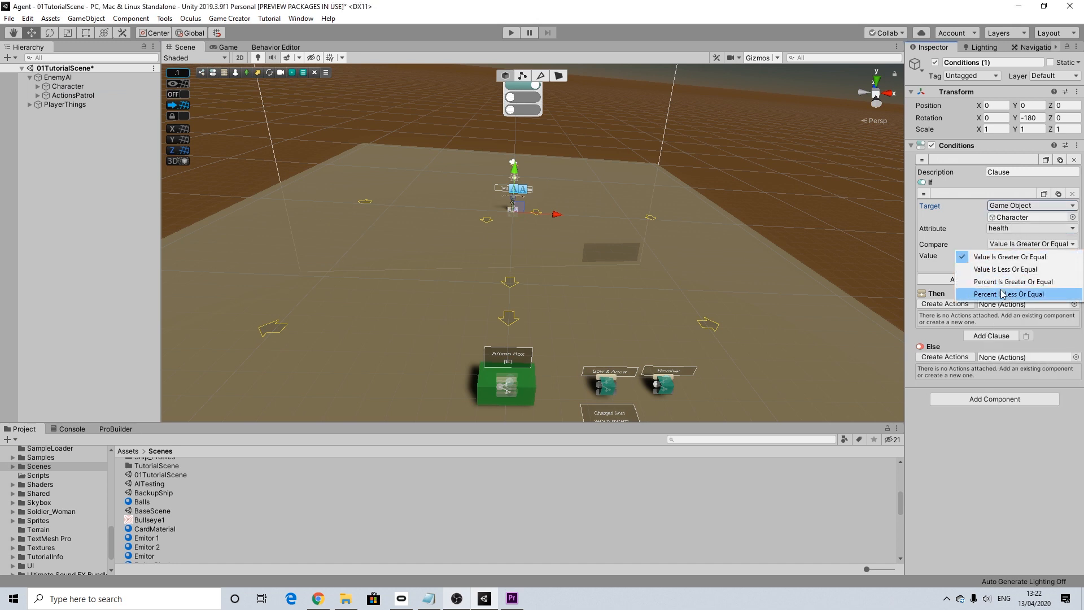
pyautogui.click(1005, 271)
pyautogui.click(1028, 266)
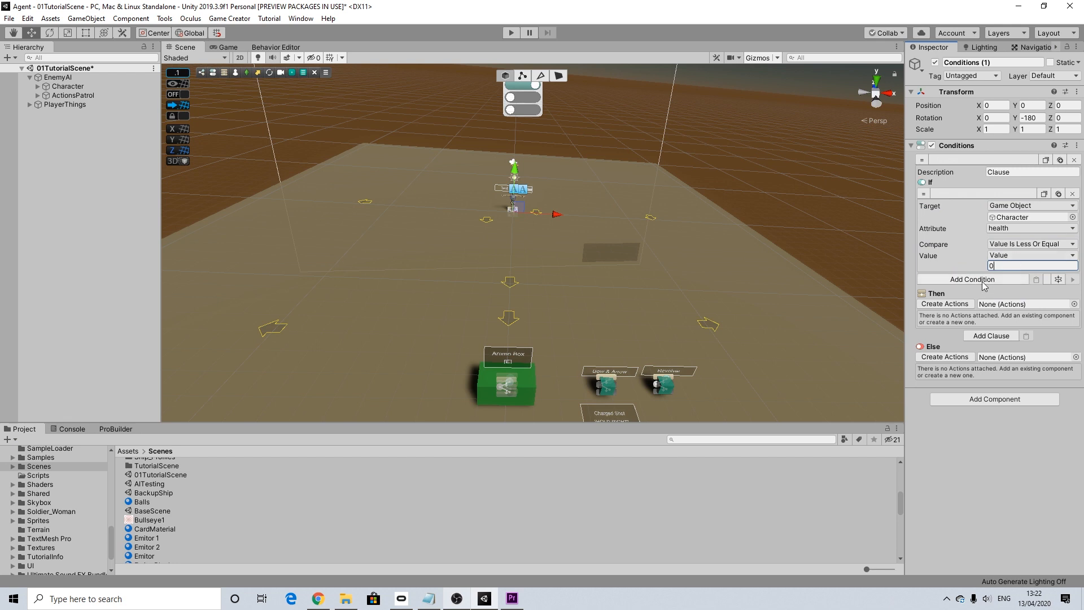
# Create actions for the clause's Then branch and add a Character Ragdoll action.
pyautogui.click(955, 308)
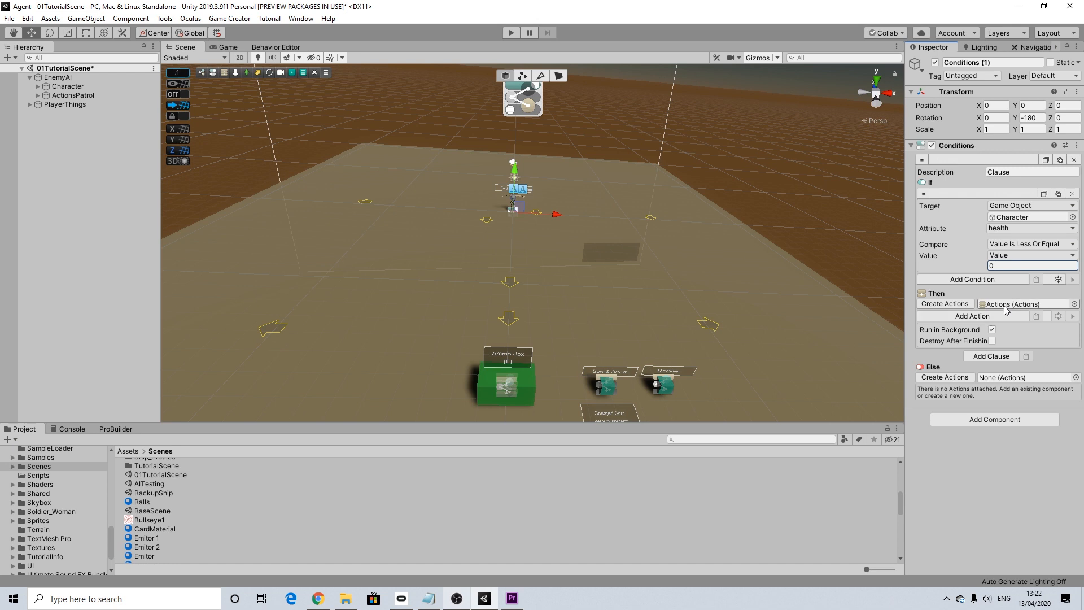
pyautogui.click(981, 316)
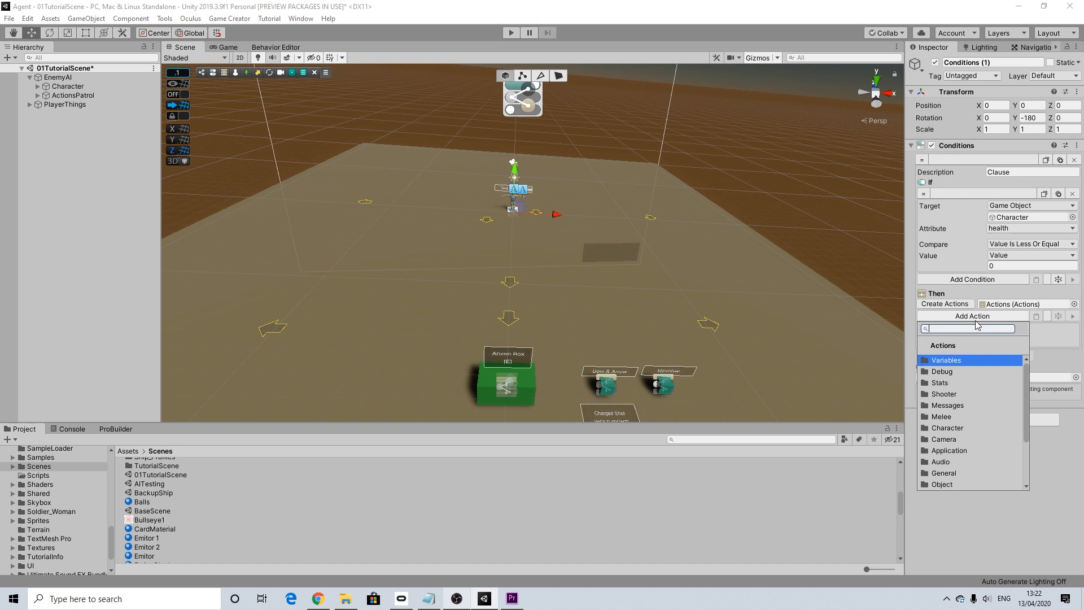
pyautogui.write('rag')
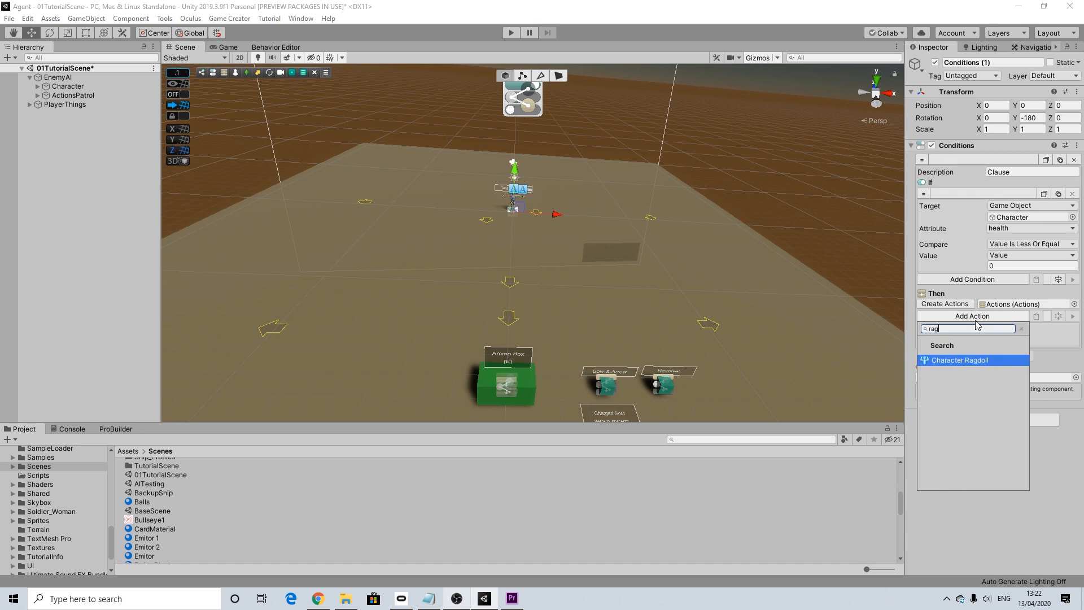
pyautogui.click(937, 362)
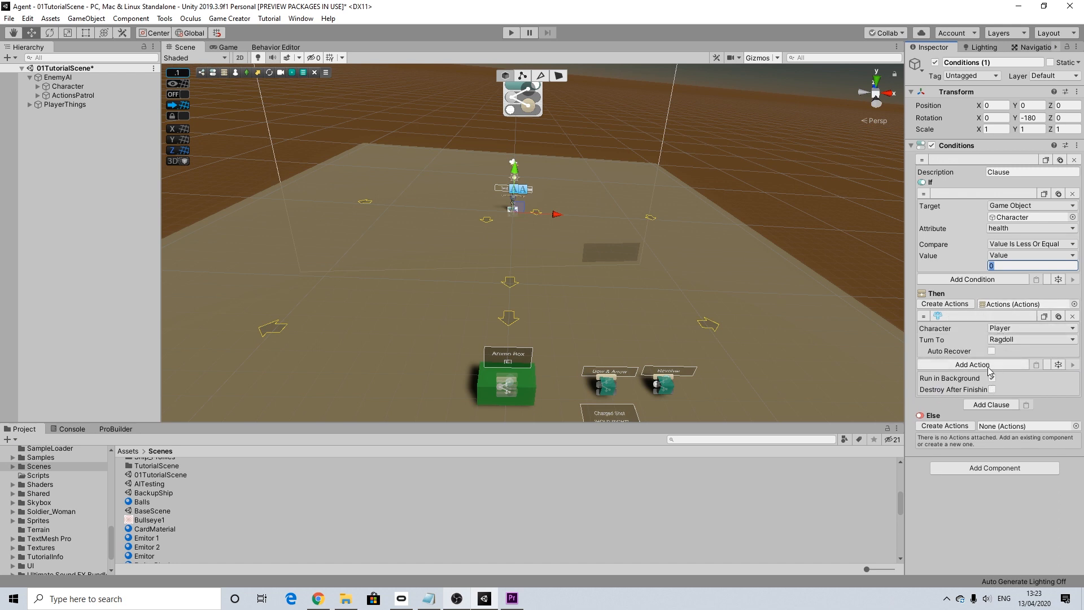
# Enable Destroy After Finishing for the Then actions and assign the enemy's parent Character as the ragdoll action's character.
pyautogui.click(992, 389)
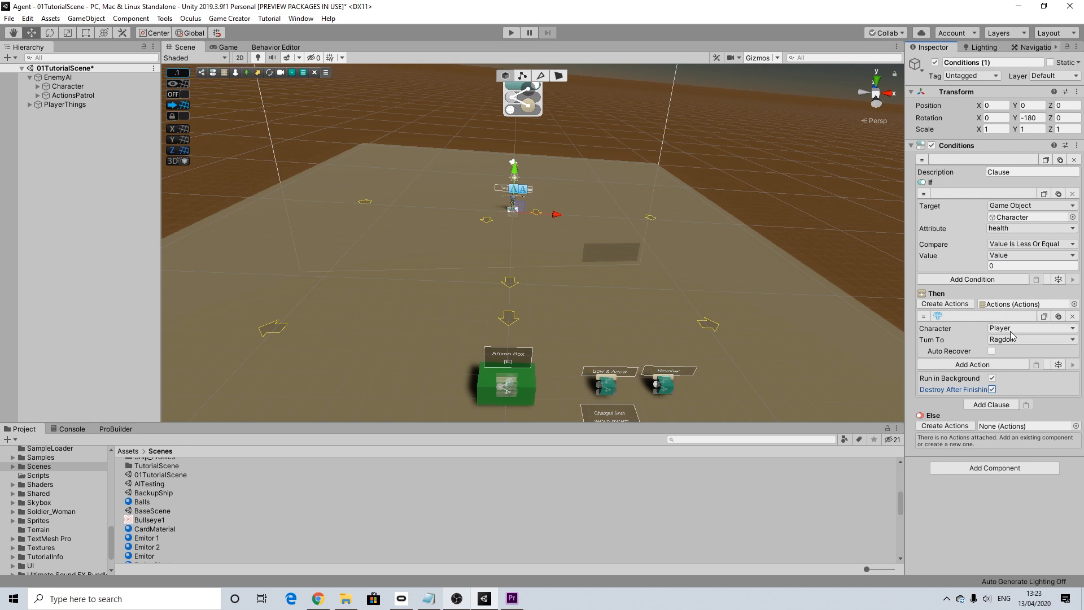
pyautogui.click(1012, 329)
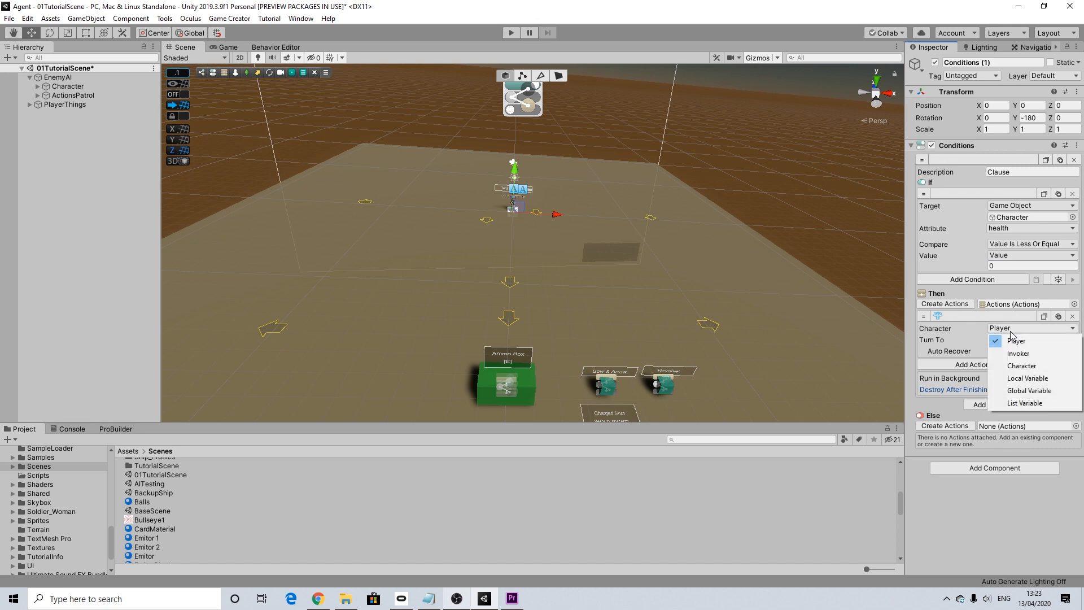
pyautogui.click(1022, 365)
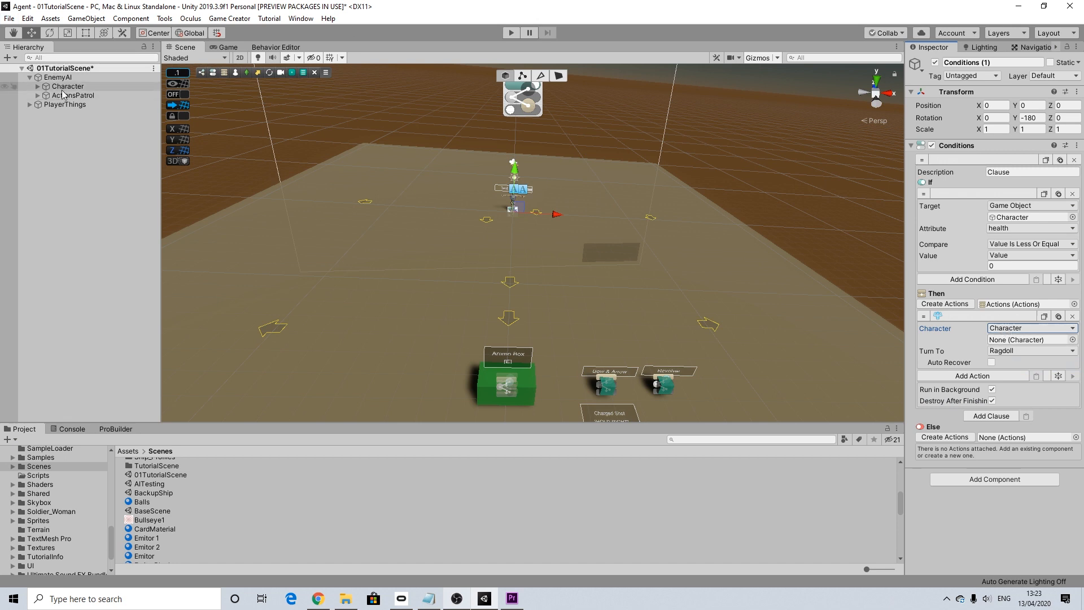
pyautogui.moveTo(64, 90); pyautogui.dragTo(1020, 341)
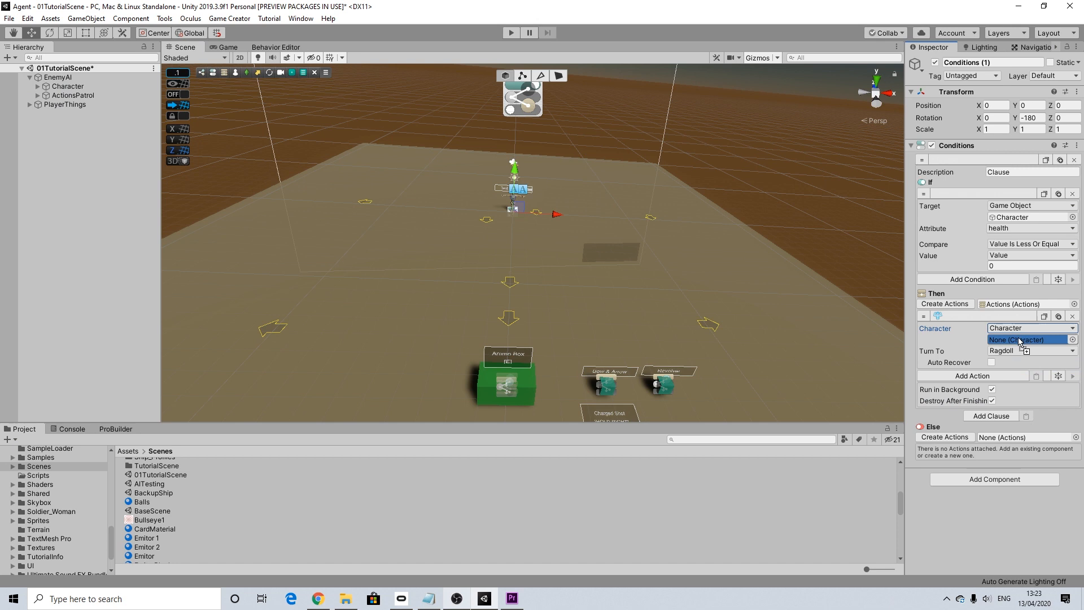
pyautogui.moveTo(1019, 341); pyautogui.dragTo(1019, 340)
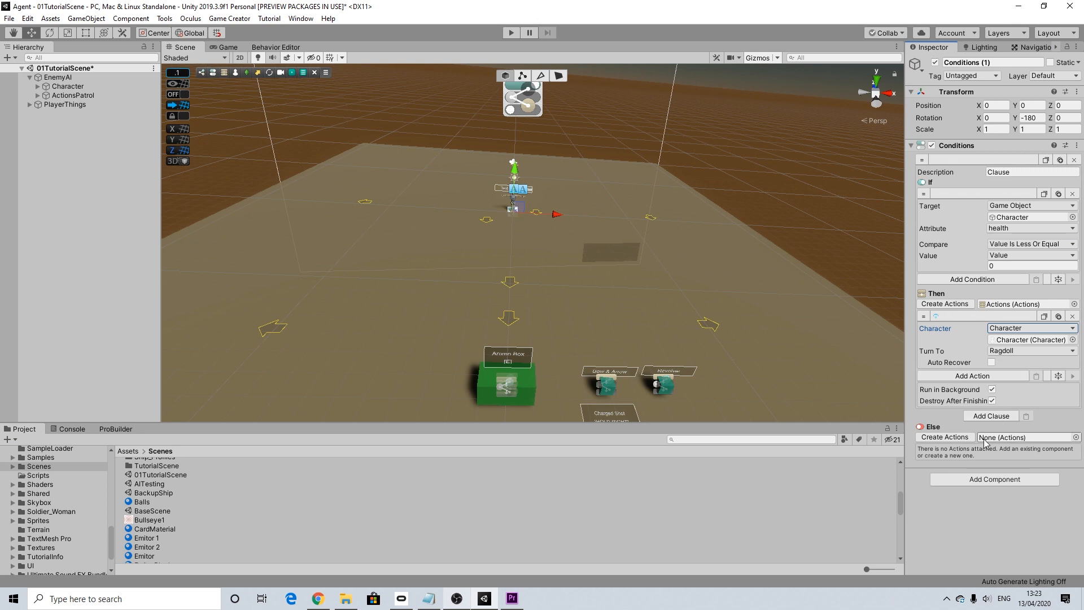
pyautogui.click(998, 266)
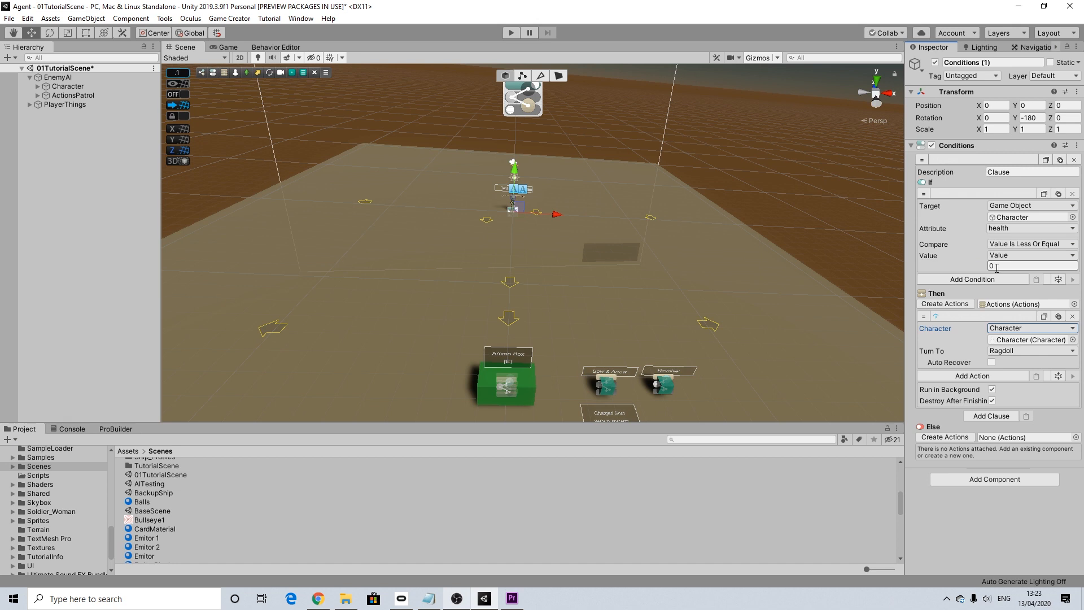
# Create actions for the Else branch of the enemy's Conditions and add a Change Attribute action to them.
pyautogui.click(955, 438)
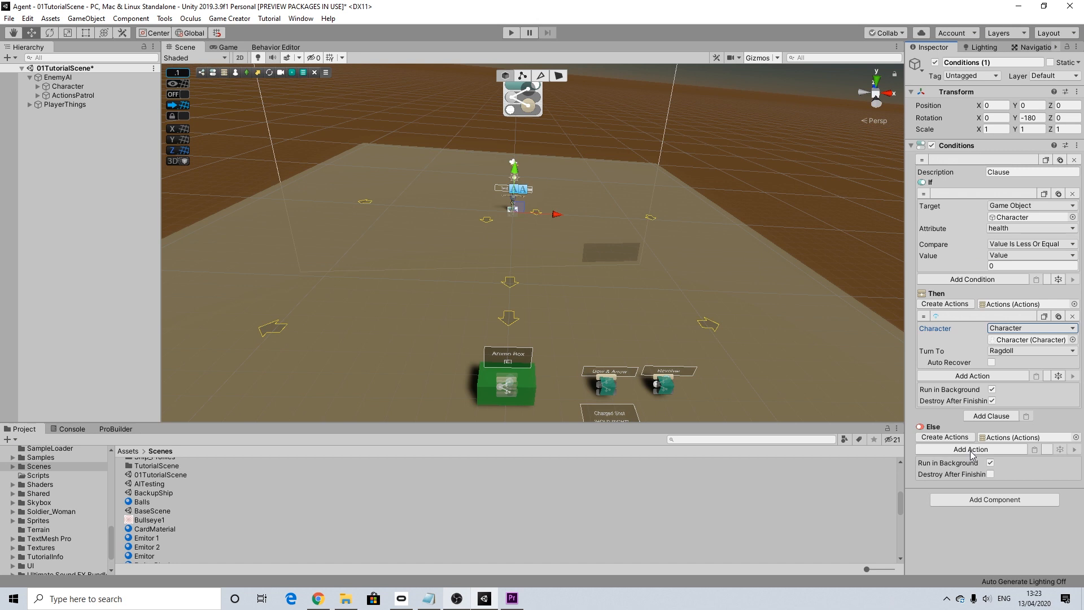
pyautogui.click(972, 450)
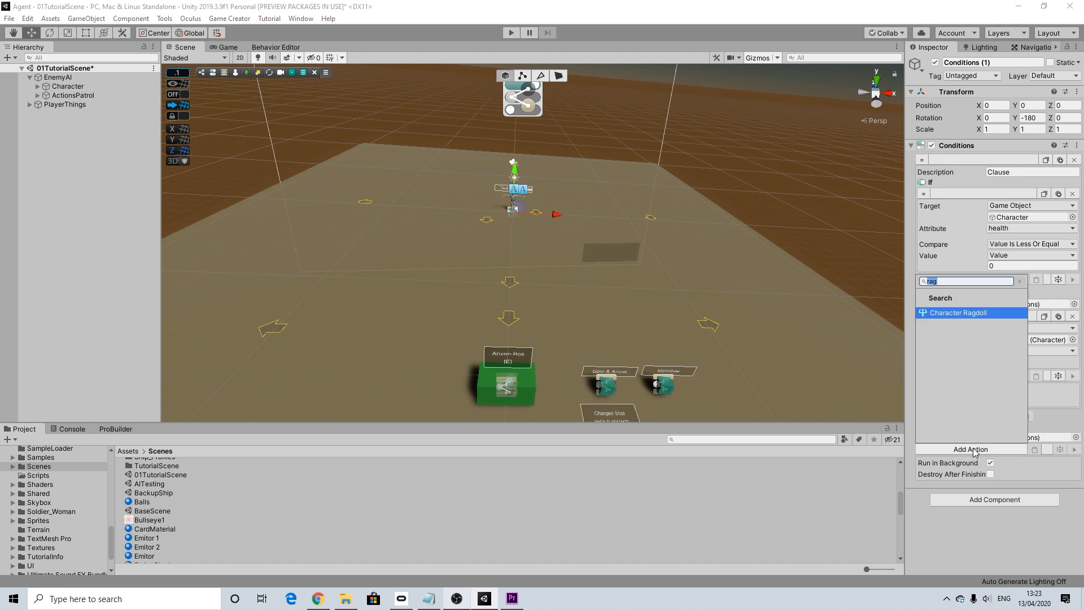
pyautogui.press('BackSpace')
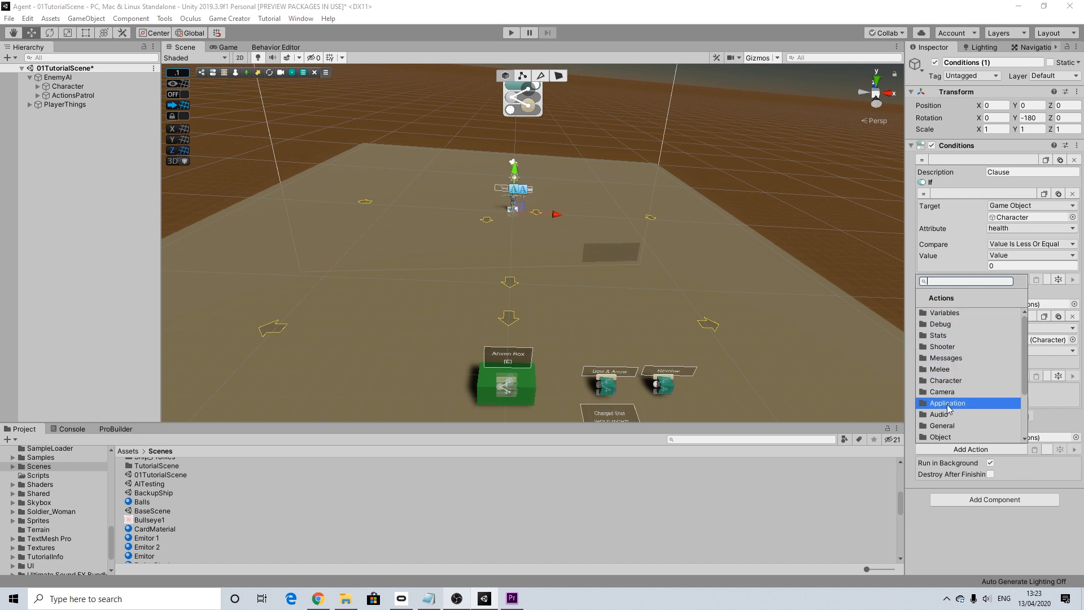
pyautogui.click(947, 336)
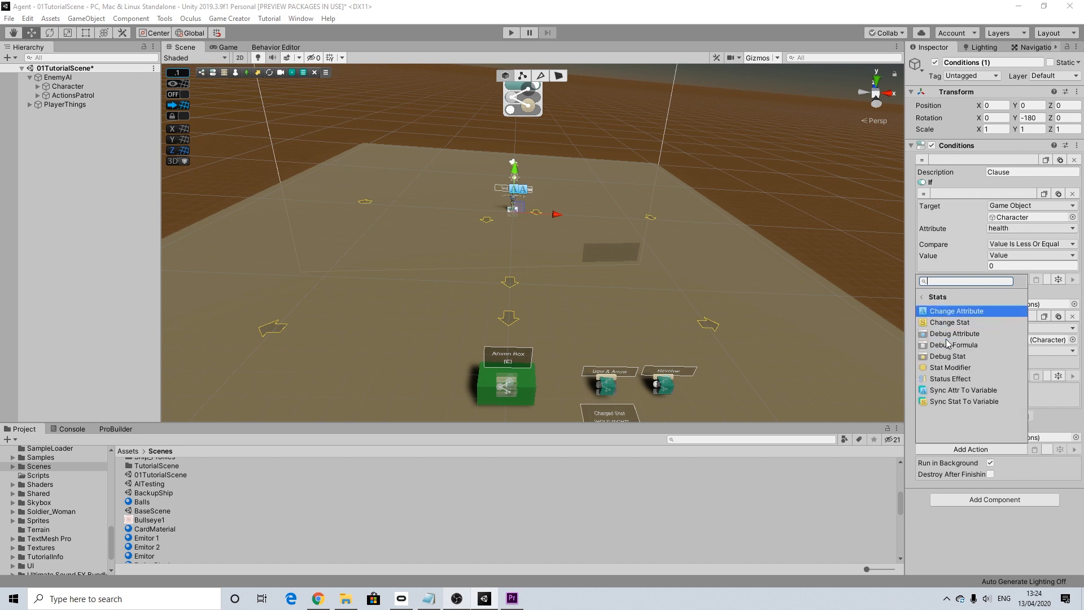
pyautogui.click(958, 311)
pyautogui.scroll(-1, 1011, 440)
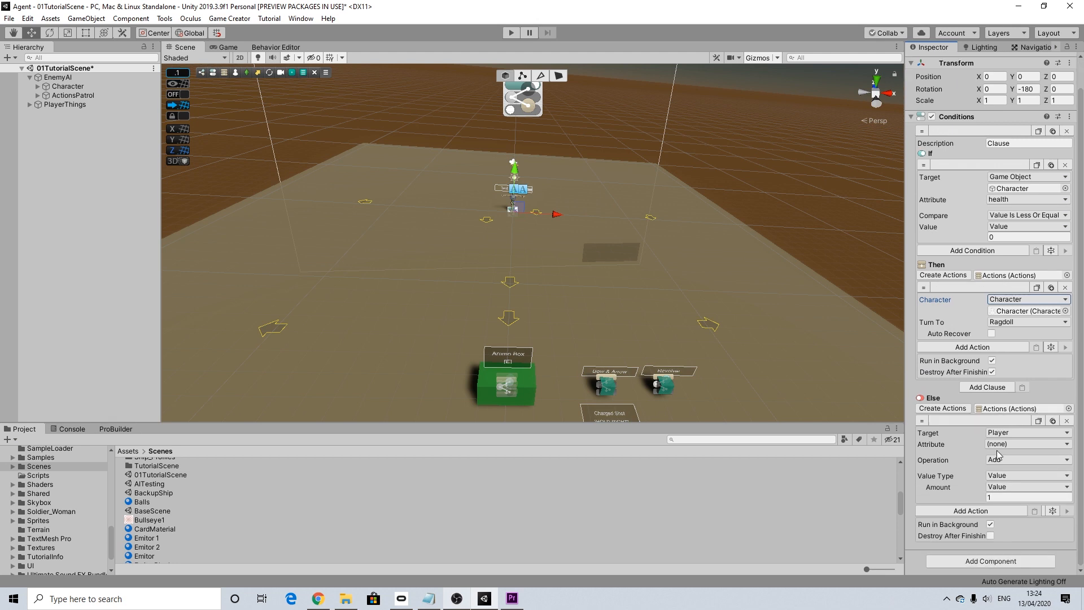
# Target the Change Attribute action at the EnemyAI parent's Character as Game Object and choose the health attribute.
pyautogui.click(1016, 432)
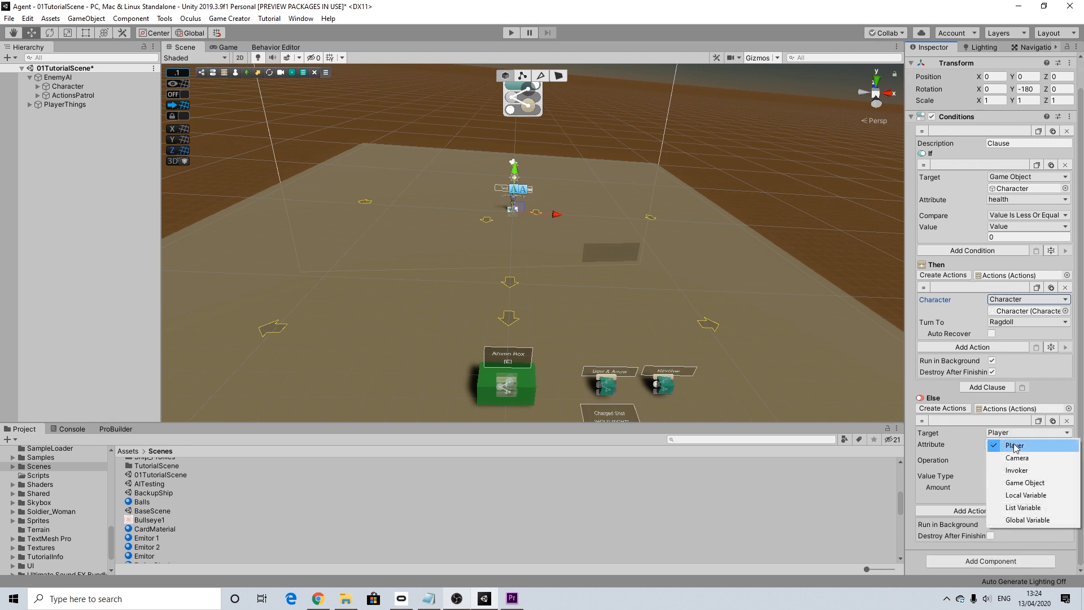
pyautogui.click(1021, 483)
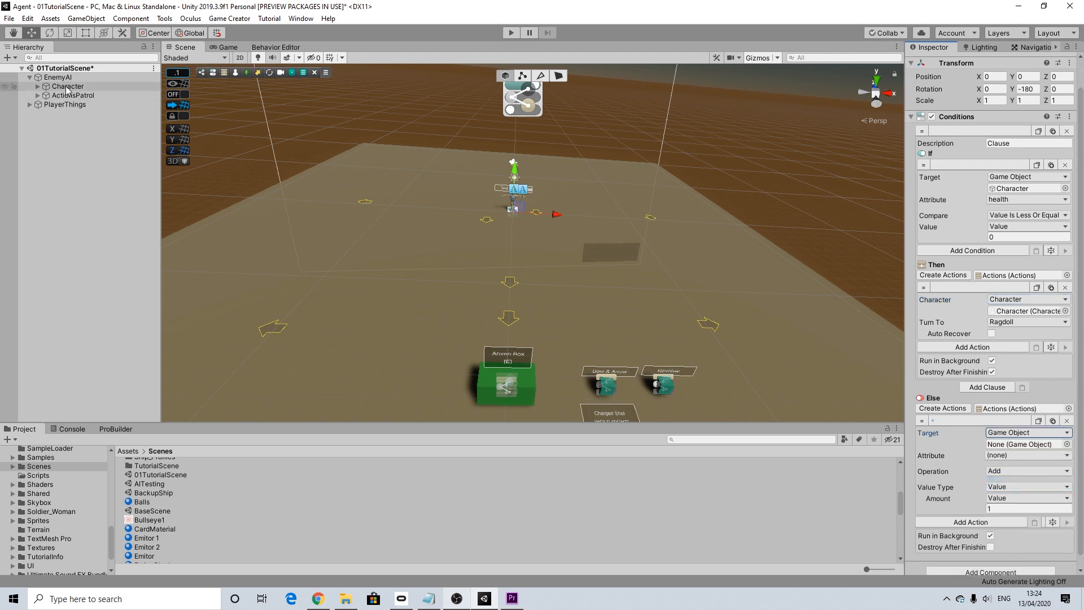
pyautogui.click(1011, 455)
pyautogui.click(1007, 304)
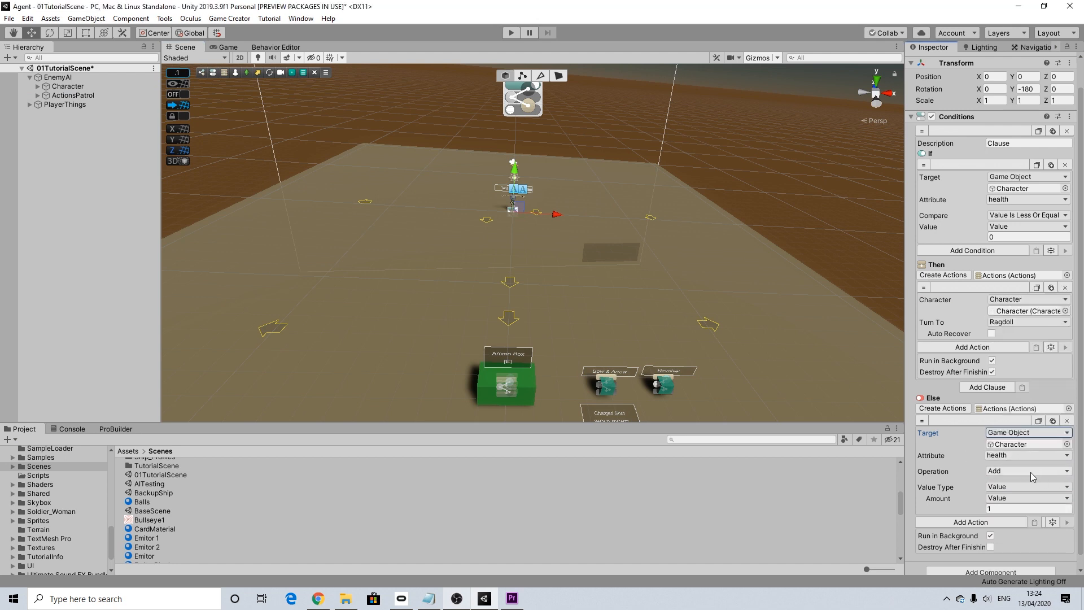
# Set the amount added to the enemy's health by the Else action to -20.
pyautogui.scroll(-1, 1031, 472)
pyautogui.click(997, 497)
pyautogui.click(997, 496)
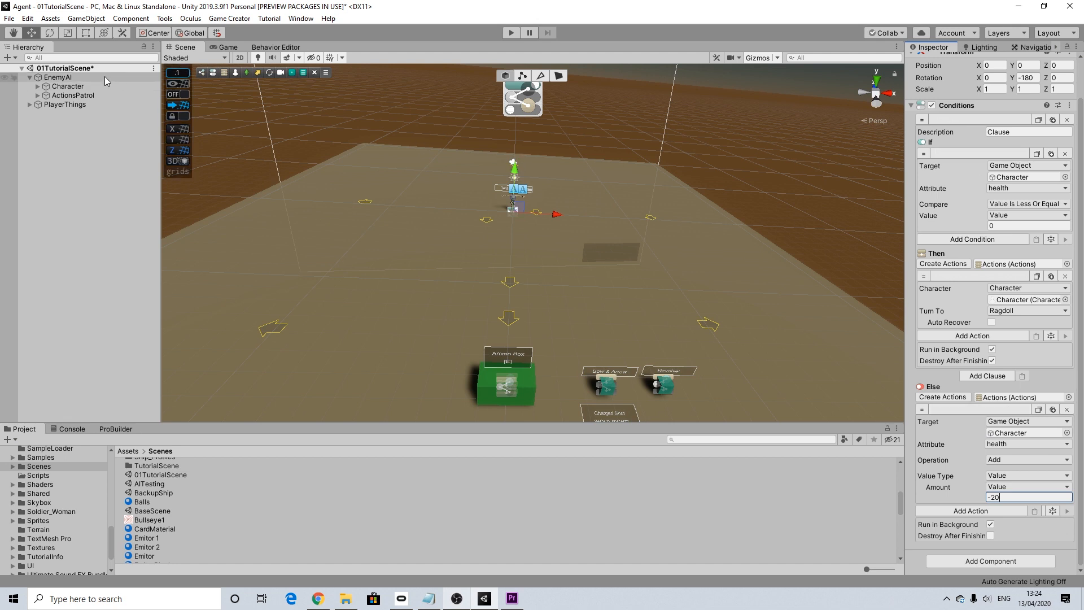
pyautogui.scroll(2, 926, 155)
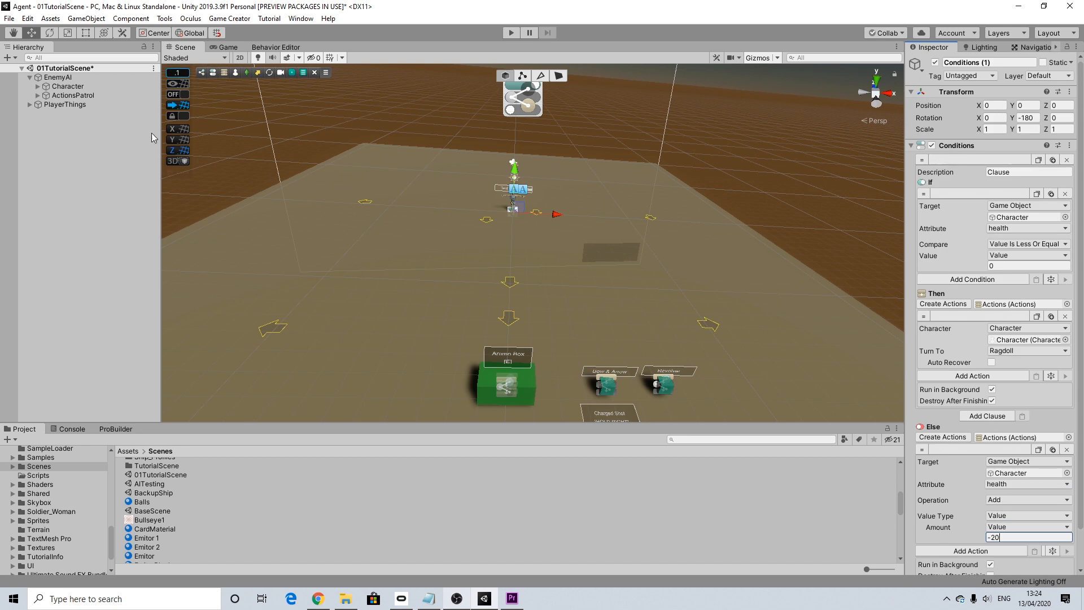
# Examine the enemy Character's components and the move and wait actions in ActionsPatrol.
pyautogui.click(68, 87)
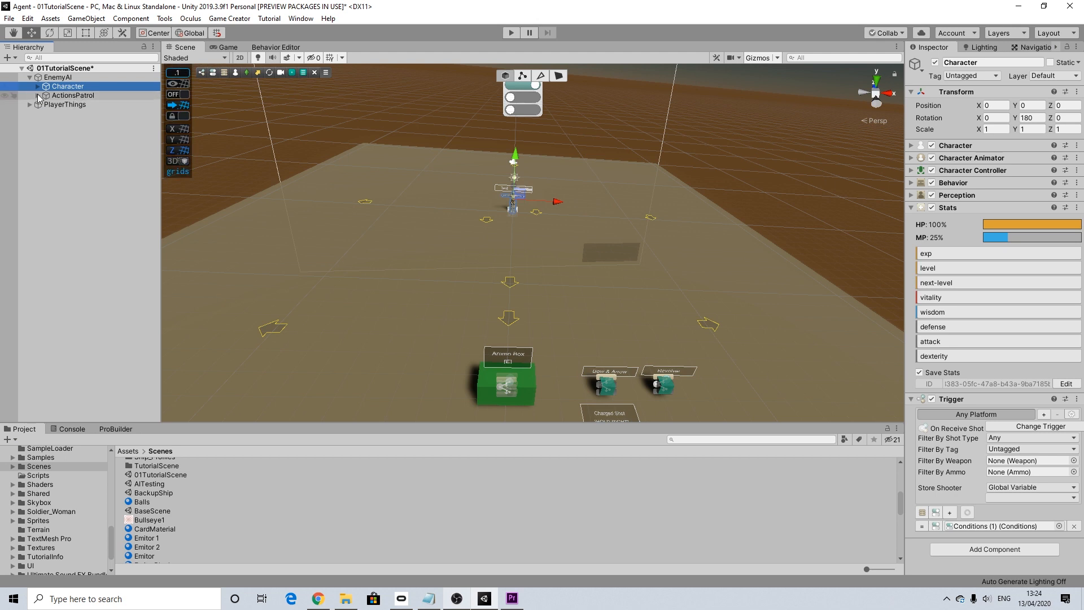
pyautogui.click(73, 96)
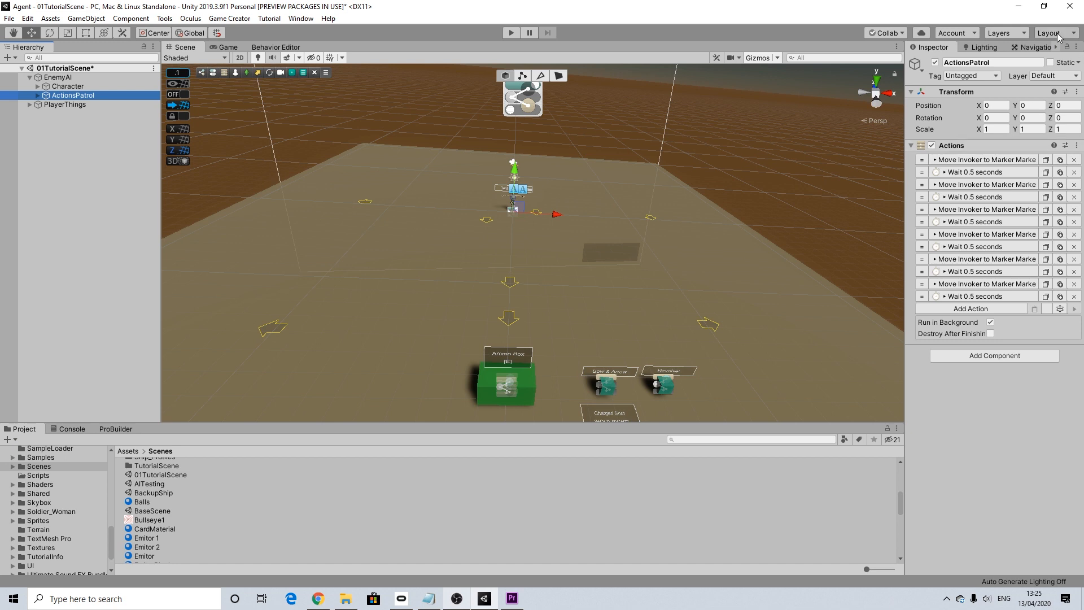
pyautogui.click(933, 159)
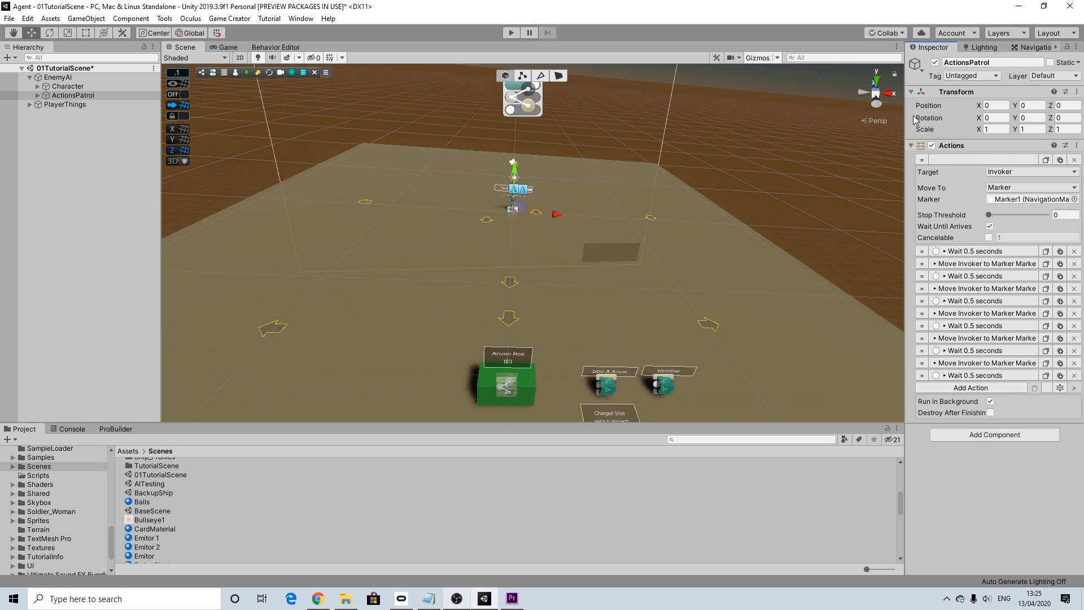
pyautogui.click(912, 146)
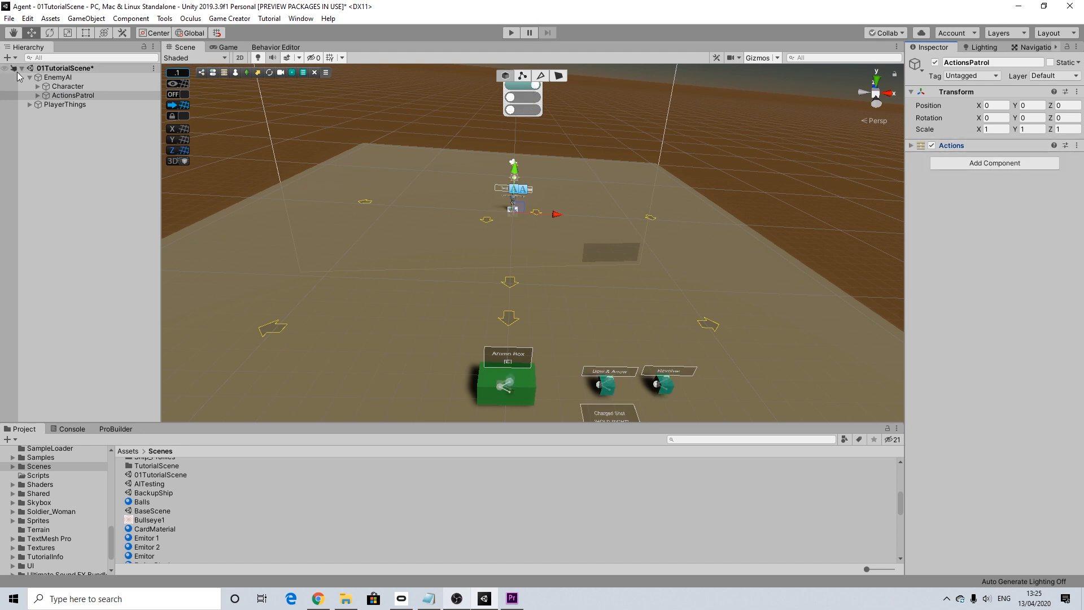
pyautogui.click(76, 88)
pyautogui.click(73, 95)
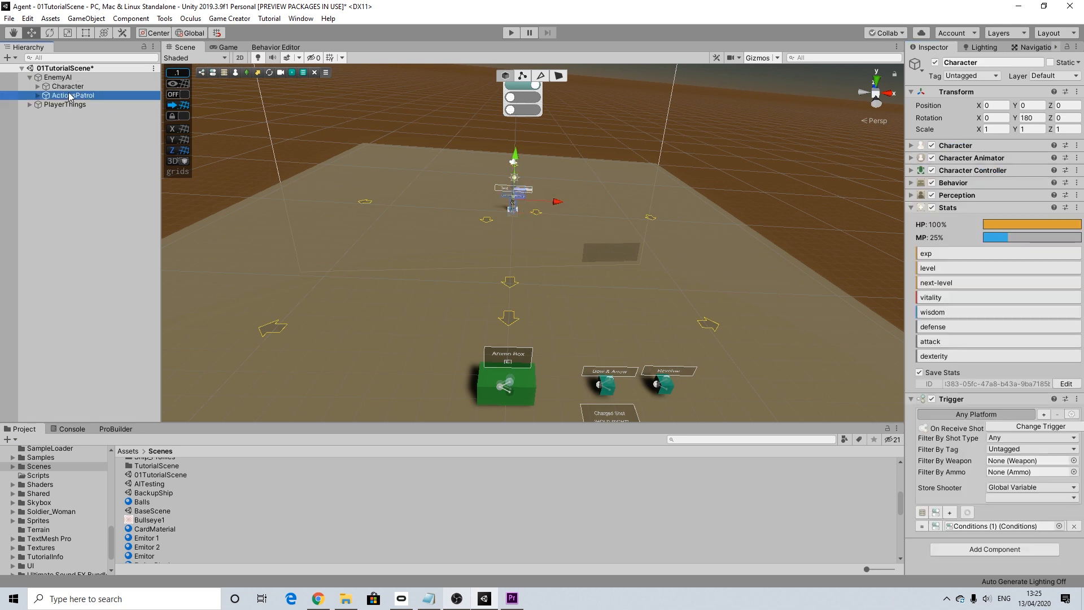
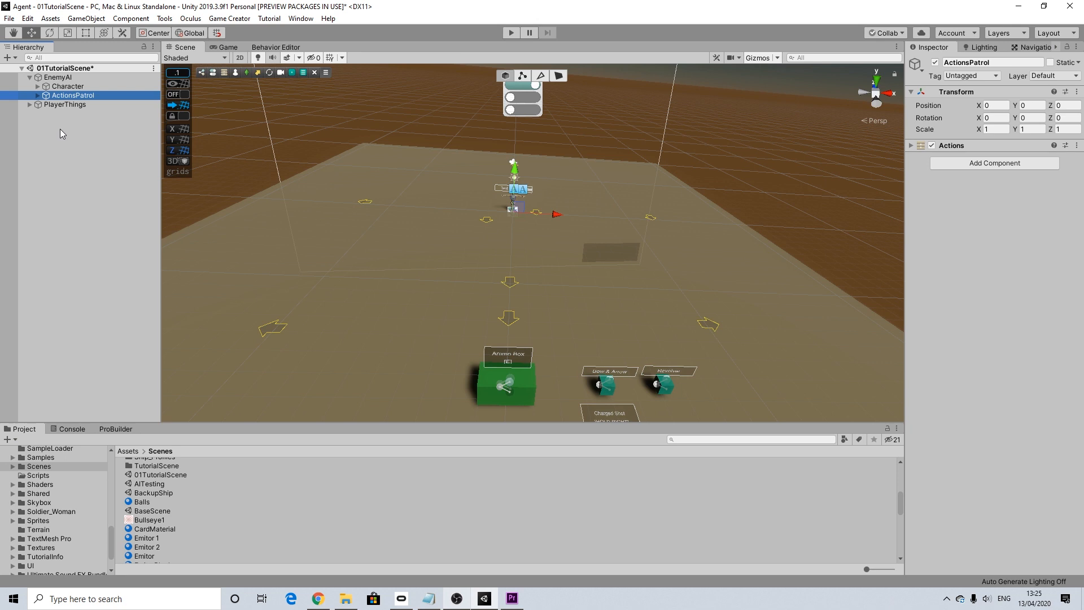
# Create an empty child object under EnemyAI and name it ActionsCombat.
pyautogui.rightClick(59, 129)
pyautogui.rightClick(55, 79)
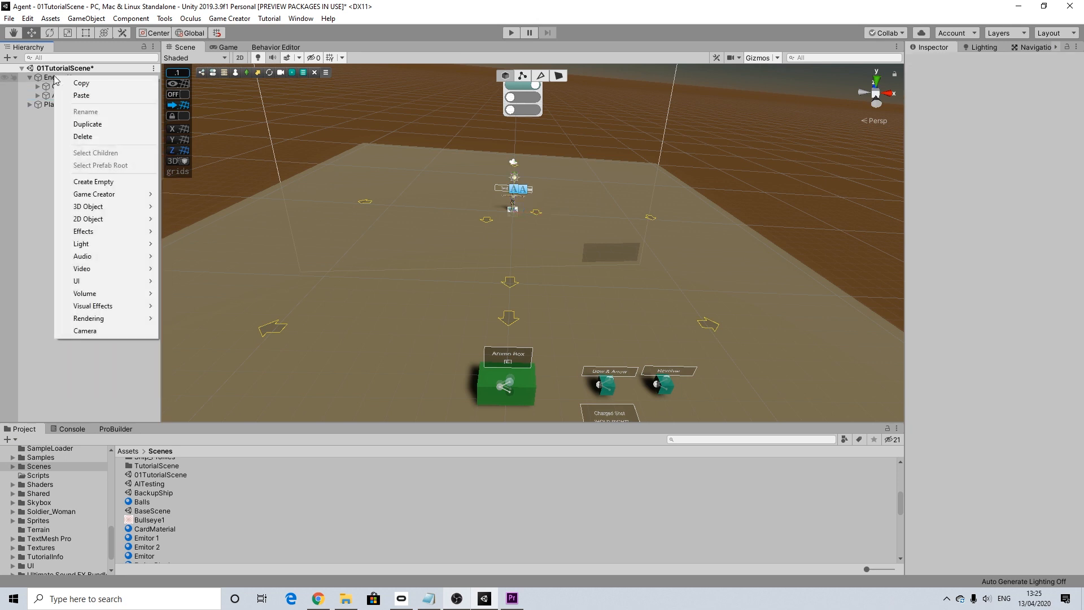
pyautogui.click(94, 181)
pyautogui.moveTo(64, 115); pyautogui.dragTo(67, 90)
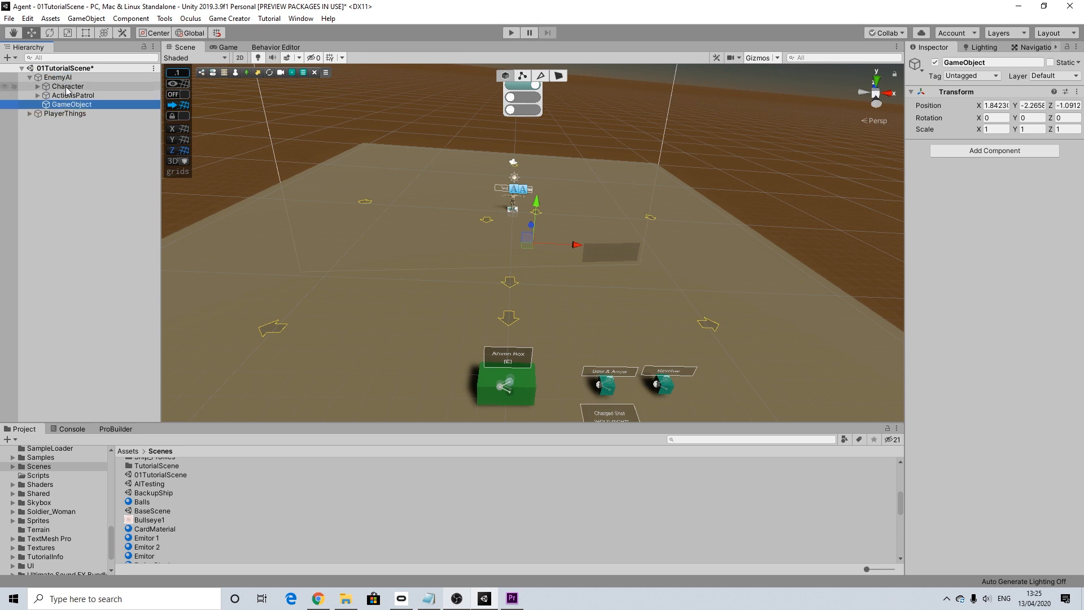
pyautogui.rightClick(70, 105)
pyautogui.click(113, 138)
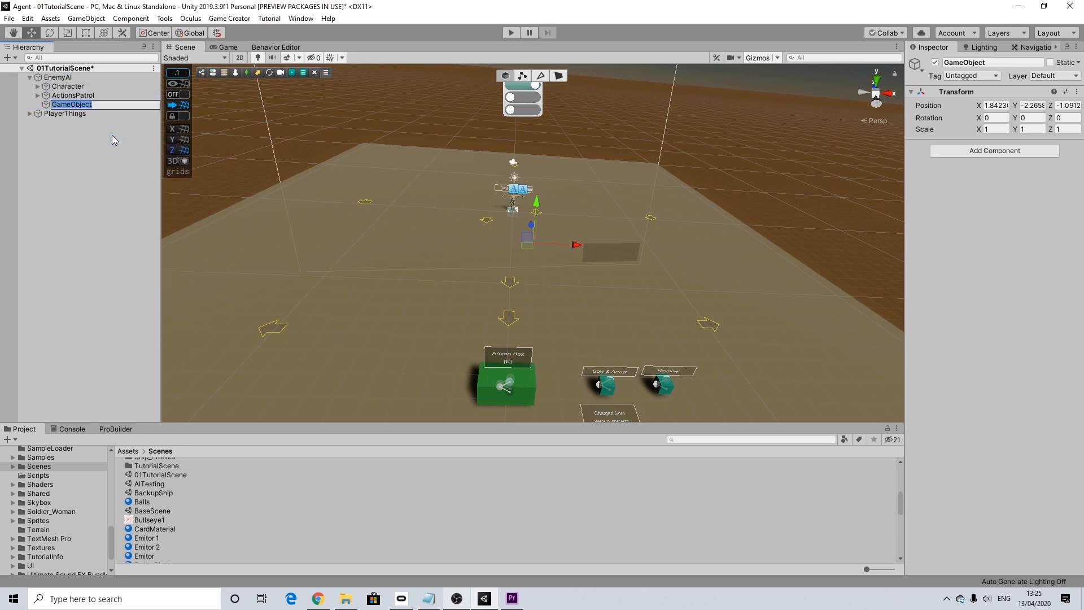
pyautogui.write('ActionsCombat')
pyautogui.press('Return')
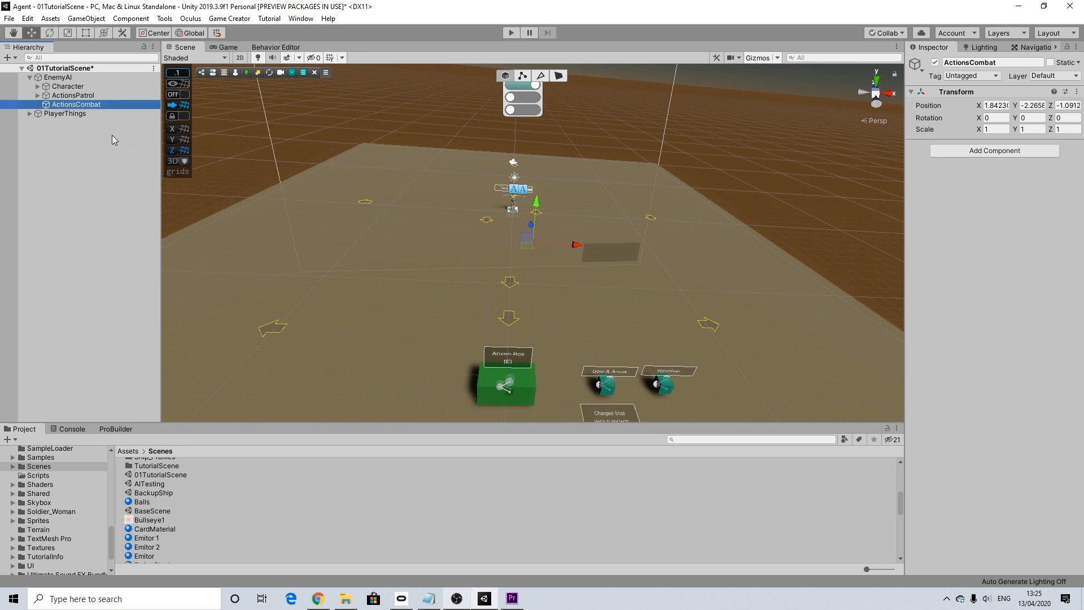
# Add an Actions component to ActionsCombat and expand it.
pyautogui.scroll(-3, 533, 255)
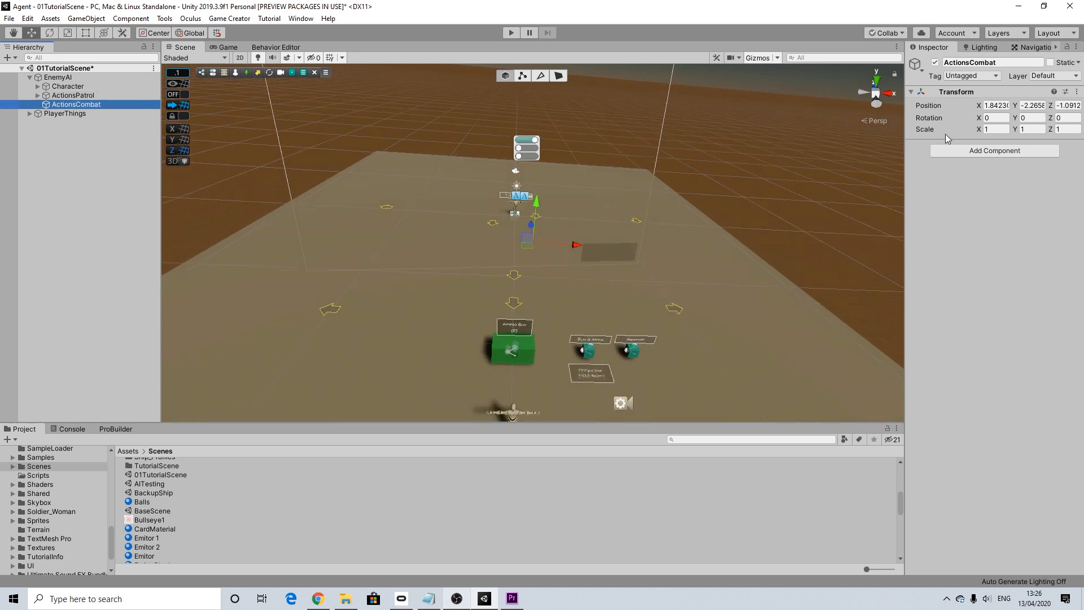
pyautogui.click(986, 151)
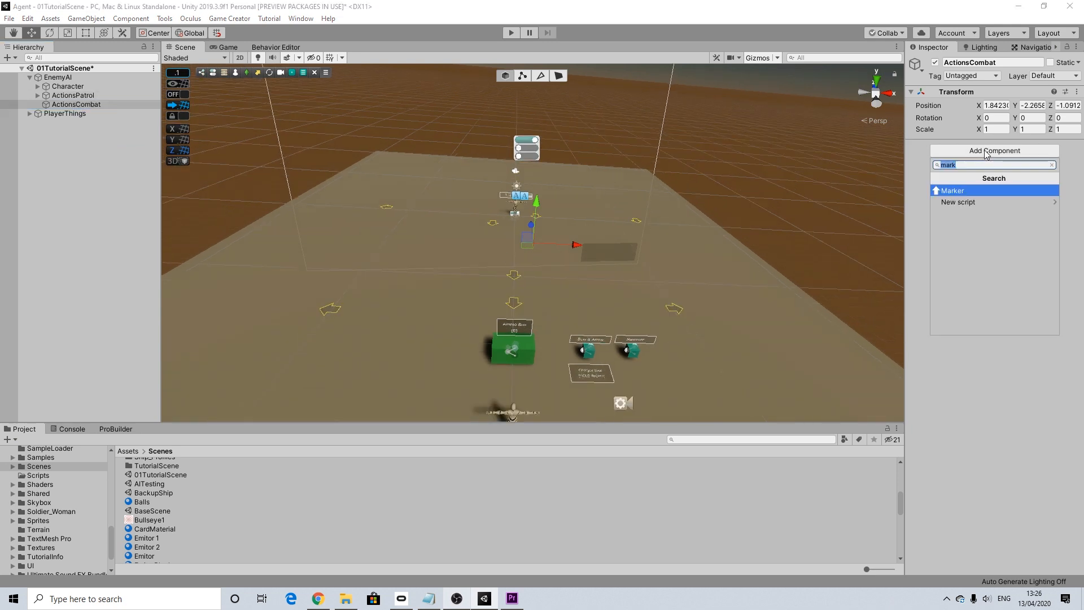
pyautogui.write('actions')
pyautogui.press('Return')
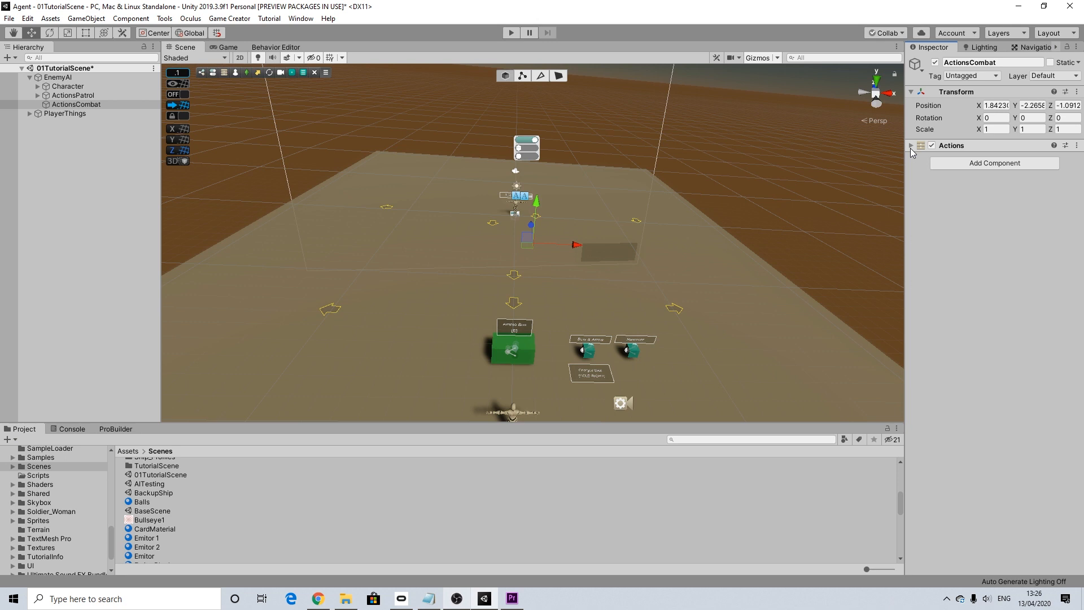
pyautogui.click(910, 148)
# Add a Character Follow action to ActionsCombat.
pyautogui.click(932, 159)
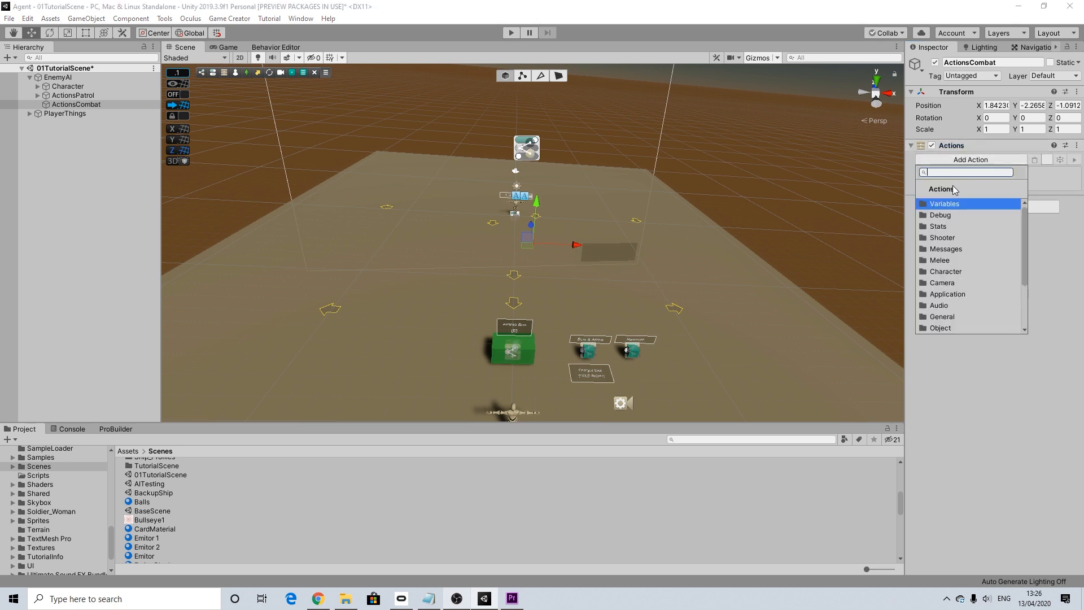
pyautogui.write('fl')
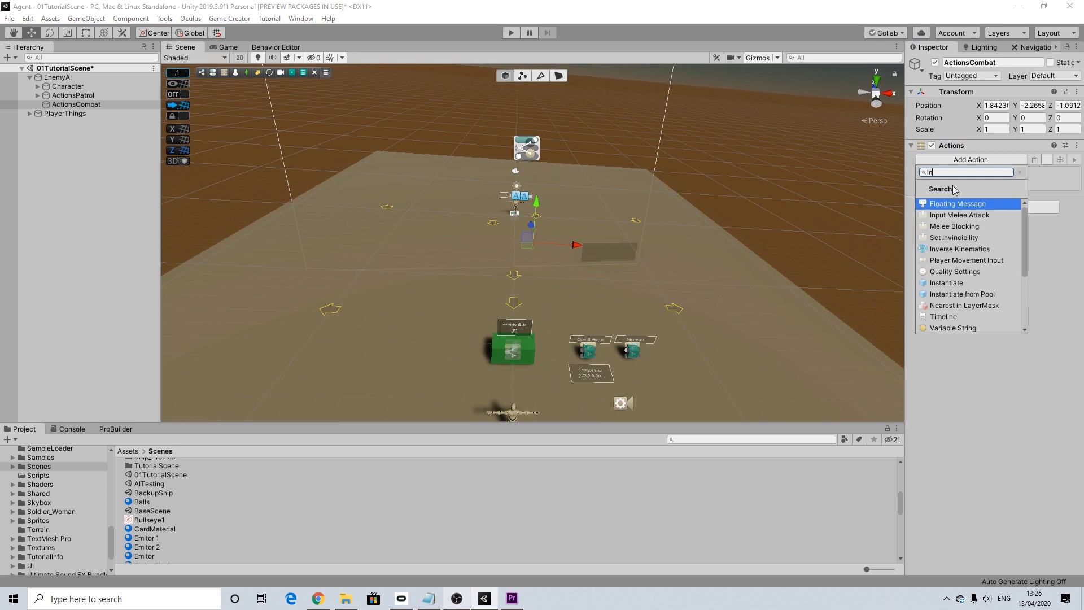
pyautogui.press('BackSpace')
pyautogui.write('oll')
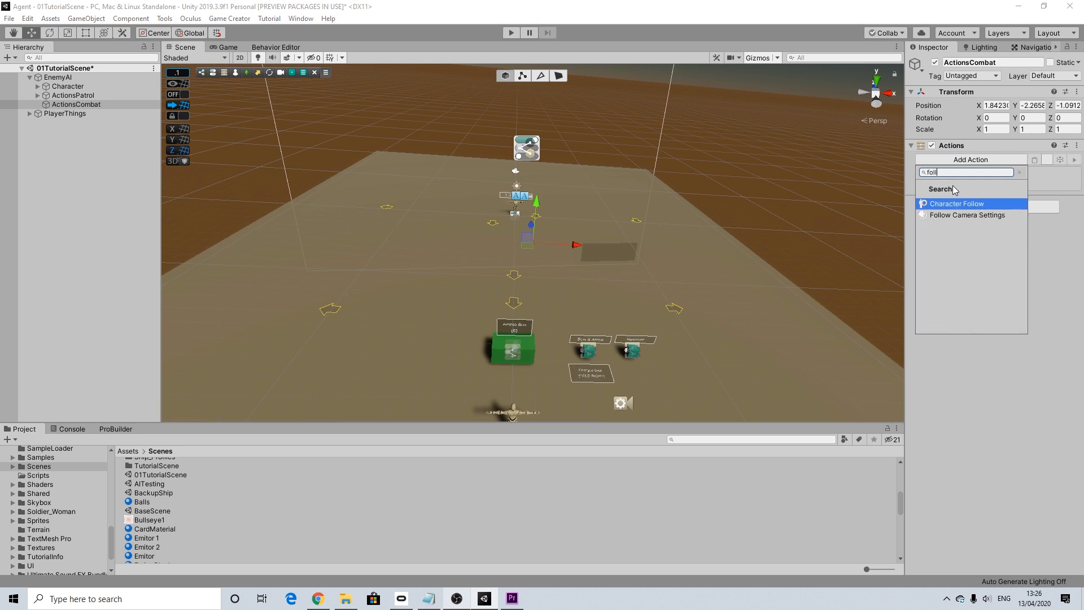
pyautogui.click(949, 204)
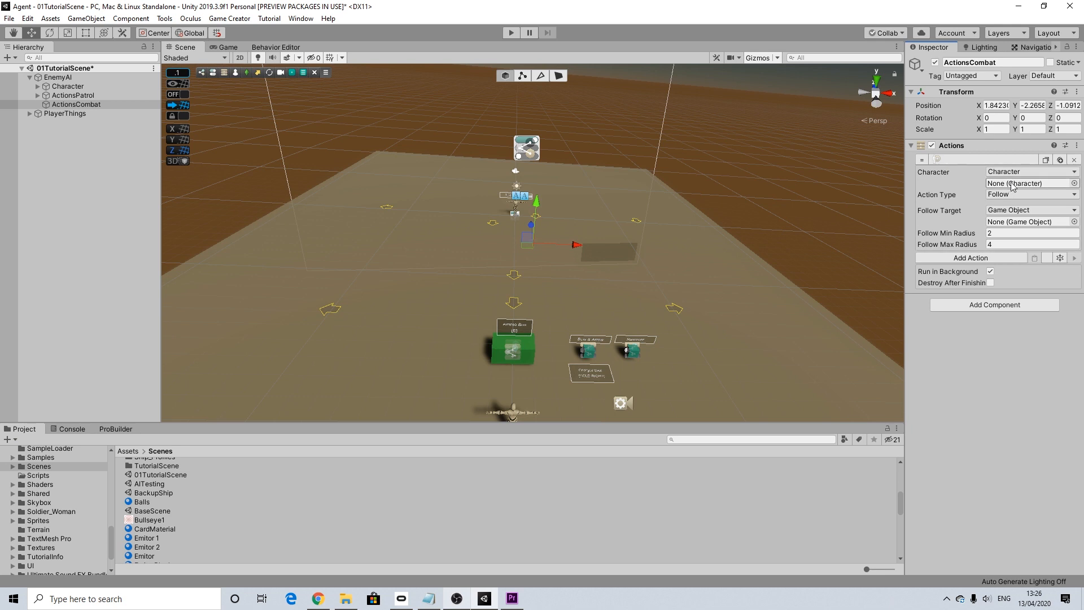
# Set the follow action's Character to Invoker and its Follow Target to Player.
pyautogui.click(1011, 171)
pyautogui.click(1011, 195)
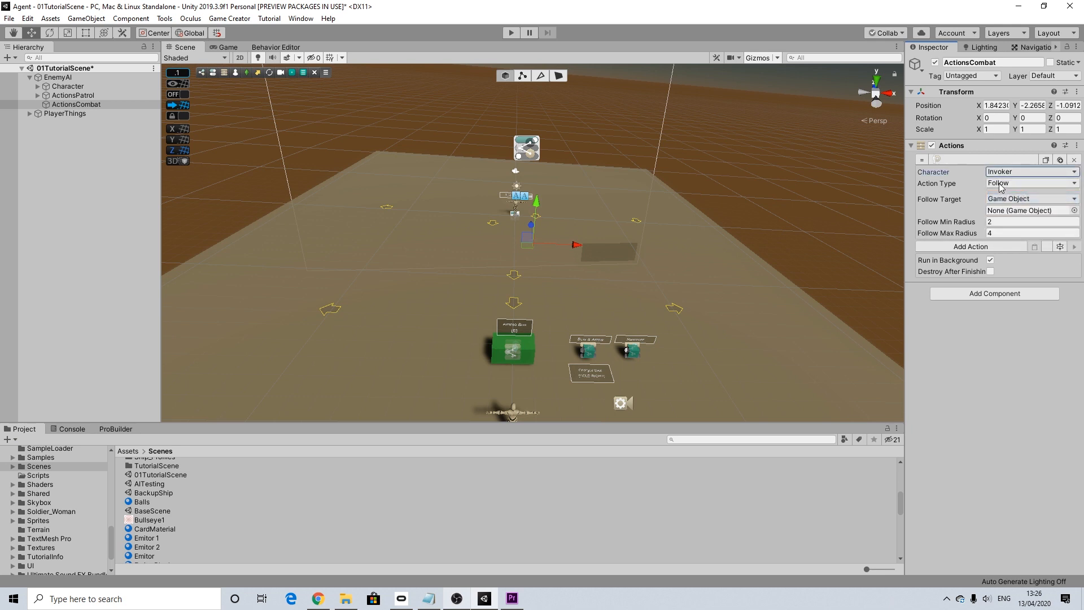
pyautogui.click(1015, 199)
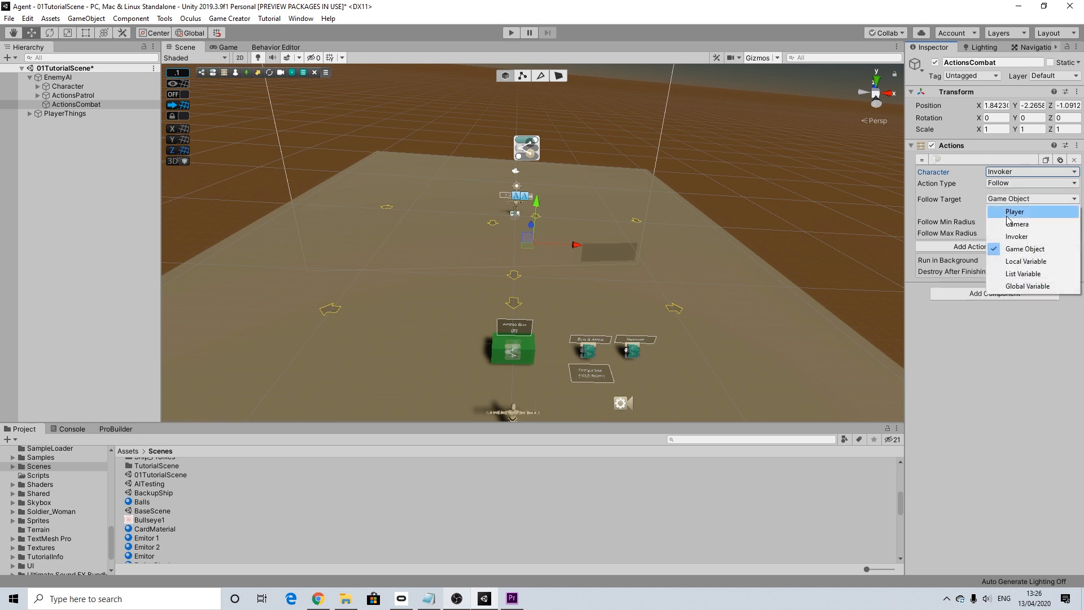
pyautogui.click(1016, 212)
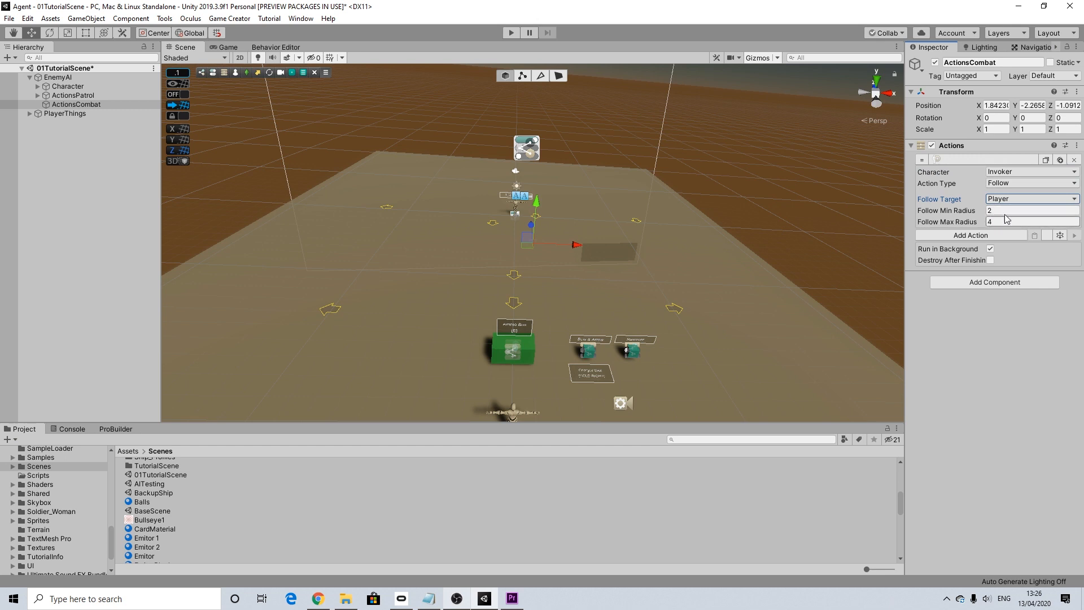
# Add a Wait action after the follow action, with a time to wait of 0.5 seconds.
pyautogui.click(972, 235)
pyautogui.write('wait')
pyautogui.press('Return')
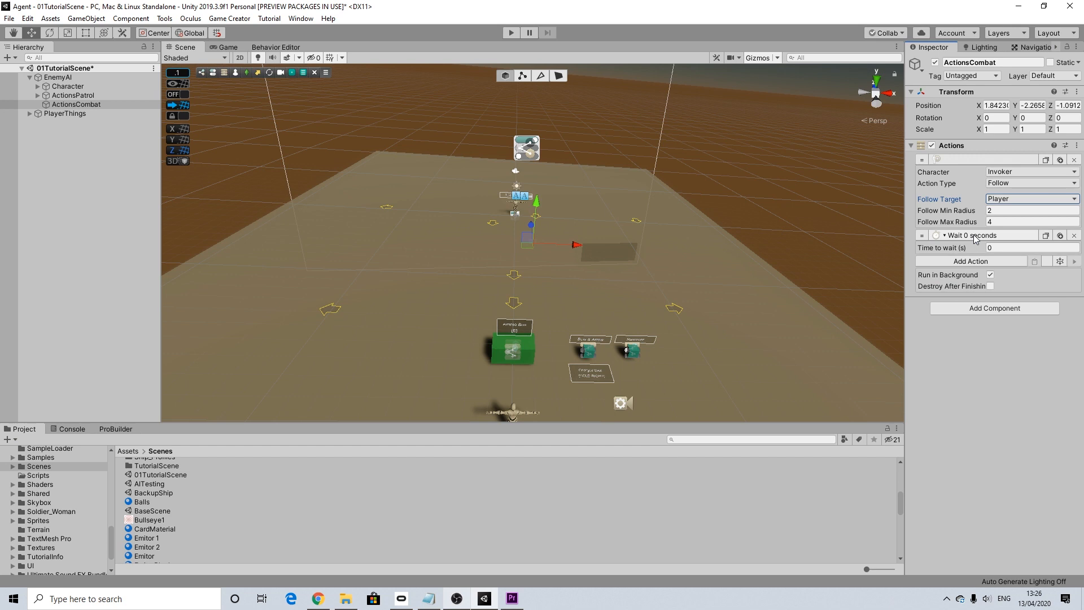
pyautogui.click(990, 247)
pyautogui.write('0.5')
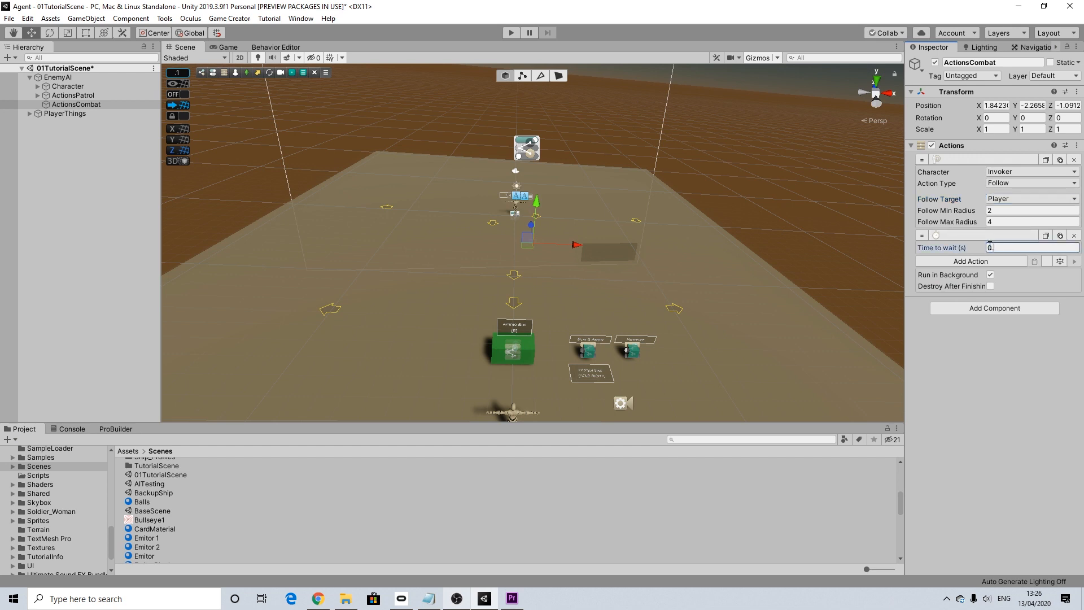
pyautogui.press('Return')
# Add a second Character Follow action after the wait, with Character set to Invoker and Action Type set to Stop Follow.
pyautogui.click(960, 261)
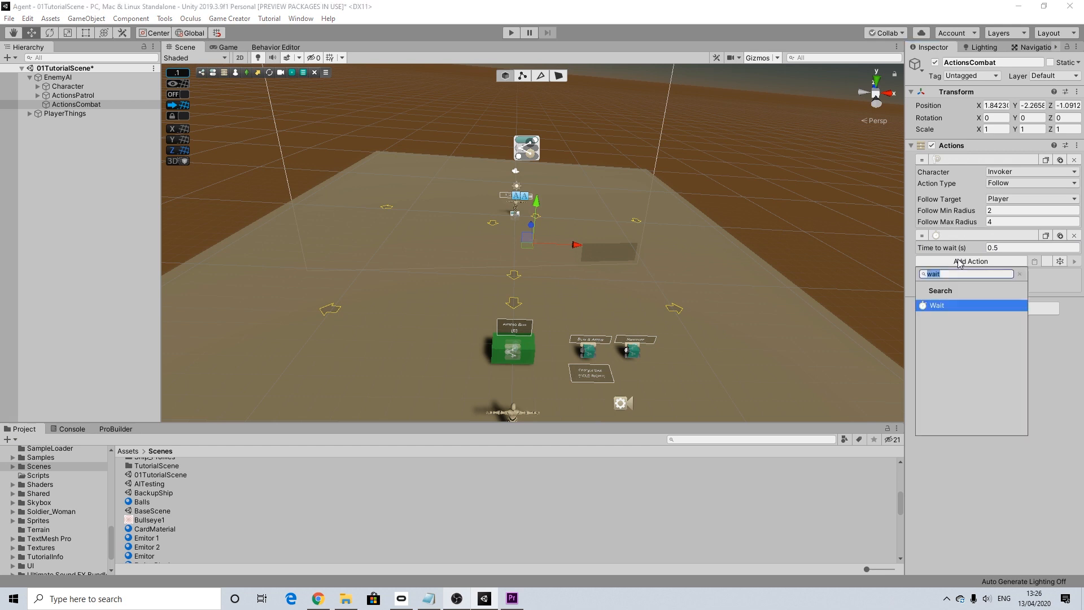
pyautogui.write('foll')
pyautogui.click(969, 305)
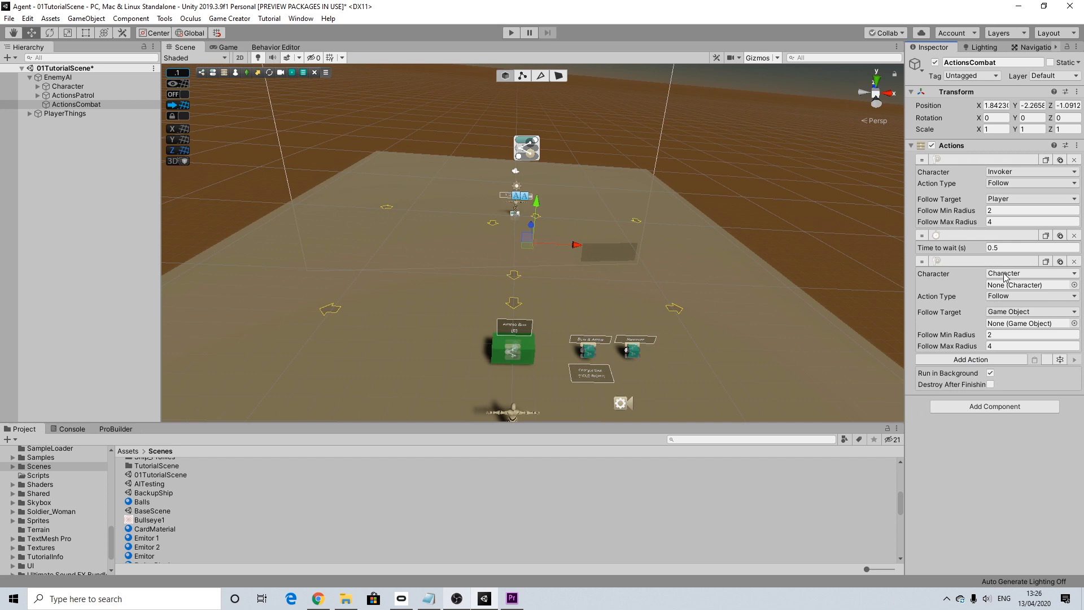
pyautogui.click(1005, 275)
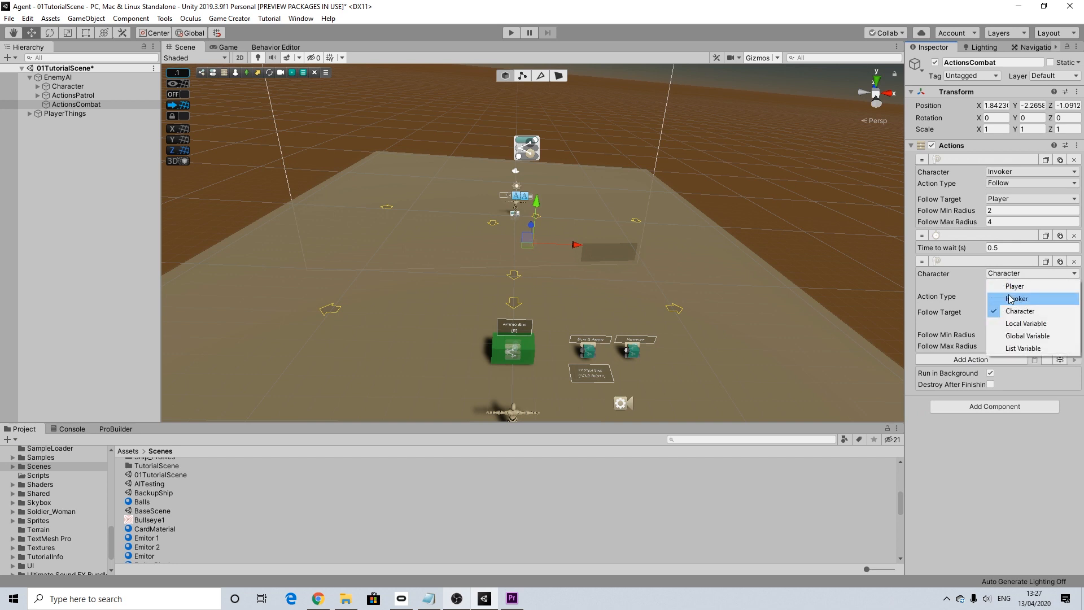
pyautogui.click(1010, 299)
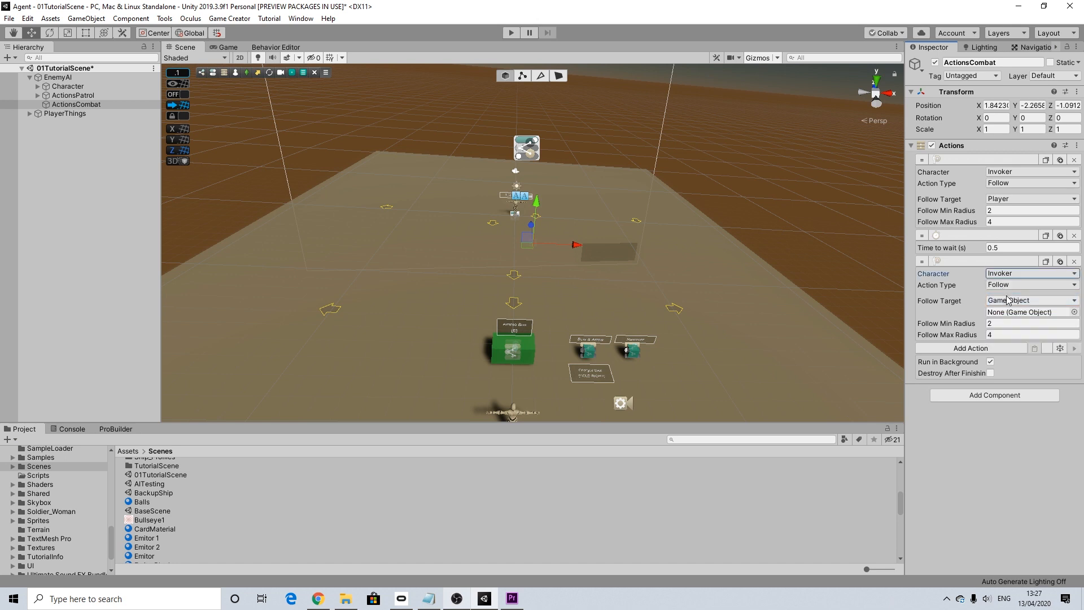
pyautogui.click(1006, 287)
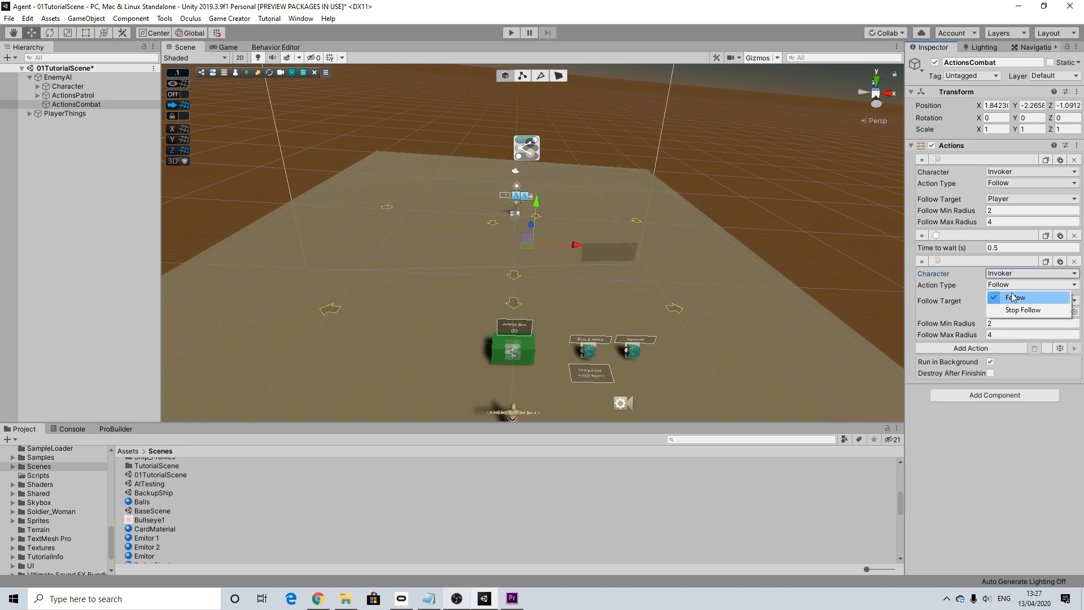
pyautogui.click(1015, 310)
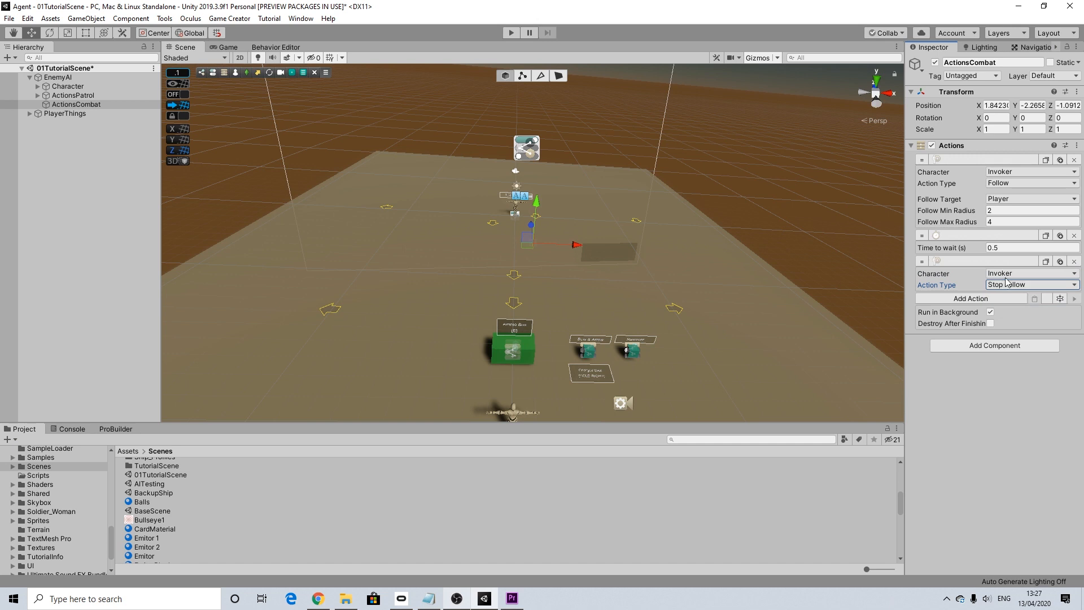
# Add a Weapon Aim action to ActionsCombat and set its Shooter to Invoker.
pyautogui.click(975, 300)
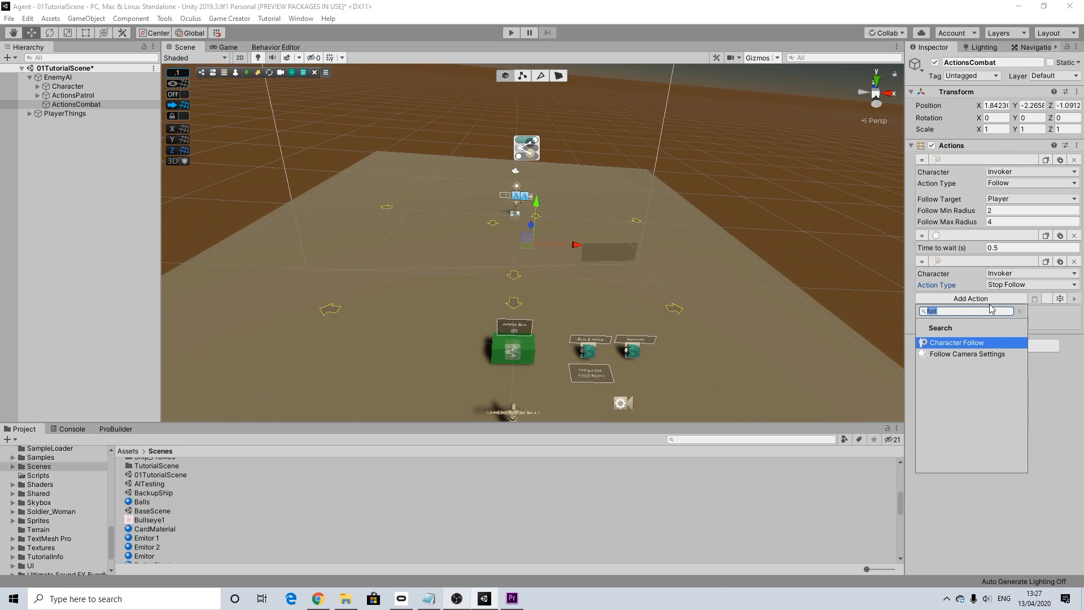
pyautogui.press('BackSpace')
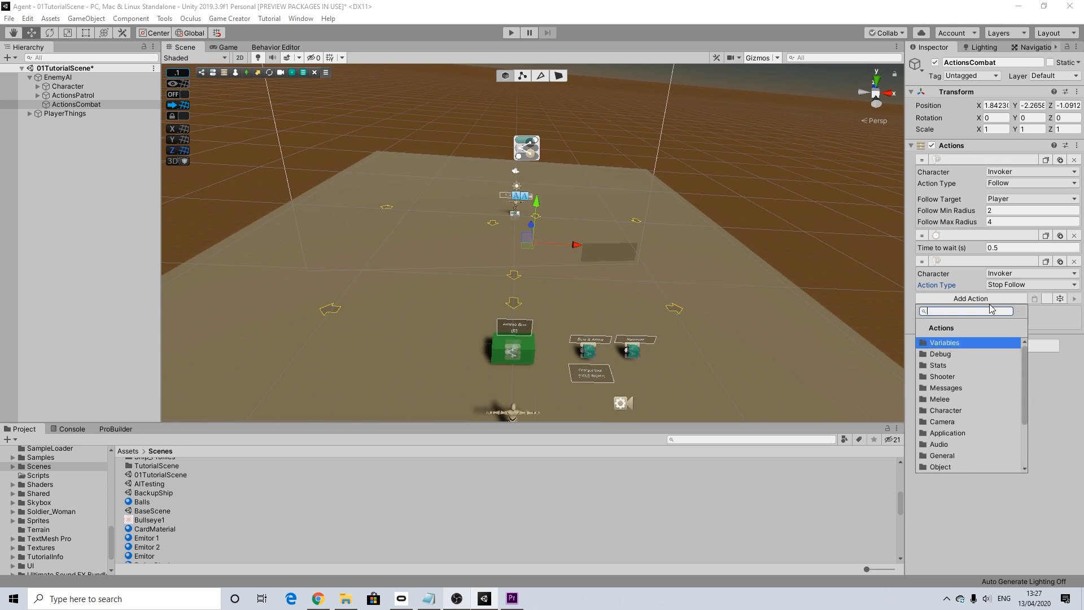
pyautogui.write('aim')
pyautogui.press('Return')
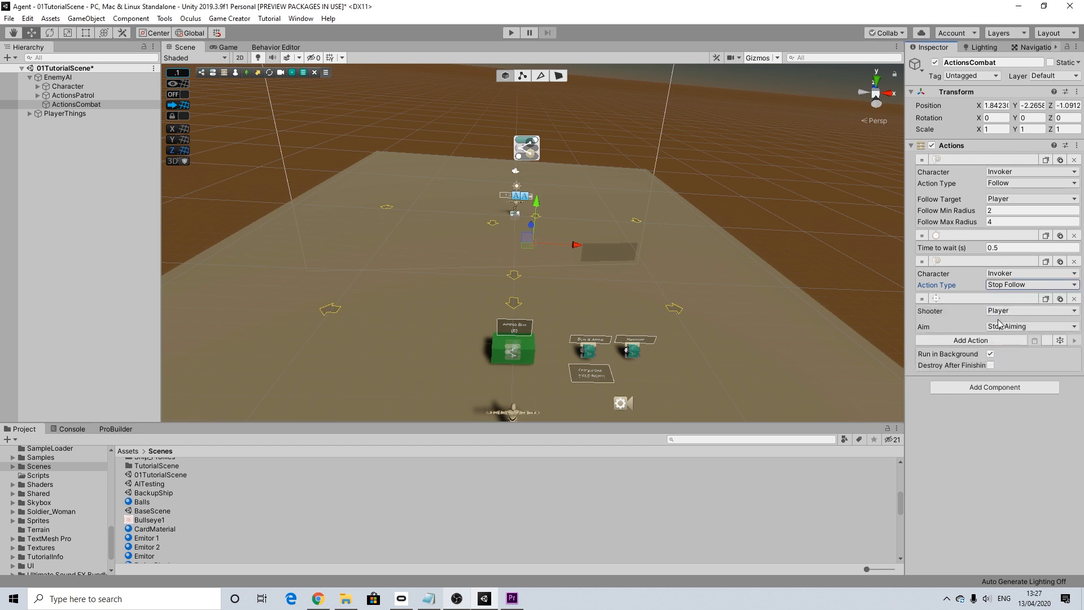
pyautogui.click(1003, 314)
pyautogui.click(1014, 347)
# Set the weapon aim action to Aim At Position with Player as its Target.
pyautogui.click(1008, 327)
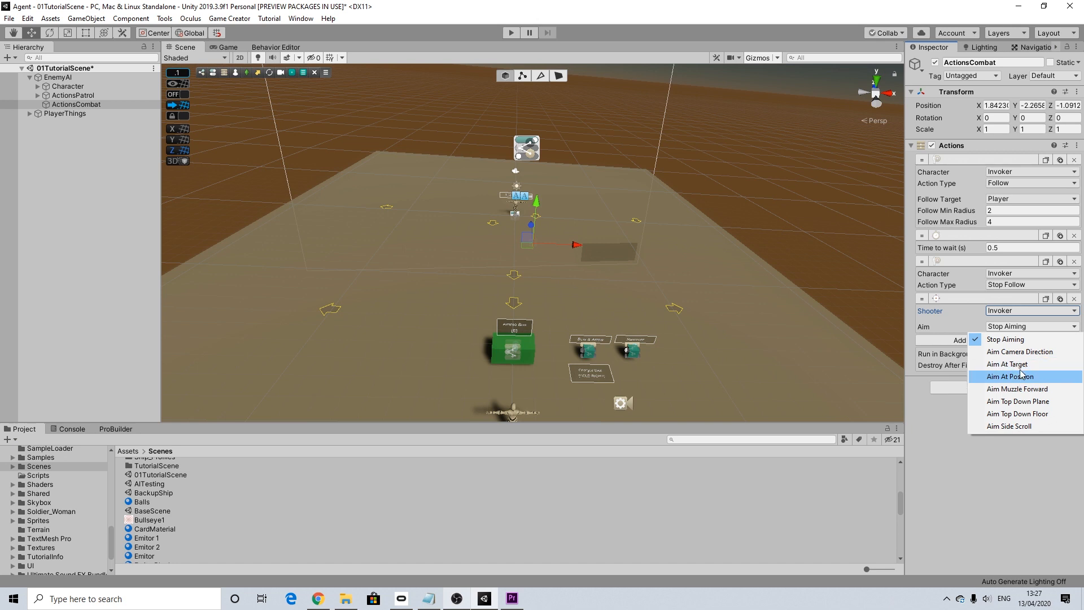
pyautogui.click(1012, 377)
pyautogui.click(1009, 337)
pyautogui.click(1009, 352)
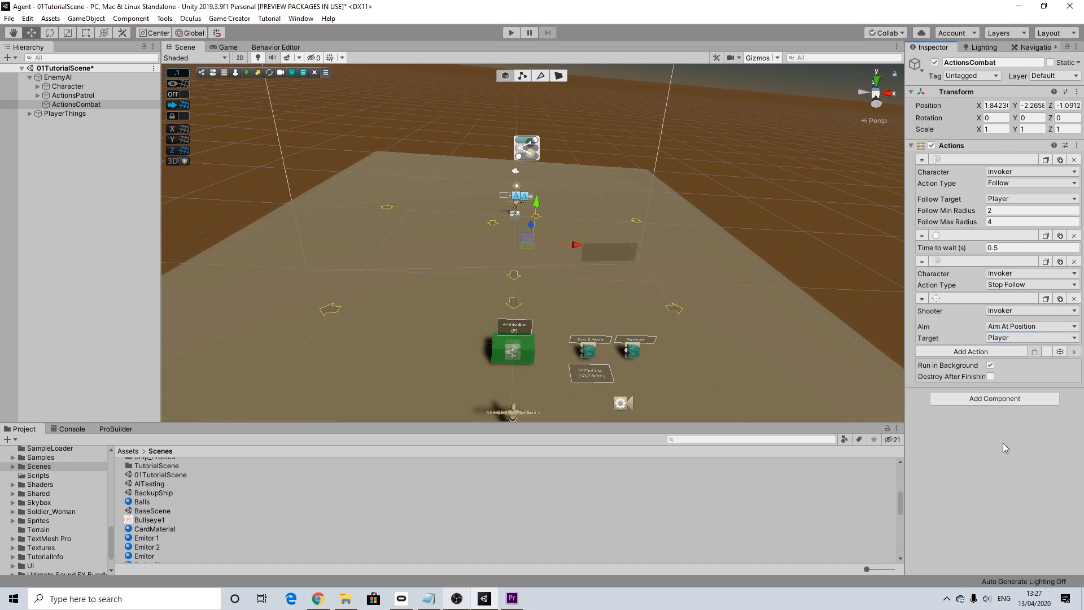
# Add a Character Rotate Towards action with Character set to Invoker and Target set to Player.
pyautogui.click(972, 352)
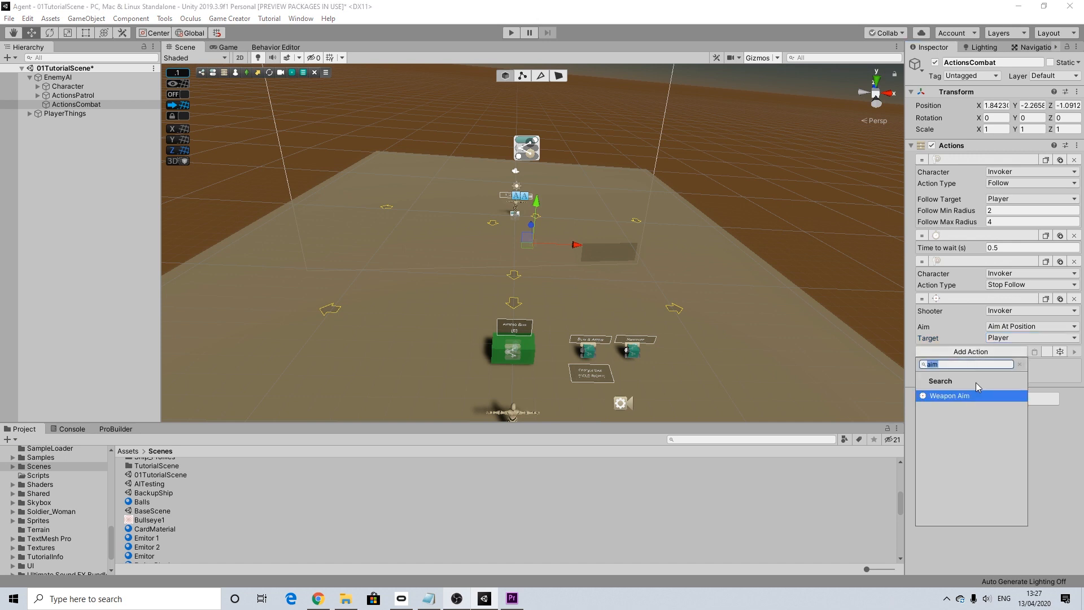
pyautogui.write('rot')
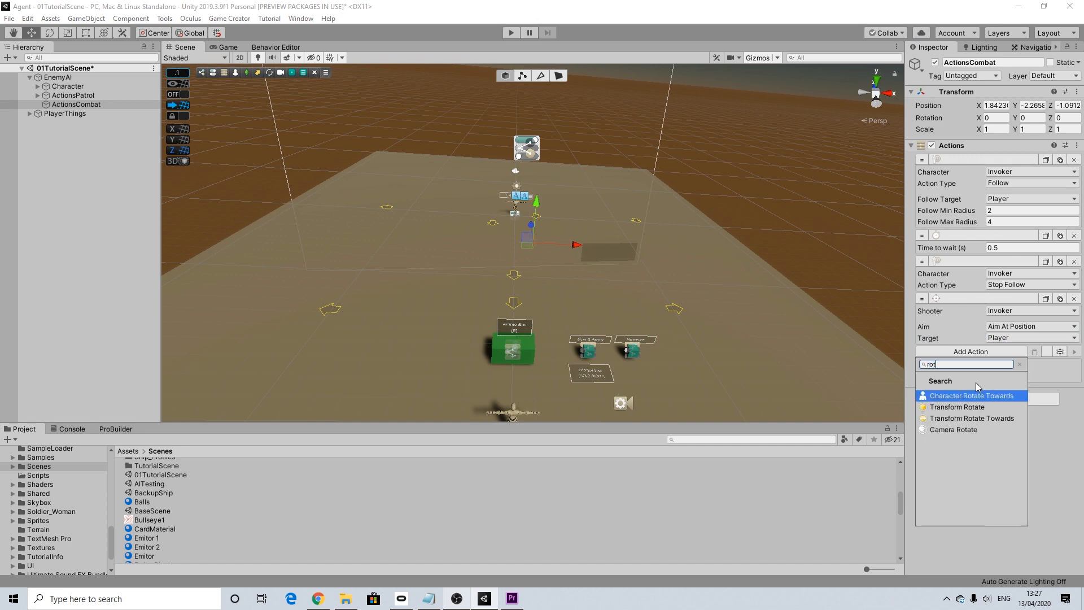
pyautogui.click(982, 395)
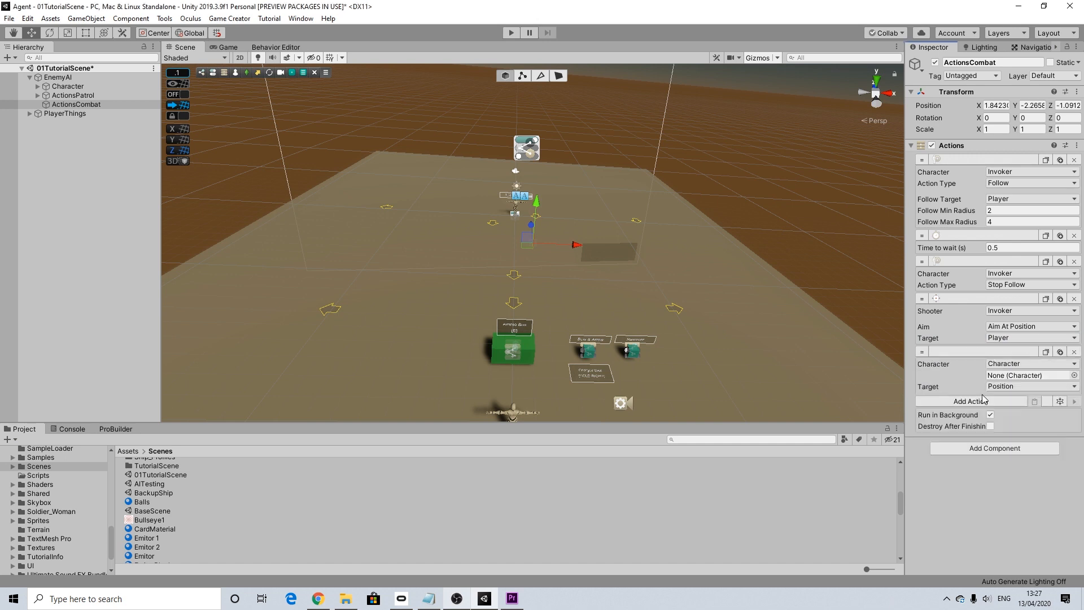
pyautogui.click(1011, 363)
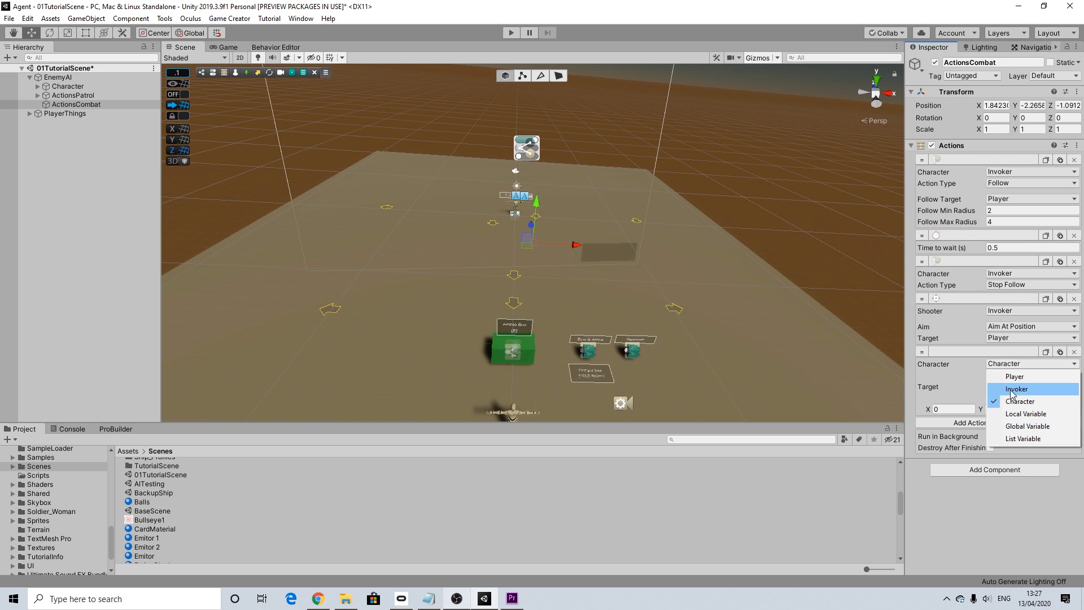
pyautogui.click(1017, 389)
pyautogui.click(1003, 376)
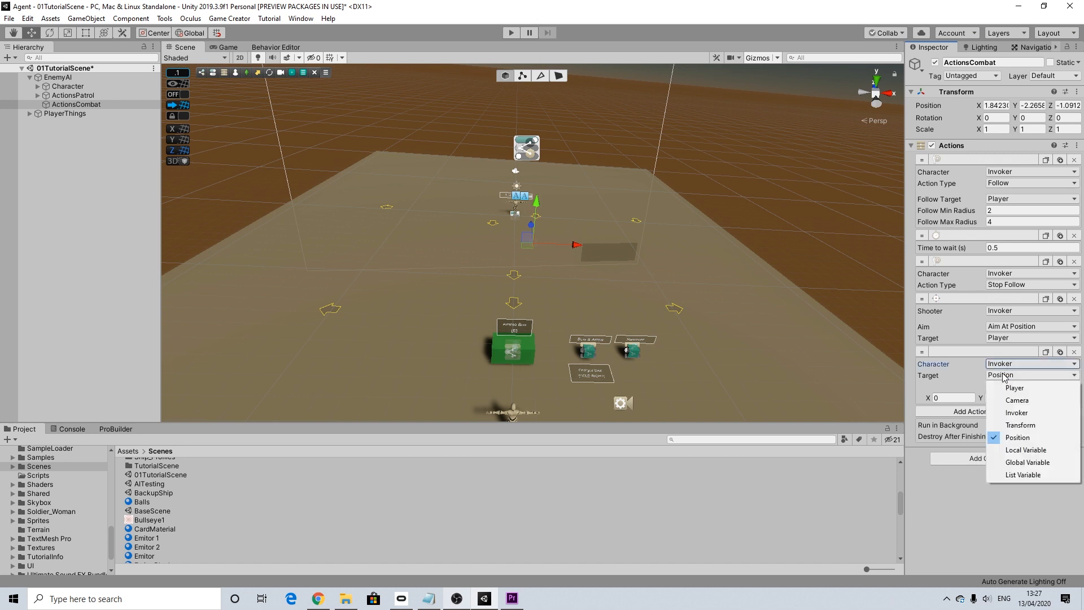
pyautogui.click(1007, 388)
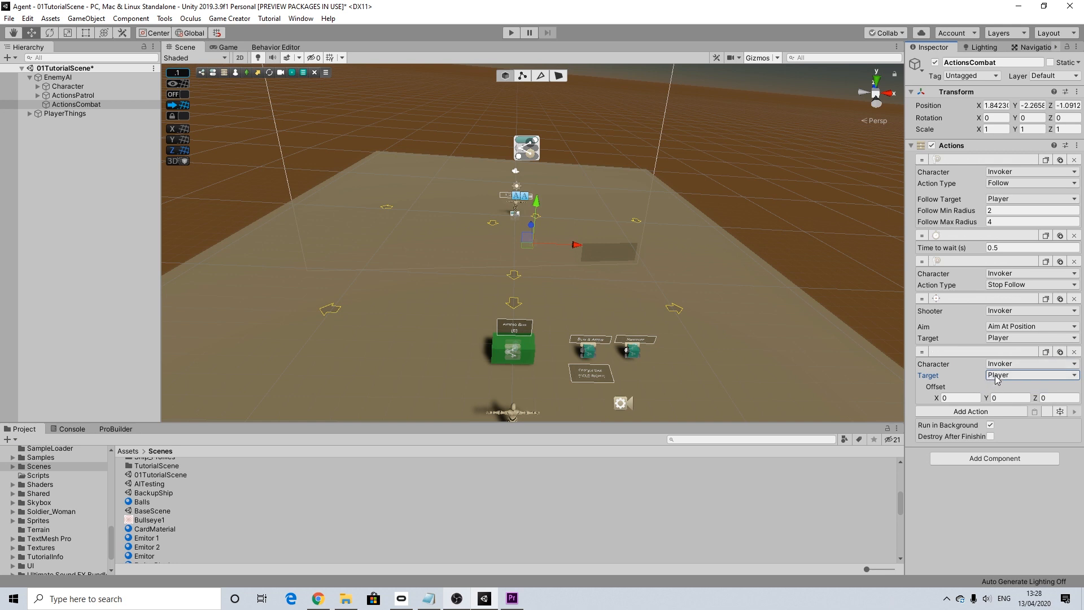
# Add a Wait action after the rotate action, with a time to wait of 0.5 seconds.
pyautogui.click(970, 414)
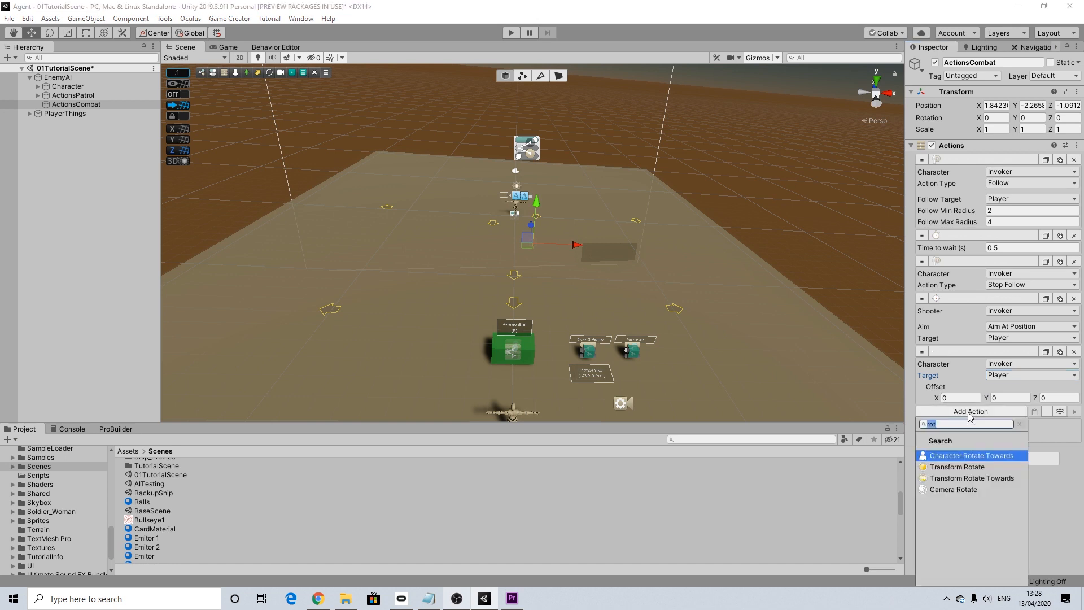
pyautogui.write('wait')
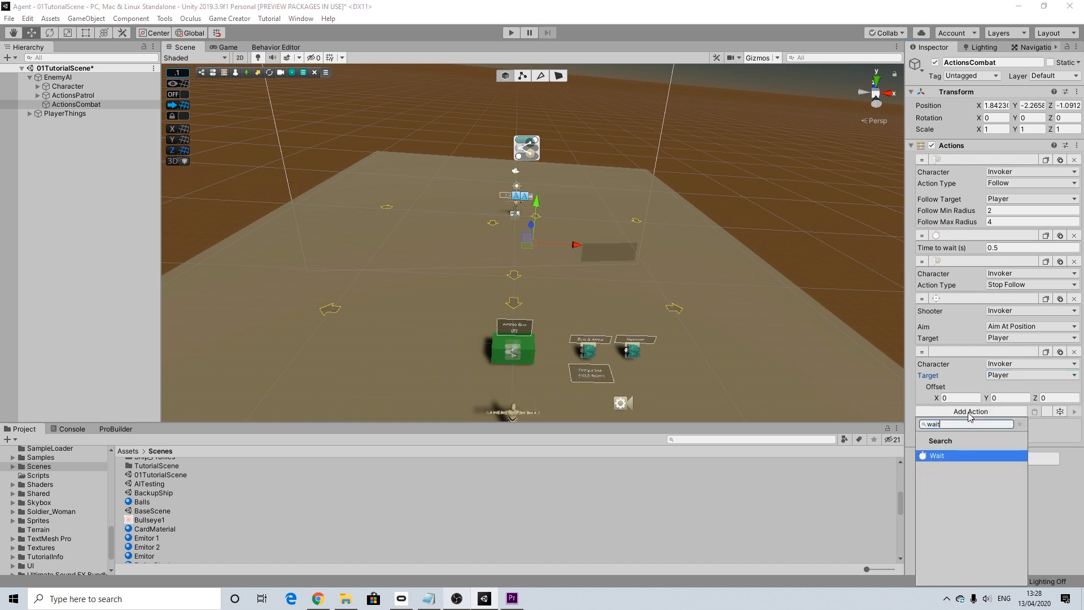
pyautogui.press('Return')
pyautogui.click(1000, 424)
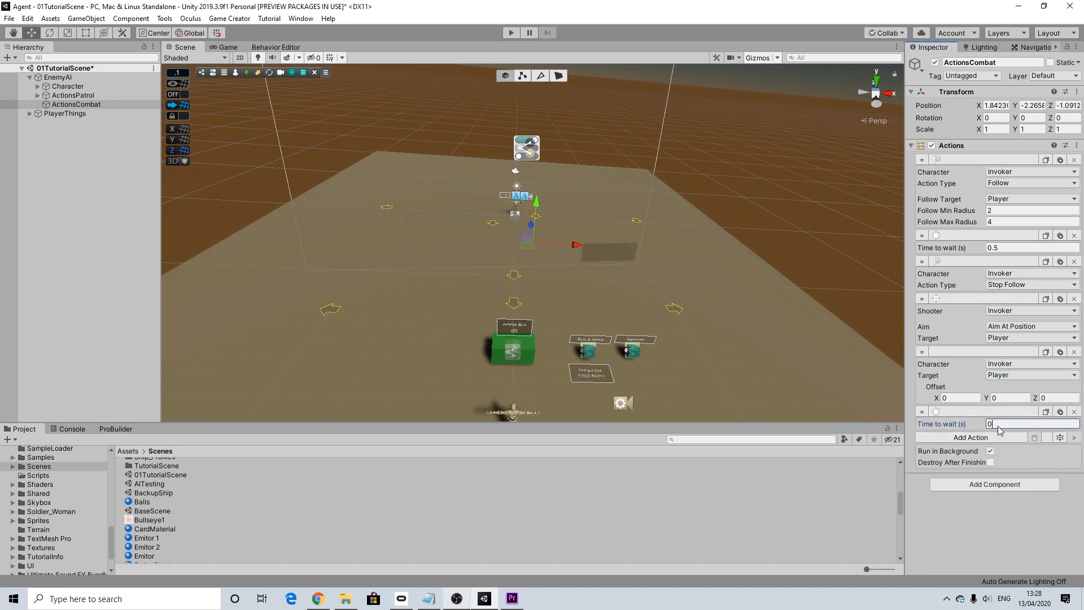
pyautogui.write('0.5')
# Add a Weapon Shoot action to ActionsCombat and set its Shooter to Invoker.
pyautogui.click(971, 438)
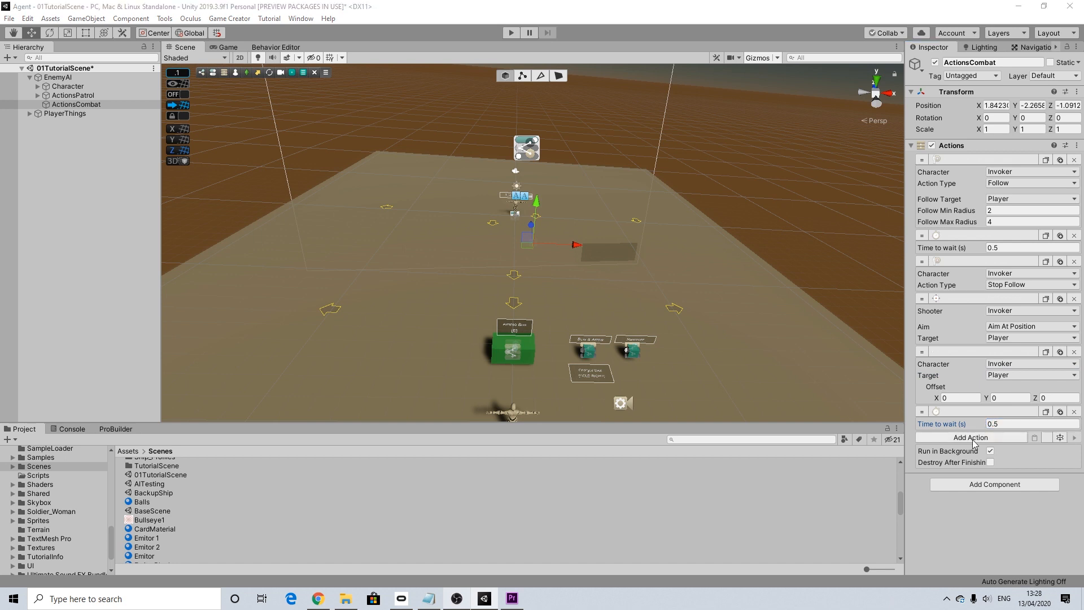
pyautogui.write('shoot')
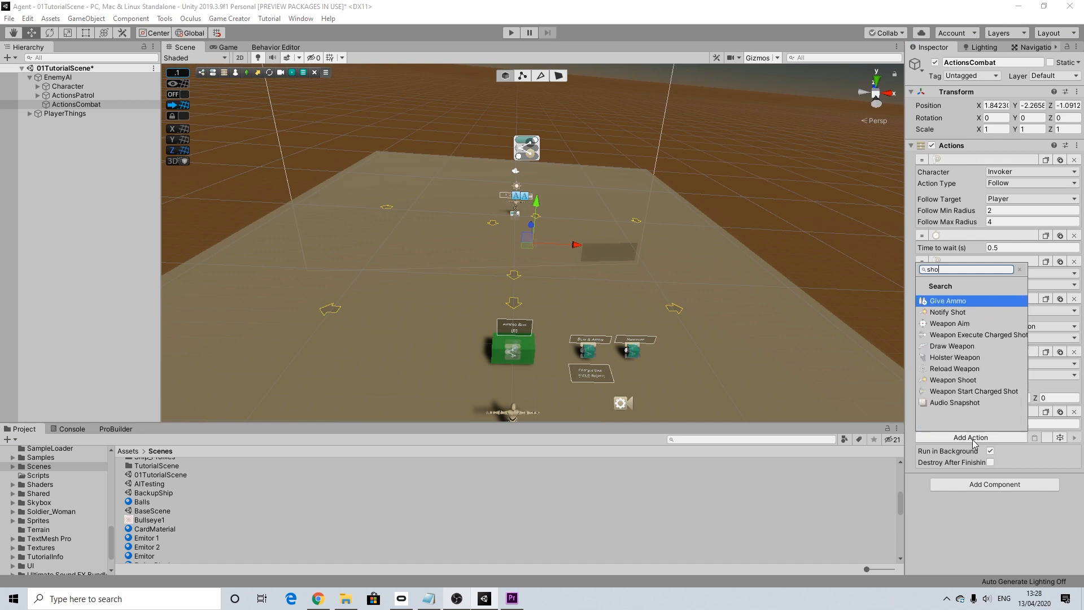
pyautogui.click(985, 380)
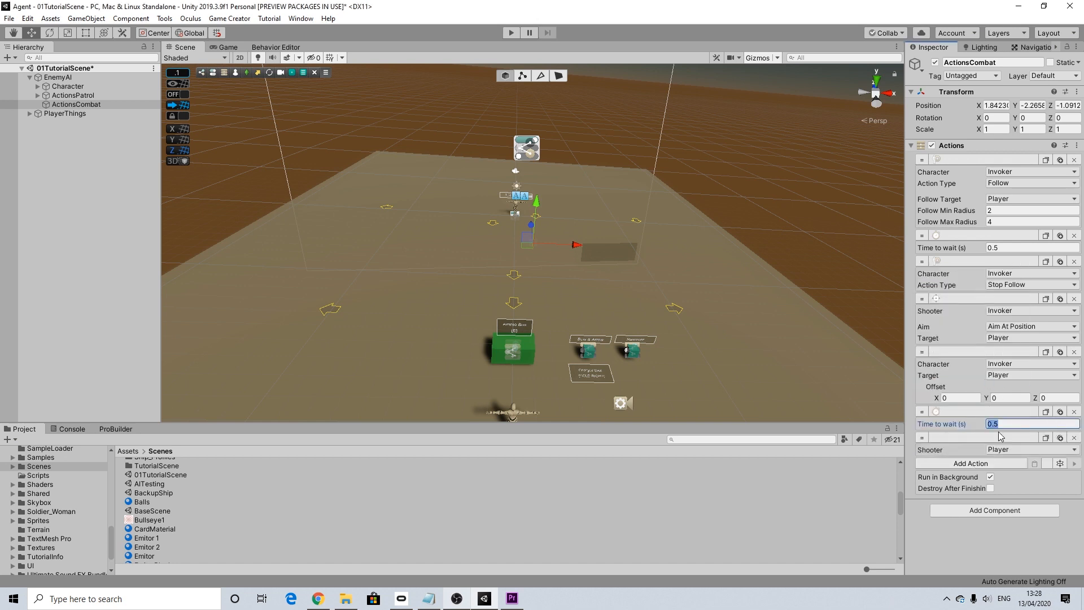
pyautogui.click(1003, 450)
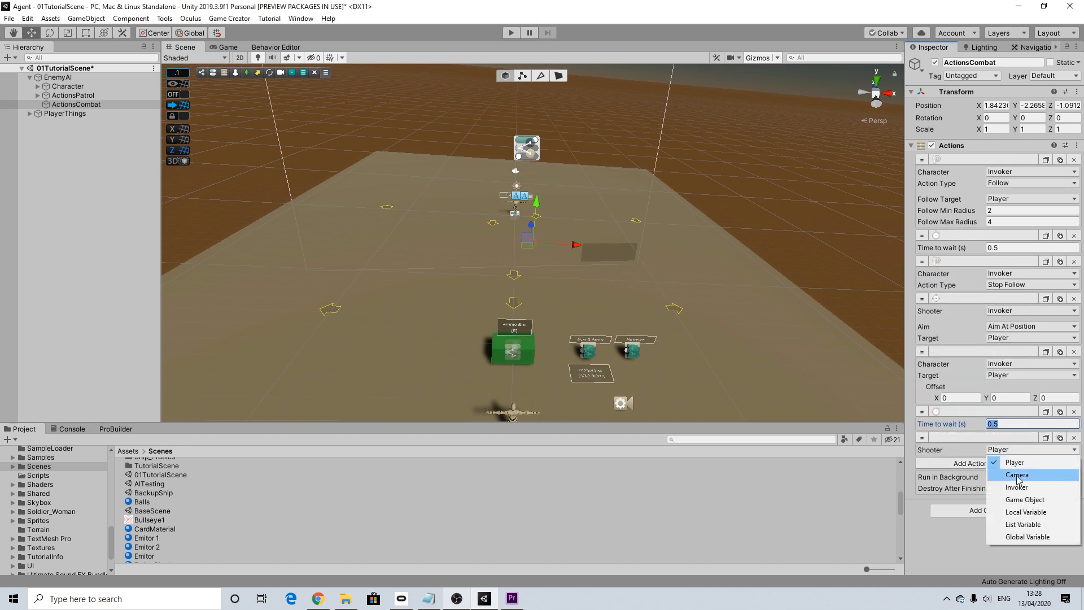
pyautogui.click(1019, 487)
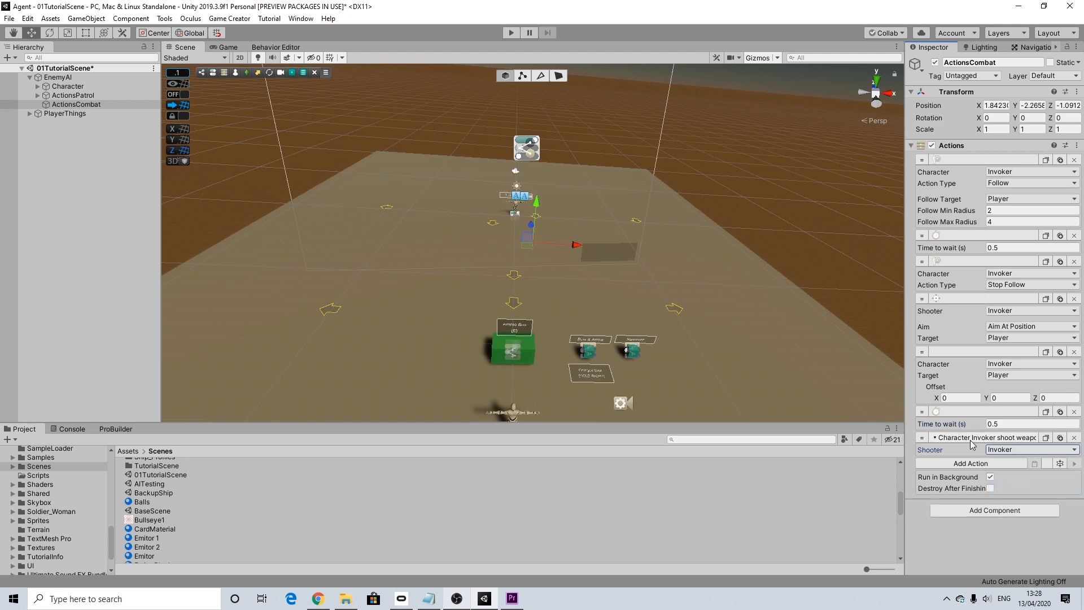
# Add another Wait action after the Weapon Shoot action.
pyautogui.click(966, 469)
pyautogui.write('wait')
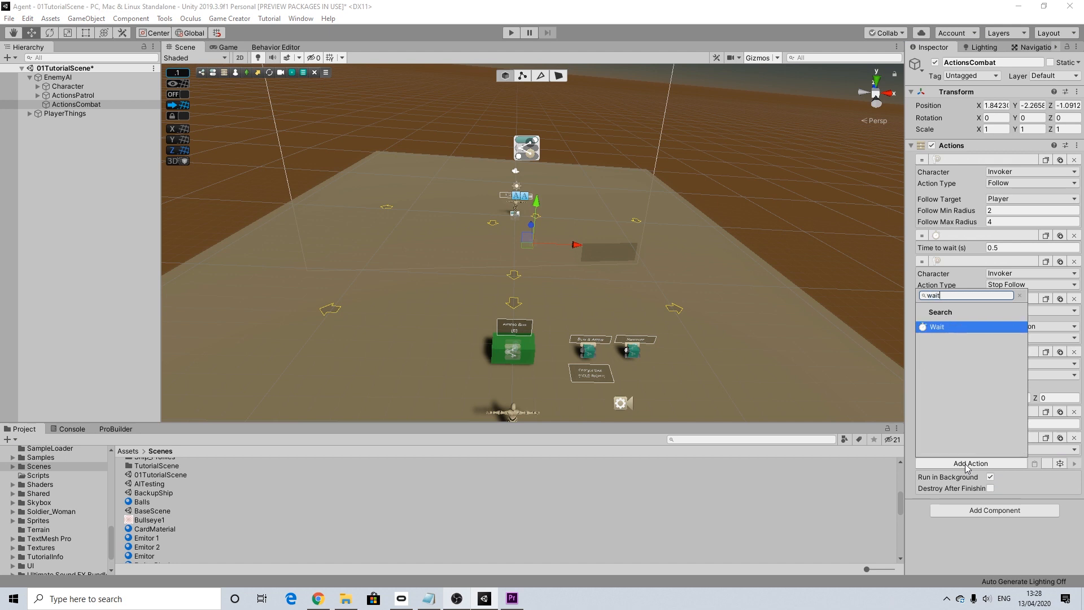
pyautogui.press('Return')
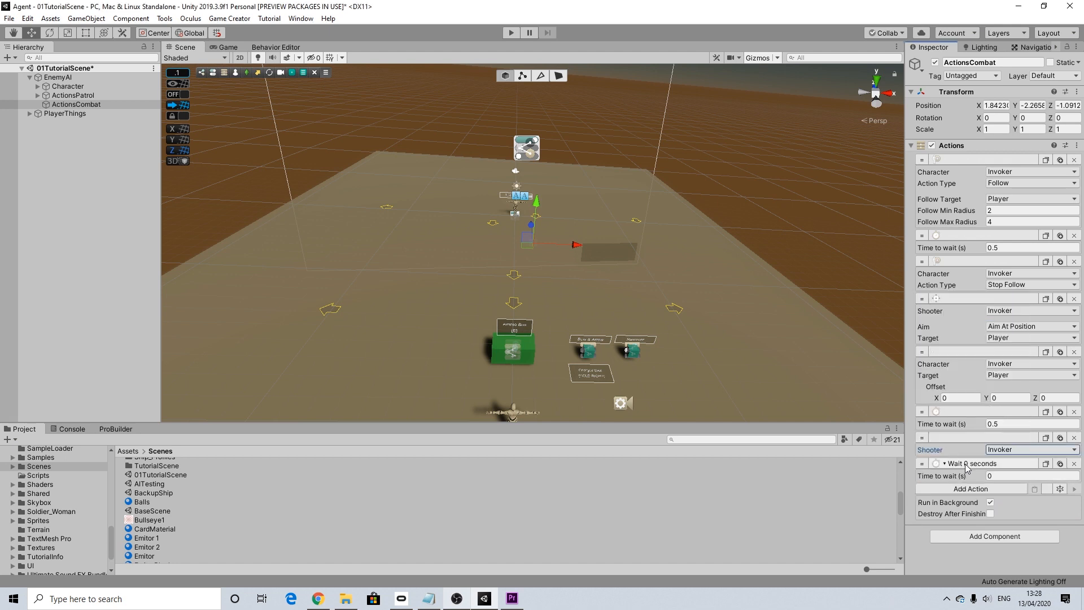
# Set the last wait in ActionsCombat to 0.5 seconds and append a Stop Aiming action with Invoker as the shooter.
pyautogui.click(999, 475)
pyautogui.write('0.5')
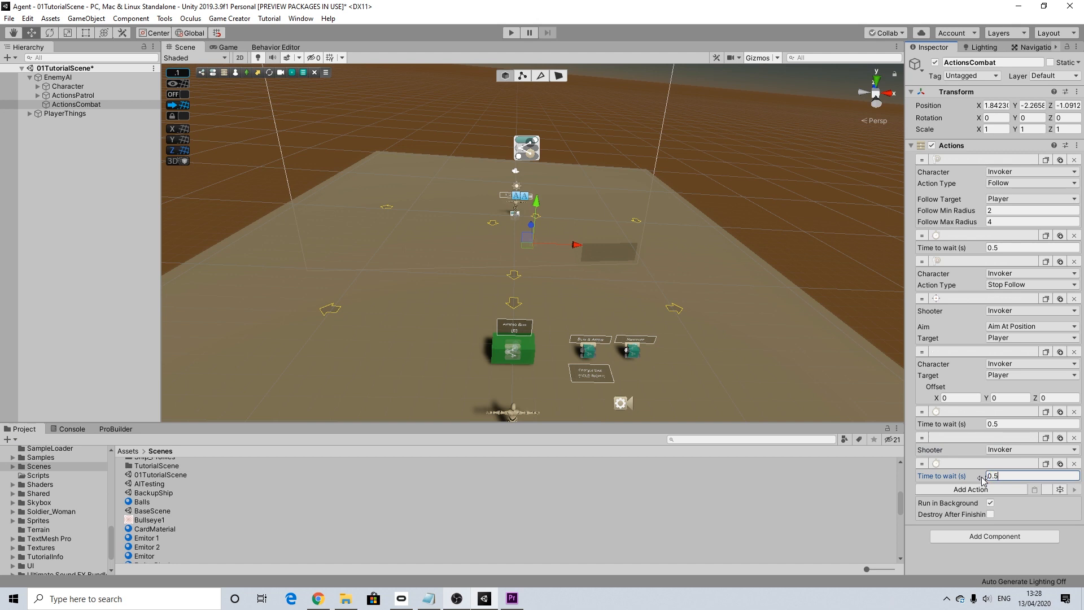
pyautogui.click(972, 489)
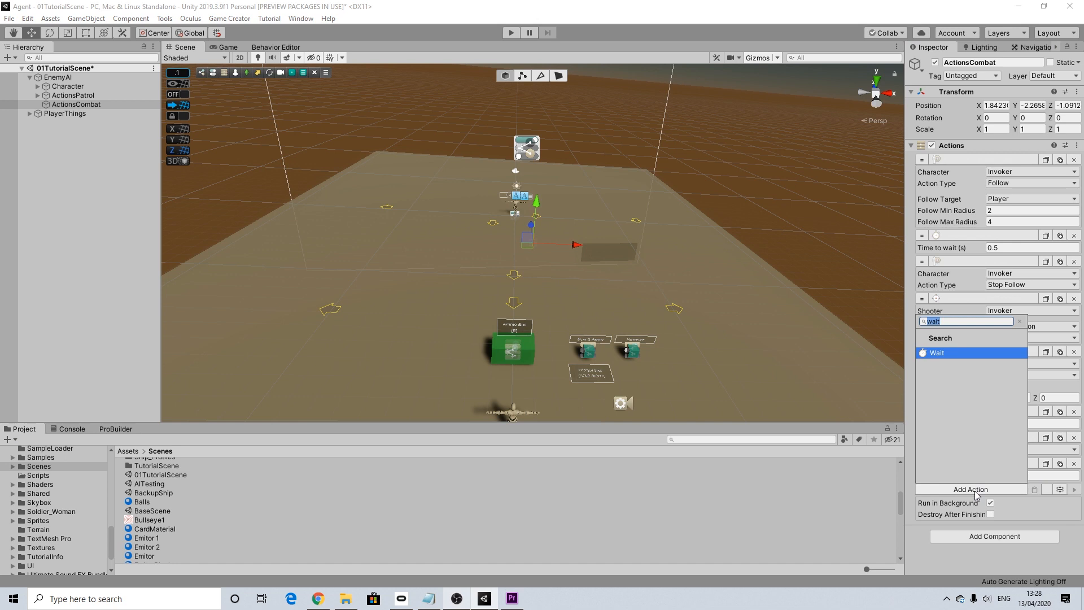
pyautogui.write('stop')
pyautogui.press('BackSpace')
pyautogui.press('BackSpace')
pyautogui.press('BackSpace')
pyautogui.press('BackSpace')
pyautogui.write('a')
pyautogui.press('BackSpace')
pyautogui.write('aim')
pyautogui.press('Return')
pyautogui.click(975, 491)
pyautogui.click(1011, 503)
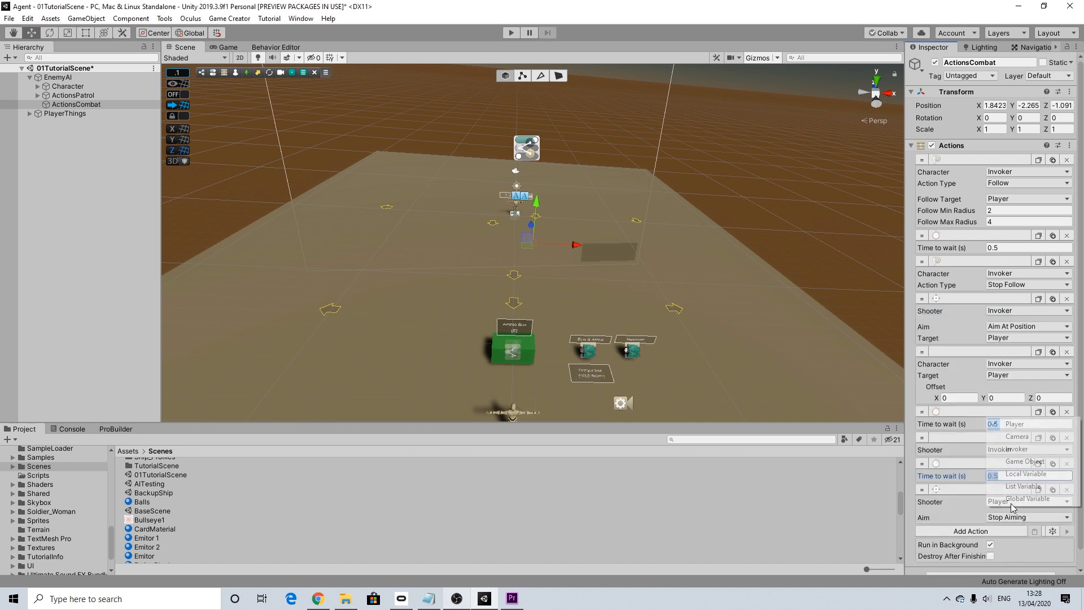
pyautogui.click(1005, 446)
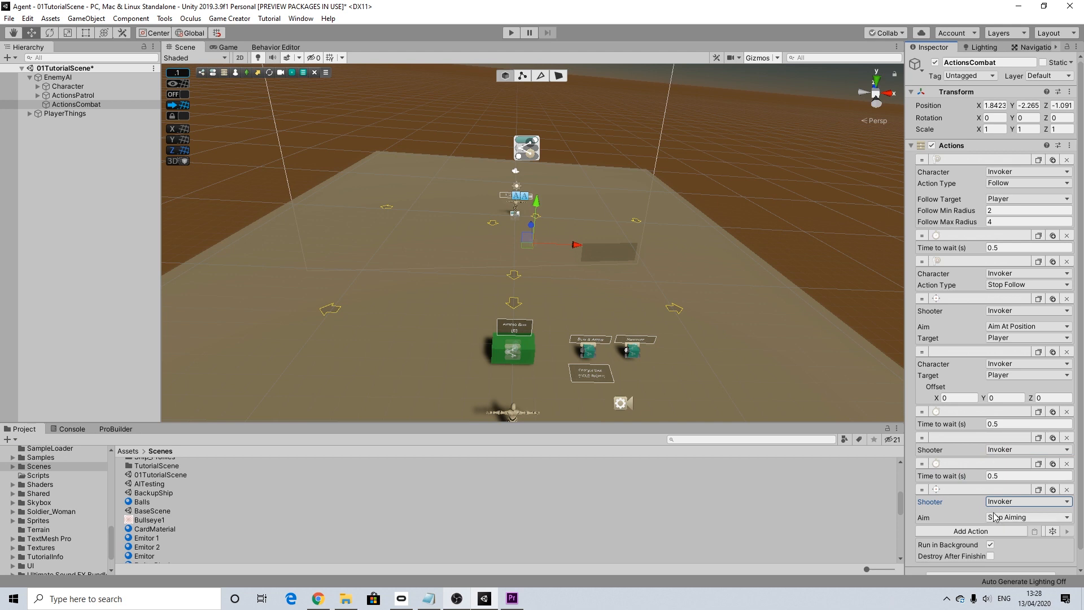
# Append a Restart Actions action to the end of the ActionsCombat list.
pyautogui.scroll(-1, 997, 516)
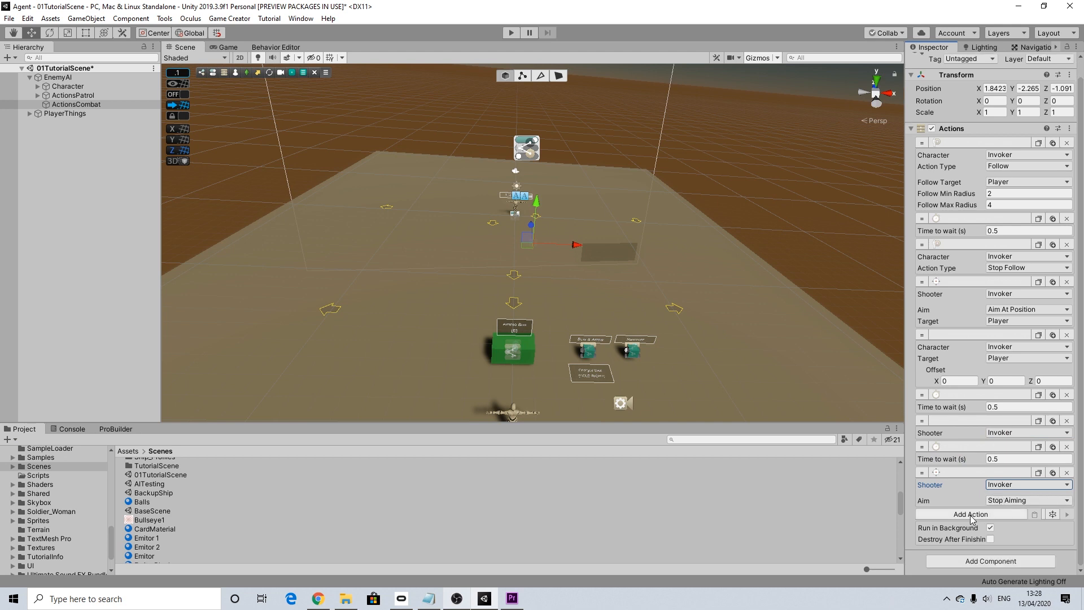
pyautogui.click(971, 514)
pyautogui.write('rest')
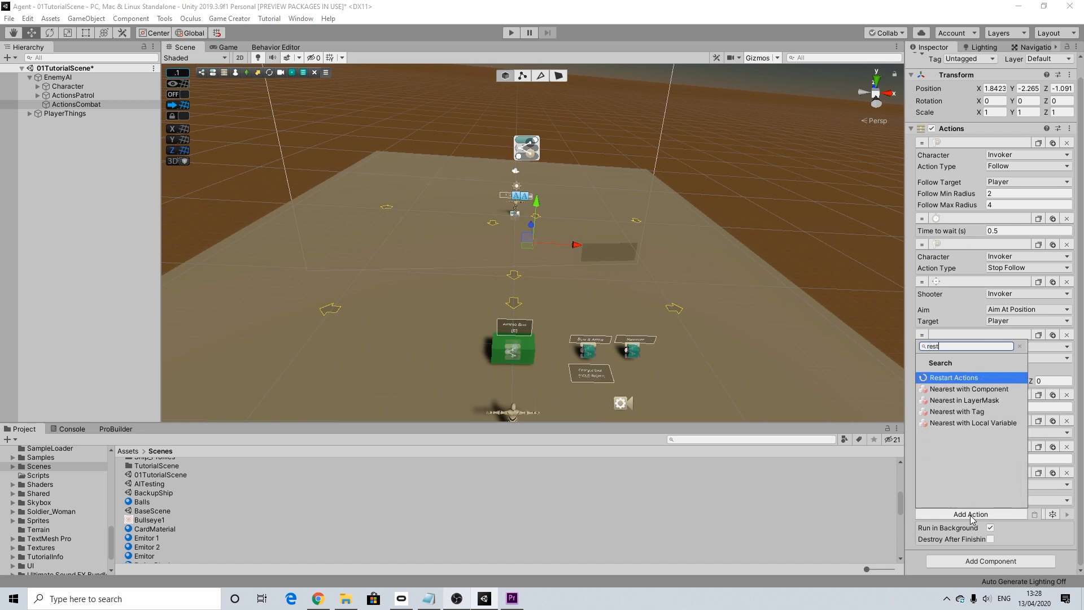
pyautogui.press('Return')
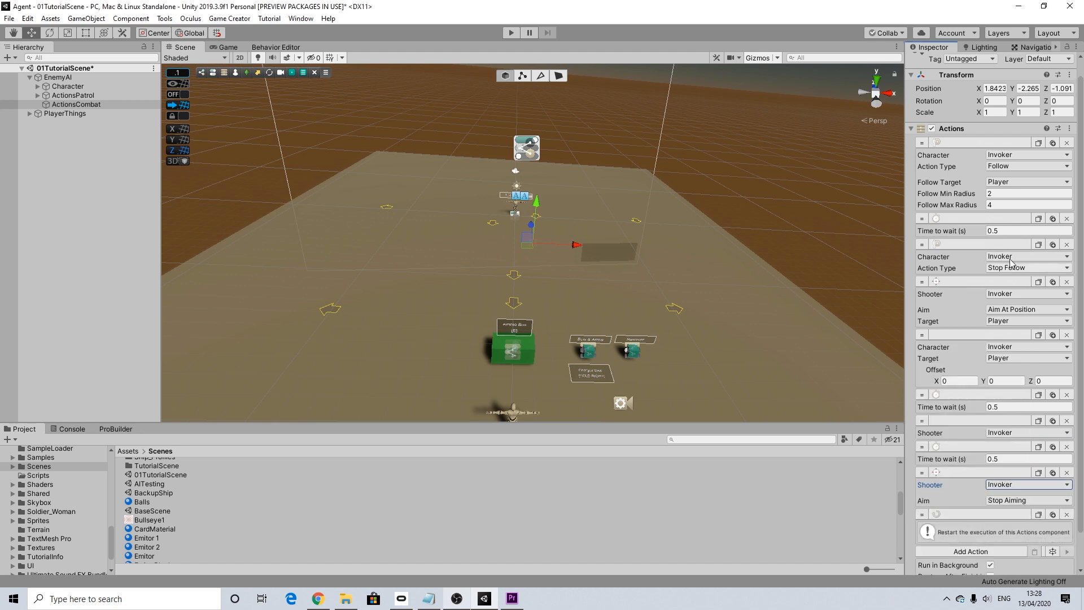
pyautogui.scroll(-2, 1014, 314)
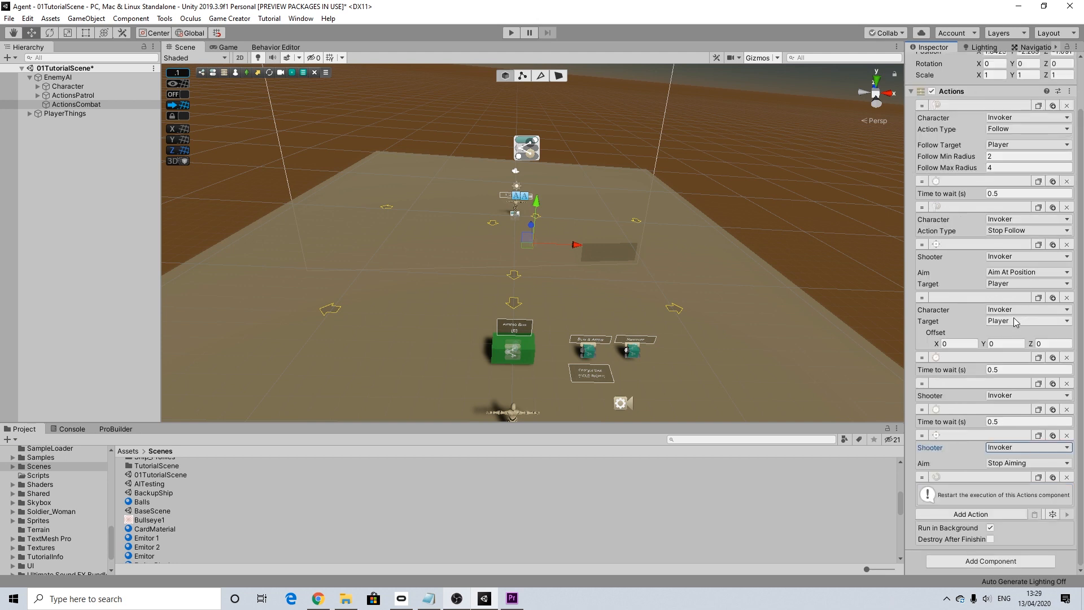
pyautogui.scroll(3, 1014, 317)
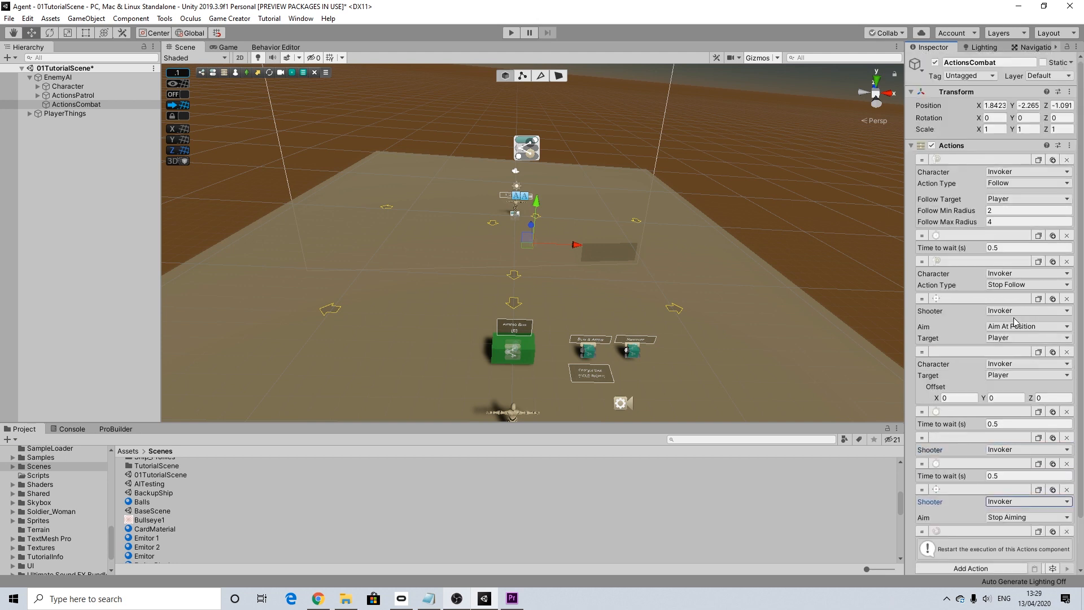
pyautogui.click(76, 87)
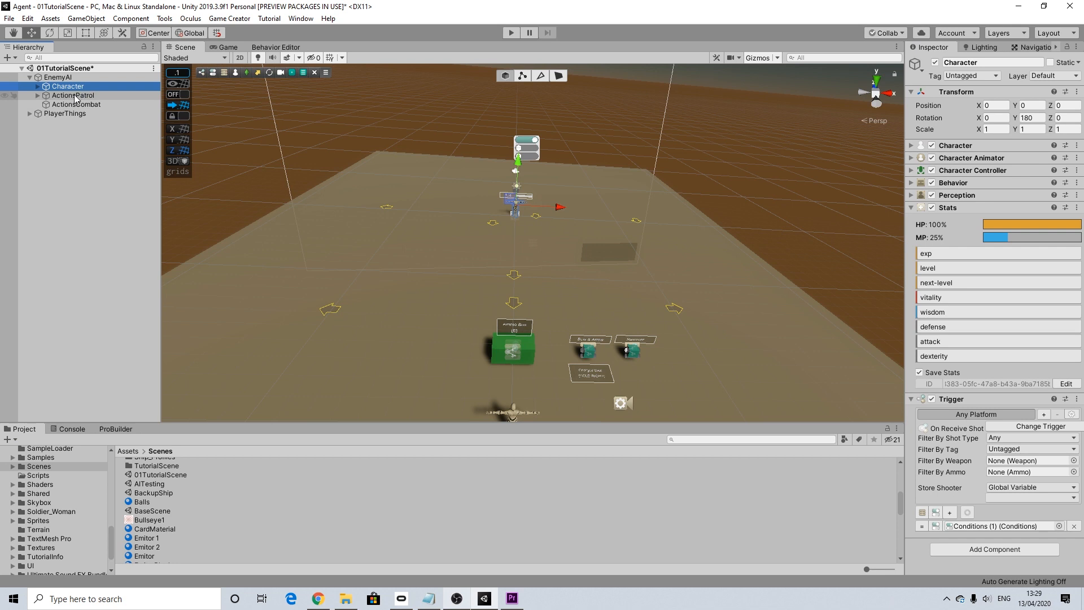
pyautogui.click(76, 96)
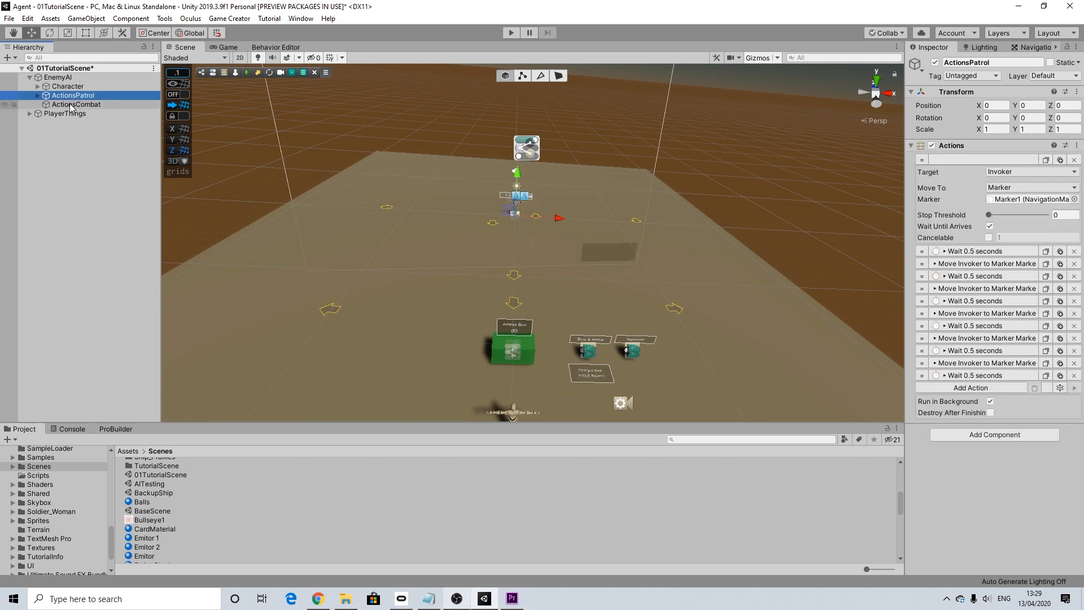
pyautogui.click(76, 105)
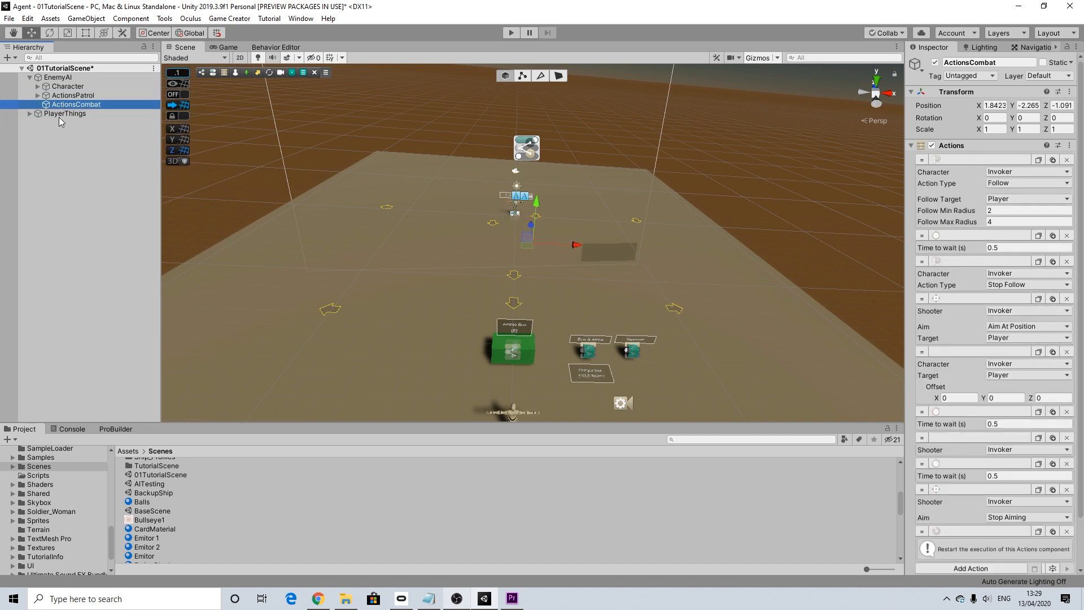
pyautogui.click(57, 77)
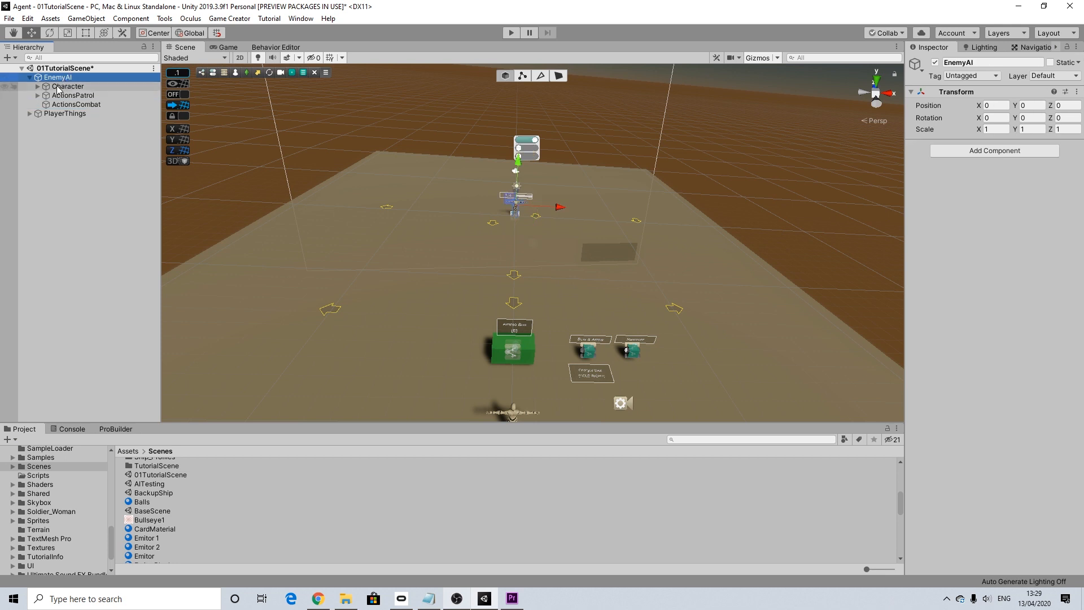
# Create a new Game Creator behavior graph named ShooterAI in the Behaviors folder.
pyautogui.scroll(10, 97, 521)
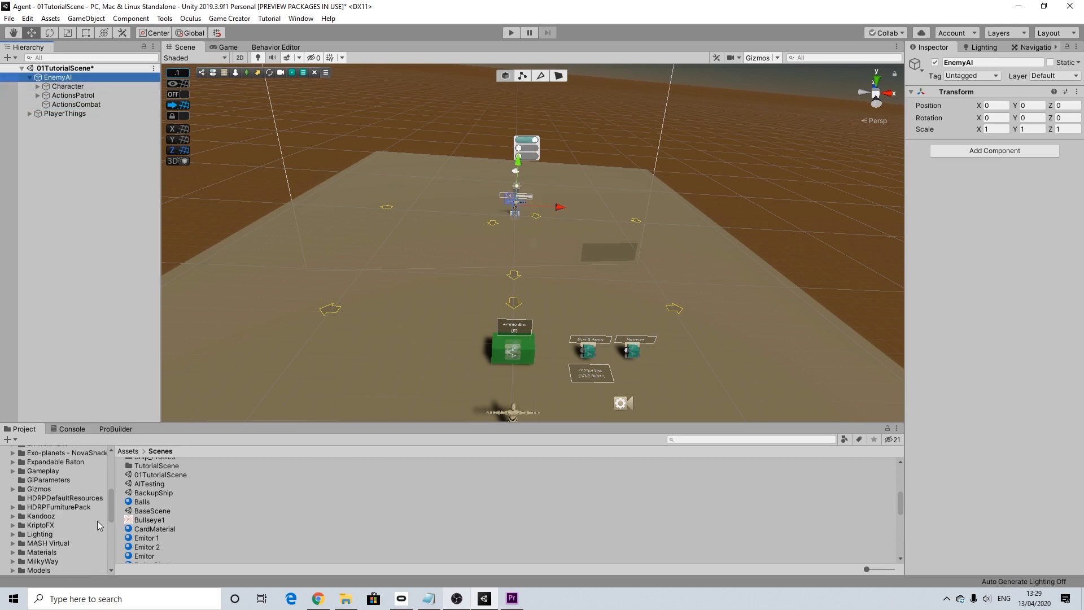
pyautogui.scroll(-1, 93, 522)
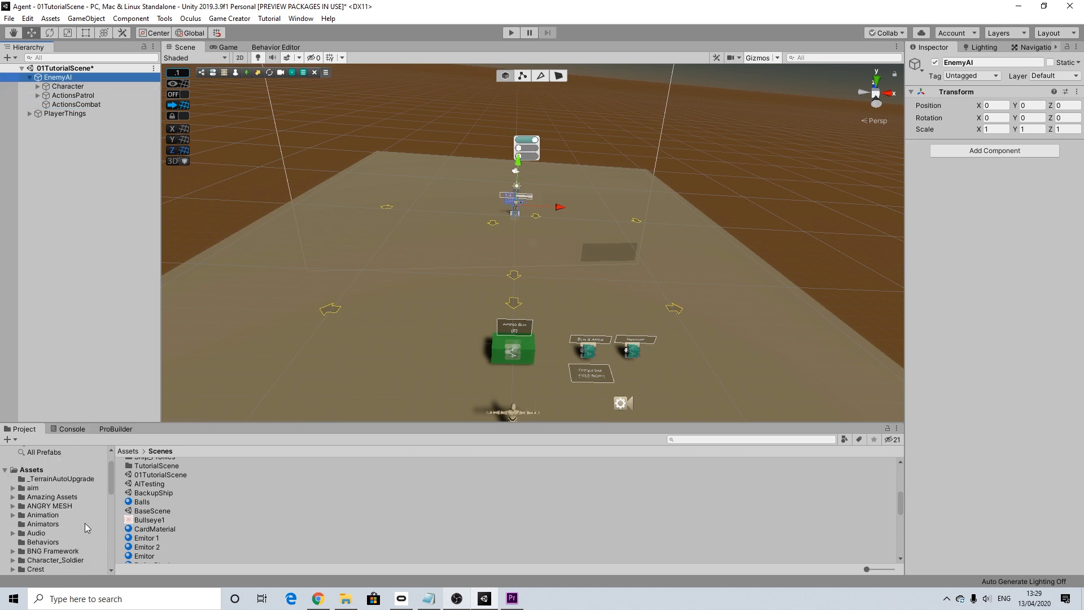
pyautogui.click(39, 542)
pyautogui.rightClick(170, 511)
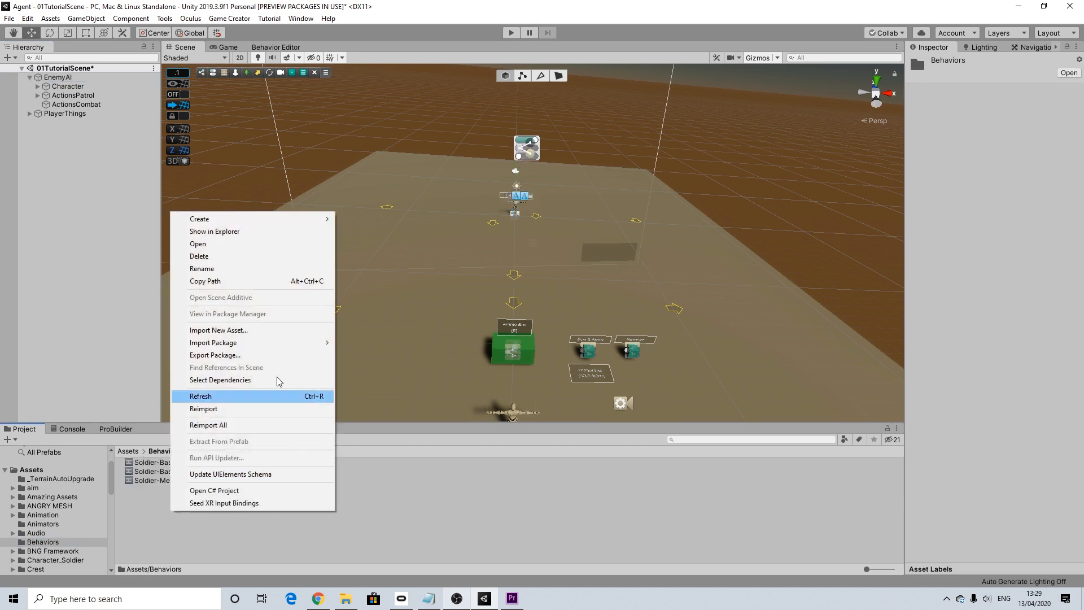
pyautogui.moveTo(327, 223)
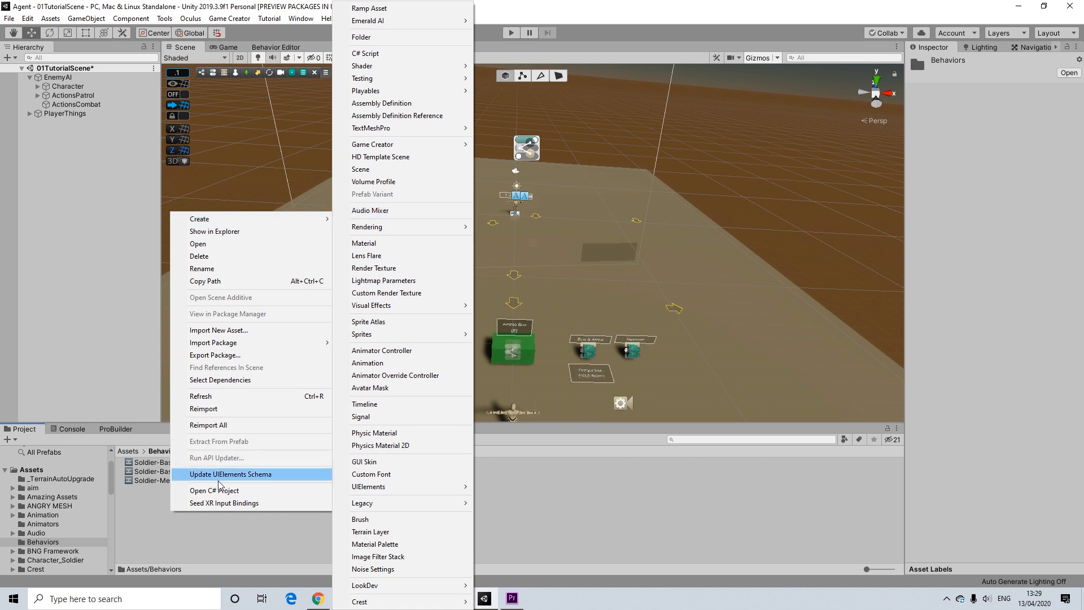
pyautogui.moveTo(418, 150)
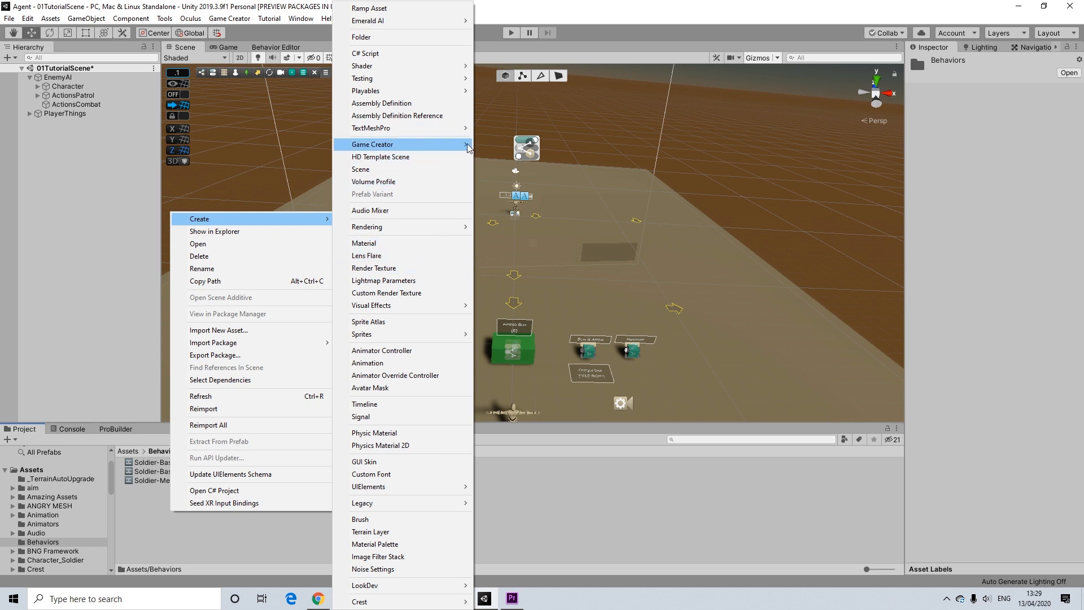
pyautogui.moveTo(468, 147)
pyautogui.moveTo(511, 180)
pyautogui.click(590, 181)
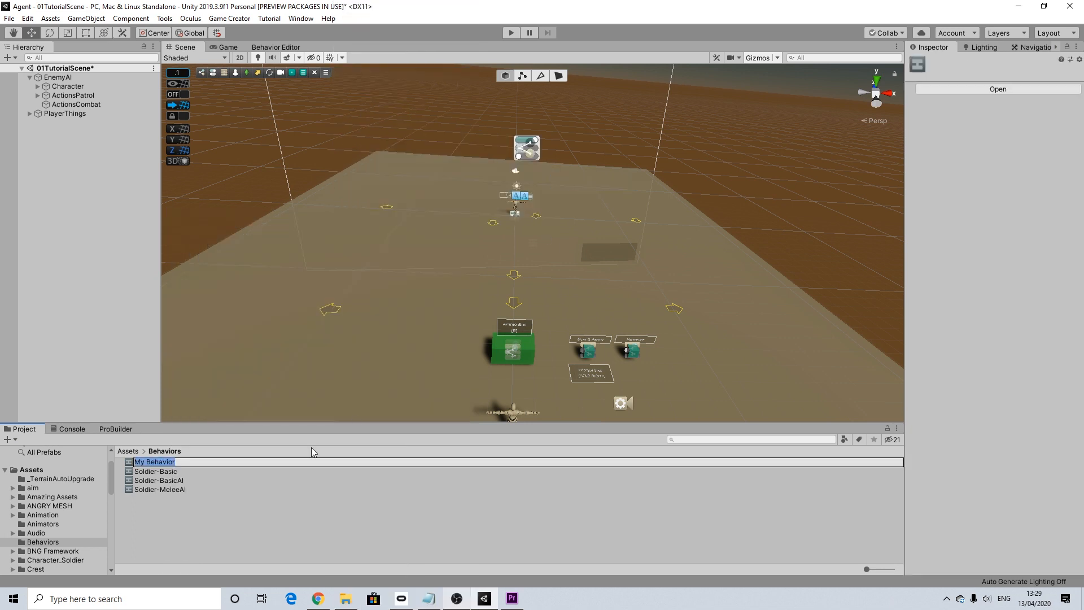
pyautogui.write('ShooterAI')
pyautogui.press('Return')
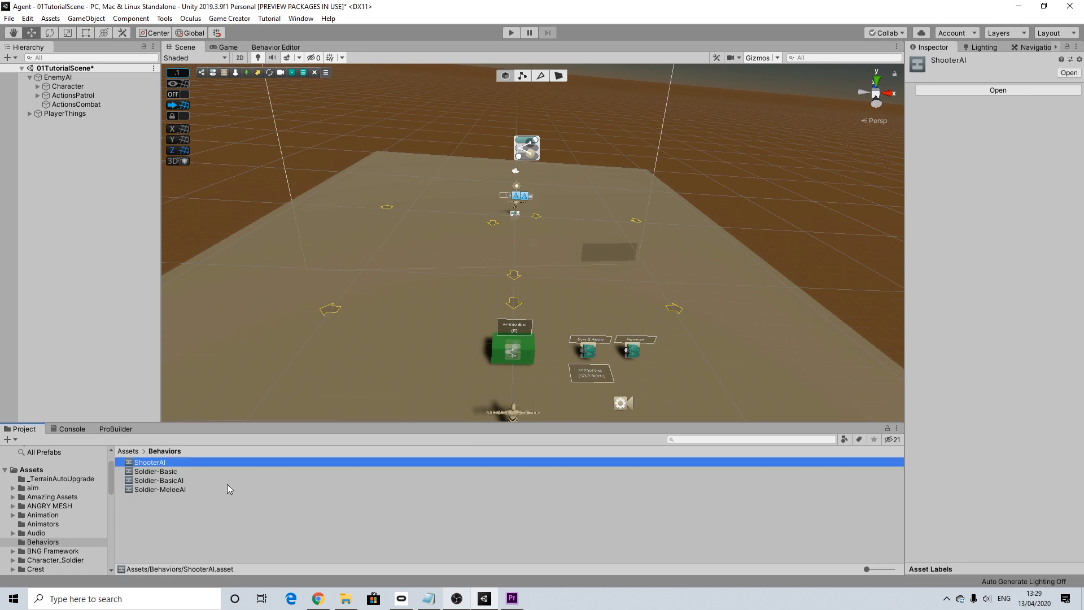
# Open the ShooterAI graph for editing and move its Entry node down into the open canvas area.
pyautogui.doubleClick(155, 463)
pyautogui.scroll(3, 444, 178)
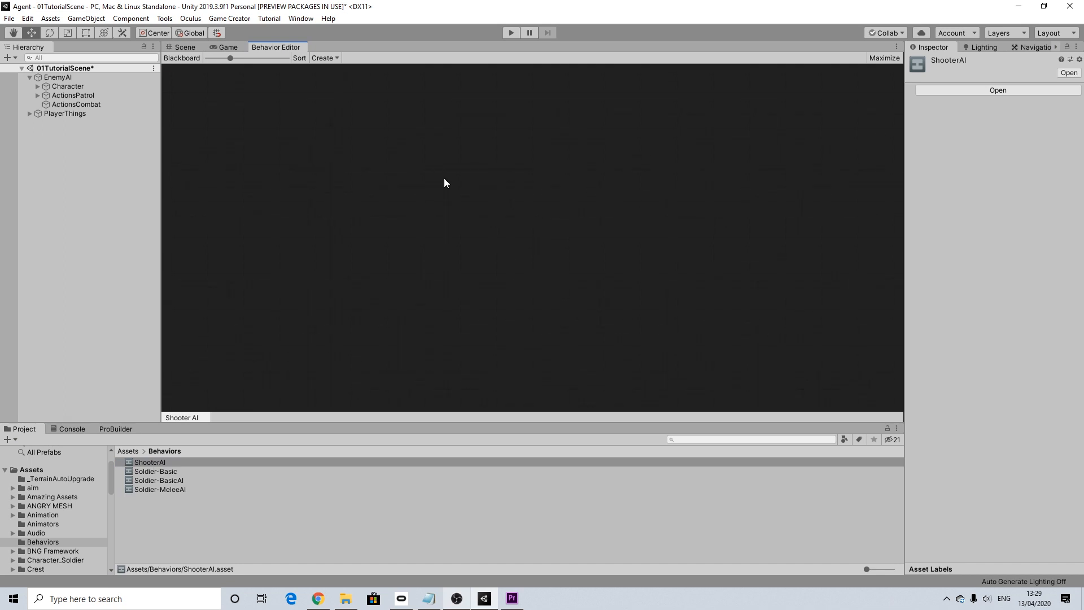
pyautogui.scroll(-4, 444, 179)
pyautogui.rightClick(355, 67)
pyautogui.click(357, 69)
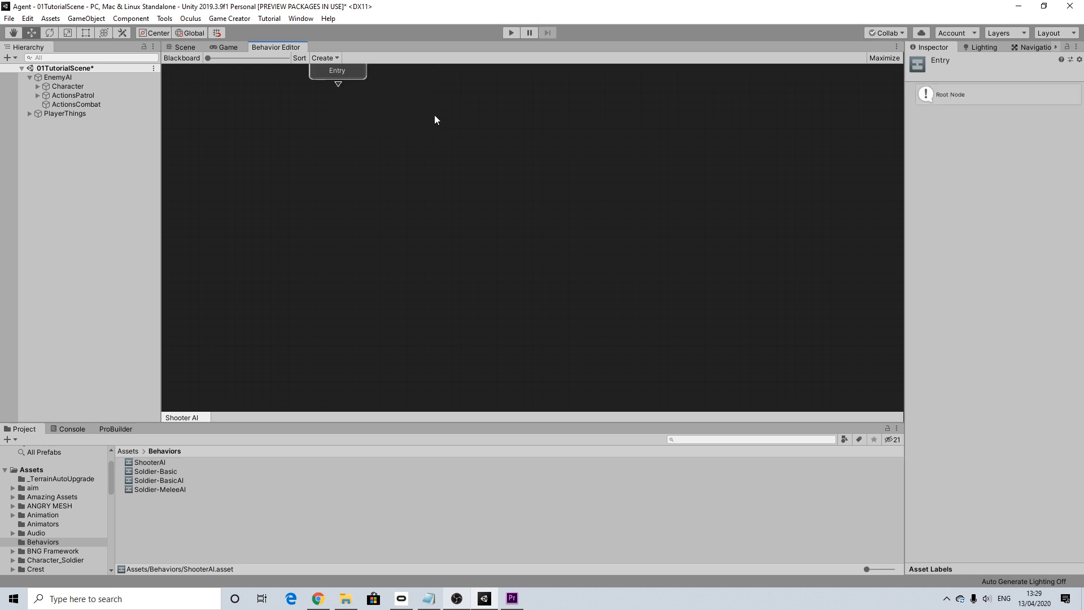
pyautogui.moveTo(348, 79); pyautogui.dragTo(455, 117)
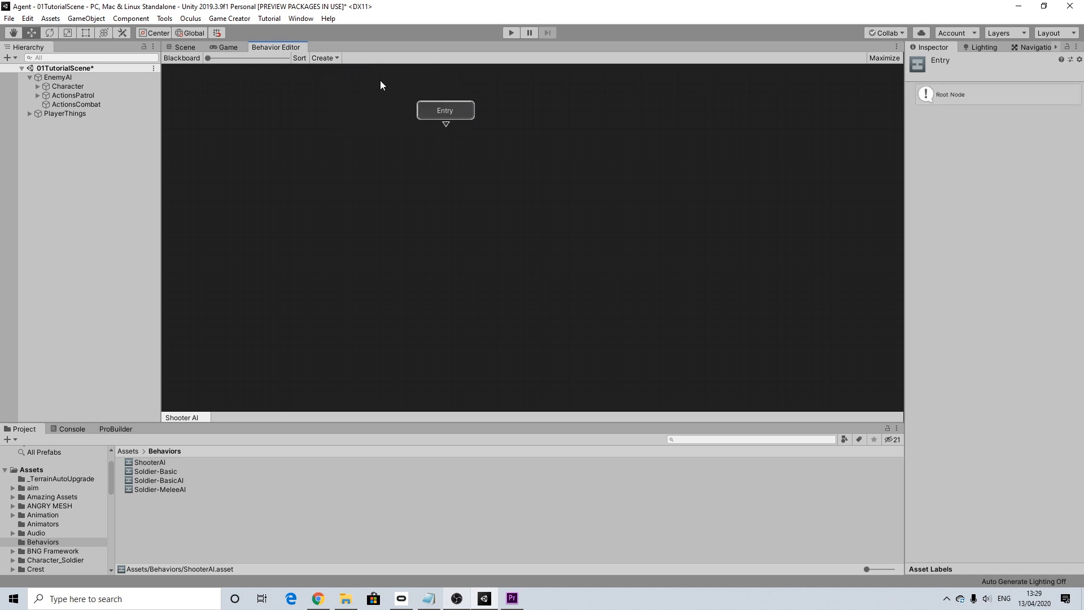
# Add a composite node connected below Entry, aligned under it and using the Selector type.
pyautogui.click(325, 58)
pyautogui.click(449, 121)
pyautogui.moveTo(445, 149); pyautogui.dragTo(445, 152)
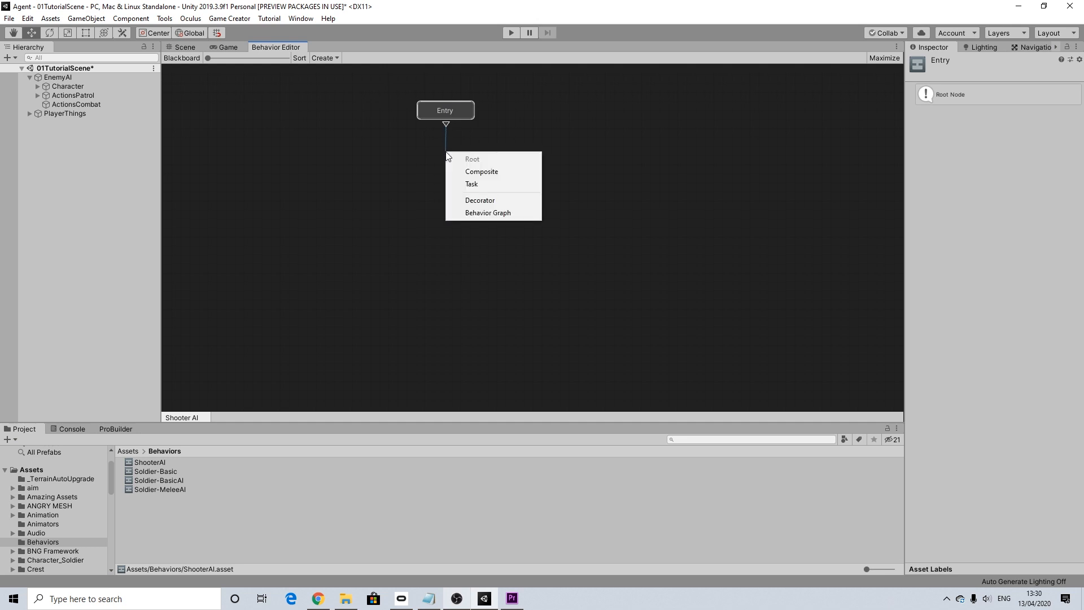
pyautogui.click(481, 171)
pyautogui.click(474, 169)
pyautogui.moveTo(463, 159); pyautogui.dragTo(456, 159)
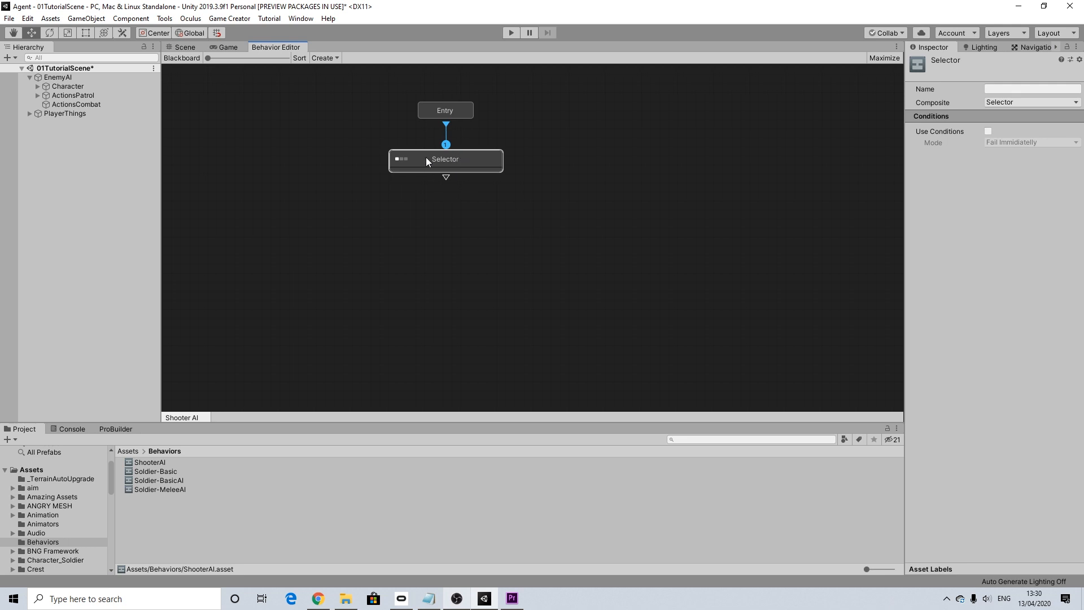
pyautogui.click(1007, 100)
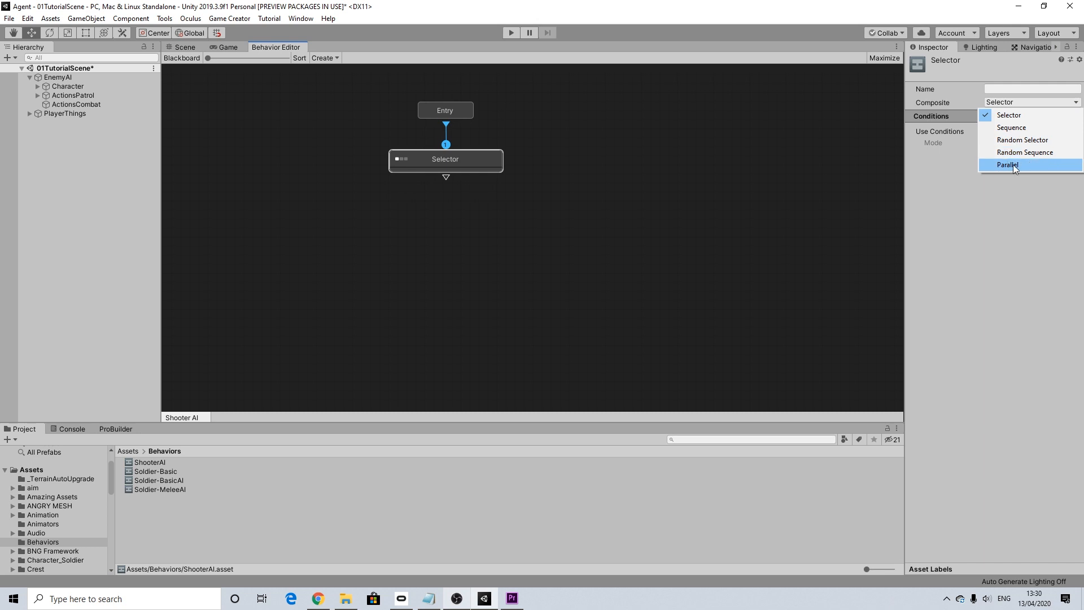
pyautogui.click(1011, 116)
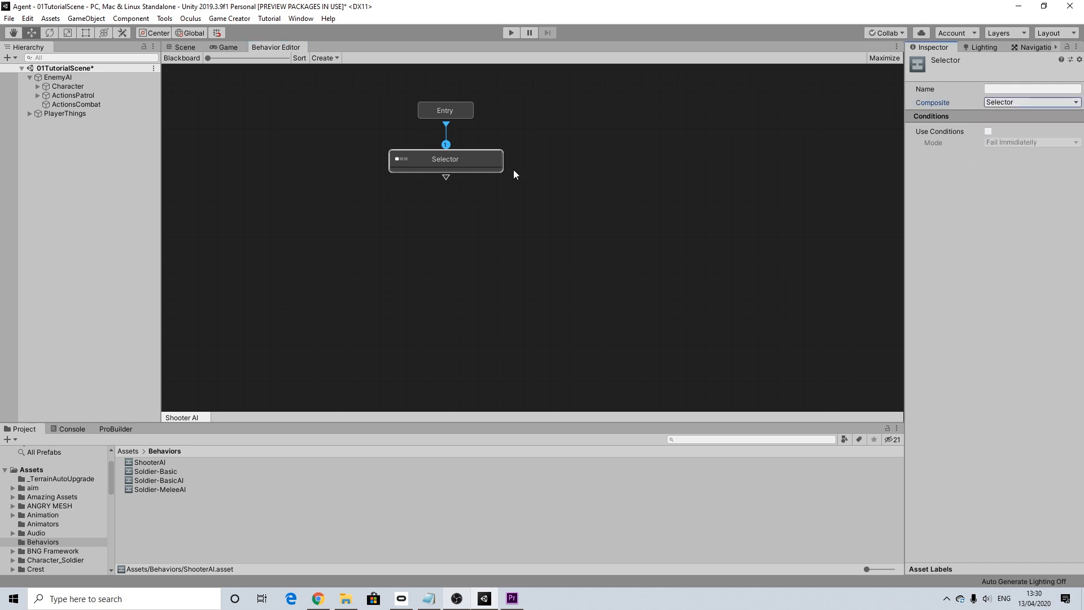
# Connect three Task nodes below the Selector and sort the graph layout.
pyautogui.moveTo(446, 178); pyautogui.dragTo(358, 195)
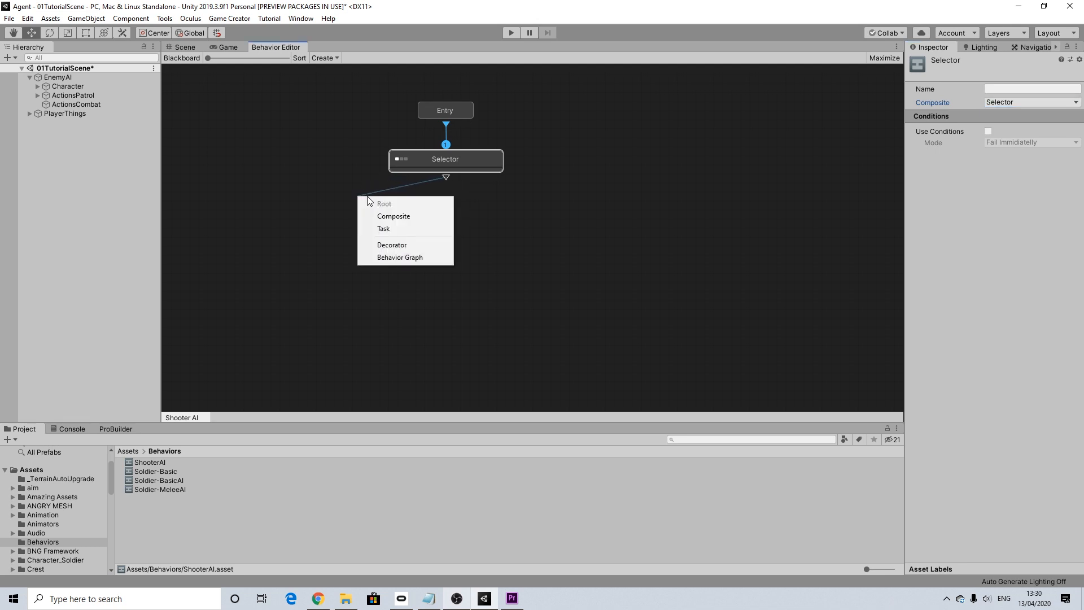
pyautogui.click(384, 228)
pyautogui.moveTo(446, 178); pyautogui.dragTo(572, 211)
pyautogui.click(474, 240)
pyautogui.click(590, 242)
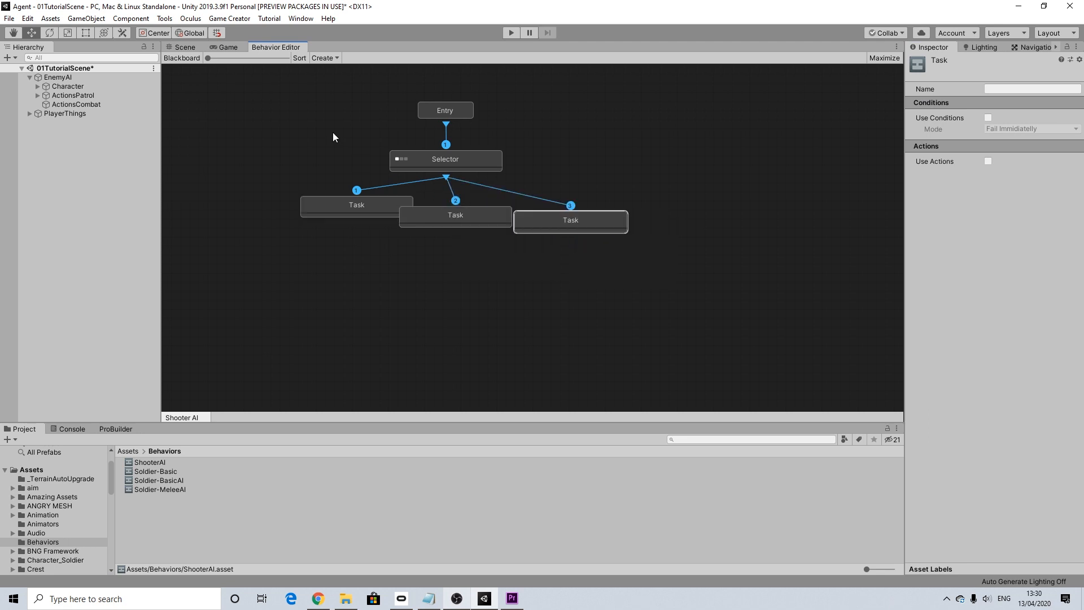
pyautogui.click(299, 59)
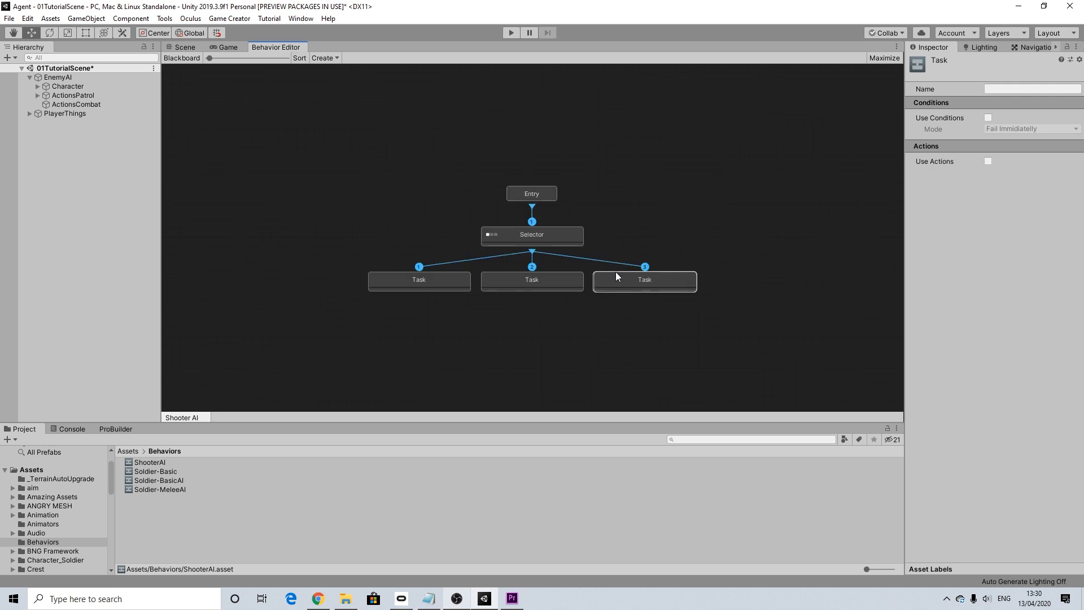
pyautogui.scroll(-2, 616, 272)
pyautogui.moveTo(581, 299); pyautogui.dragTo(569, 223, button='middle')
# Enable conditions on the first Task in Allow To Complete mode and add a Can See condition with Invoker observing Player.
pyautogui.click(426, 177)
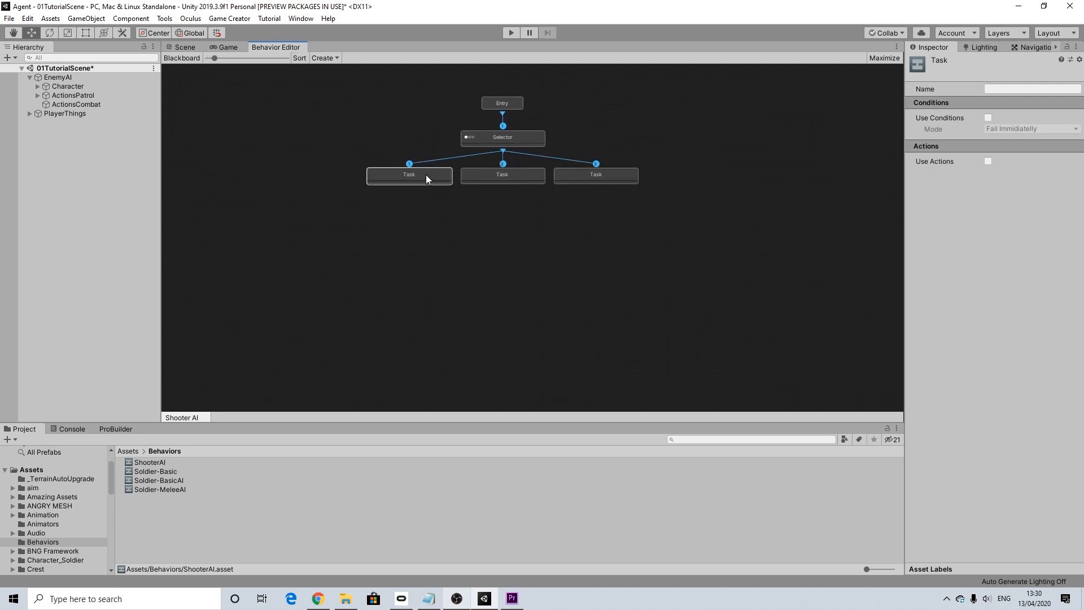
pyautogui.click(988, 118)
pyautogui.click(998, 129)
pyautogui.click(1007, 153)
pyautogui.click(974, 141)
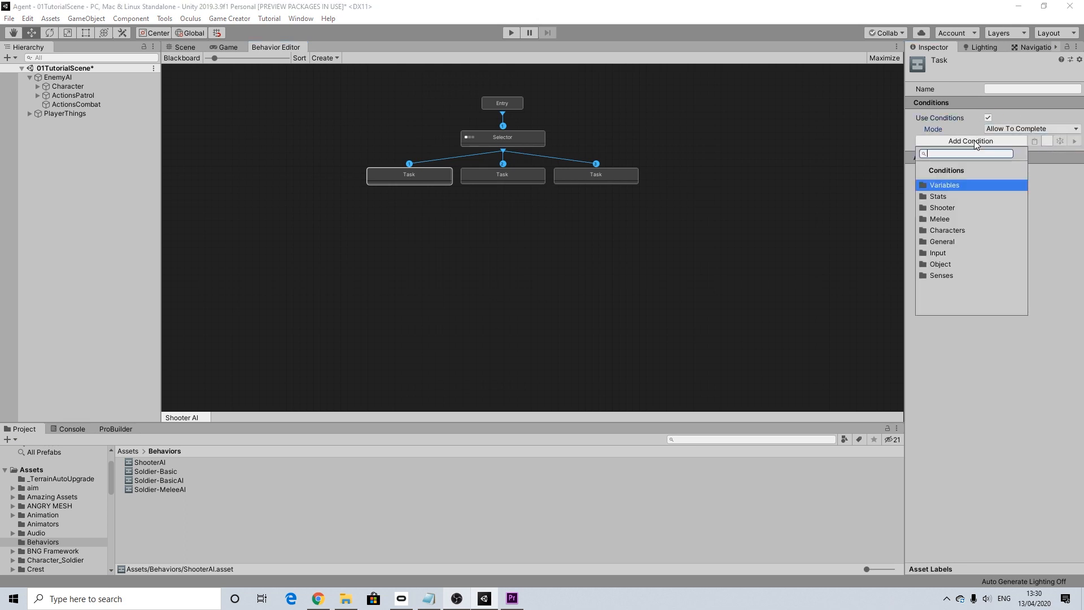
pyautogui.write('se')
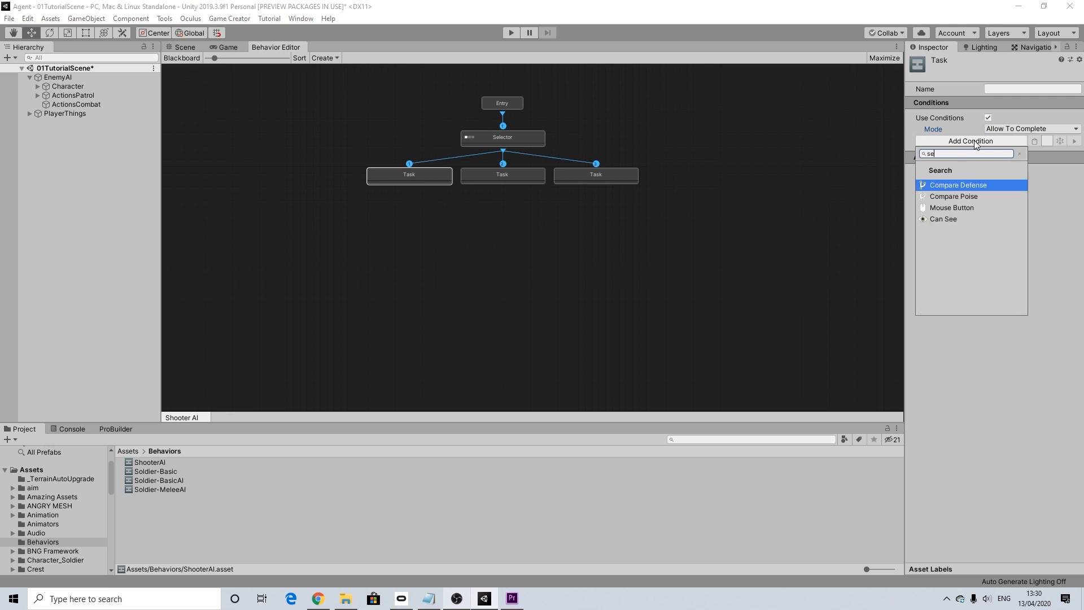
pyautogui.click(937, 219)
pyautogui.click(994, 153)
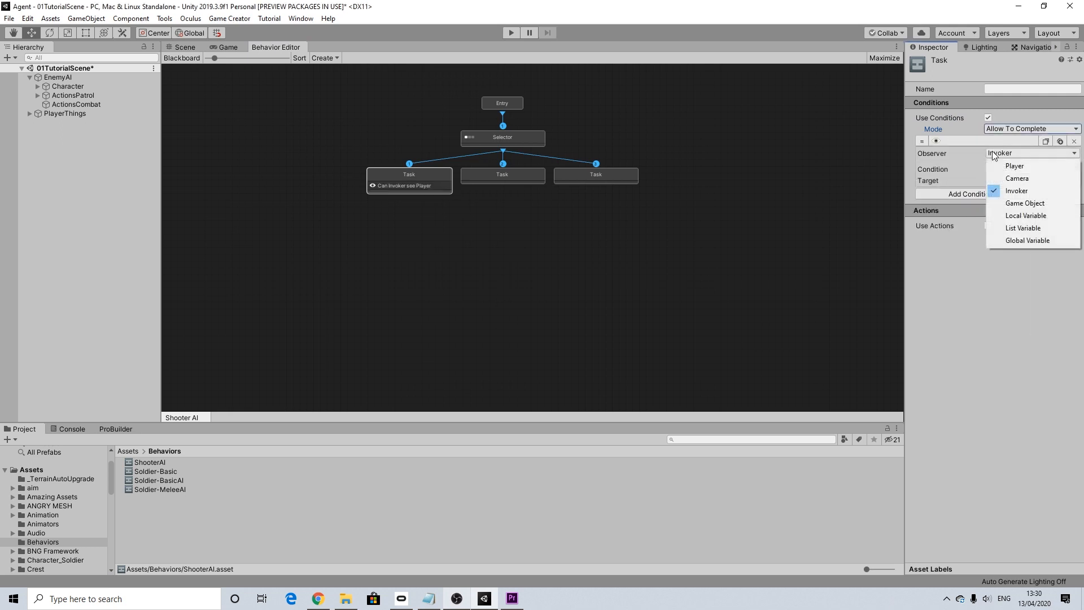
pyautogui.click(956, 154)
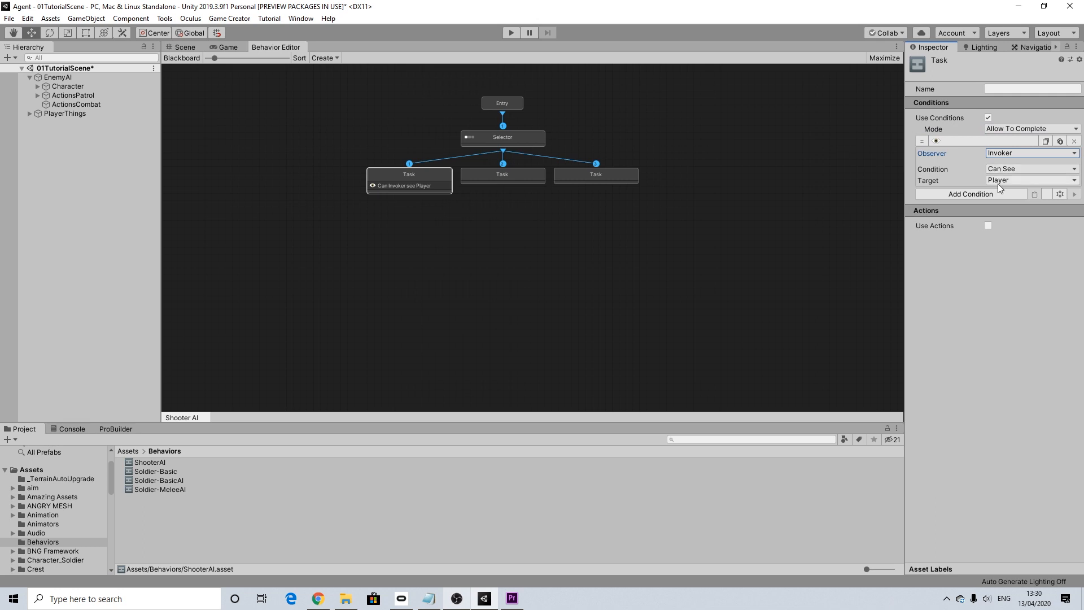
# Enable conditions on the third Task in Allow To Complete mode and add a Can Not See condition with Invoker observing Player.
pyautogui.click(573, 176)
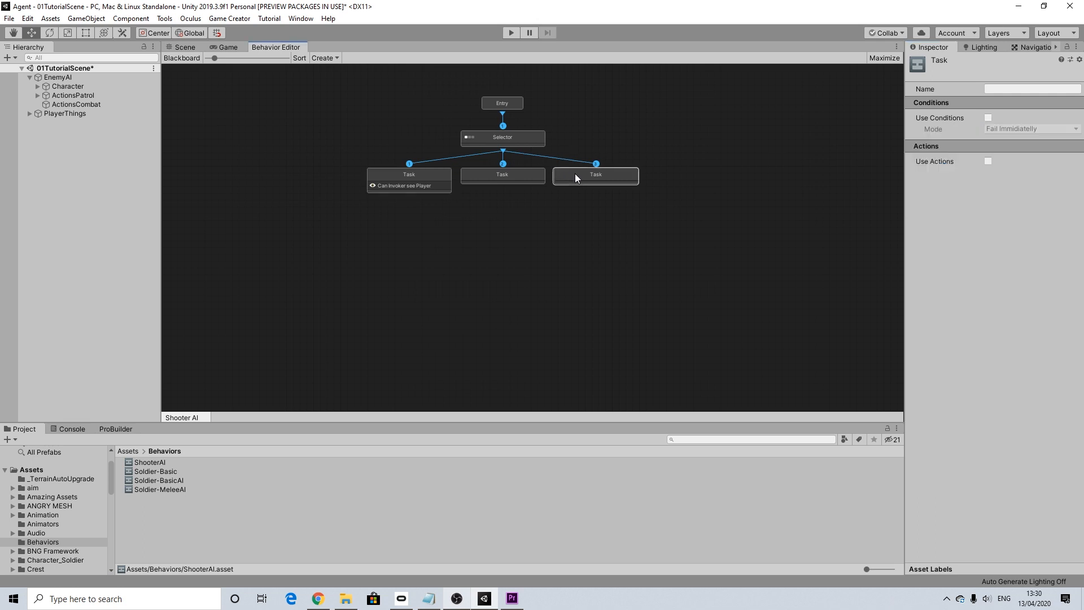
pyautogui.click(988, 117)
pyautogui.click(1005, 129)
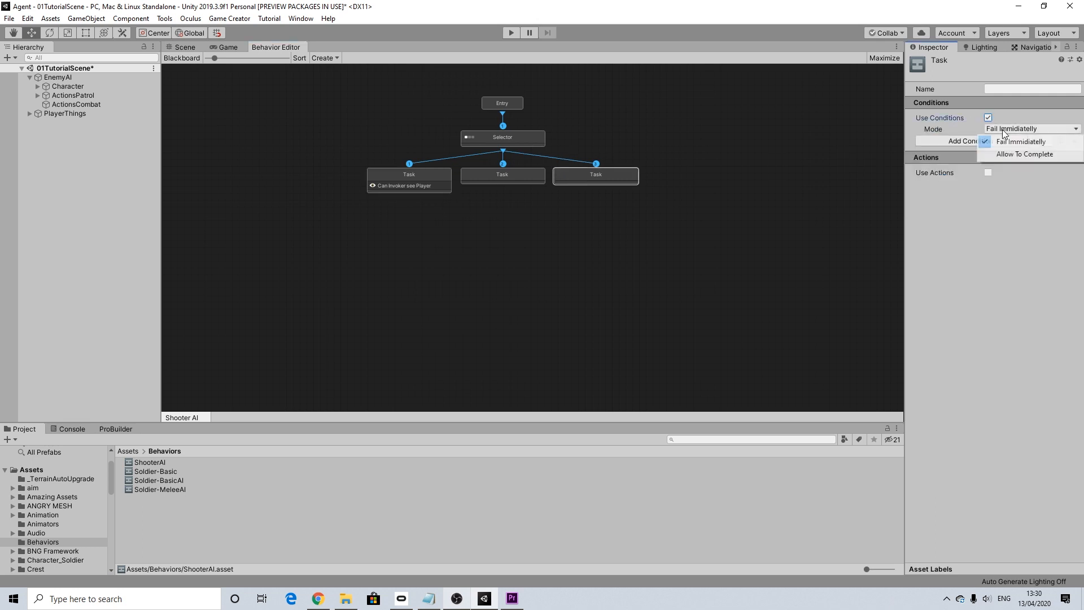
pyautogui.click(1009, 154)
pyautogui.click(976, 140)
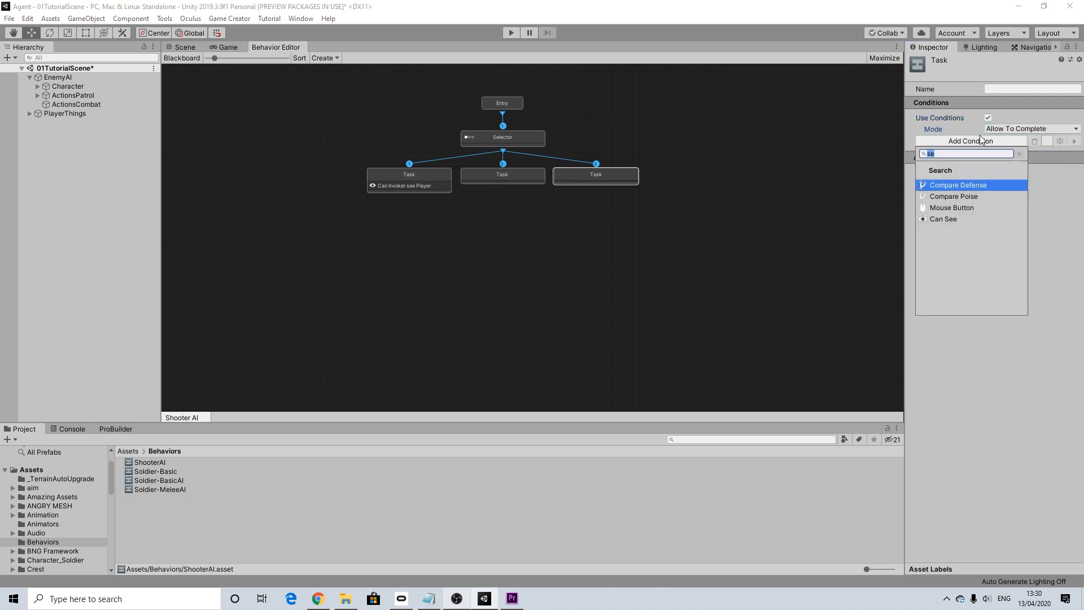
pyautogui.click(954, 219)
pyautogui.click(1016, 168)
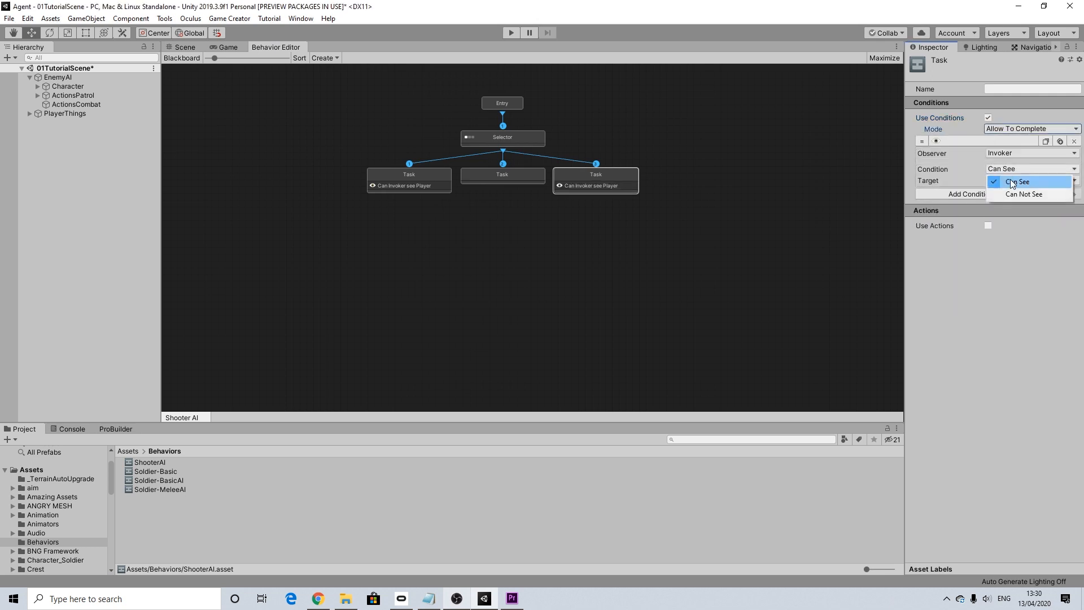
pyautogui.click(1022, 191)
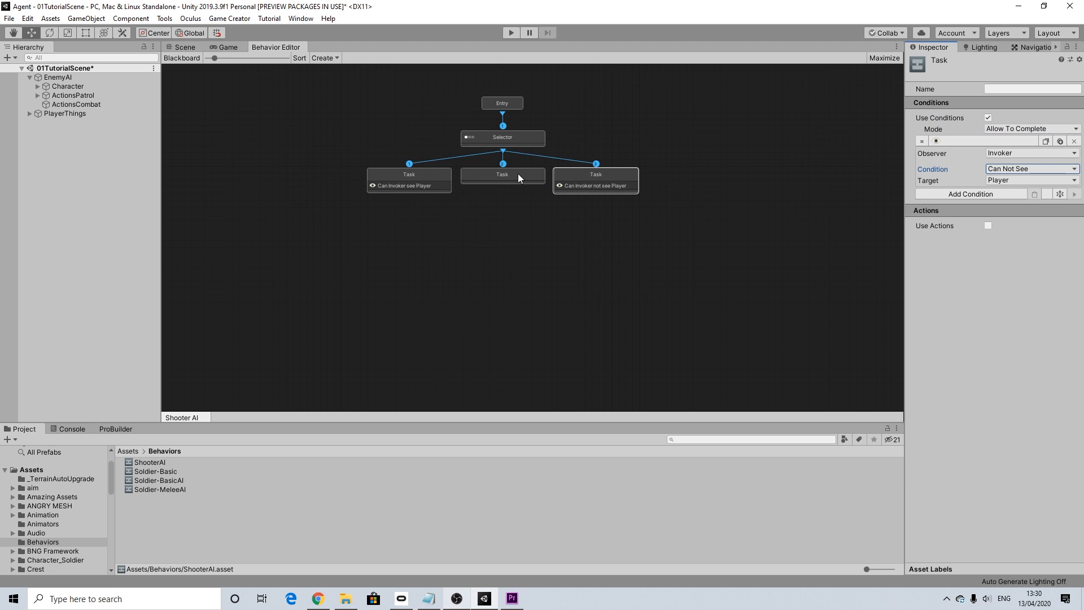
# Enable actions on the first Task and add a Change Property action that targets Invoker's Can Run property.
pyautogui.click(441, 178)
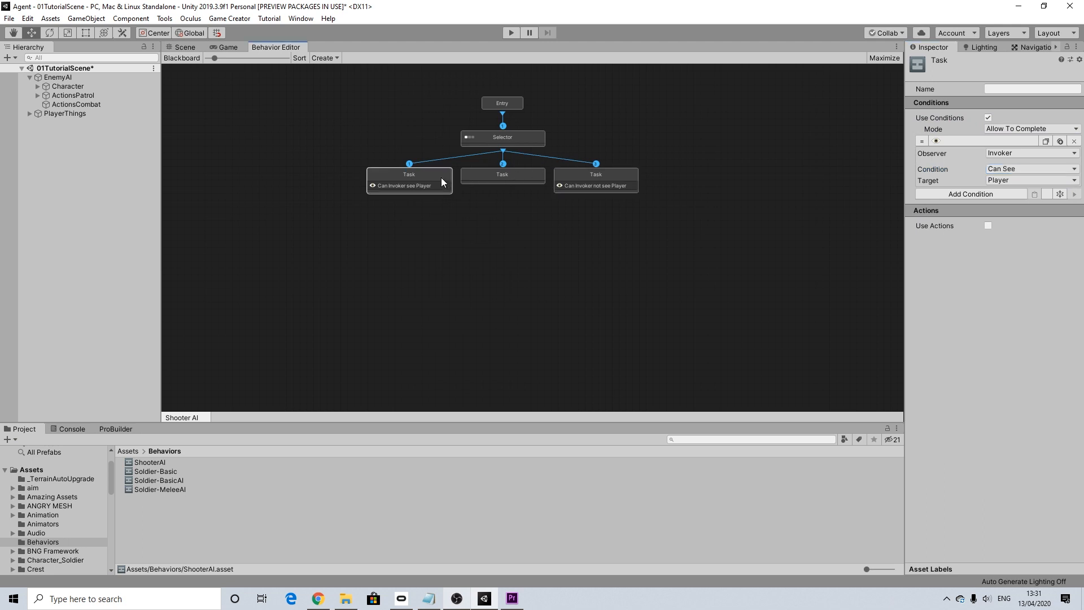
pyautogui.click(988, 227)
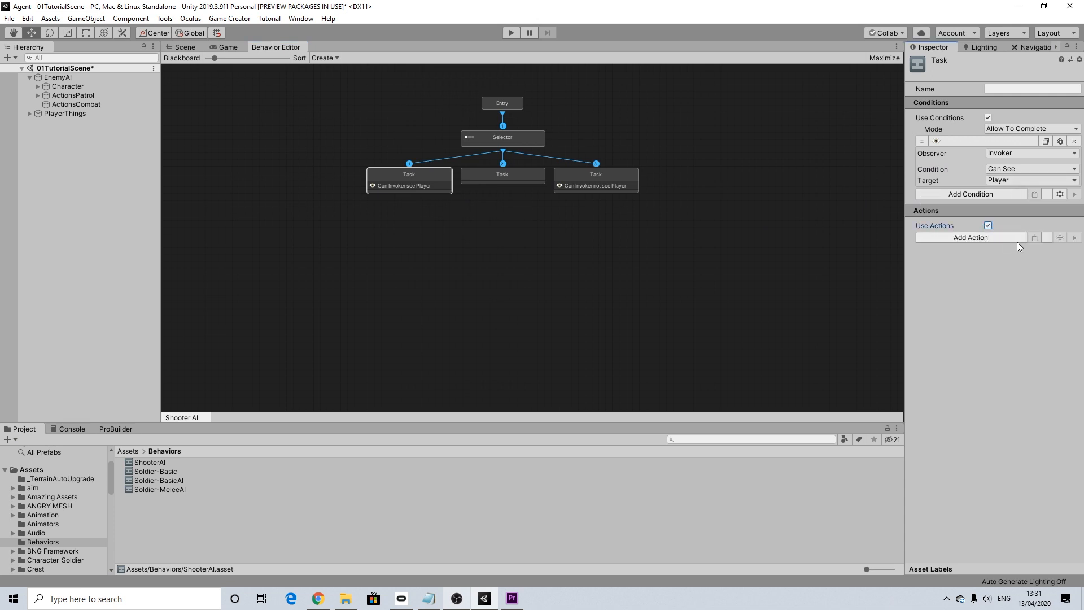
pyautogui.click(987, 237)
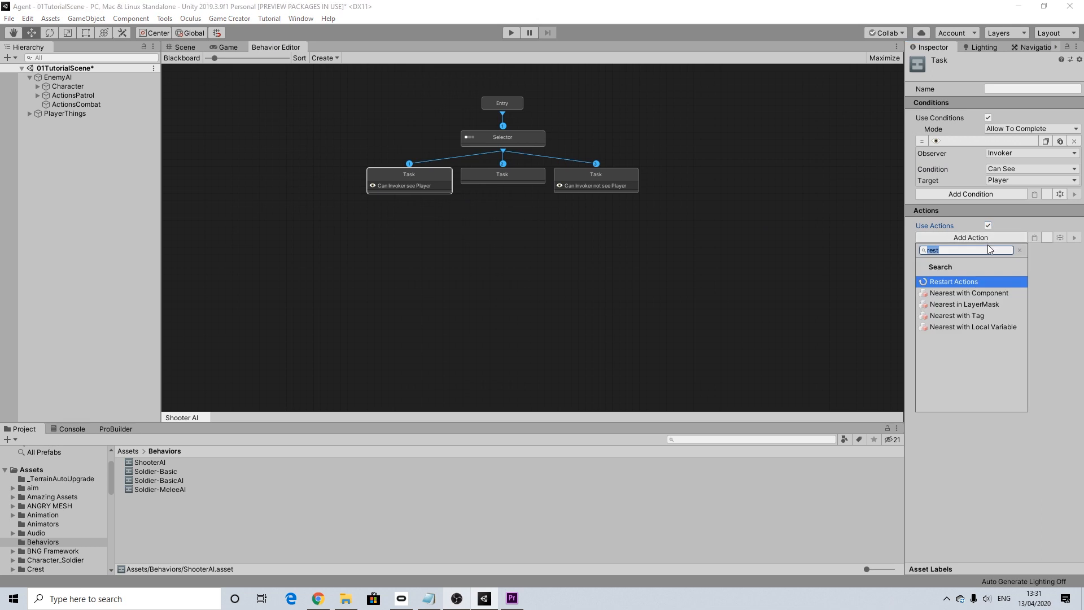
pyautogui.press('BackSpace')
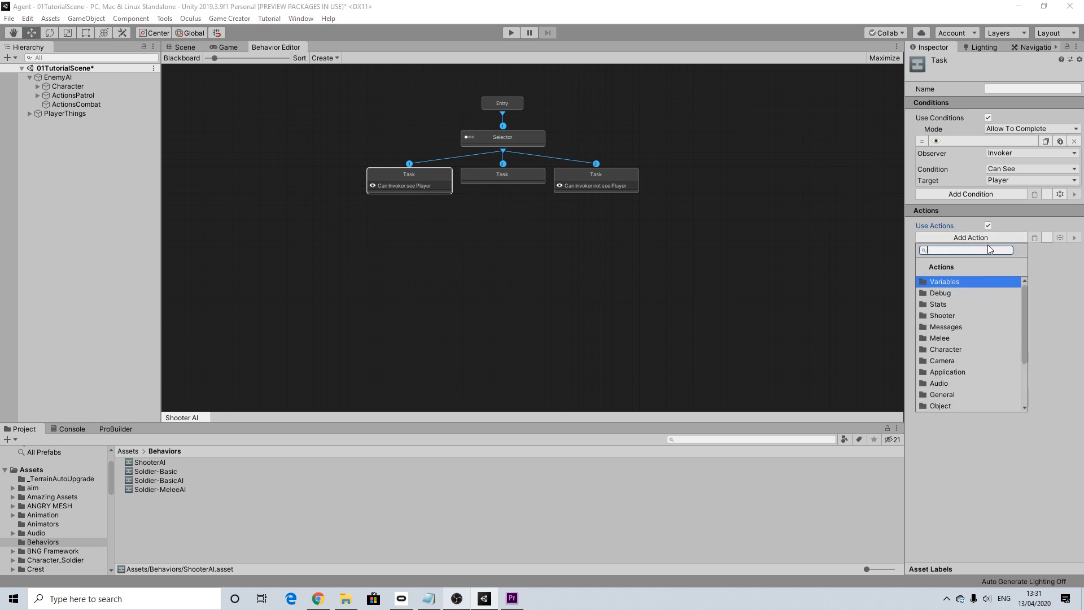
pyautogui.click(944, 350)
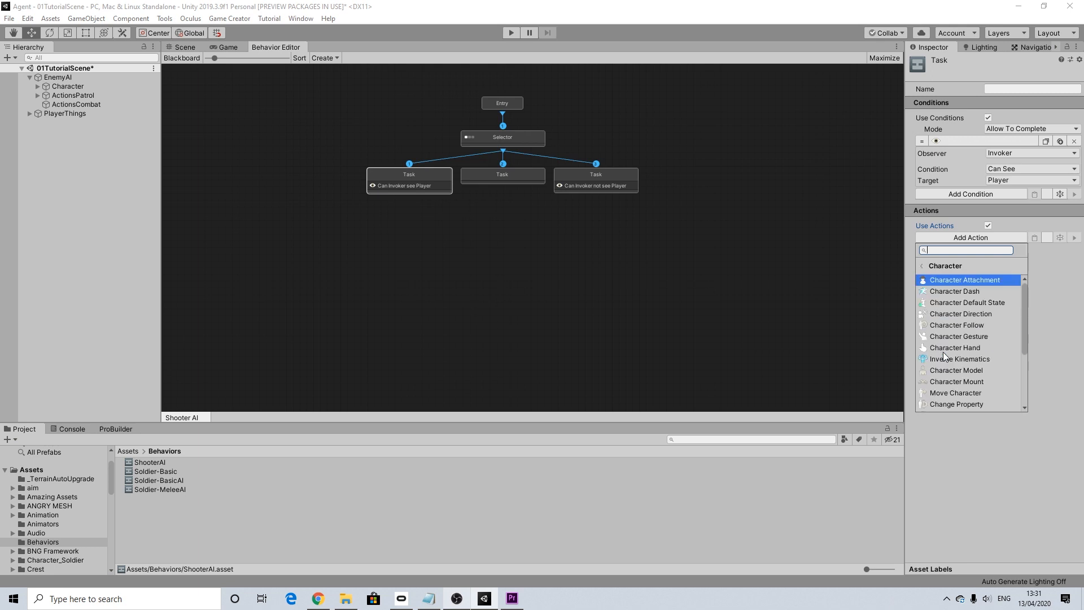
pyautogui.click(944, 404)
pyautogui.click(1016, 249)
pyautogui.click(1016, 275)
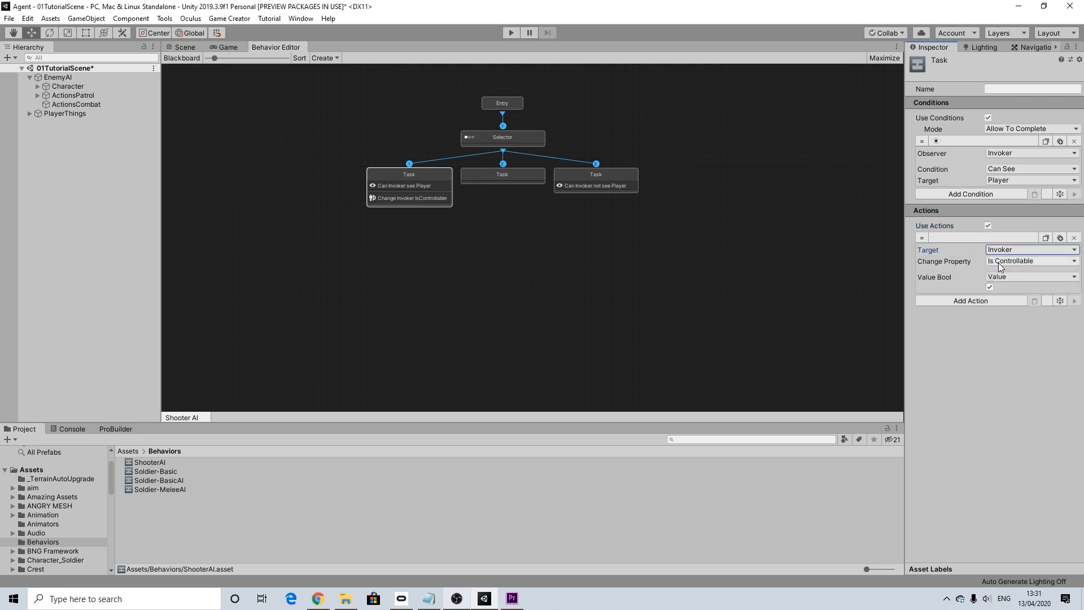
pyautogui.click(999, 262)
pyautogui.click(1011, 285)
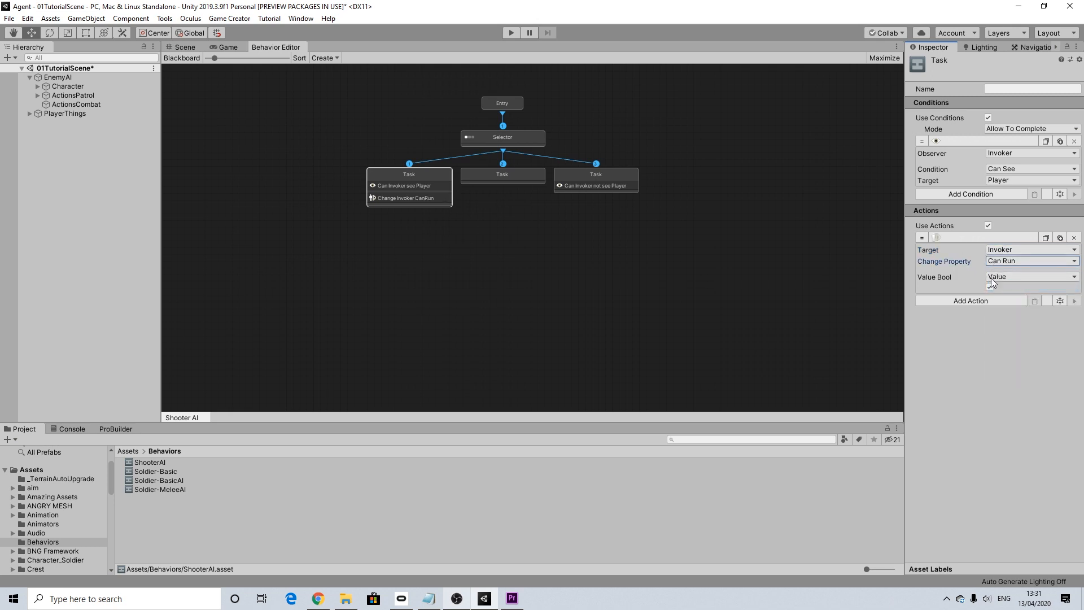
pyautogui.click(1015, 326)
# Copy the Can Run action into the third Task's enabled actions and turn its value off.
pyautogui.click(1045, 237)
pyautogui.click(574, 171)
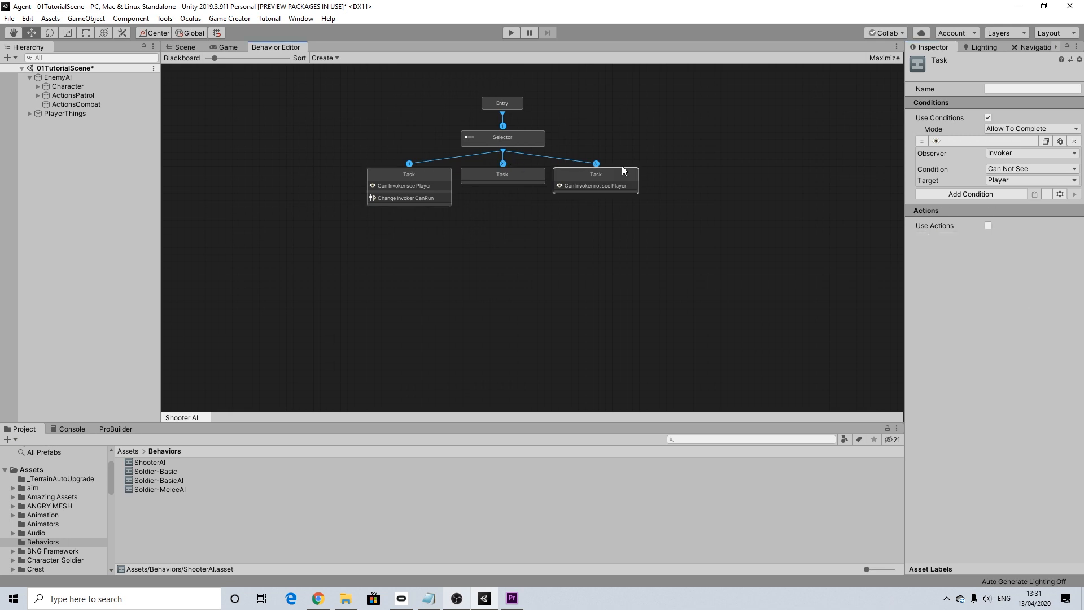
pyautogui.click(988, 226)
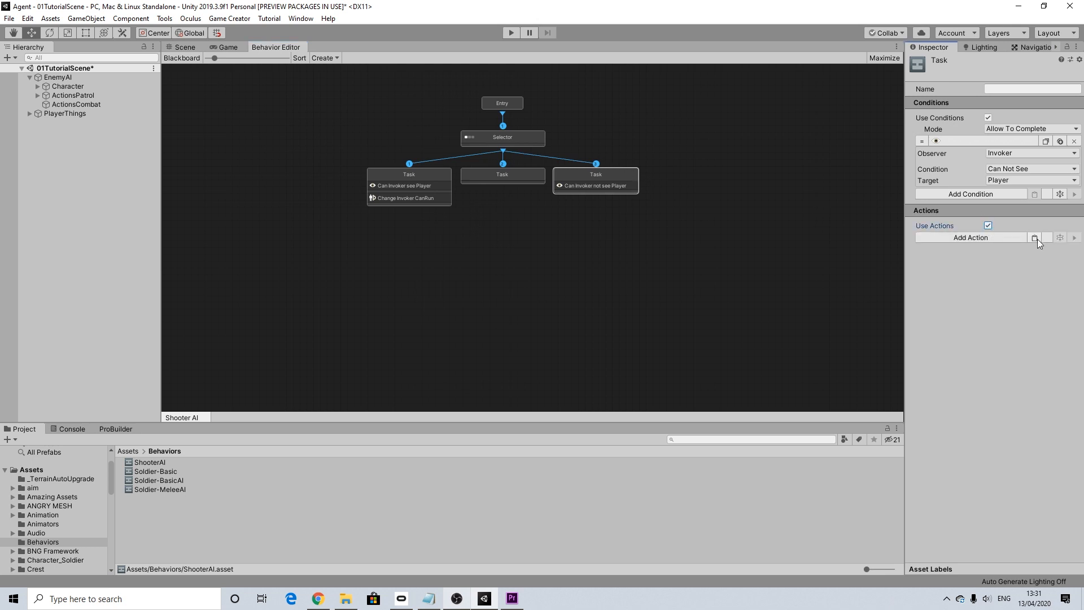
pyautogui.click(1038, 239)
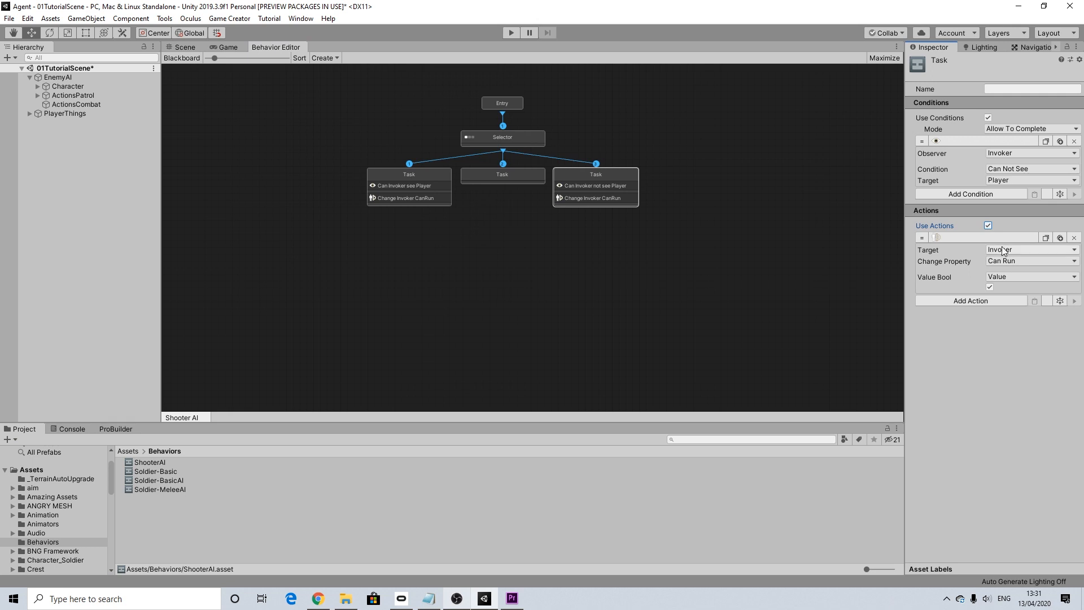
pyautogui.click(990, 286)
# Add a Character Gesture action to the first Task with Invoker as the character and State@wave as the clip.
pyautogui.click(430, 180)
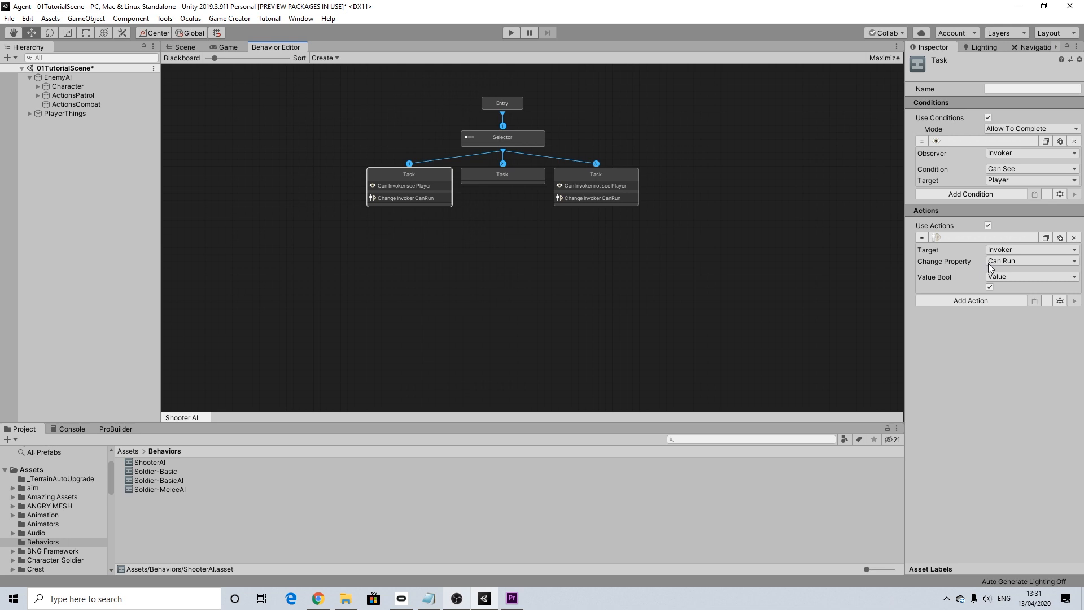
pyautogui.click(965, 302)
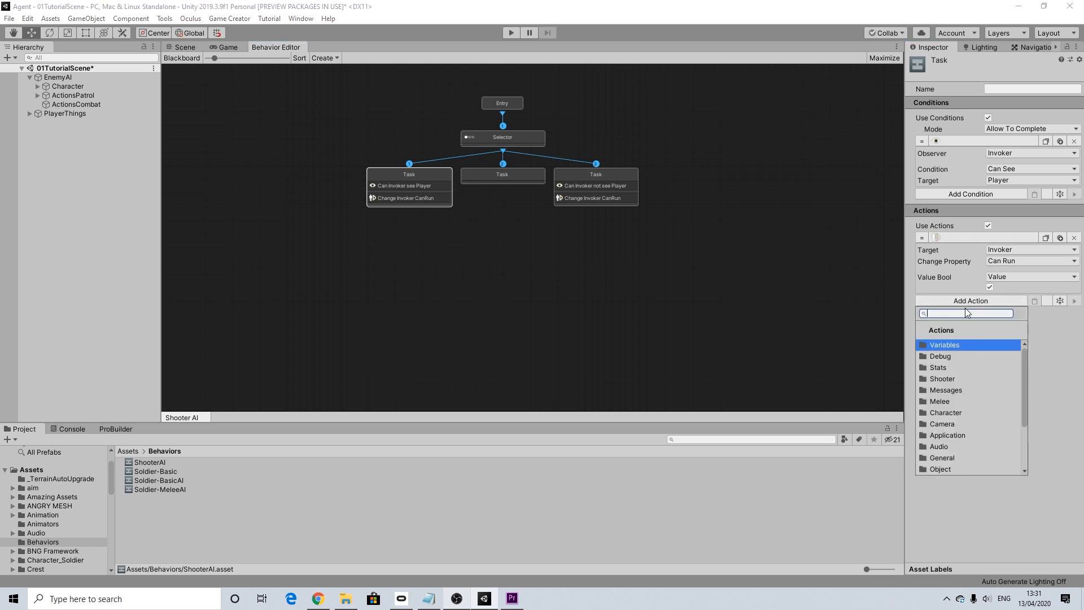
pyautogui.write('gest')
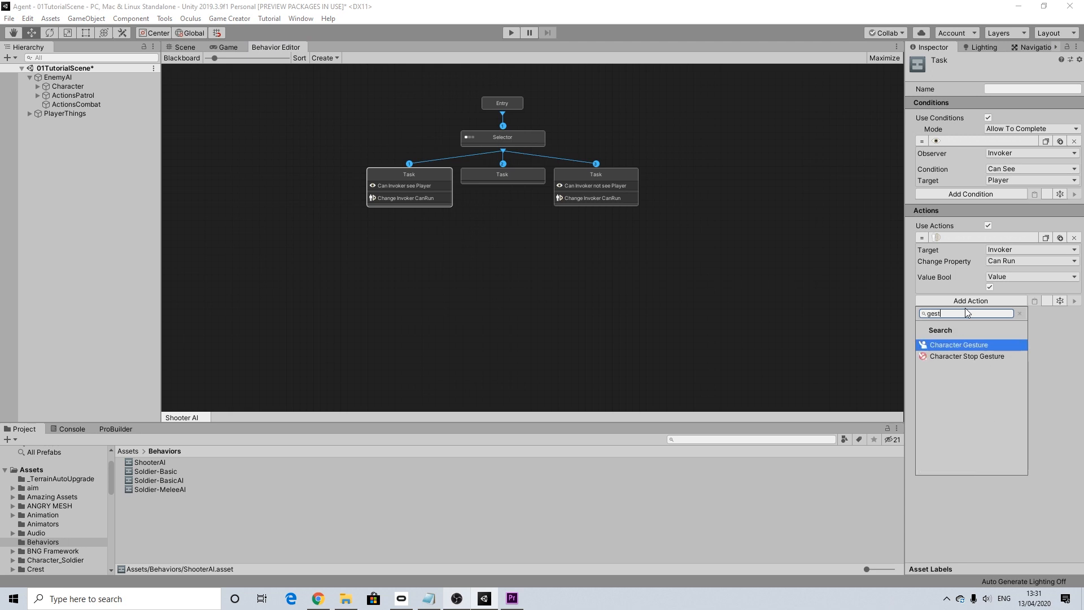
pyautogui.click(947, 343)
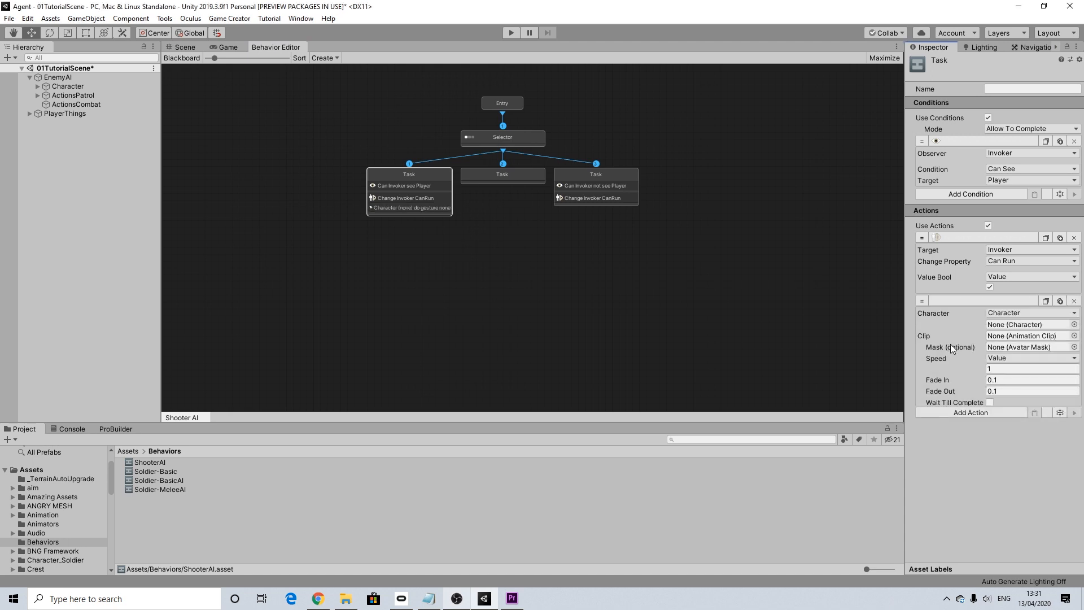
pyautogui.click(1013, 315)
pyautogui.click(1016, 338)
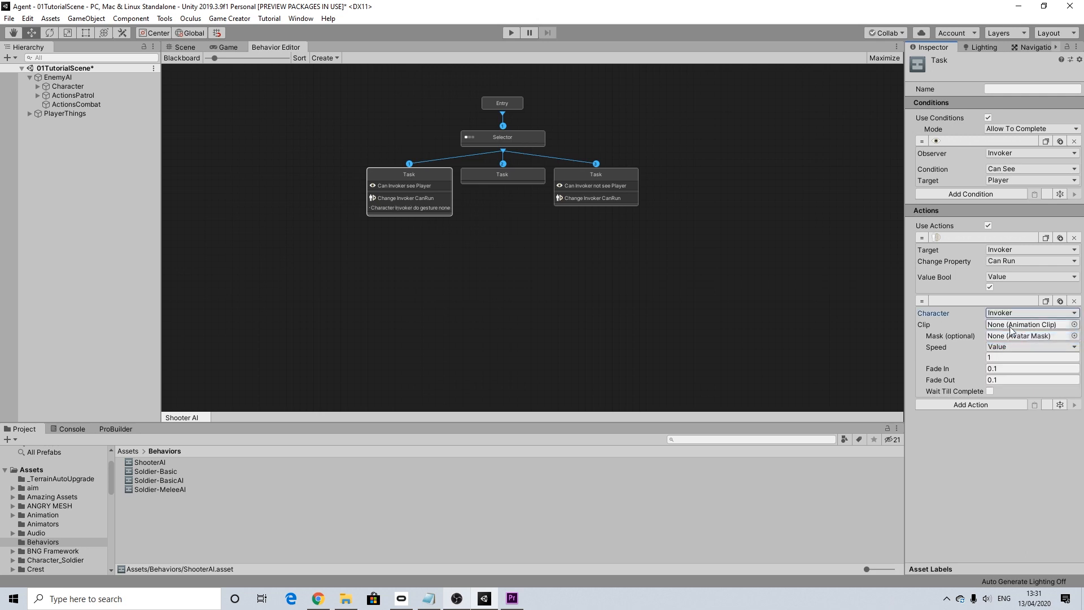
pyautogui.click(1074, 325)
pyautogui.write('state')
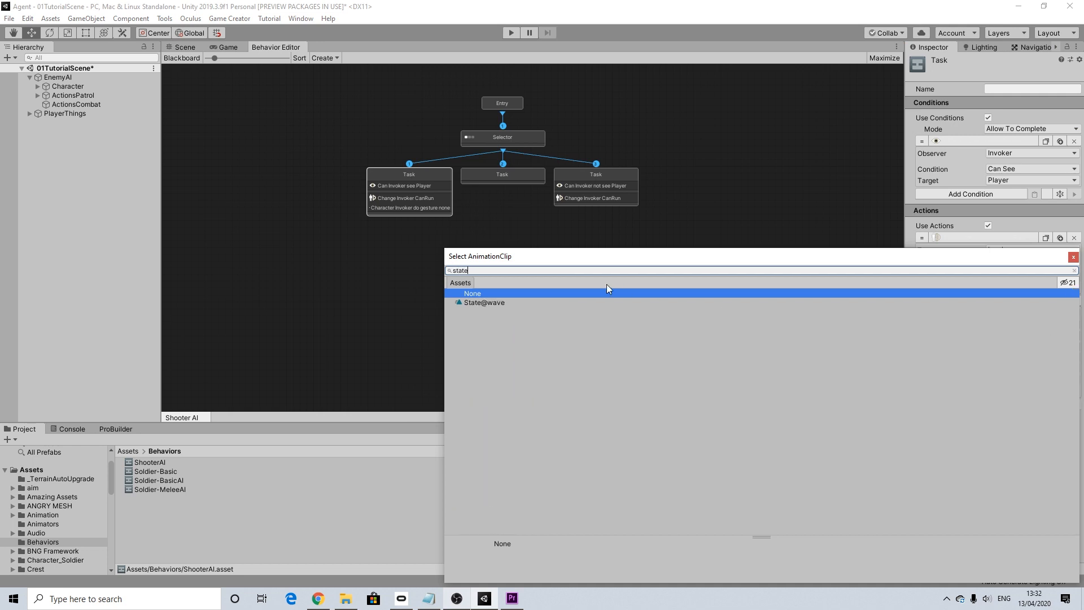
pyautogui.click(490, 303)
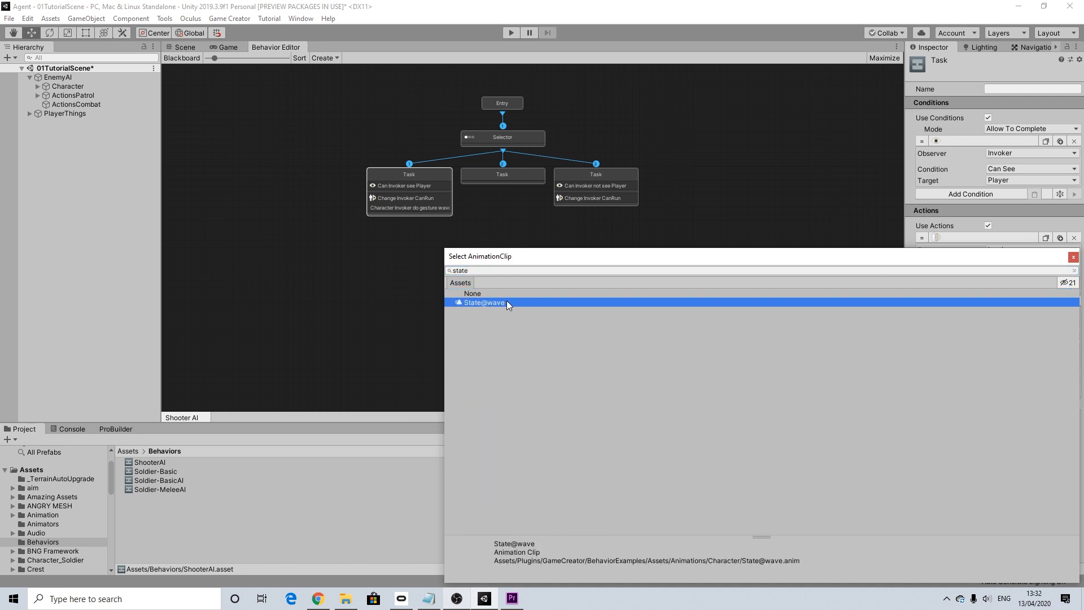
pyautogui.click(1073, 258)
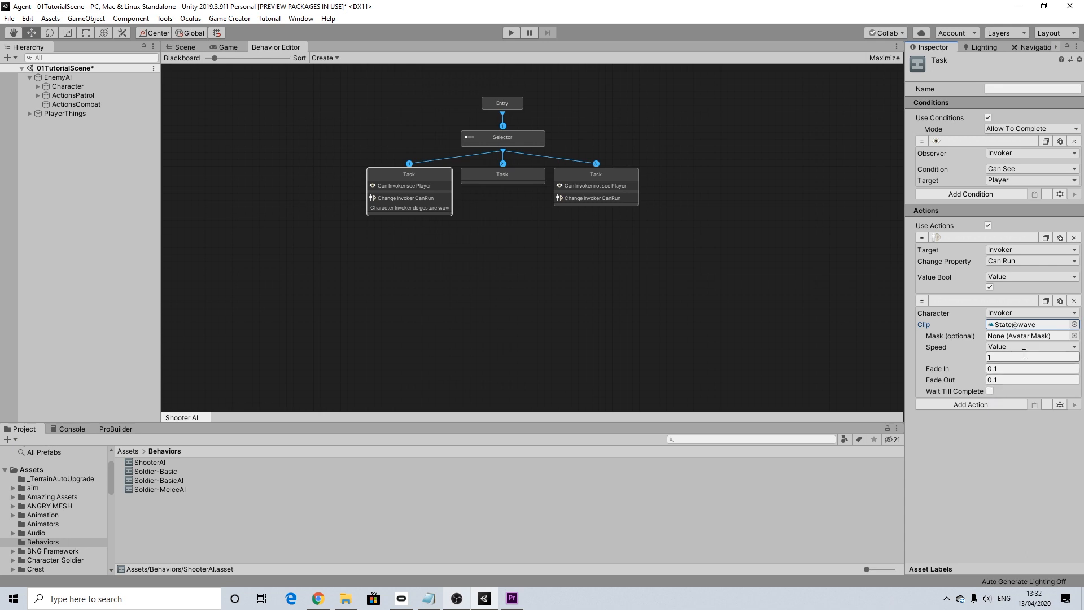
# Add a Simple Message action to the first Task with the message "Stop!".
pyautogui.click(956, 403)
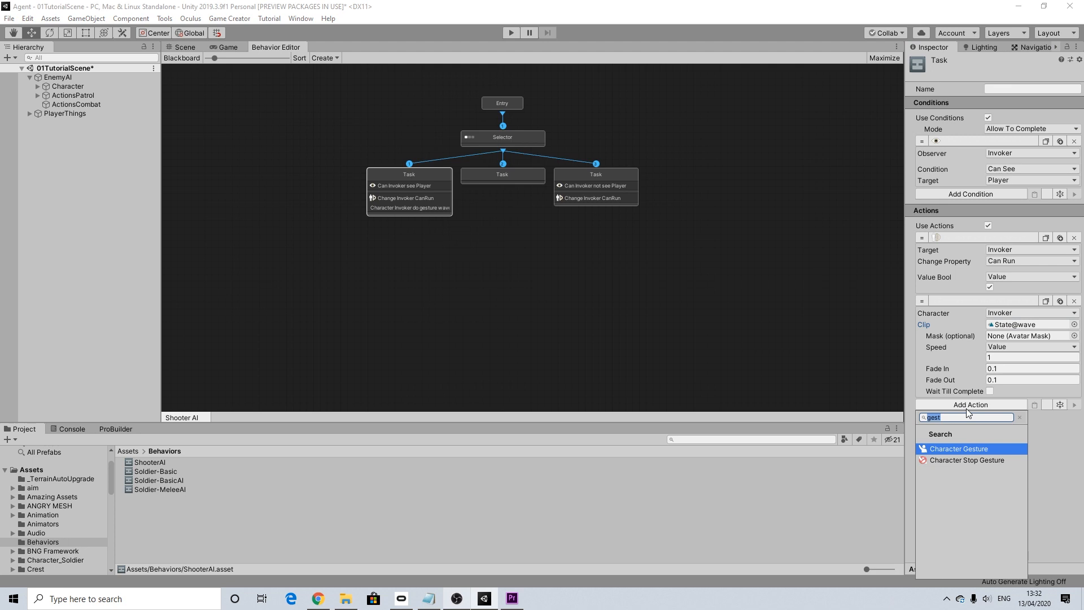
pyautogui.write('mes')
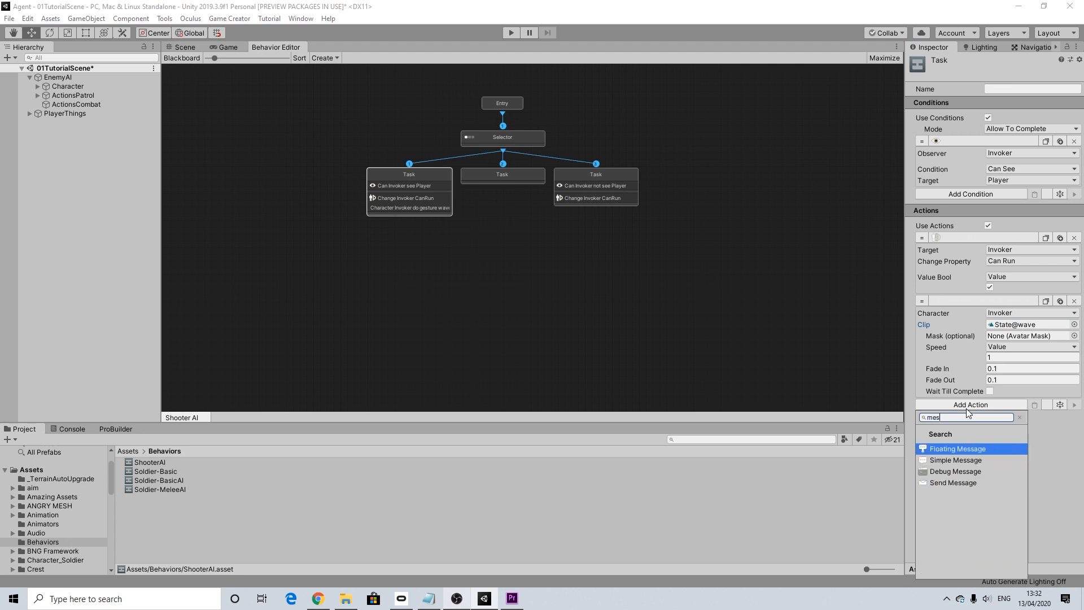
pyautogui.click(962, 449)
pyautogui.click(1006, 418)
pyautogui.write('Stop')
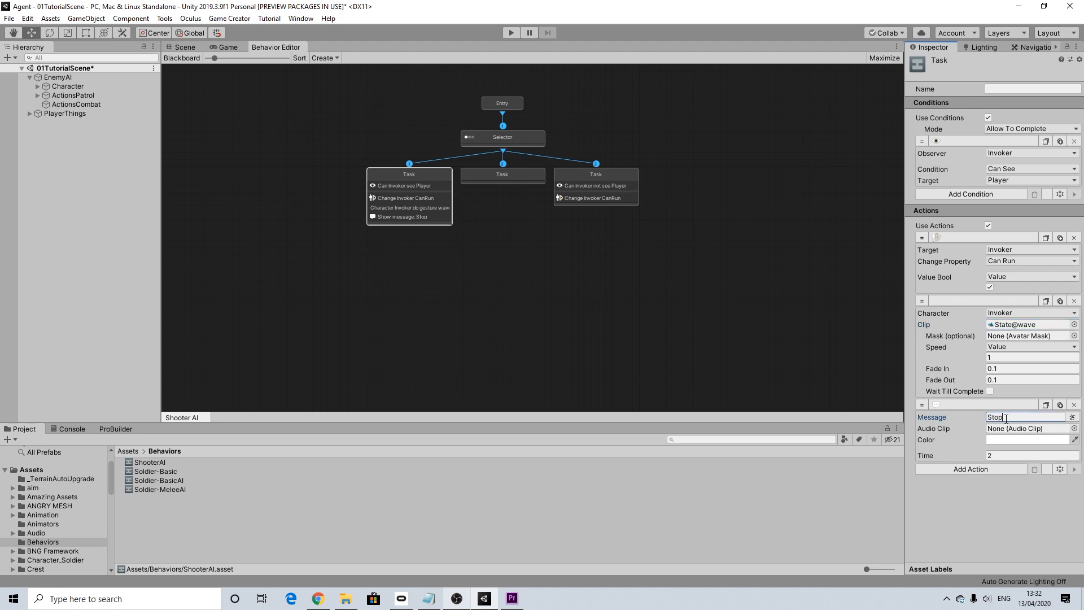
pyautogui.write('!')
# Assign the "stop!" audio clip from Hero Voice Jack to the message action and set its time to 0.9.
pyautogui.click(1074, 428)
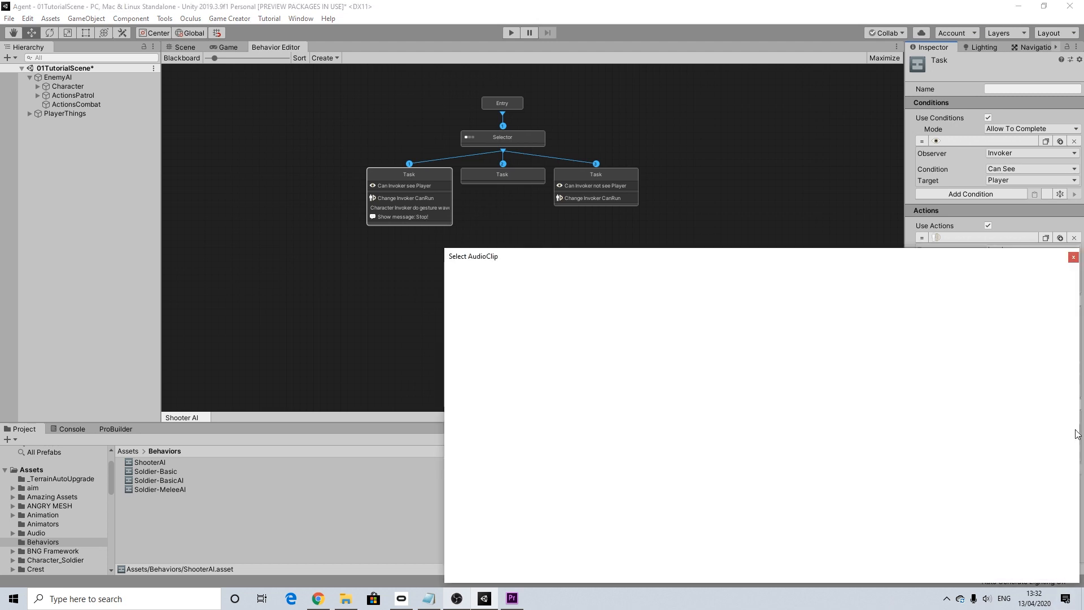
pyautogui.write('stop')
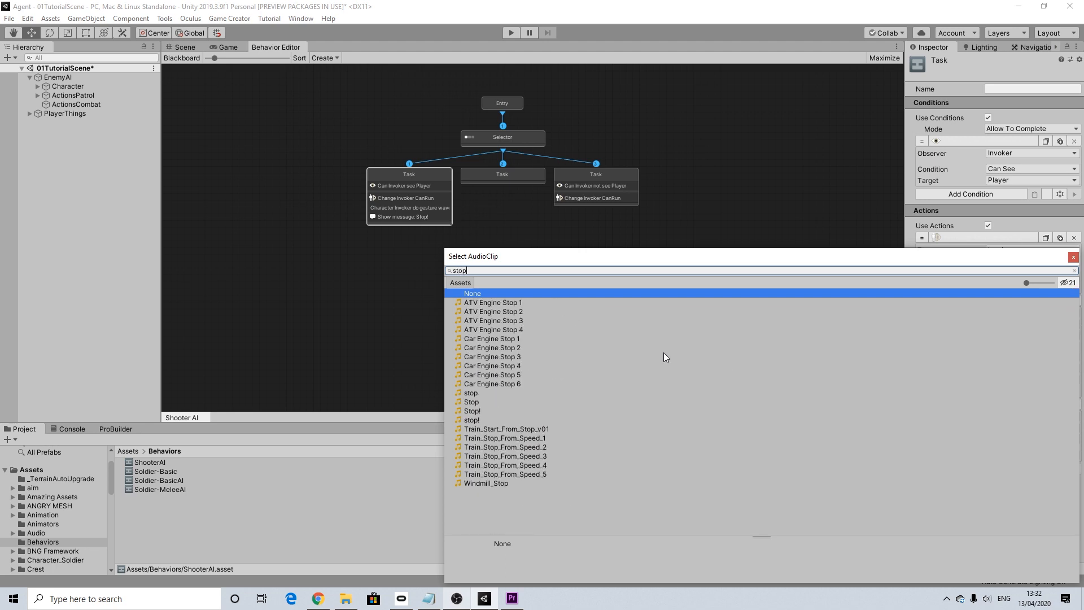
pyautogui.click(474, 420)
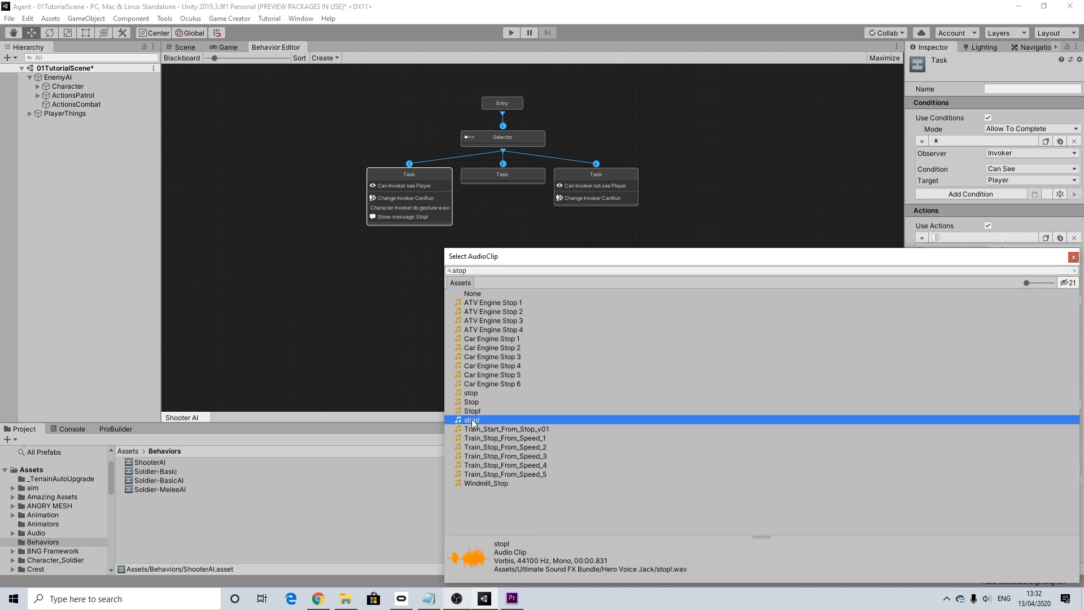
pyautogui.click(1073, 257)
pyautogui.click(998, 456)
pyautogui.write('0.9')
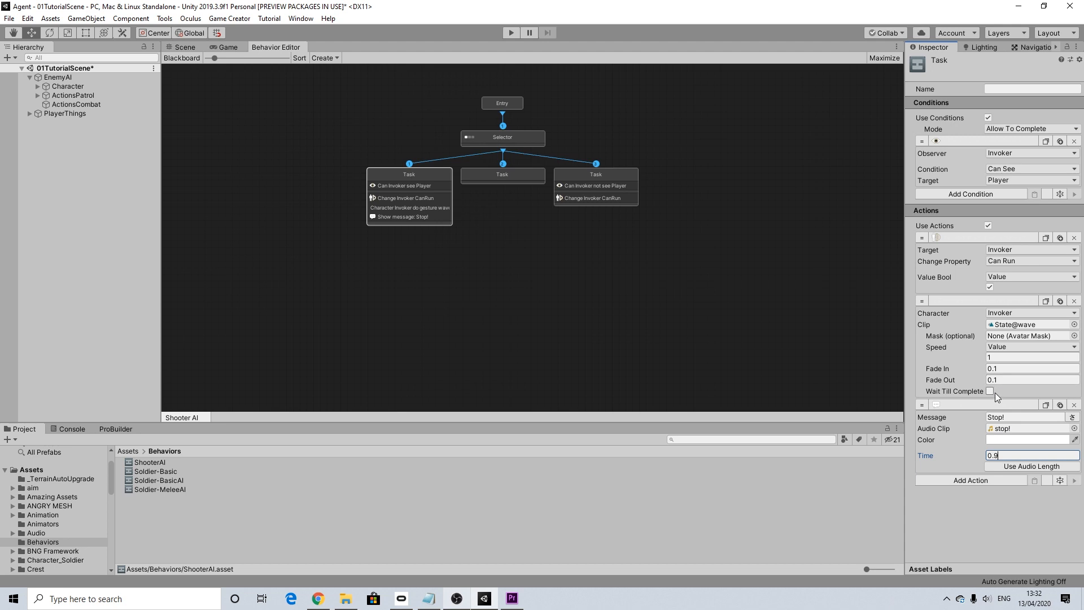
# Collapse the Can Run, gesture and message actions in the first Task.
pyautogui.click(933, 301)
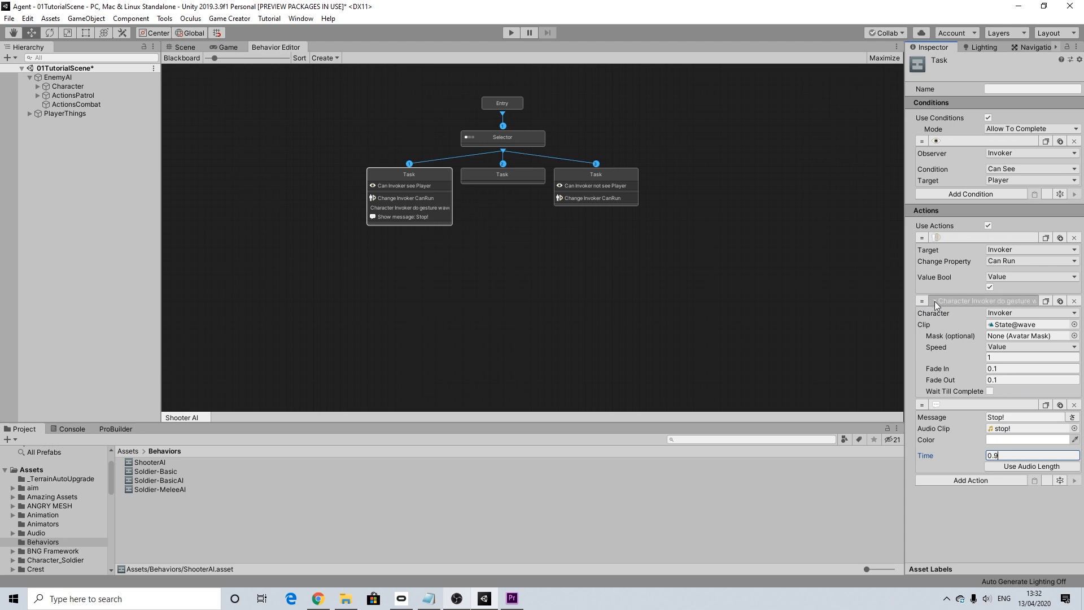
pyautogui.click(945, 238)
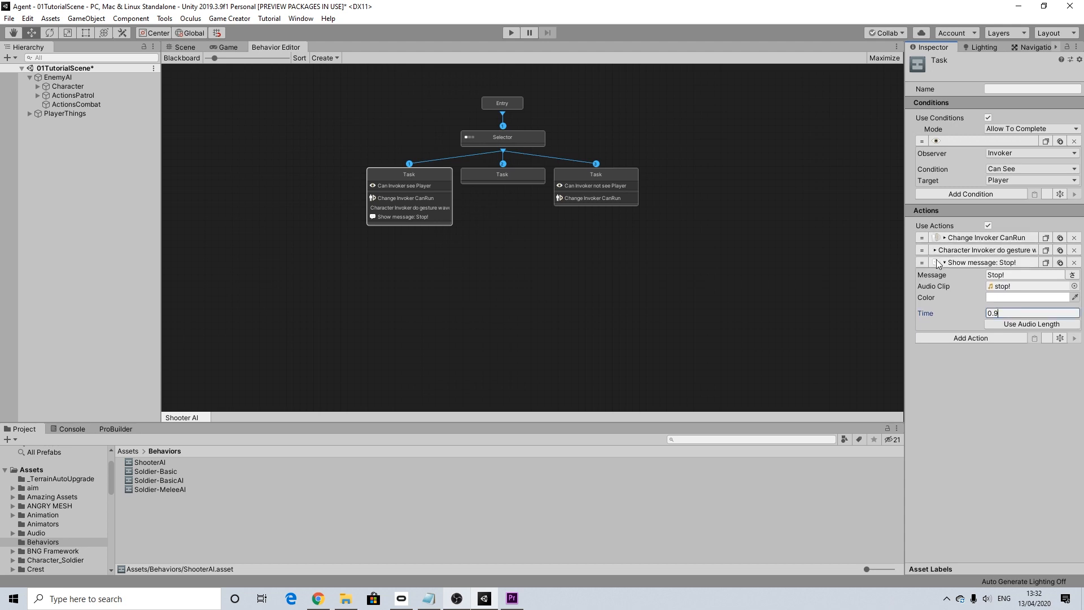
pyautogui.click(944, 262)
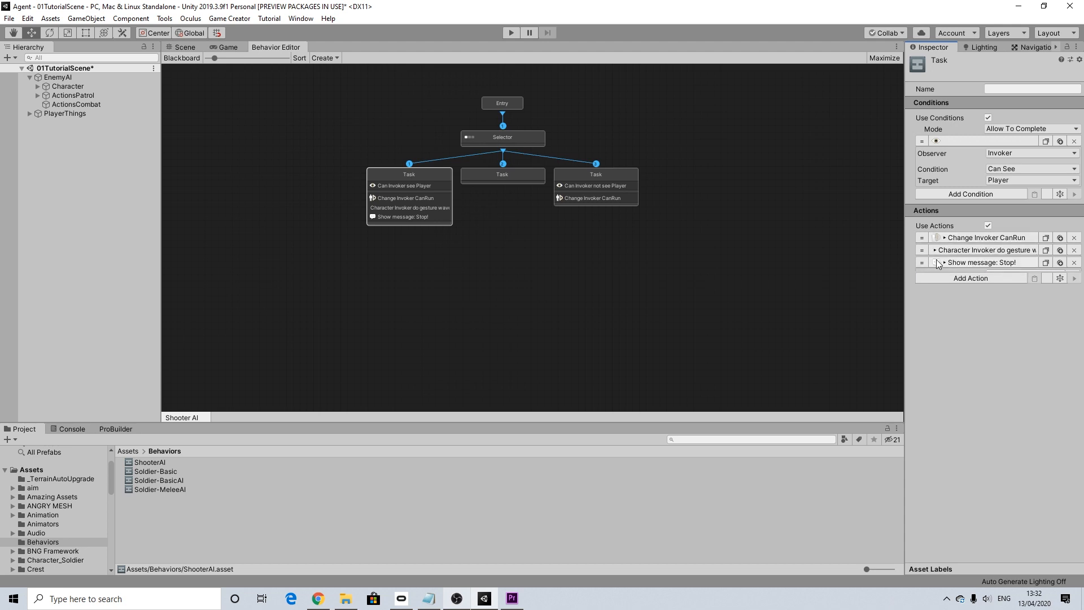
# Add an Add Ammo action to the first Task with Invoker as the shooter.
pyautogui.click(972, 276)
pyautogui.write('add')
pyautogui.press('BackSpace')
pyautogui.press('BackSpace')
pyautogui.press('BackSpace')
pyautogui.press('BackSpace')
pyautogui.write('amm')
pyautogui.click(973, 319)
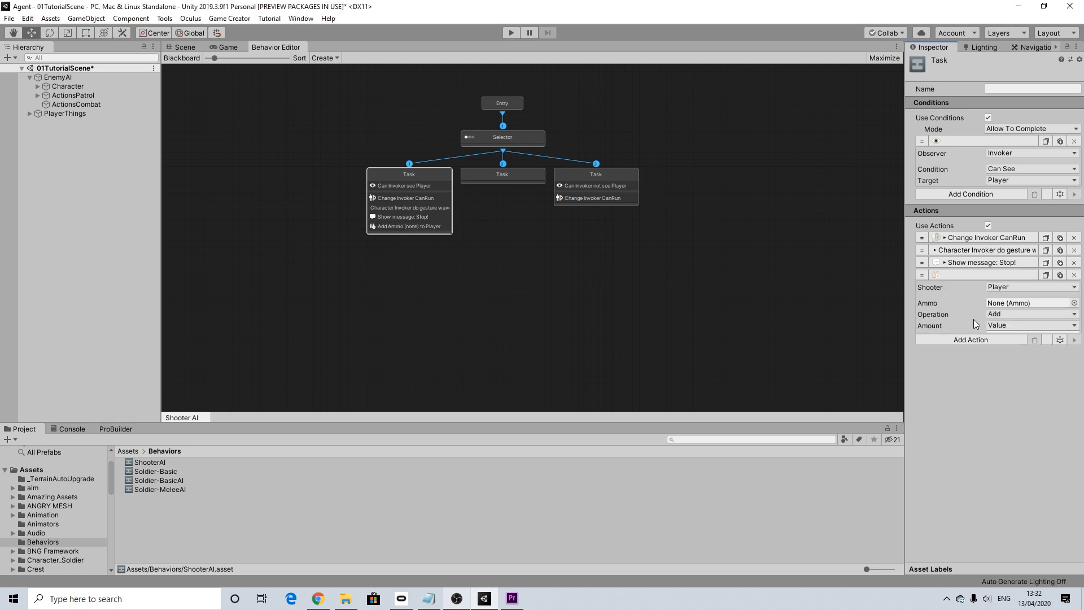
pyautogui.click(1008, 288)
pyautogui.click(1016, 325)
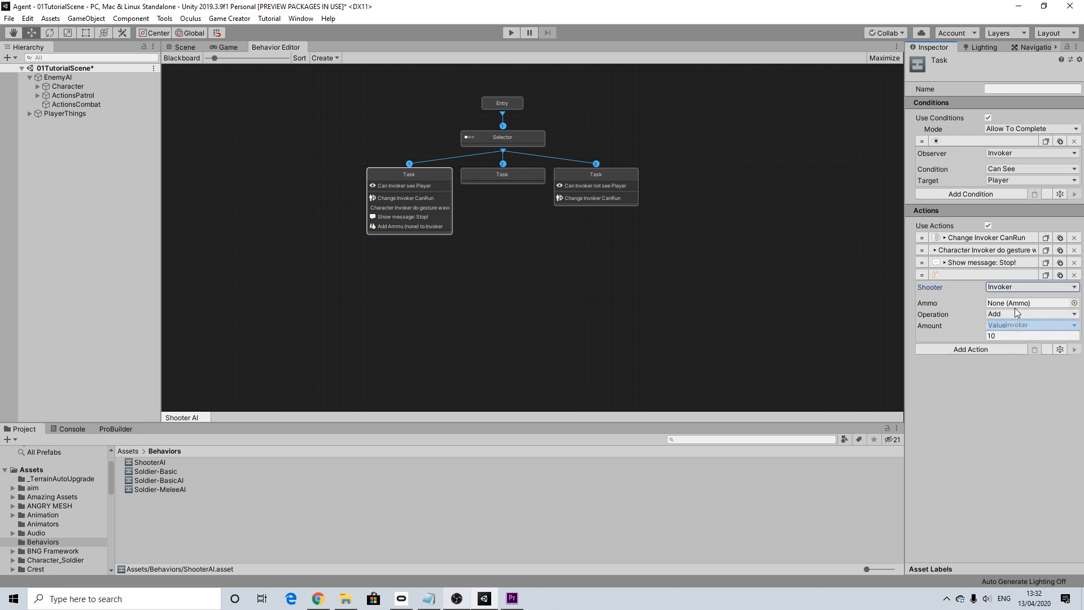
# Set the first Task's ammo action to add 50 Bullets.
pyautogui.click(1074, 303)
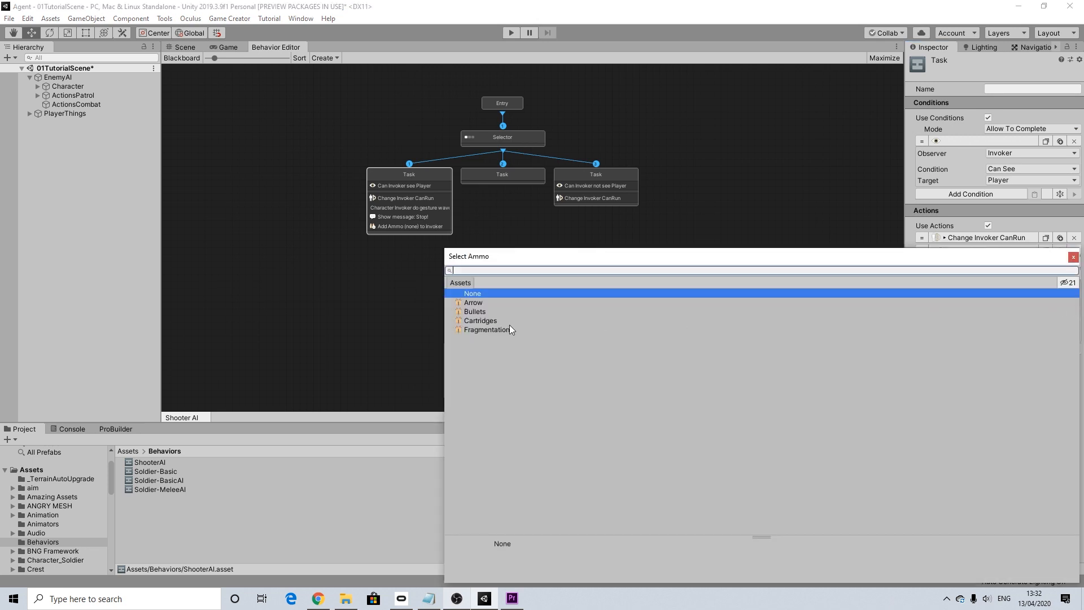
pyautogui.doubleClick(475, 312)
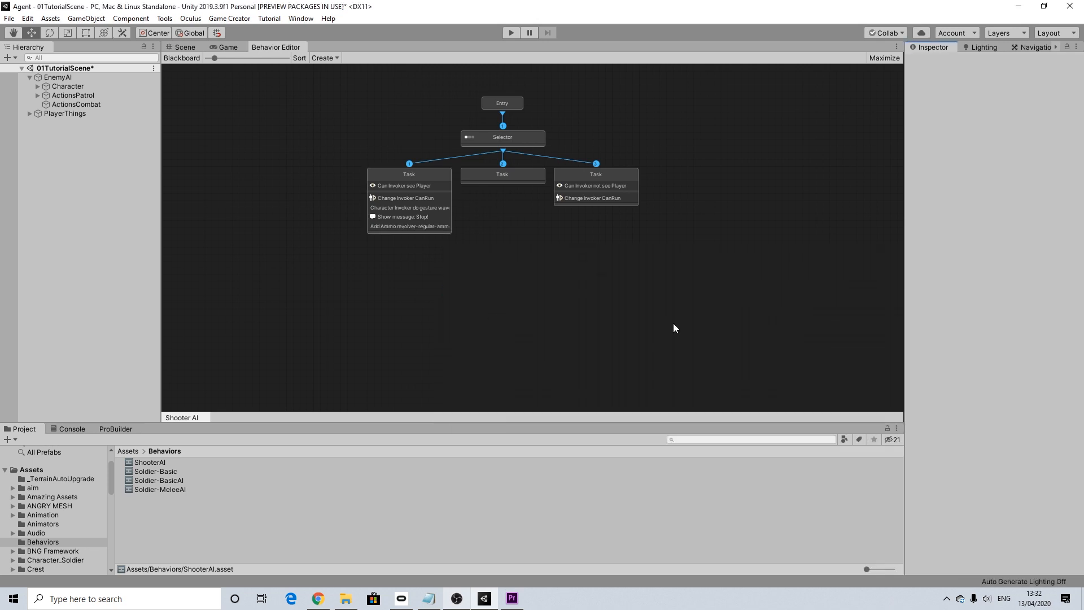
pyautogui.click(414, 191)
pyautogui.click(995, 336)
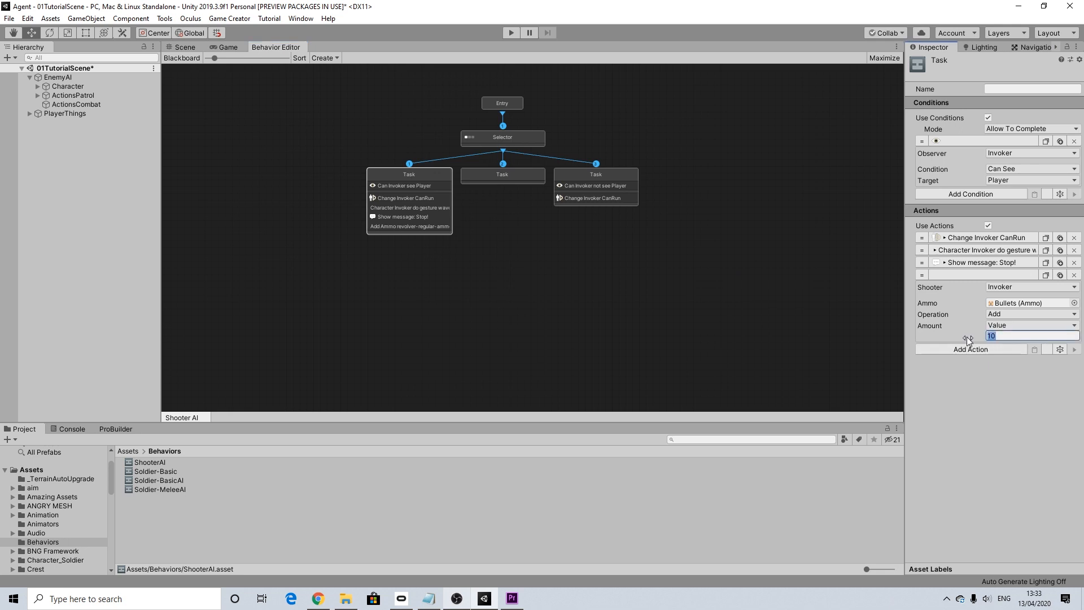
pyautogui.write('50')
# Add the shooter Draw Weapon action to the first Task with Invoker as the shooter.
pyautogui.click(964, 346)
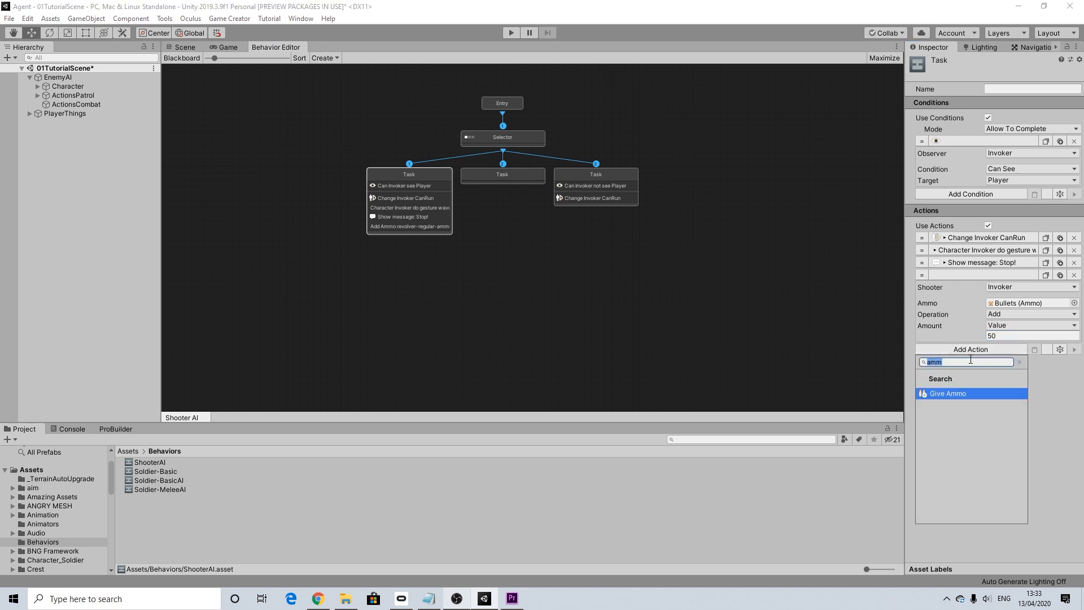
pyautogui.write('rea')
pyautogui.press('BackSpace')
pyautogui.press('BackSpace')
pyautogui.press('BackSpace')
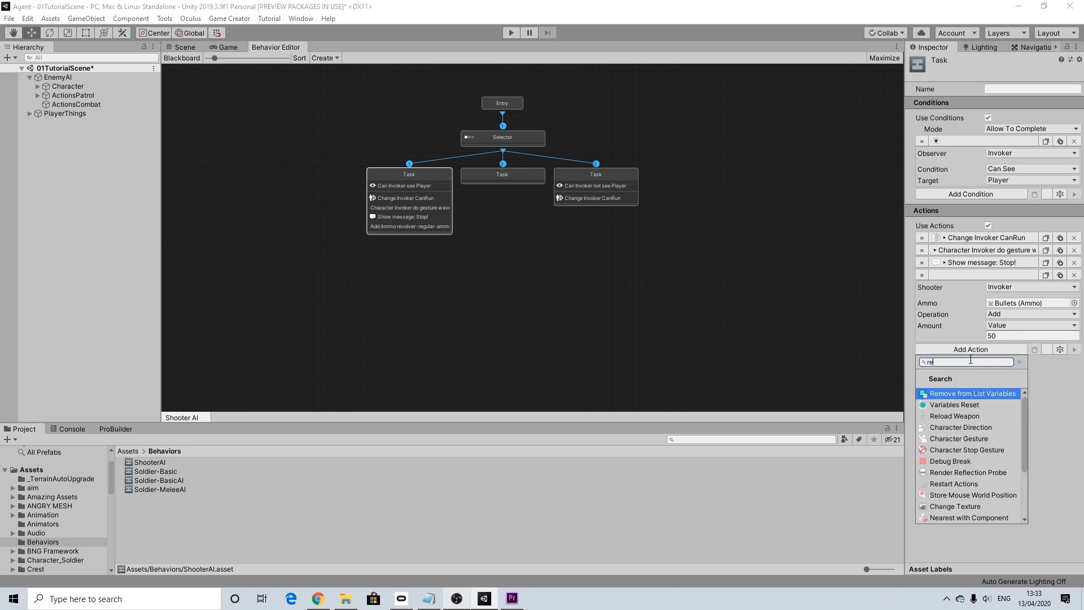
pyautogui.write('draw')
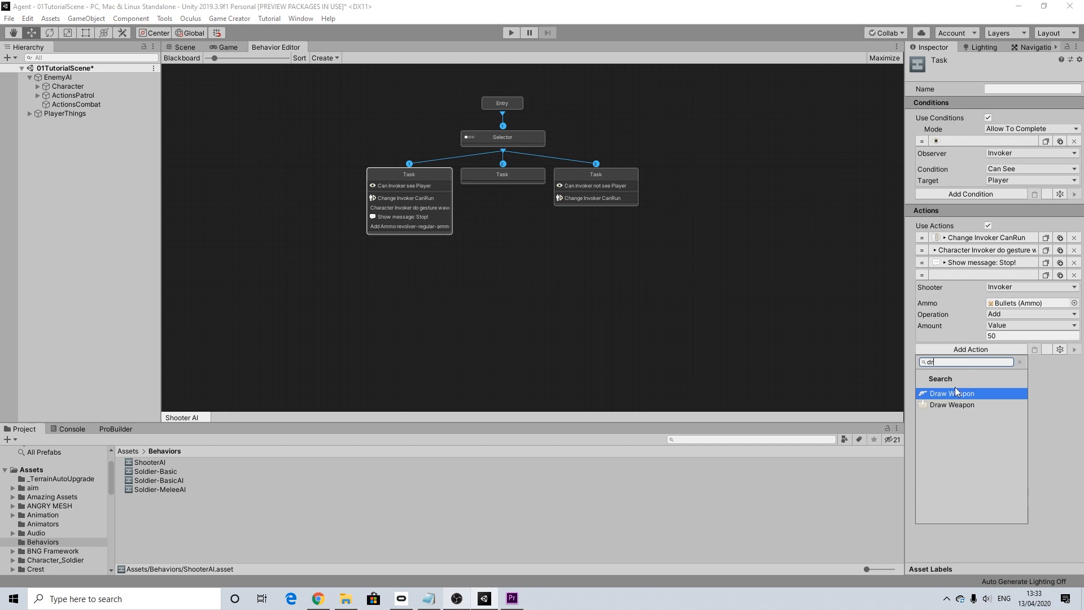
pyautogui.click(954, 387)
pyautogui.click(1014, 364)
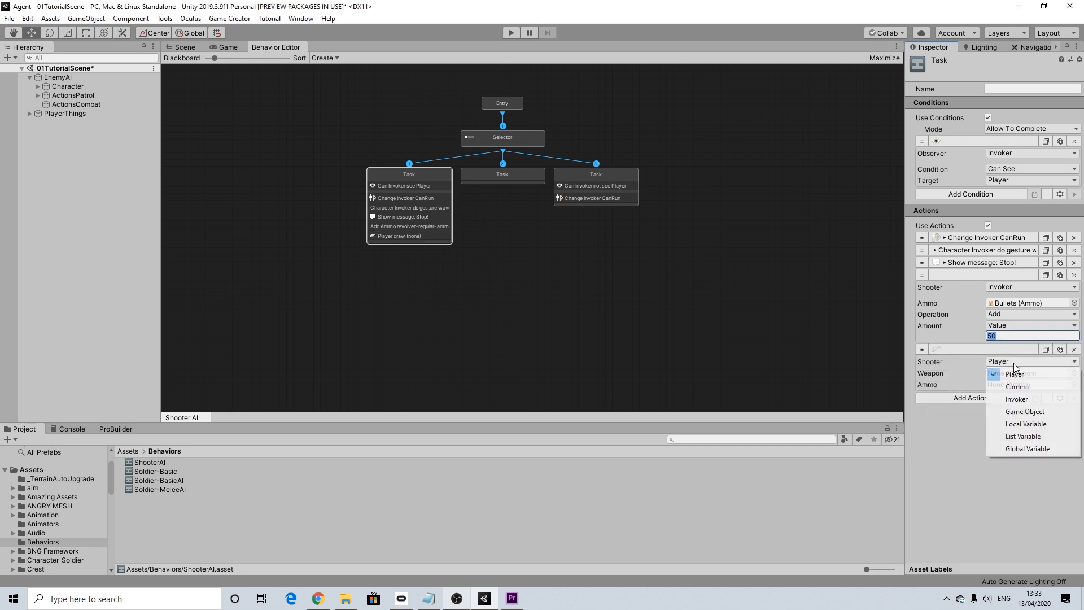
pyautogui.click(1014, 401)
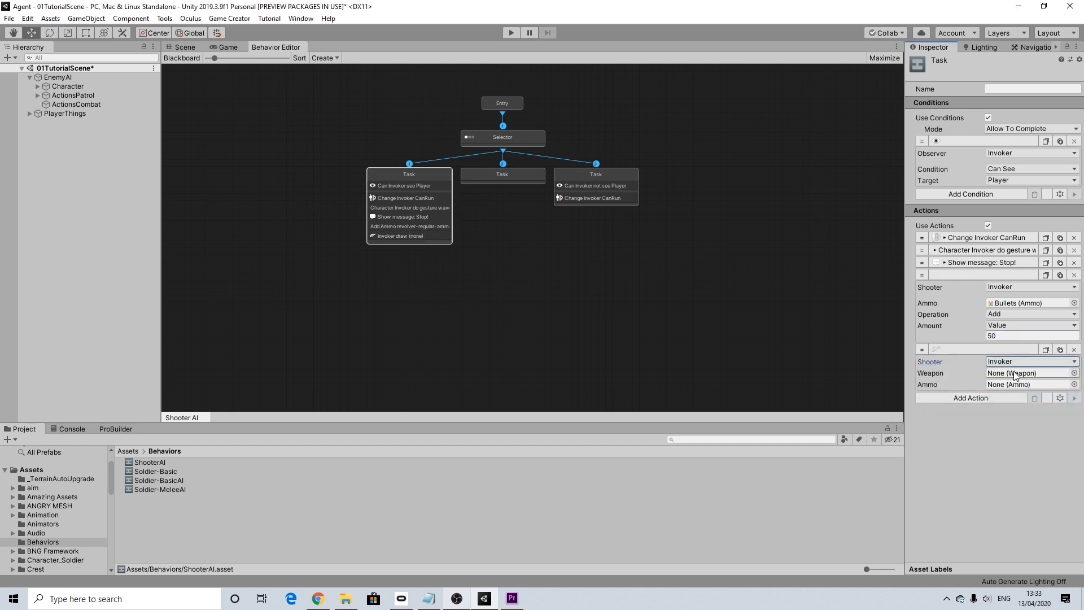
# Assign the Revolver as the weapon of the Draw Weapon action.
pyautogui.click(1075, 373)
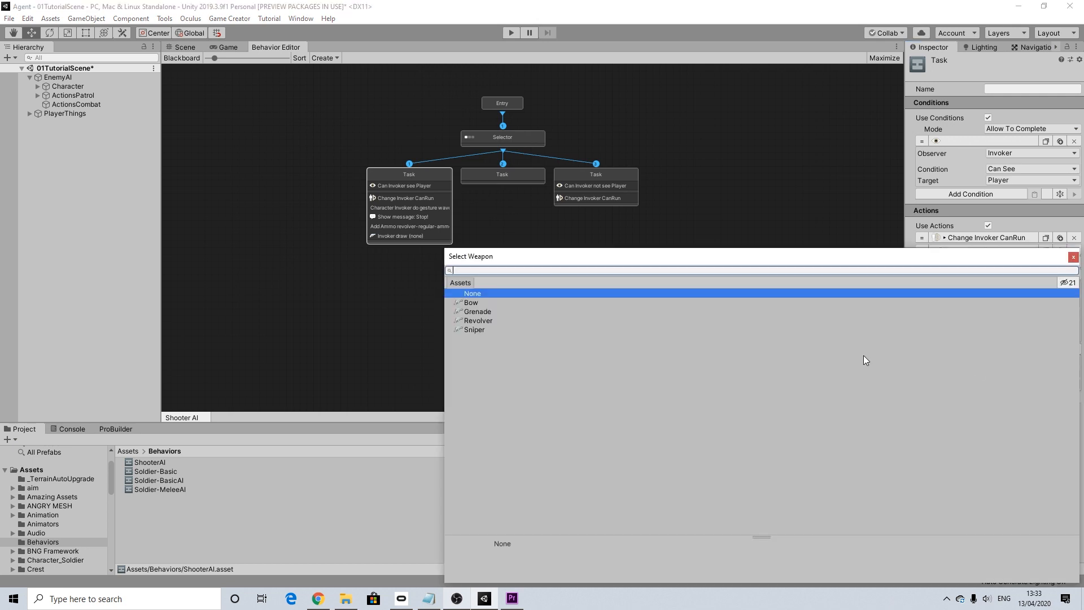
pyautogui.click(478, 320)
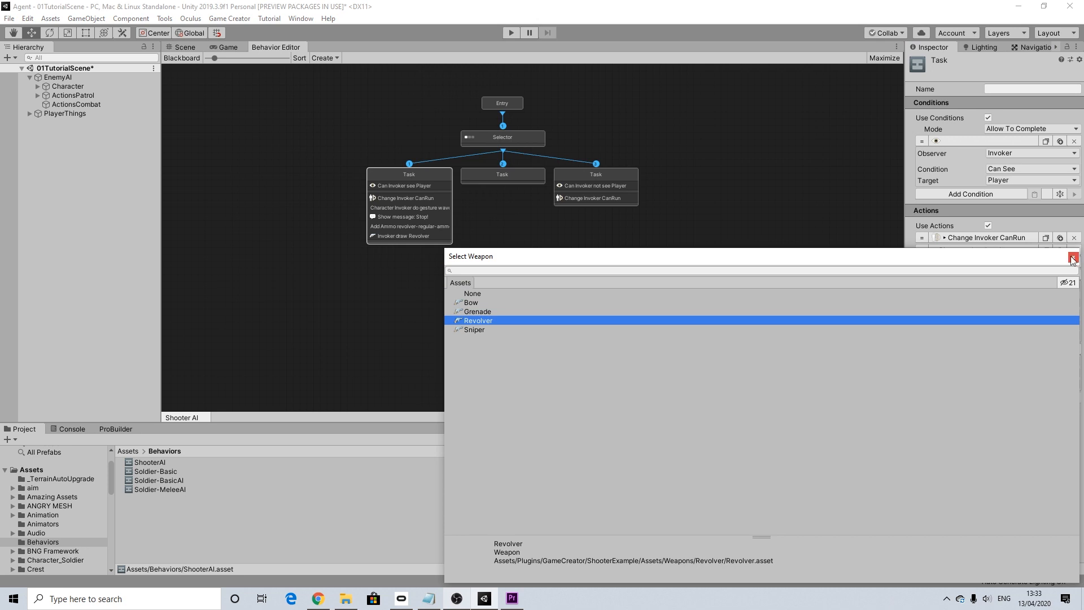
pyautogui.click(1074, 258)
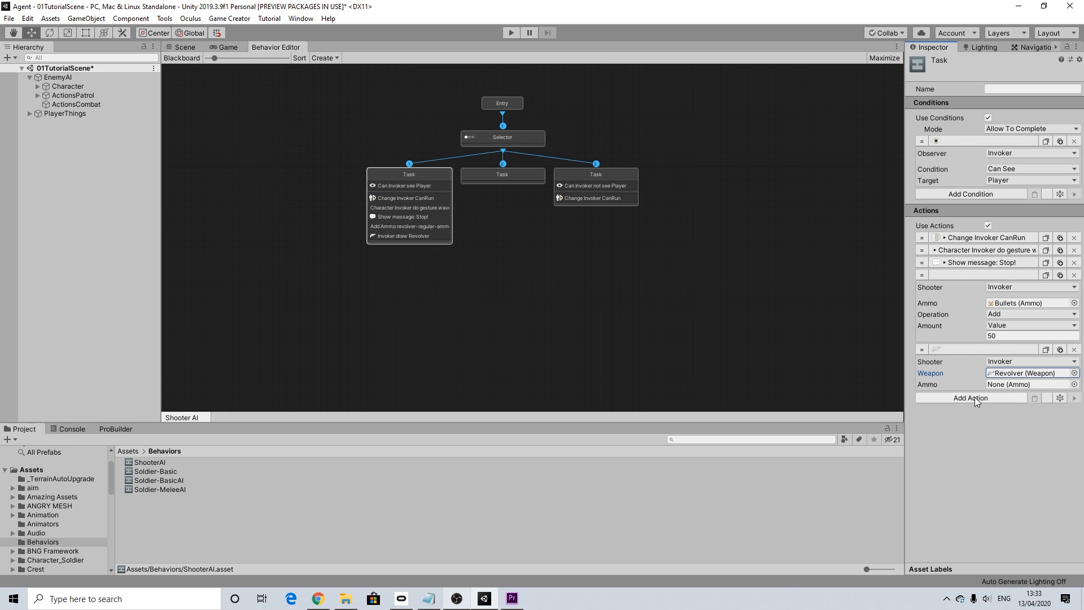
# Add an Execute Actions action to the first Task with its source set to Variable.
pyautogui.click(974, 397)
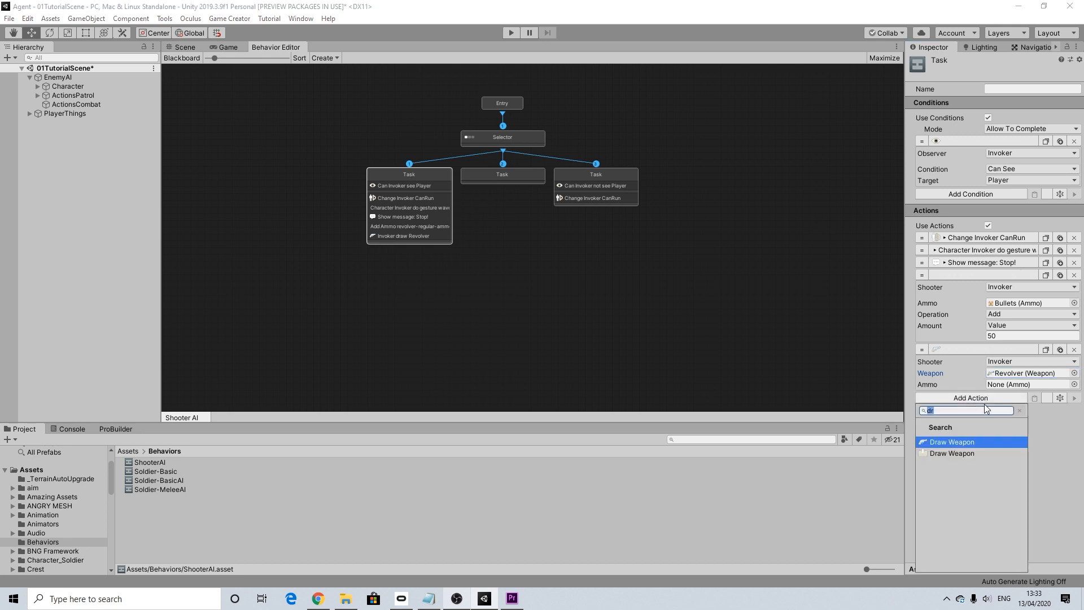
pyautogui.write('ex')
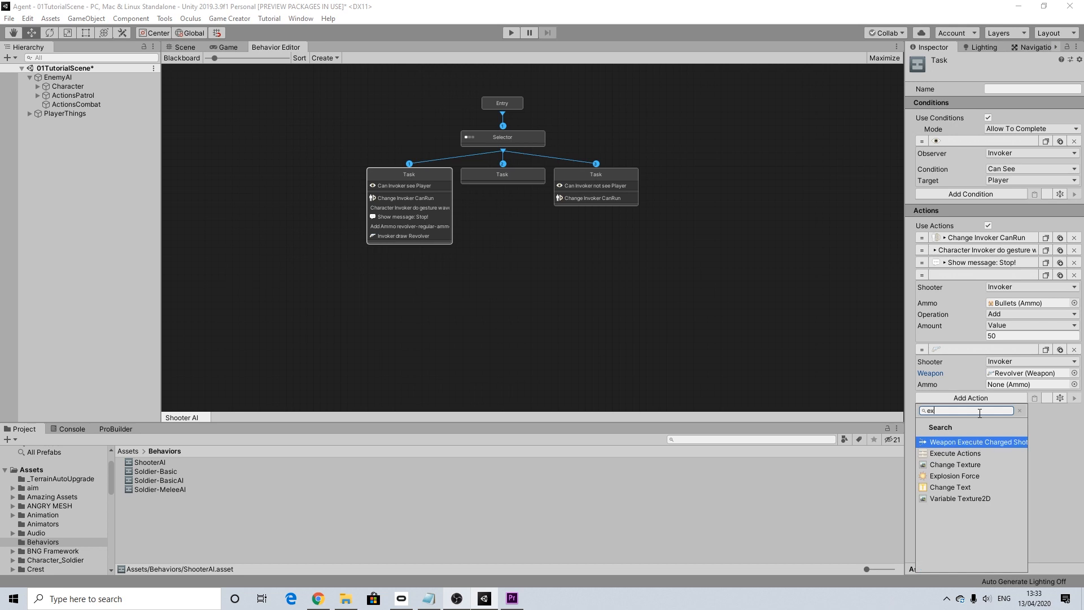
pyautogui.click(955, 453)
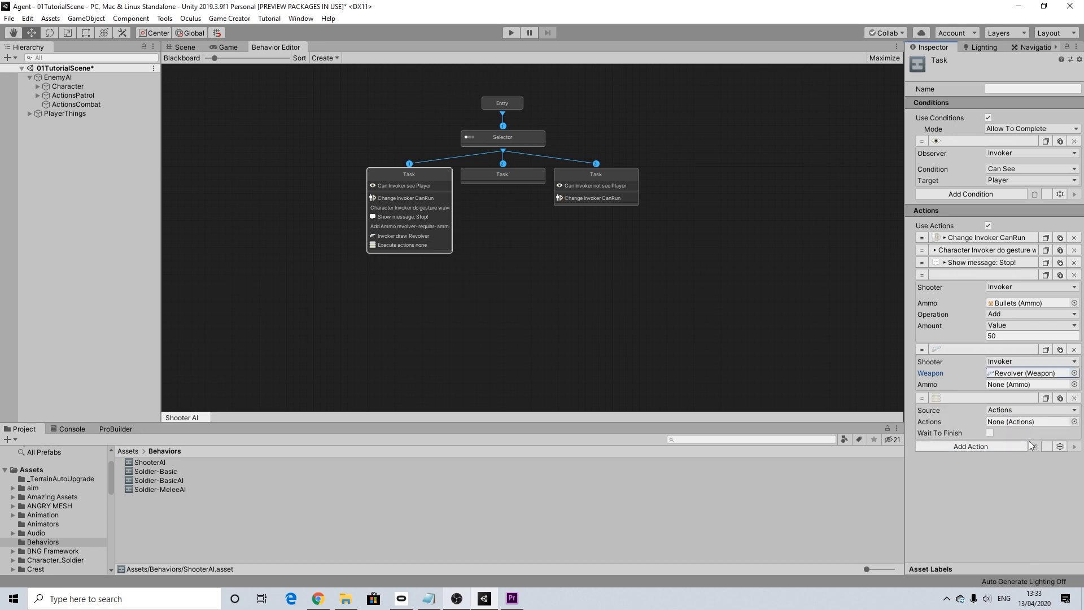
pyautogui.click(1018, 411)
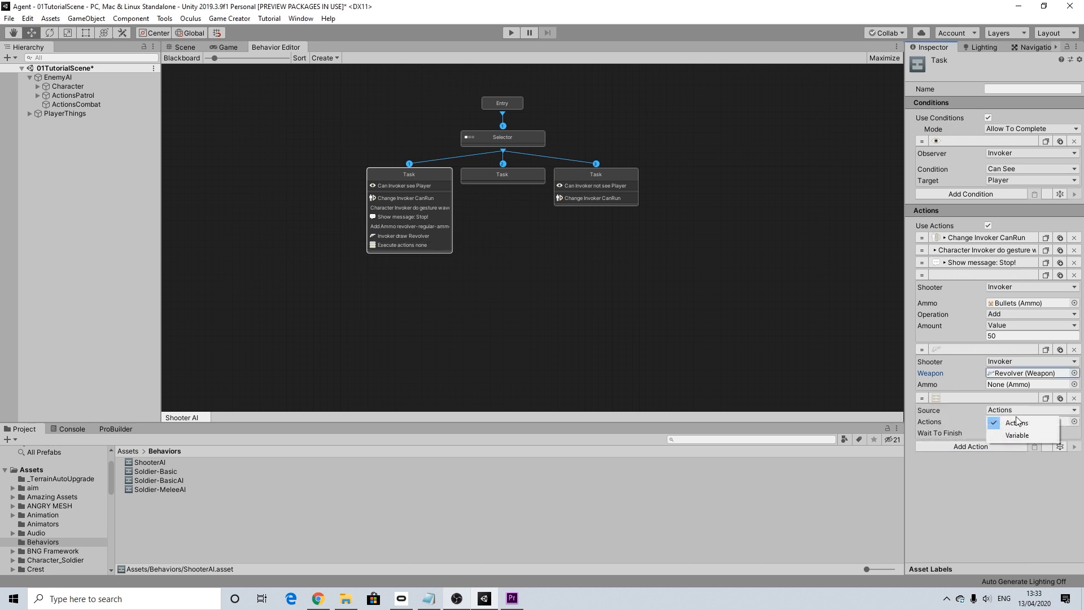
pyautogui.click(1017, 438)
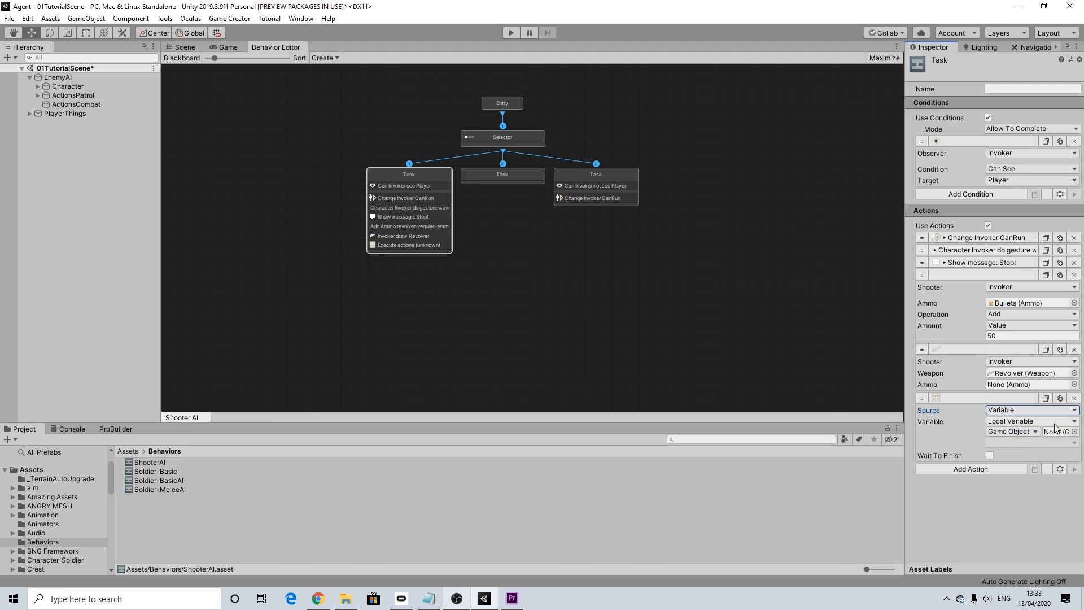
# Point the Execute Actions action to the Invoker's local variable CombatActions and enable Wait To Finish.
pyautogui.click(1014, 422)
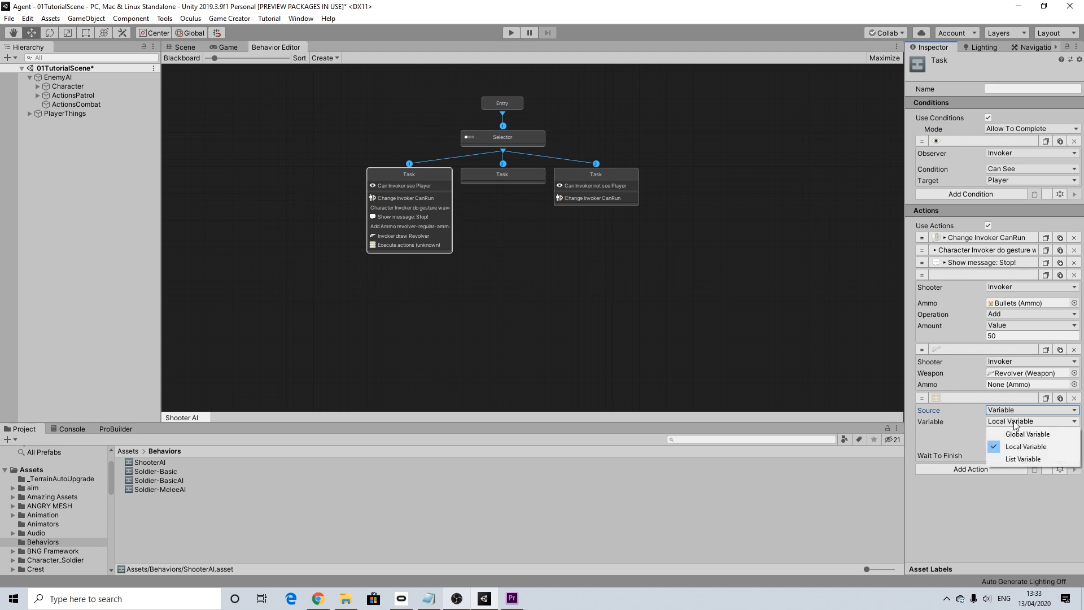
pyautogui.click(1015, 445)
pyautogui.click(1007, 432)
pyautogui.click(1008, 455)
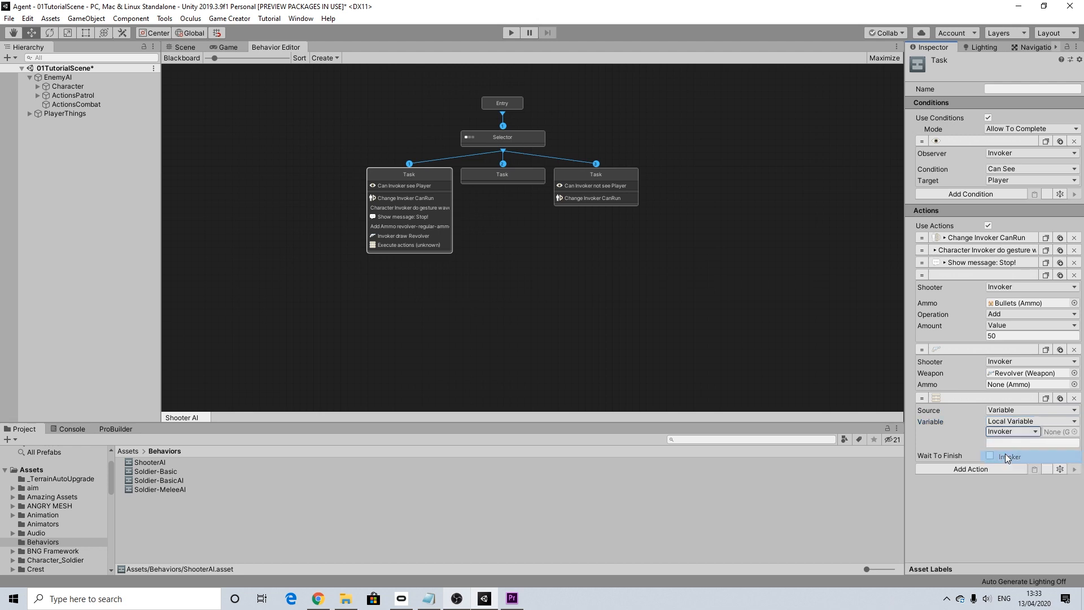
pyautogui.click(999, 444)
pyautogui.write('C')
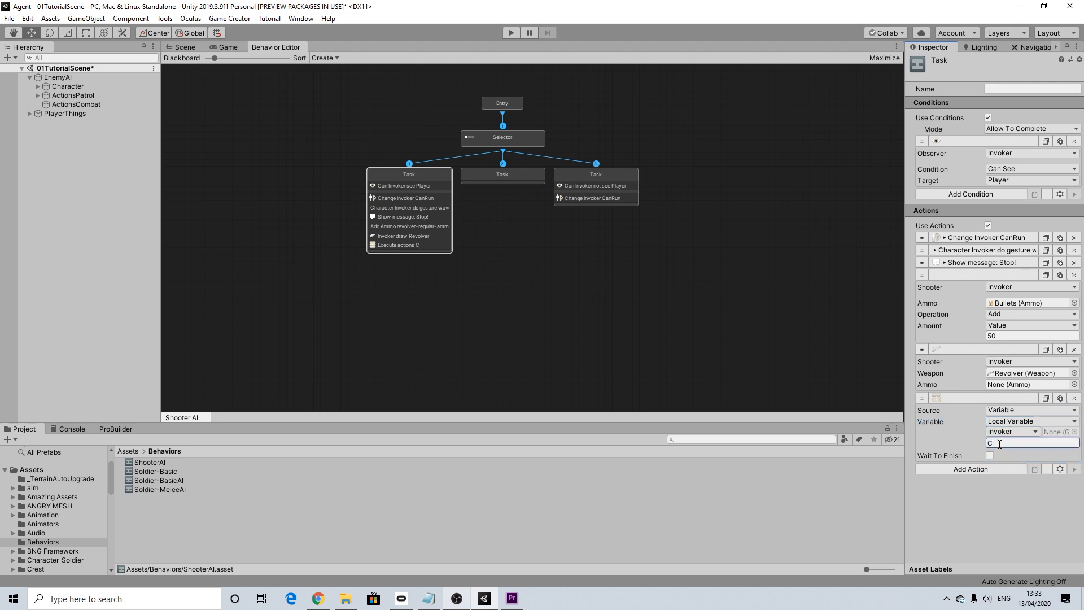
pyautogui.write('ombatActions')
pyautogui.click(991, 455)
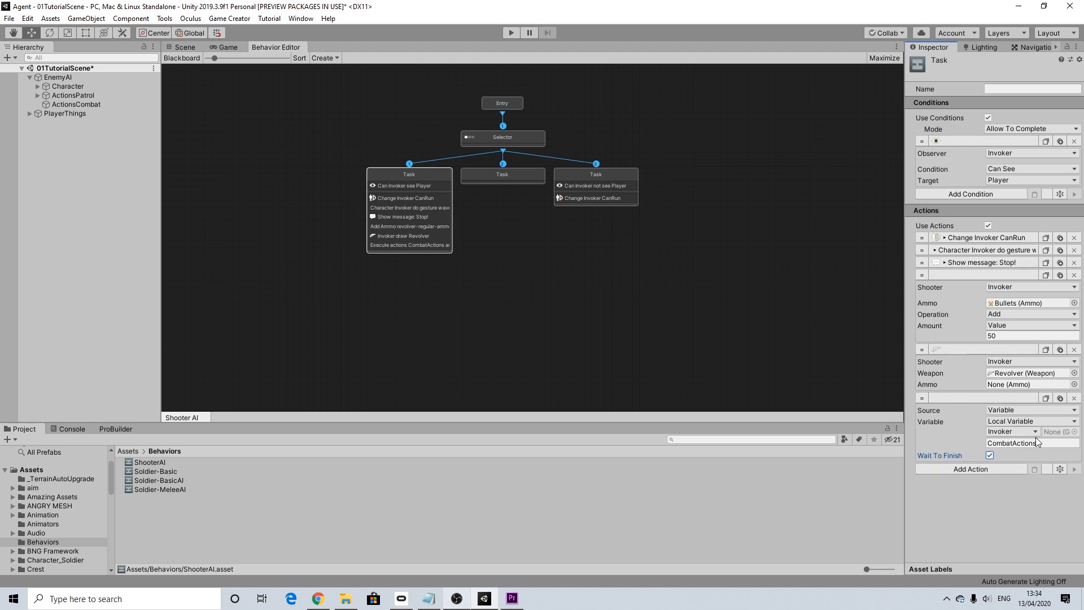
# Add a Game Object parameter named CombatActions to the graph's Blackboard.
pyautogui.click(195, 59)
pyautogui.click(270, 125)
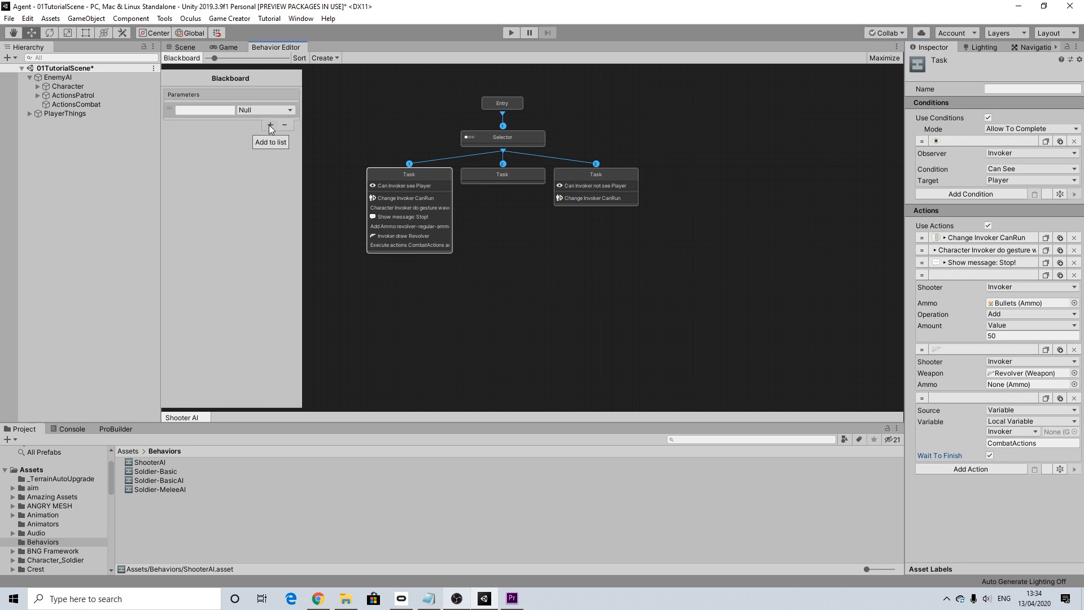
pyautogui.click(258, 109)
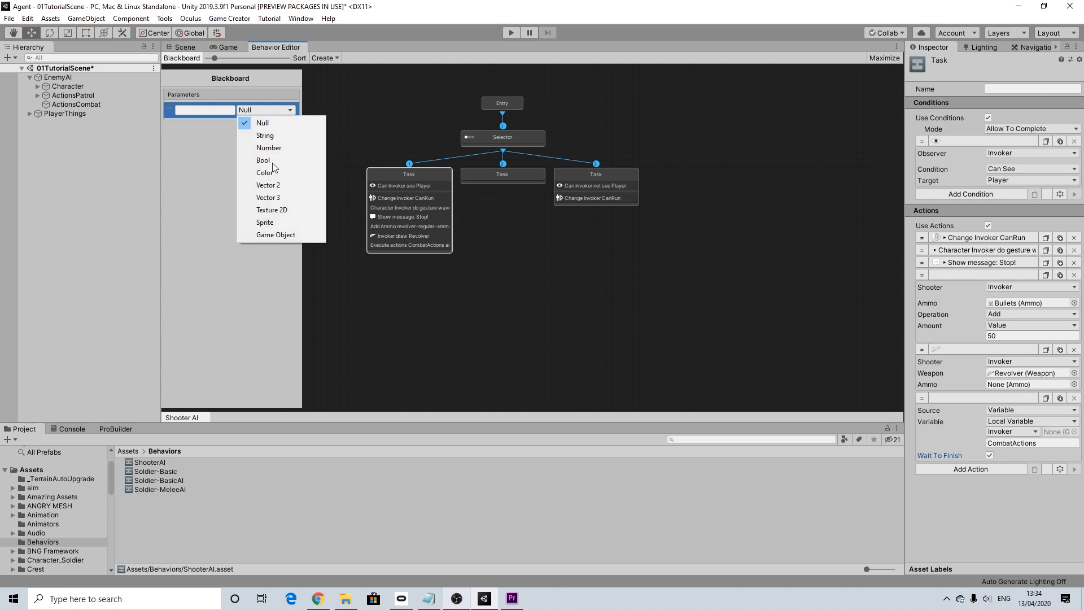
pyautogui.click(276, 234)
pyautogui.click(194, 114)
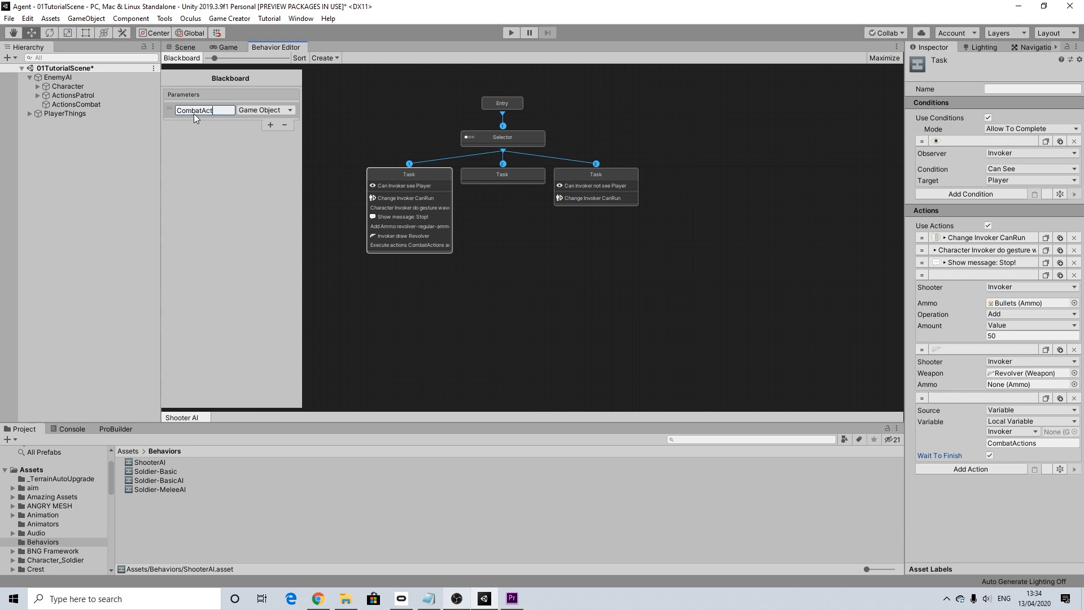
pyautogui.click(190, 58)
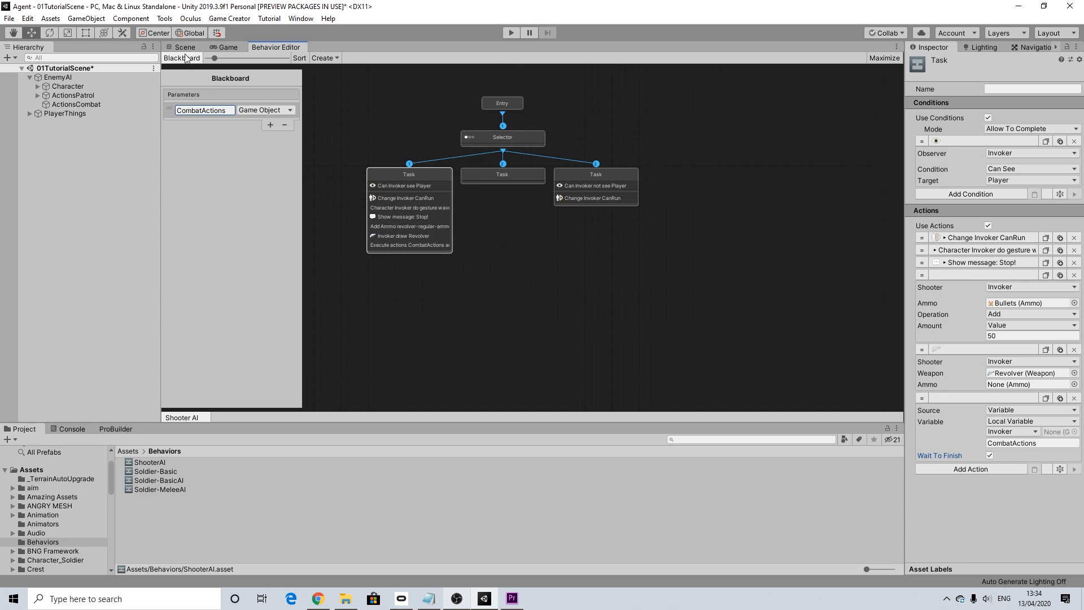
# Add an Execute Actions action with source Variable to the third Task, whose condition is not seeing the player.
pyautogui.click(574, 173)
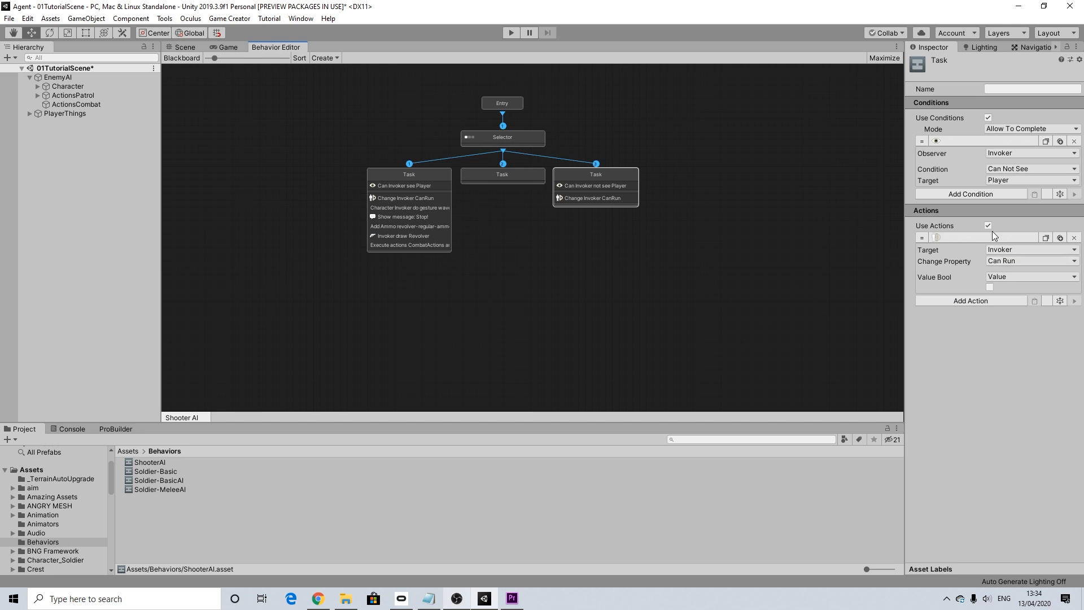
pyautogui.click(967, 302)
pyautogui.write('ex')
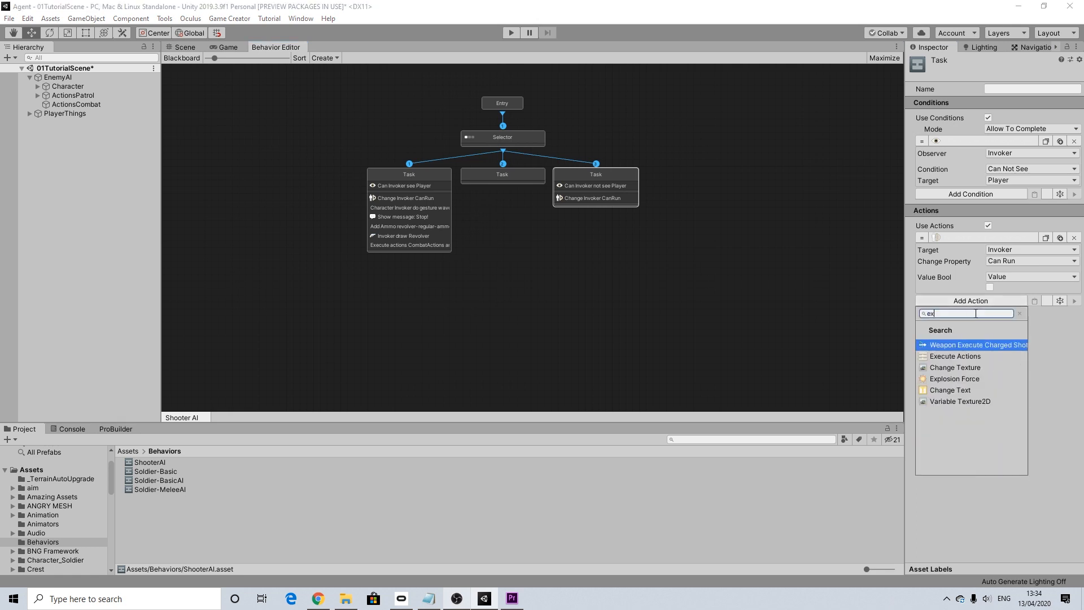
pyautogui.click(948, 356)
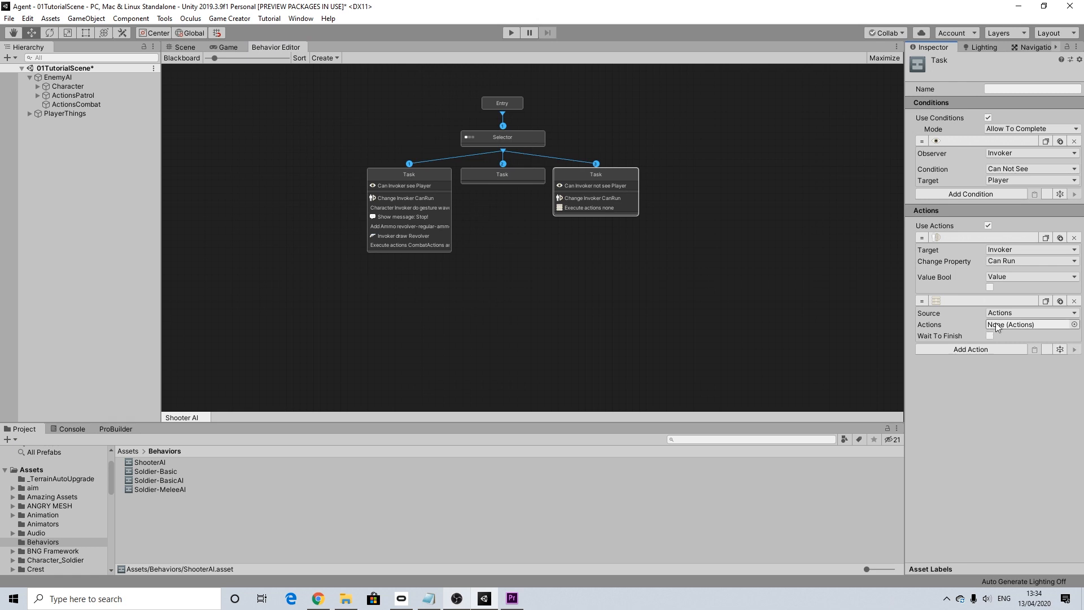
pyautogui.click(1025, 312)
pyautogui.click(1017, 337)
# Point the third Task's Execute Actions action to the Invoker's local variable PatrolActions and enable Wait To Finish.
pyautogui.click(1010, 334)
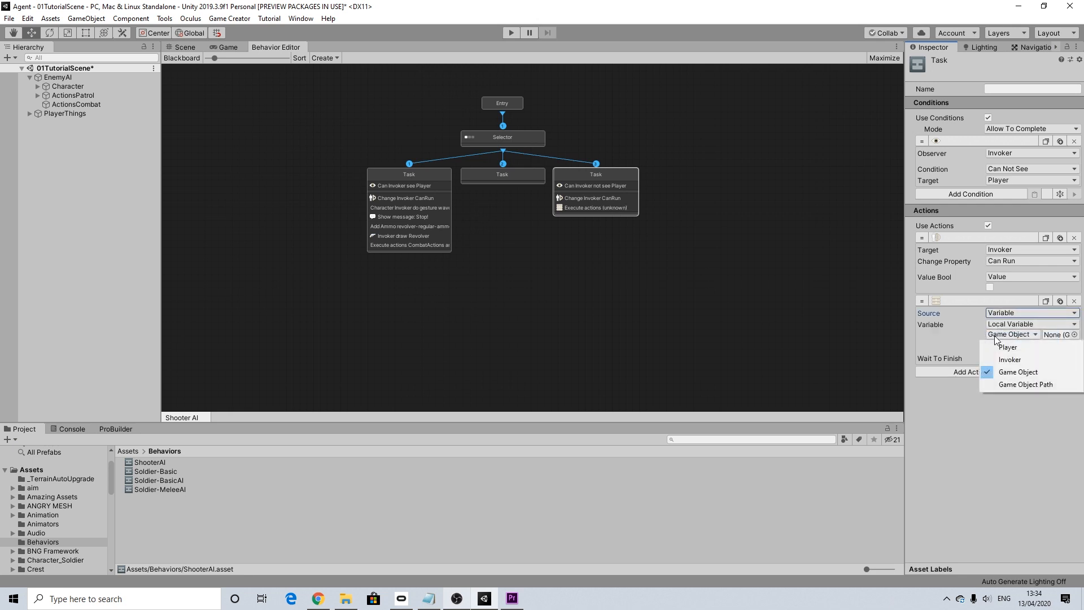
pyautogui.click(1004, 348)
pyautogui.click(1003, 348)
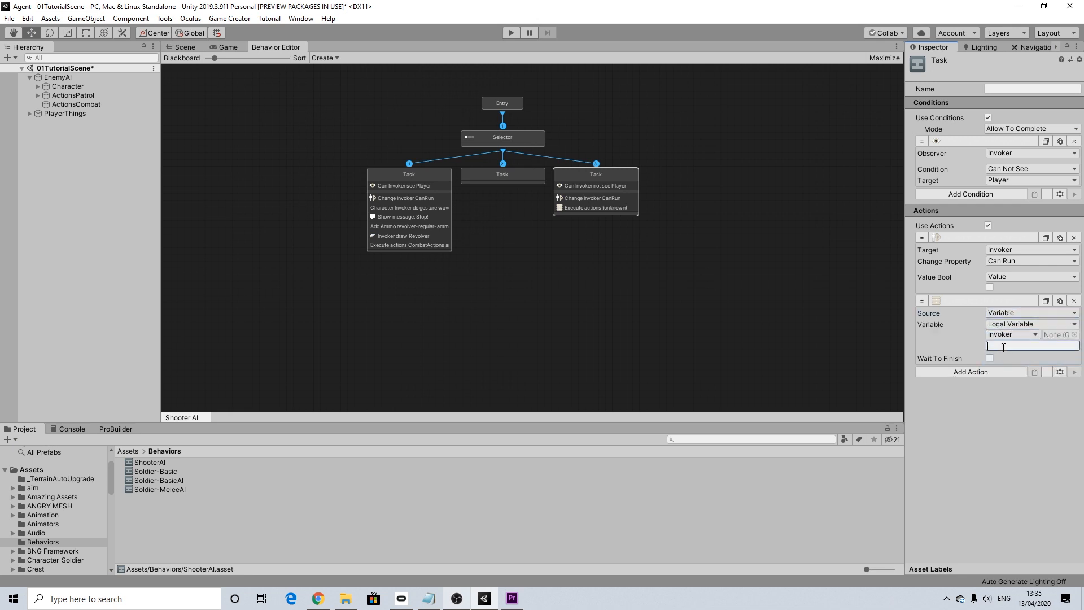
pyautogui.write('PAt')
pyautogui.write('trolActions')
pyautogui.click(989, 358)
# Add a Wait action of 2 seconds to the third Task.
pyautogui.click(987, 371)
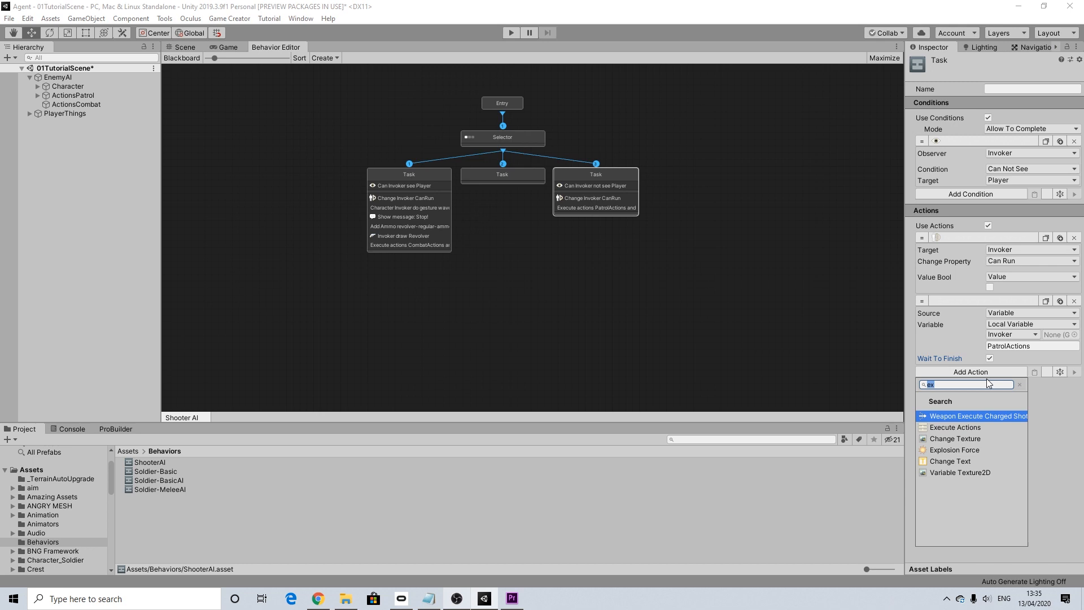
pyautogui.write('wait')
pyautogui.click(932, 417)
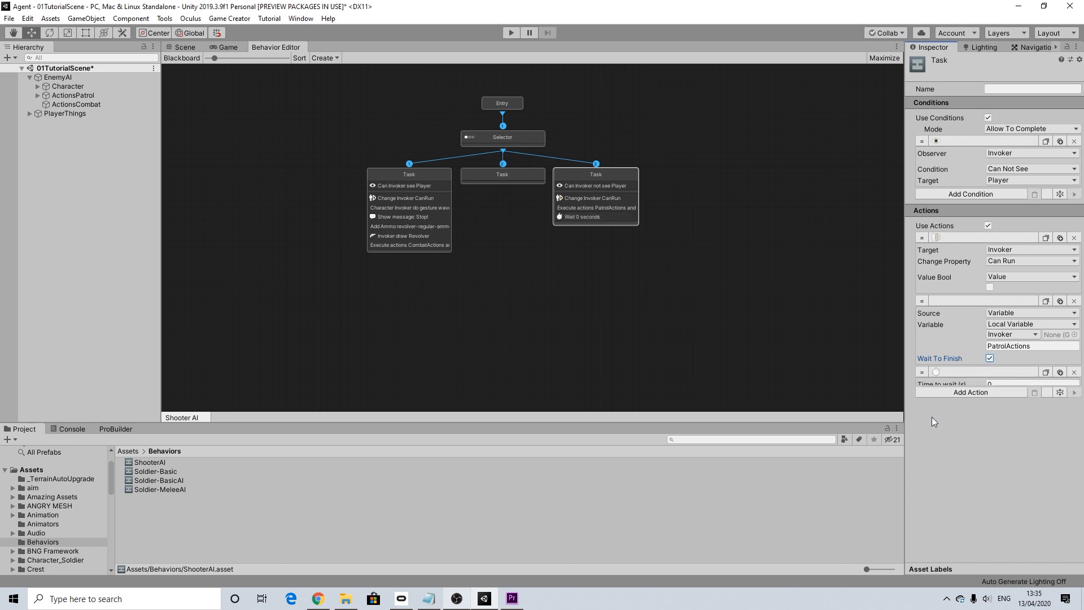
pyautogui.click(975, 385)
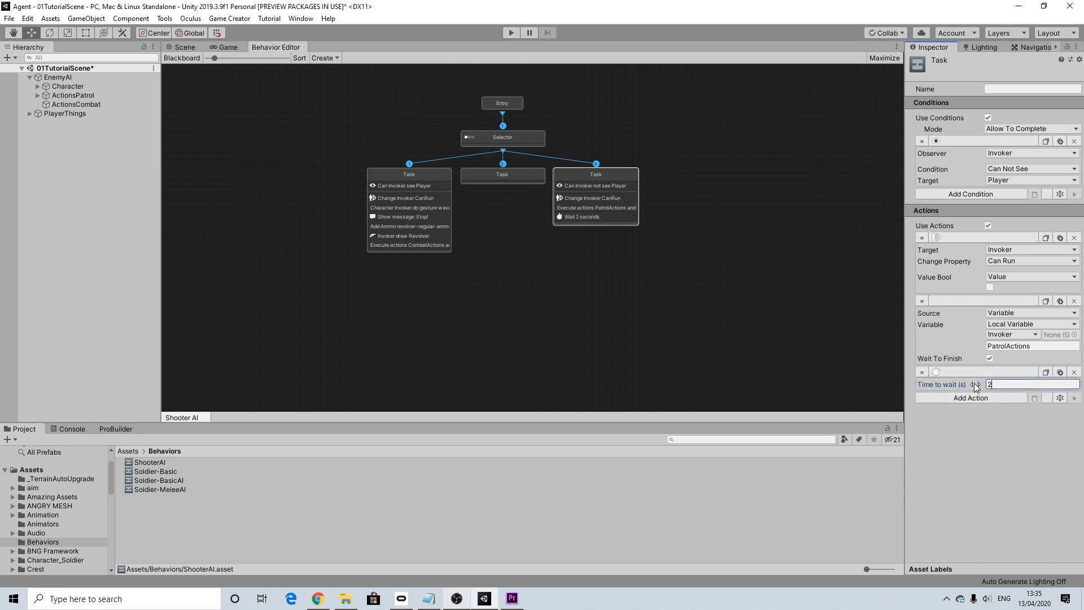
pyautogui.click(979, 419)
# Add a Restart Actions action at the end of the third Task.
pyautogui.click(963, 399)
pyautogui.write('restart')
pyautogui.press('Return')
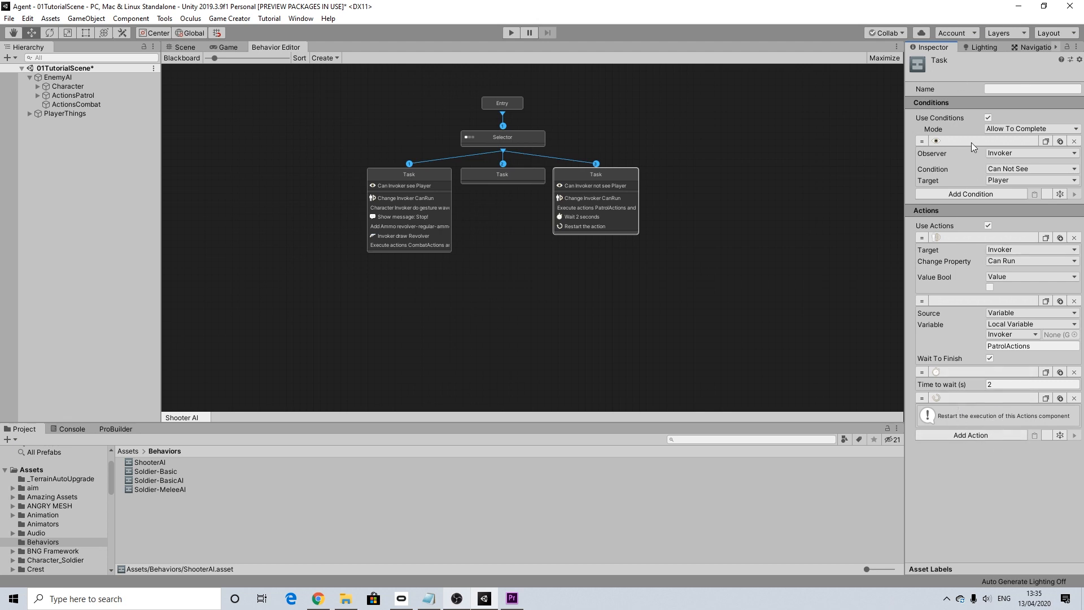
# Enable conditions on the empty middle Task and set their mode to Allow To Complete.
pyautogui.click(522, 180)
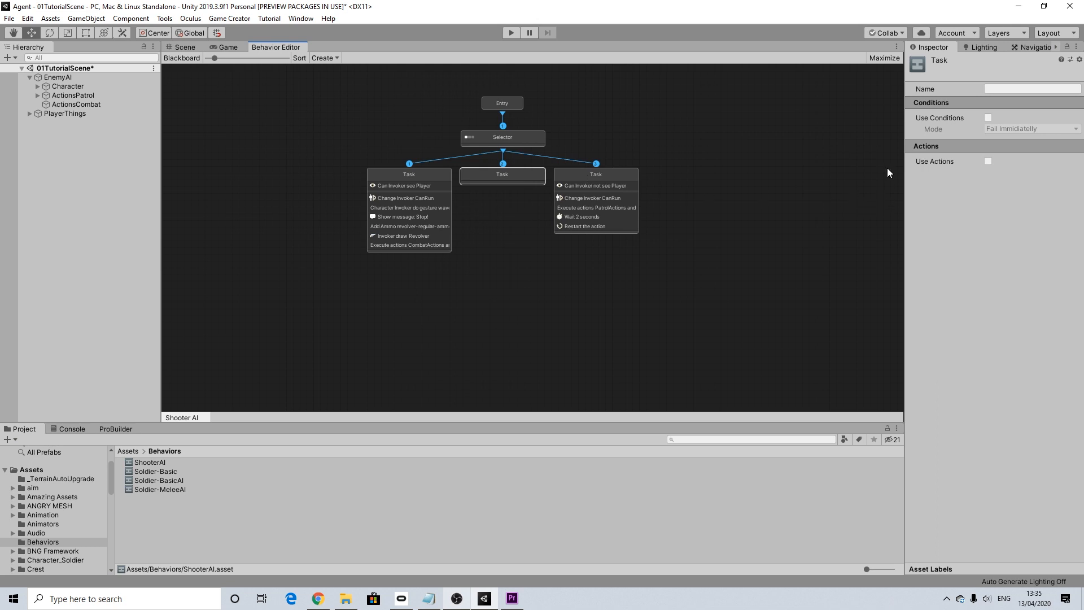
pyautogui.click(989, 117)
pyautogui.click(999, 130)
pyautogui.click(1007, 154)
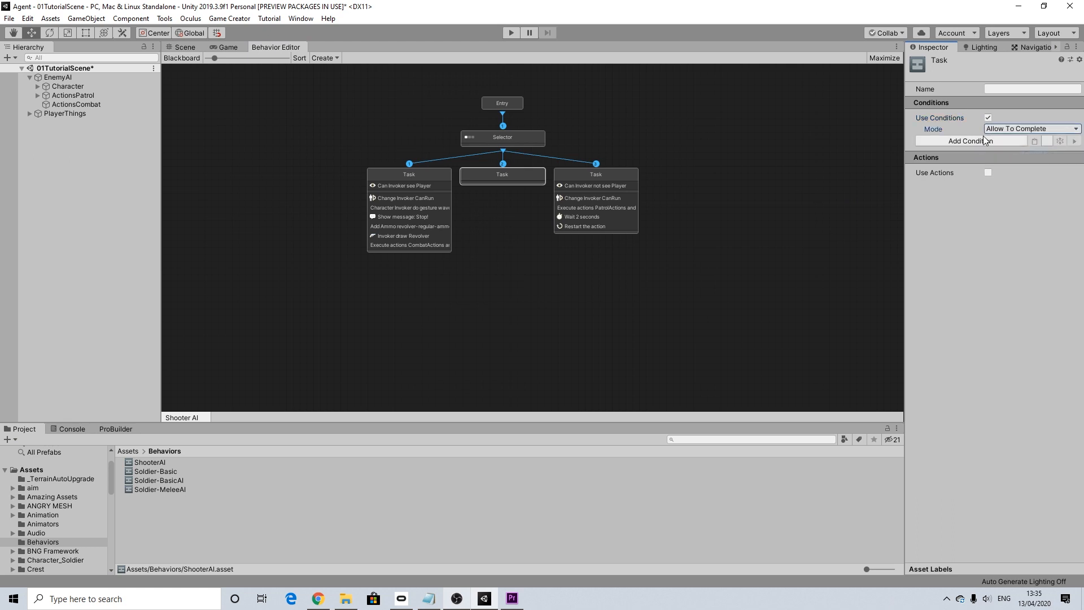
# Add an Attribute Value condition to the middle Task that checks the Invoker's health attribute.
pyautogui.click(982, 142)
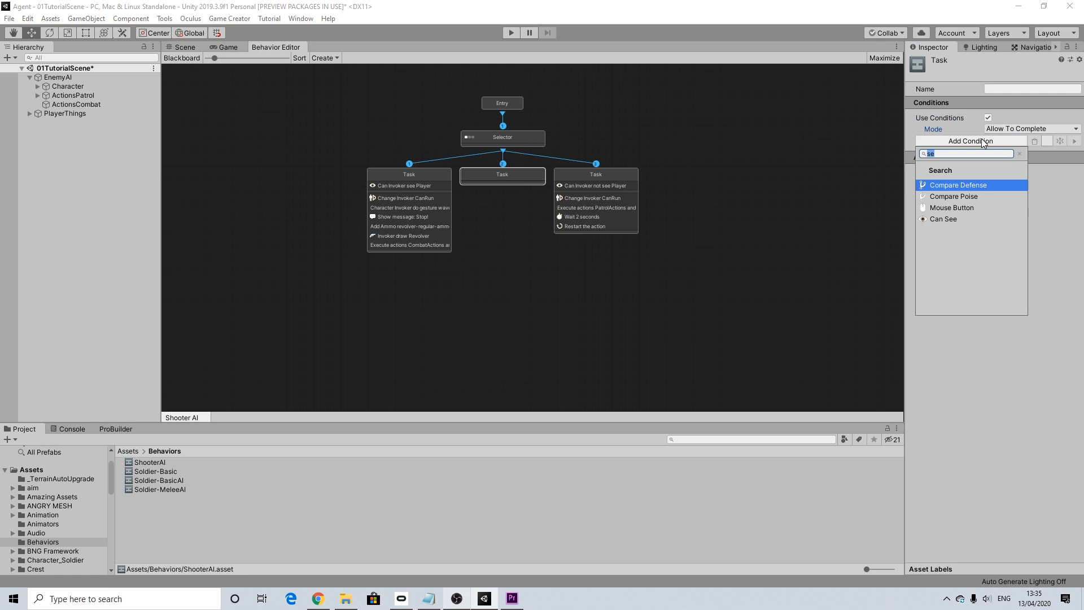
pyautogui.write('a')
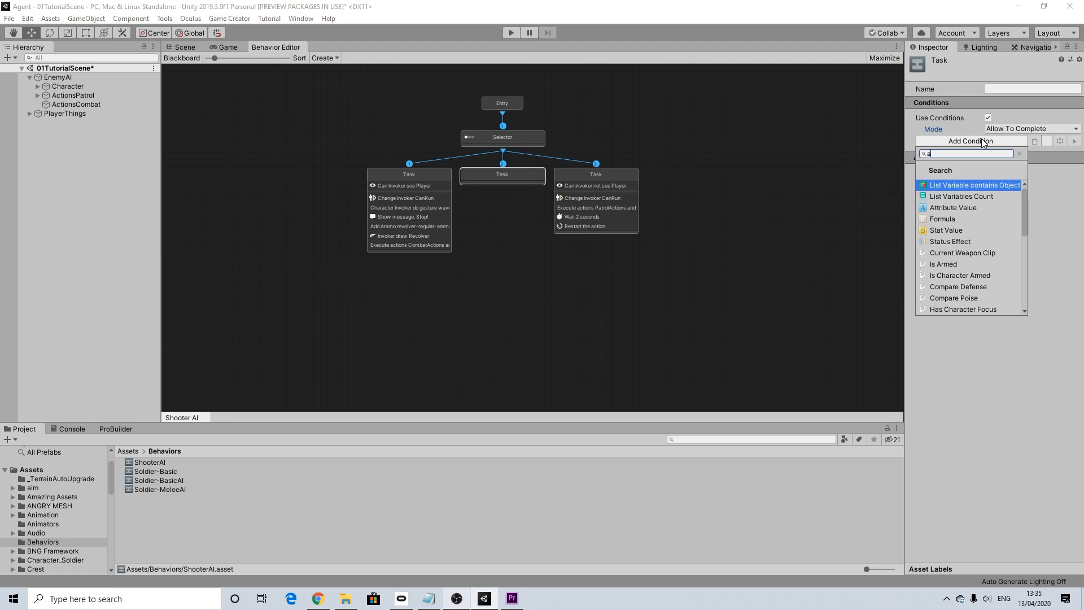
pyautogui.click(961, 208)
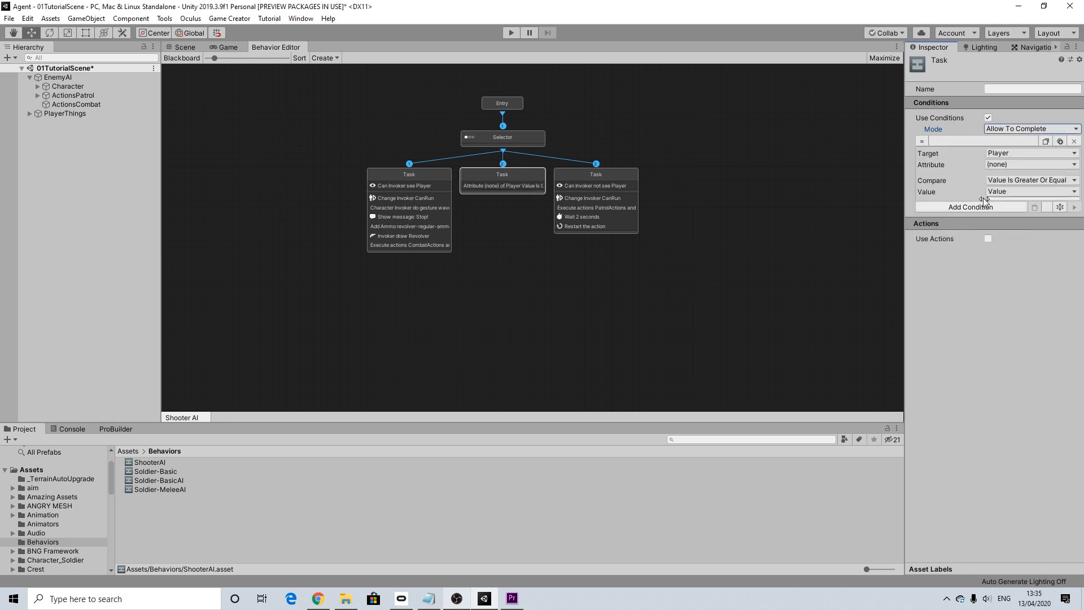
pyautogui.click(1003, 155)
pyautogui.click(1009, 177)
pyautogui.click(1004, 164)
pyautogui.click(1007, 192)
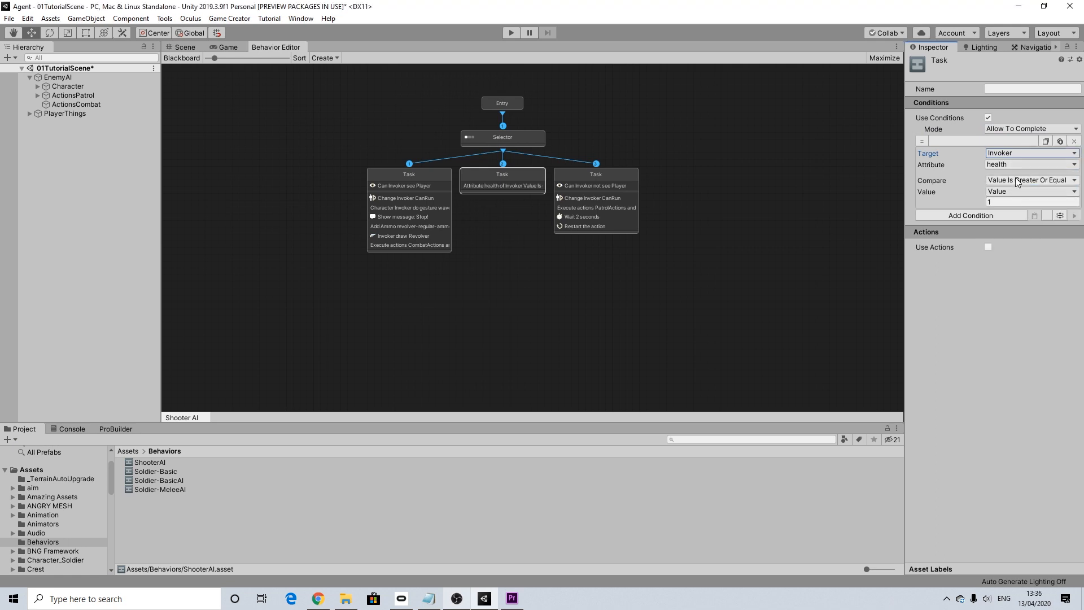
# Set the health condition's comparison to Percent Is Less Or Equal with a percent of 0.99.
pyautogui.click(1015, 181)
pyautogui.click(1008, 230)
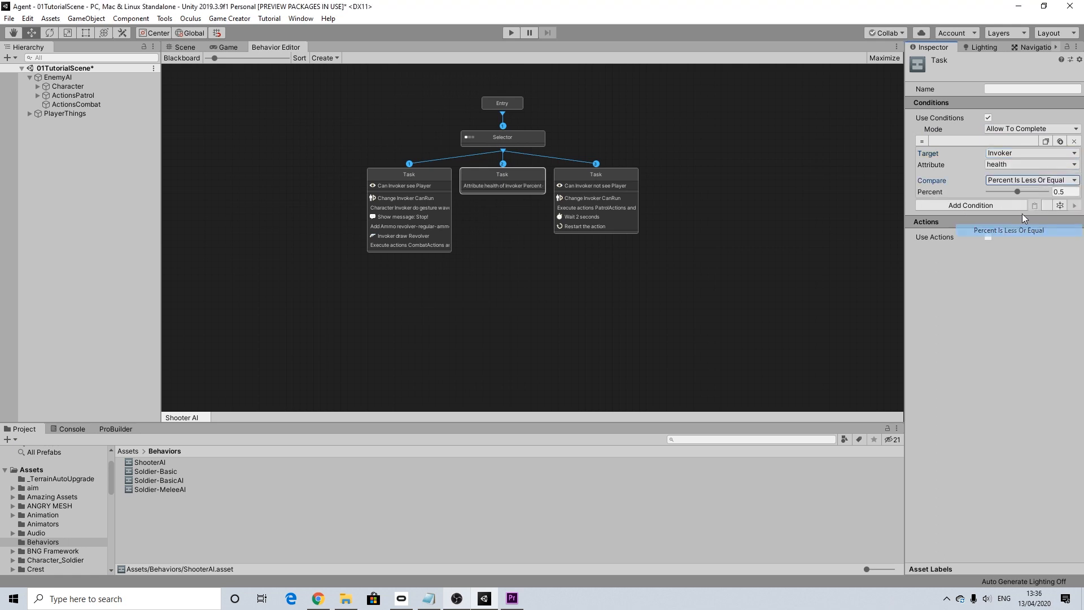
pyautogui.click(1045, 192)
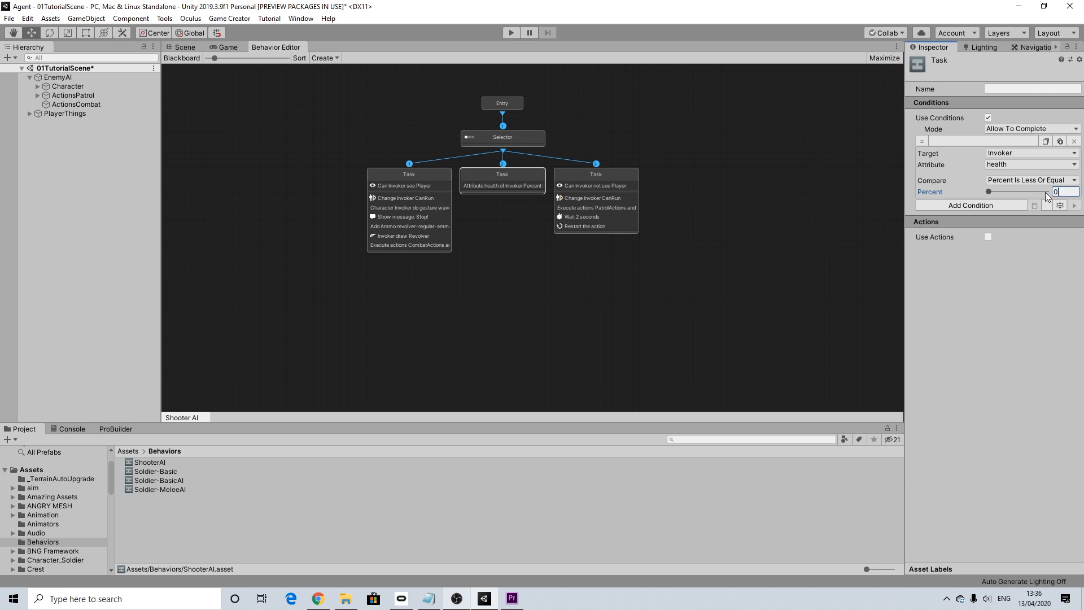
pyautogui.click(1029, 252)
# Enable actions on the middle Task and copy the Change Invoker CanRun action from the first Task.
pyautogui.click(988, 237)
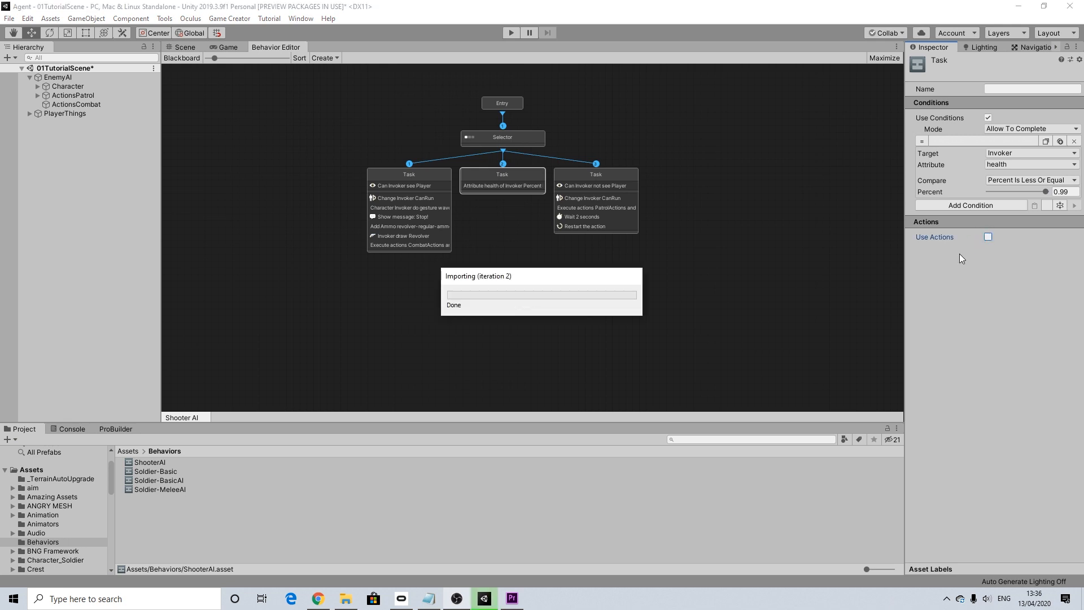
pyautogui.click(431, 178)
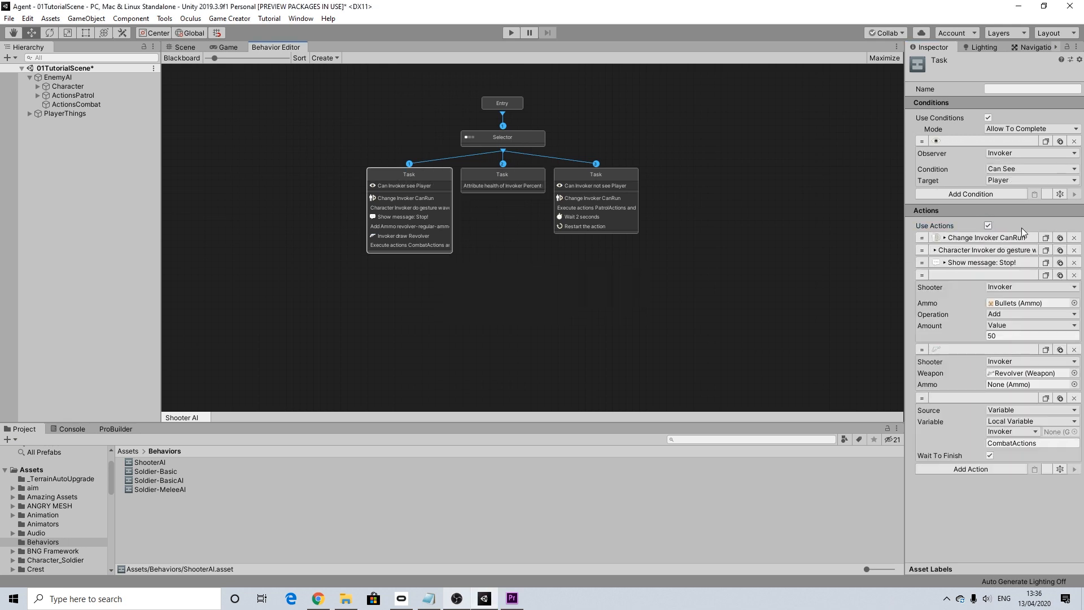
pyautogui.click(500, 181)
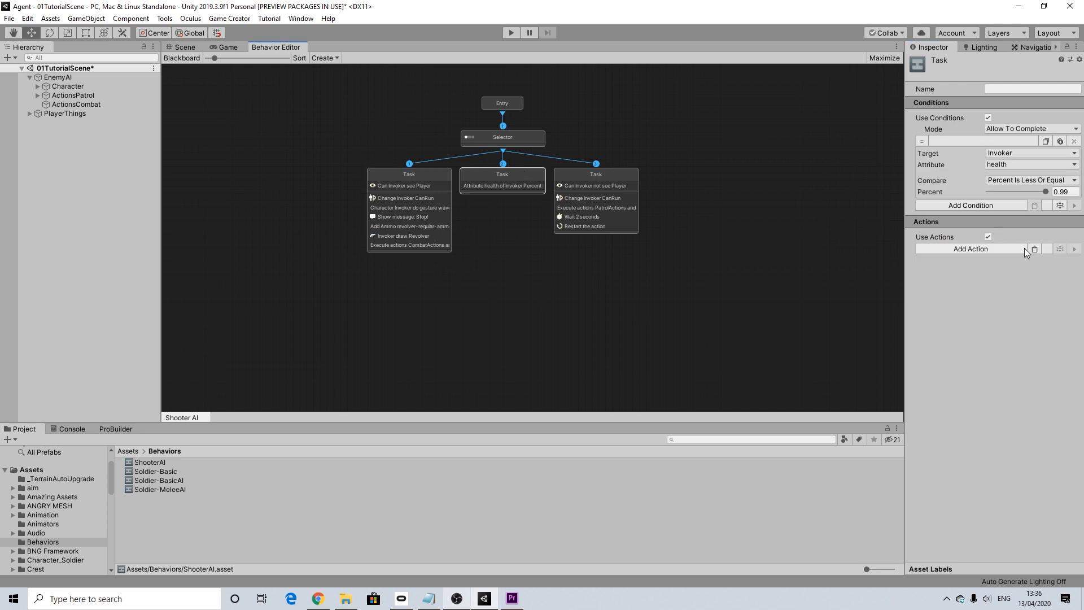
# Add a Wait action of 0.5 seconds to the middle Task.
pyautogui.click(962, 250)
pyautogui.write('wait')
pyautogui.click(938, 293)
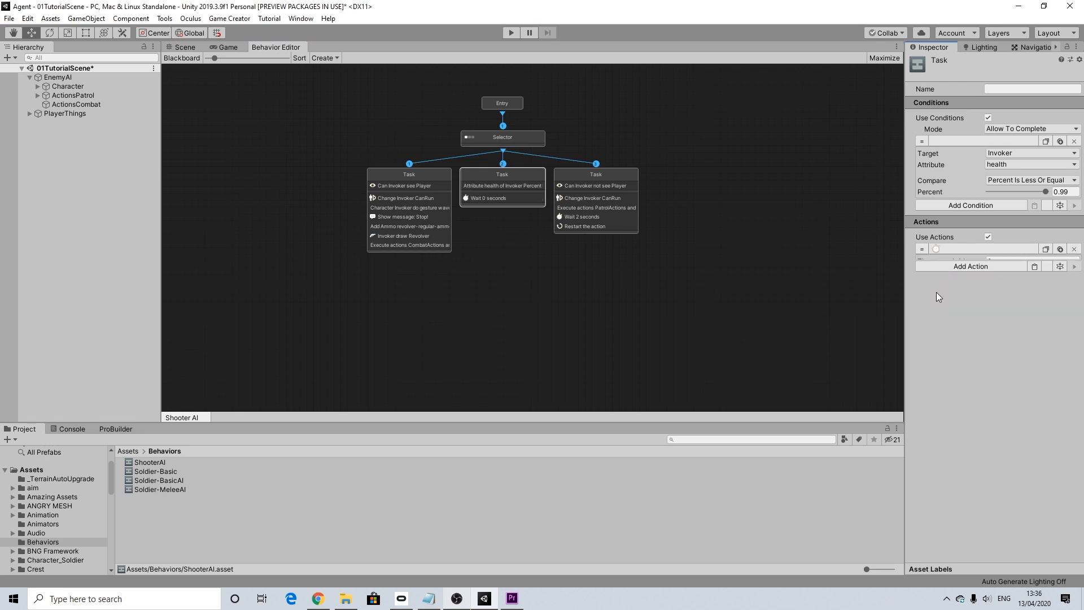
pyautogui.click(988, 262)
pyautogui.write('.5')
pyautogui.press('Return')
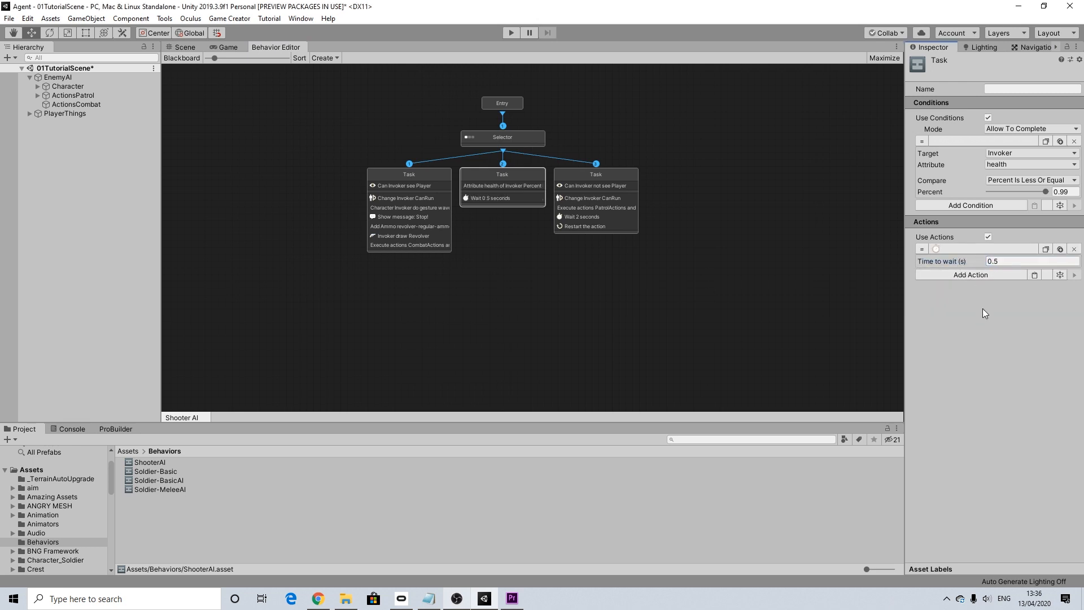
# Paste the copied Change Invoker CanRun action below the Wait action in the middle Task.
pyautogui.click(967, 275)
pyautogui.click(1033, 277)
pyautogui.click(1033, 276)
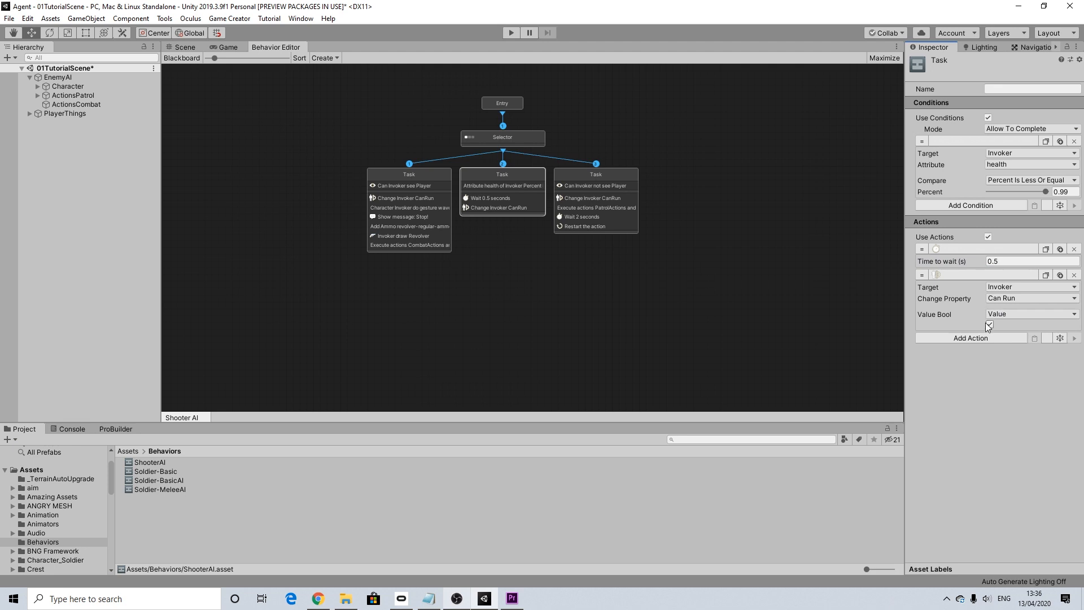
# Add a Character Rotate Towards action to the middle Task with Invoker as the character and Player as the target.
pyautogui.click(957, 339)
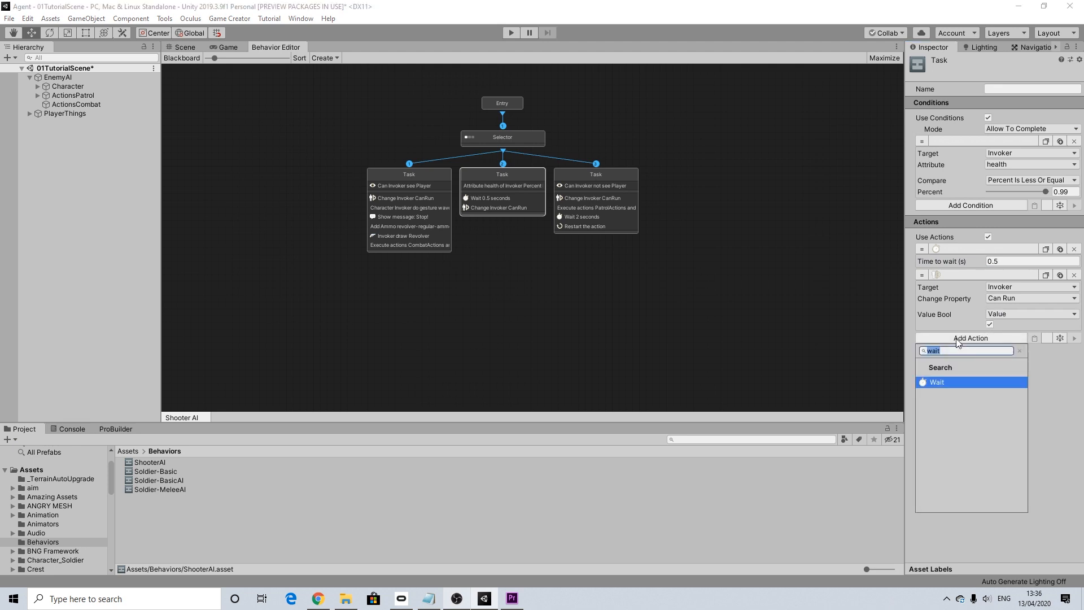
pyautogui.write('rot')
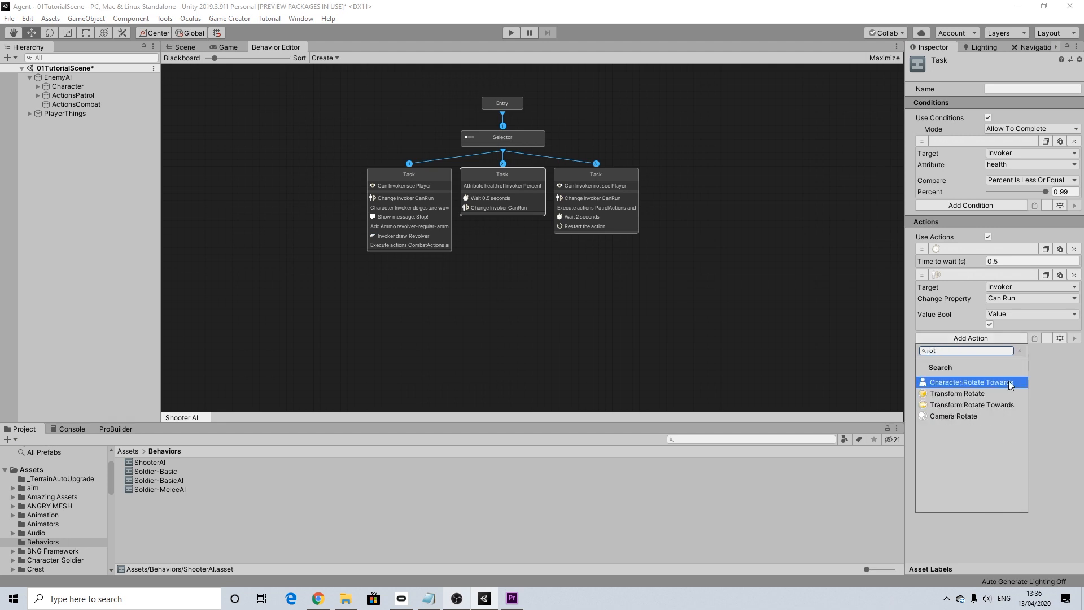
pyautogui.press('Return')
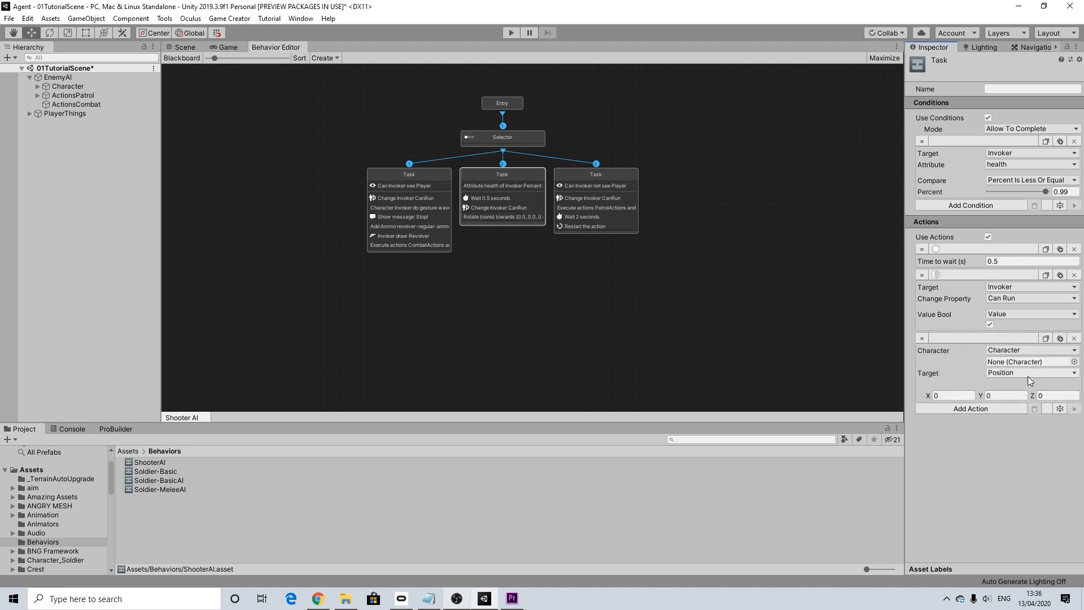
pyautogui.click(1015, 350)
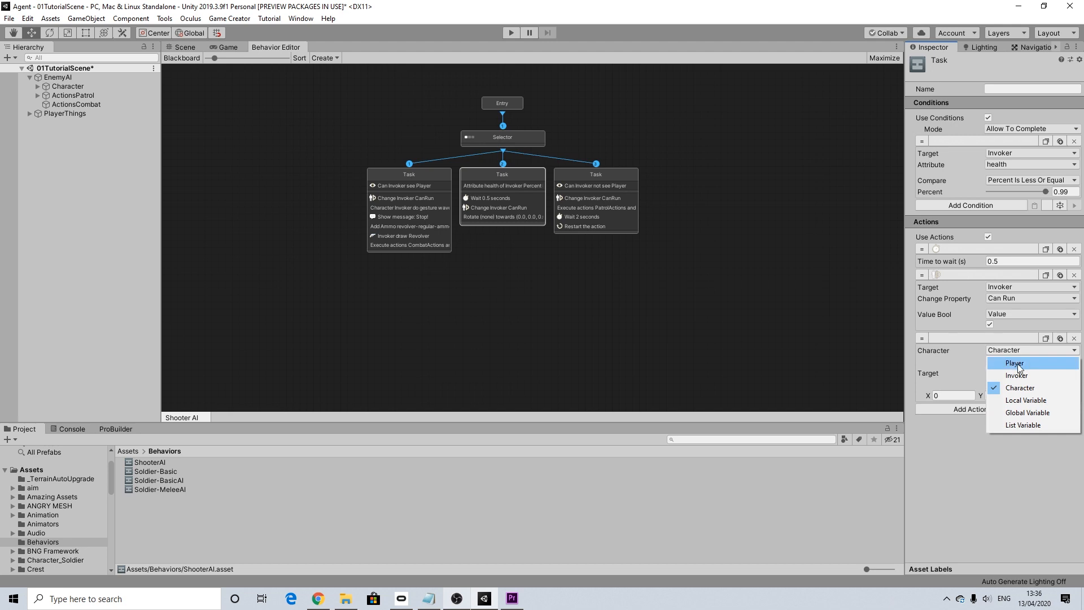
pyautogui.click(1016, 375)
pyautogui.click(1011, 364)
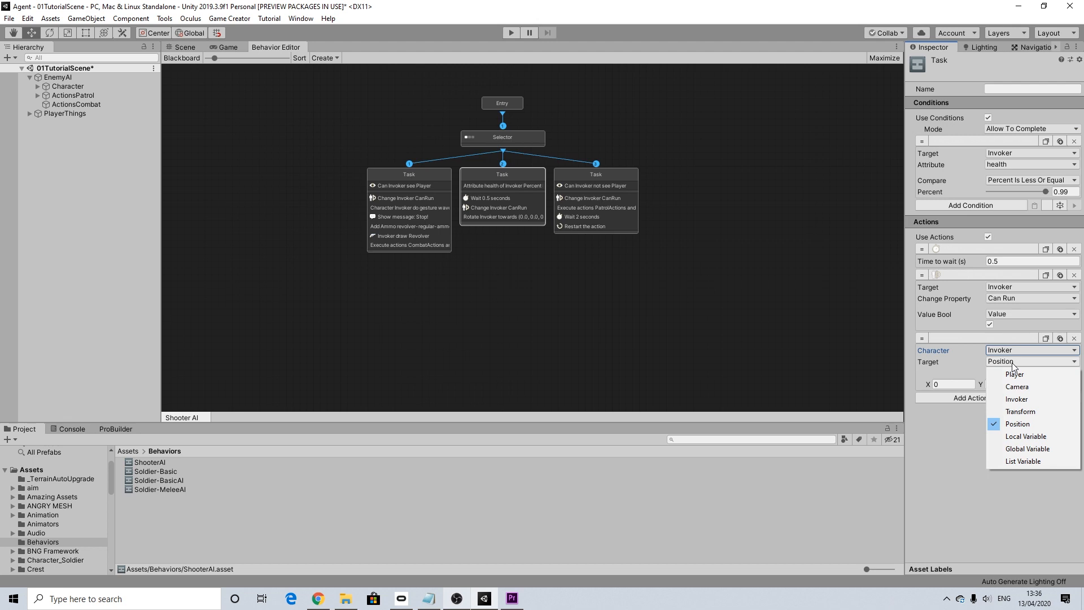
pyautogui.click(1036, 373)
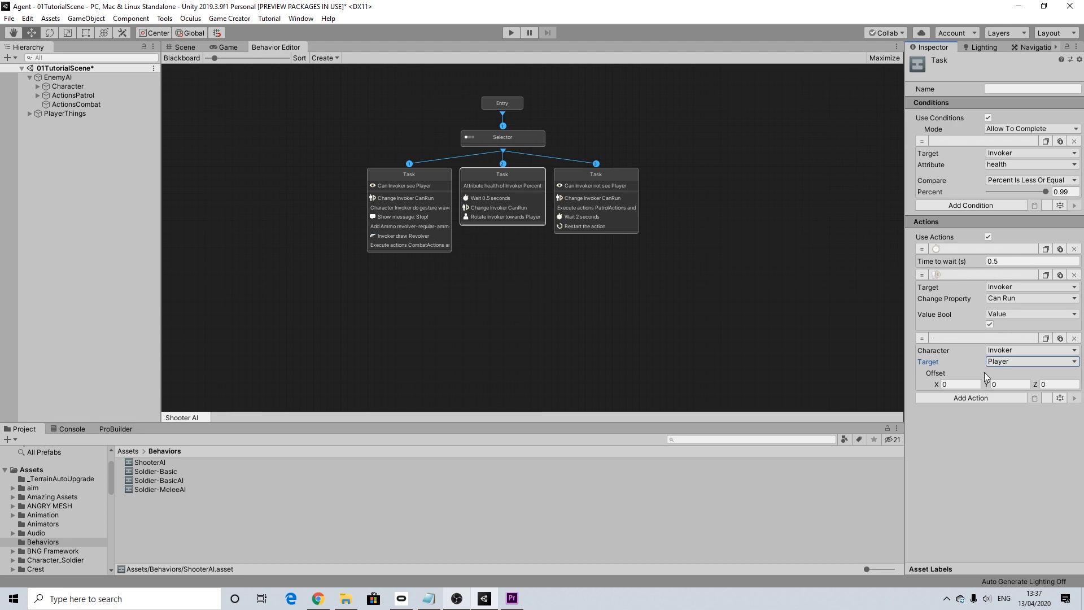
pyautogui.click(954, 398)
pyautogui.write('wait')
pyautogui.press('Return')
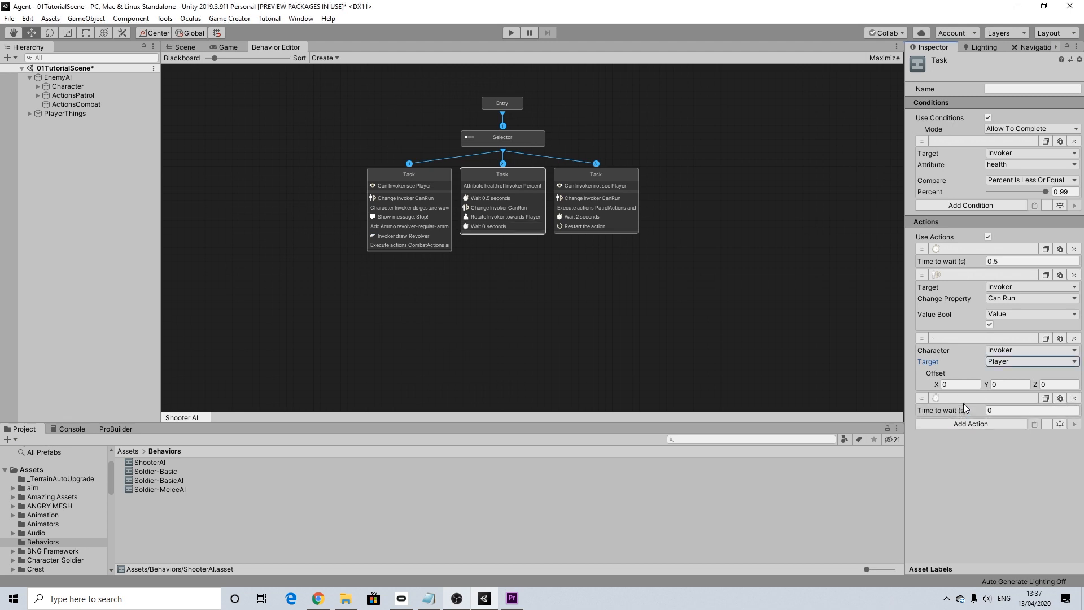
pyautogui.click(1074, 398)
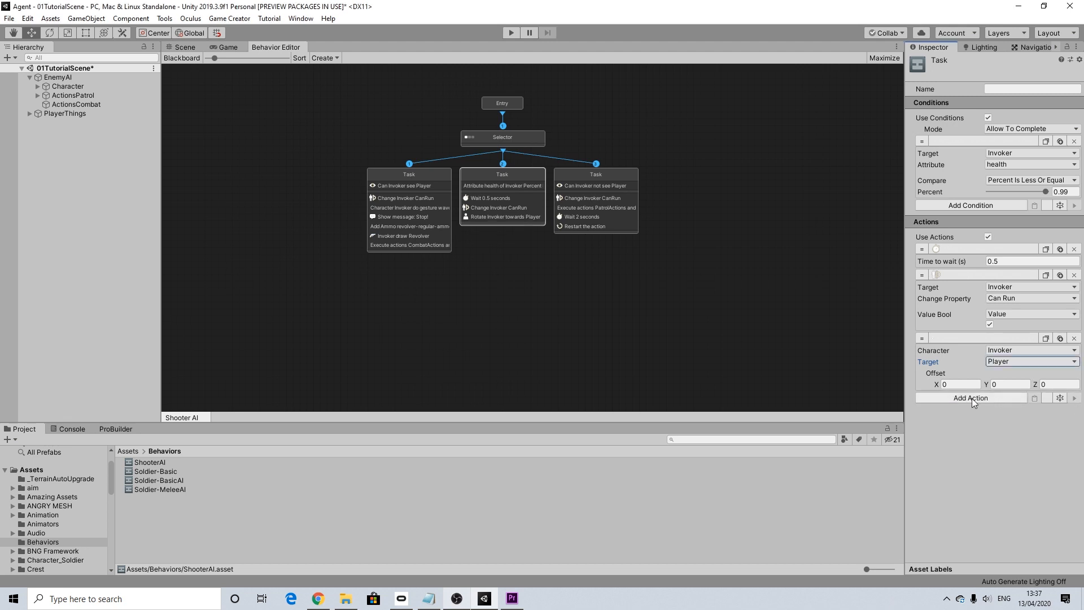
# Add a Simple Message action reading "What!" to the middle Task.
pyautogui.click(972, 398)
pyautogui.write('mess')
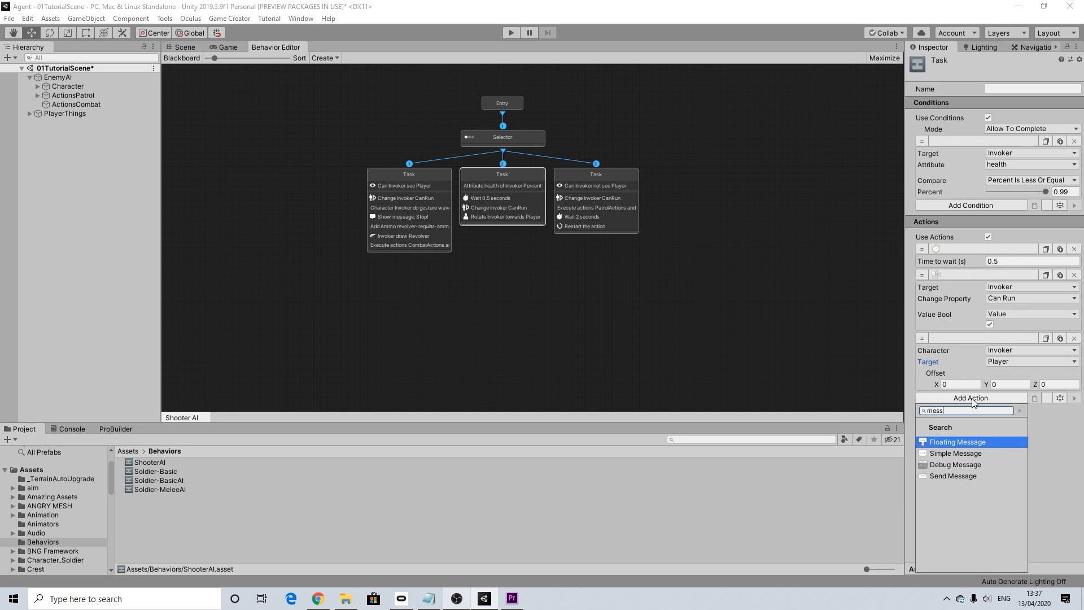
pyautogui.click(944, 454)
pyautogui.click(1016, 411)
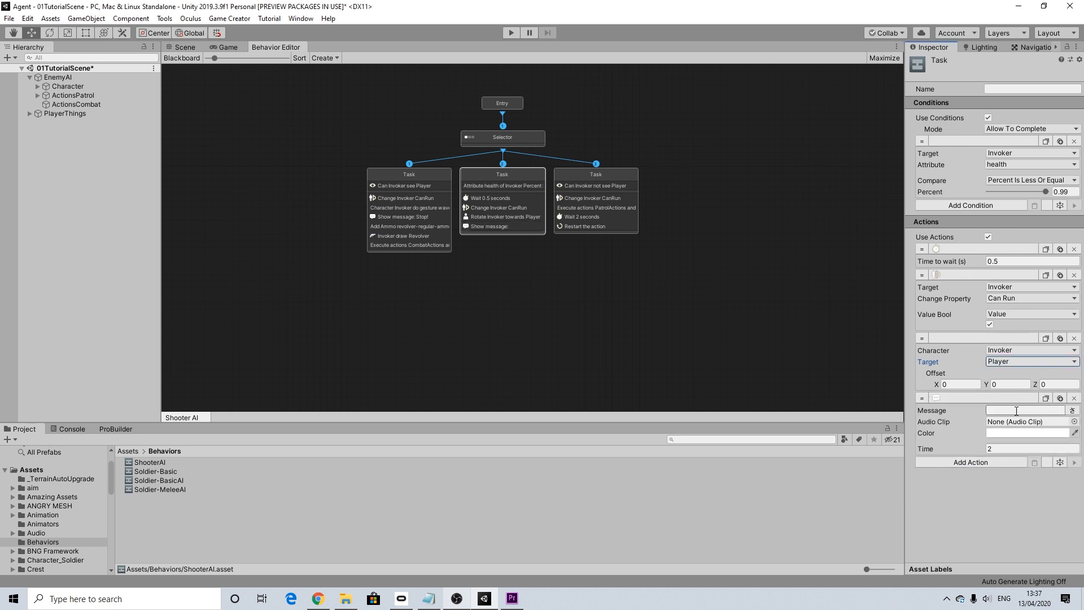
pyautogui.write('What!')
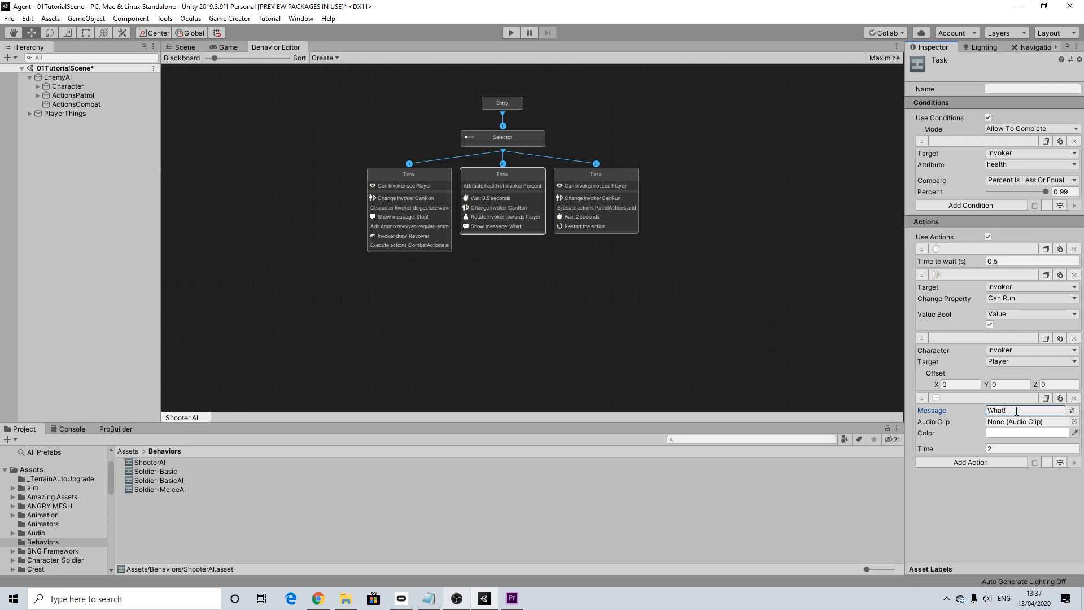
# Assign the "what!" audio clip to the Simple Message action and set its time to 0.9.
pyautogui.click(1074, 421)
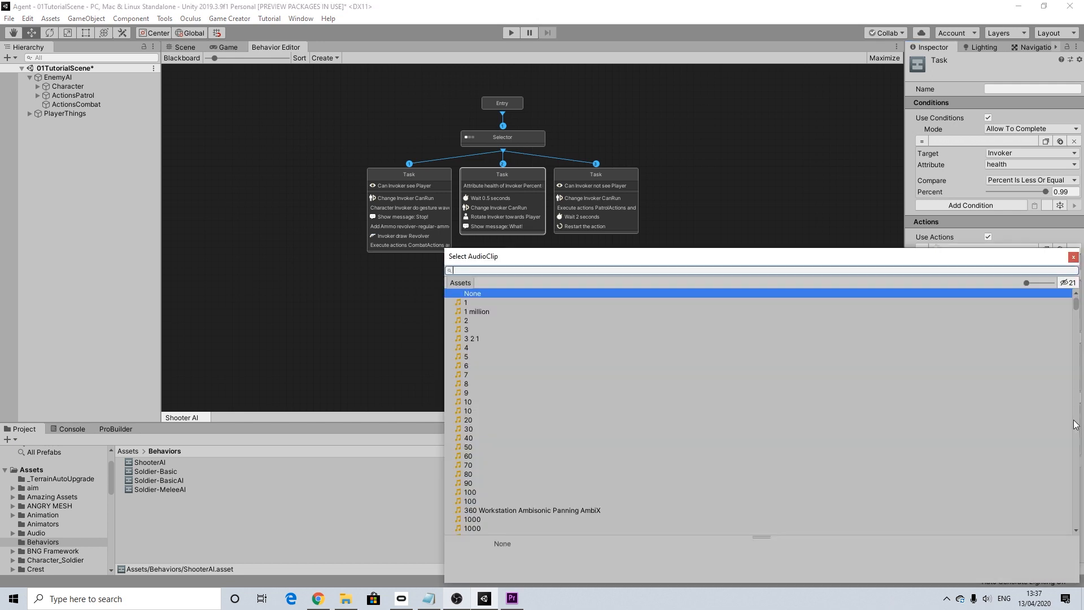
pyautogui.write('what')
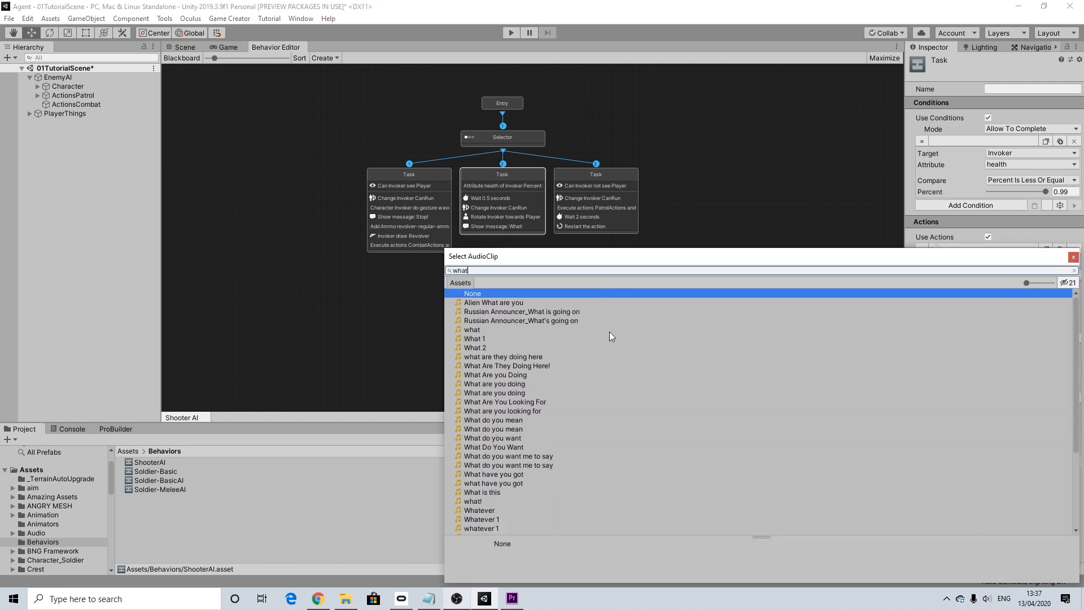
pyautogui.click(476, 501)
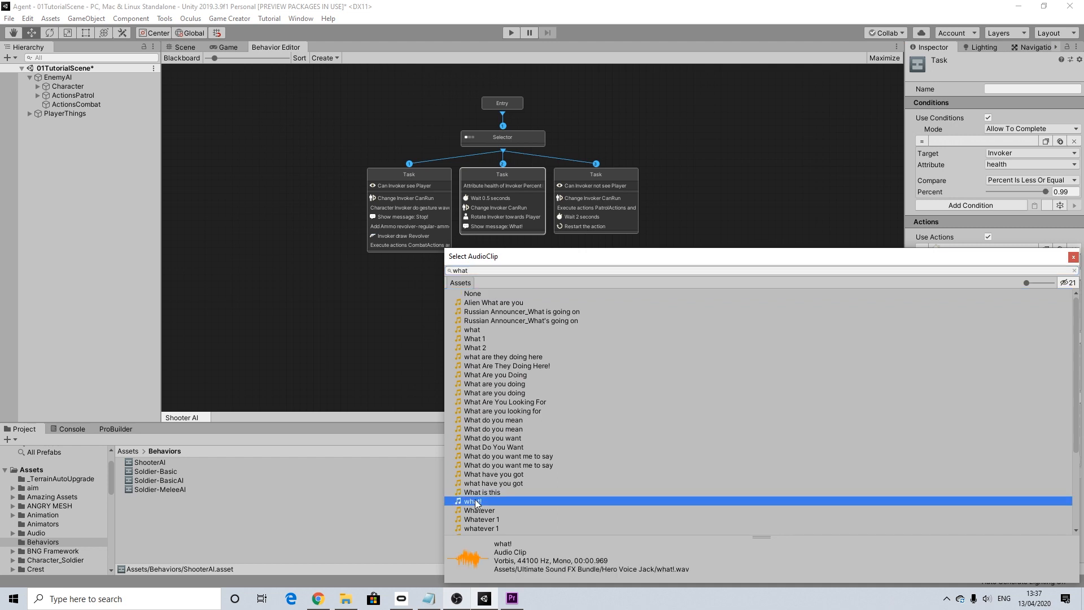
pyautogui.click(1073, 257)
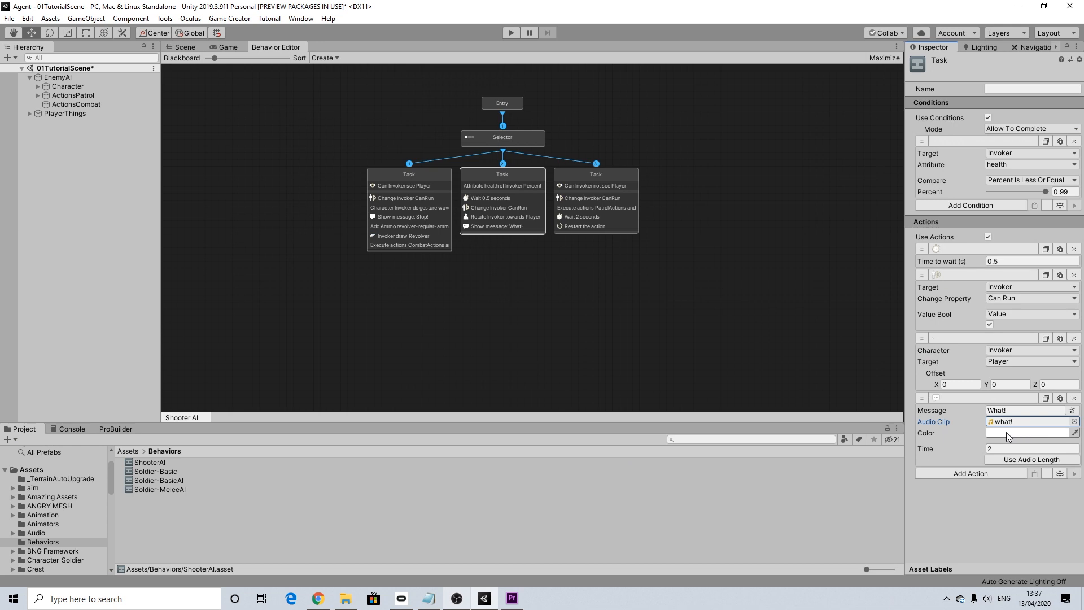
pyautogui.click(1001, 448)
pyautogui.write('0.9')
pyautogui.press('Return')
# Add a Move Character action at the end of the middle Task and set its target to Invoker.
pyautogui.click(970, 473)
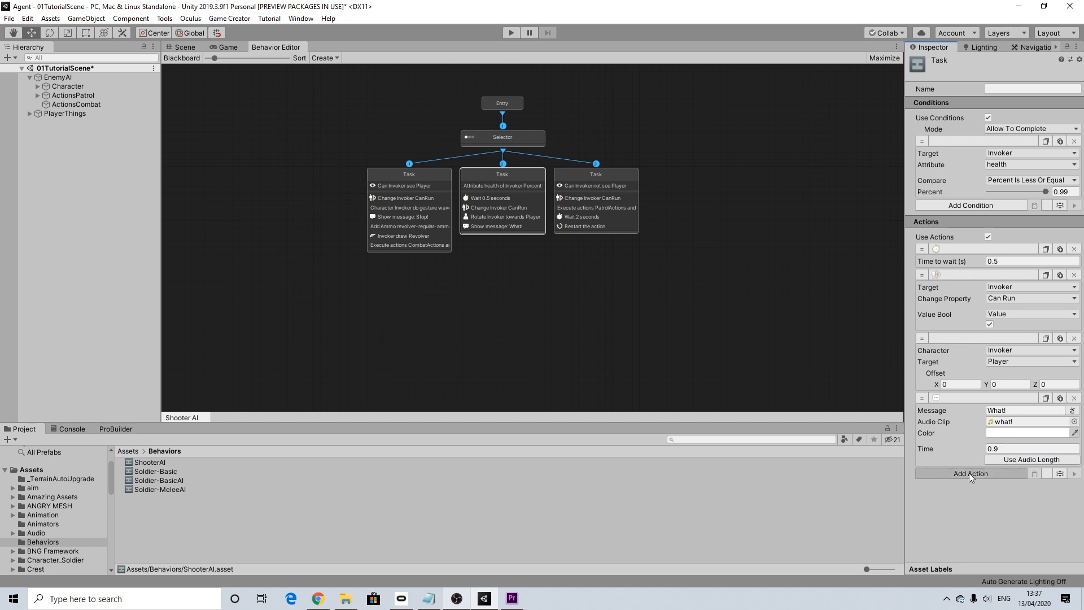
pyautogui.write('mo')
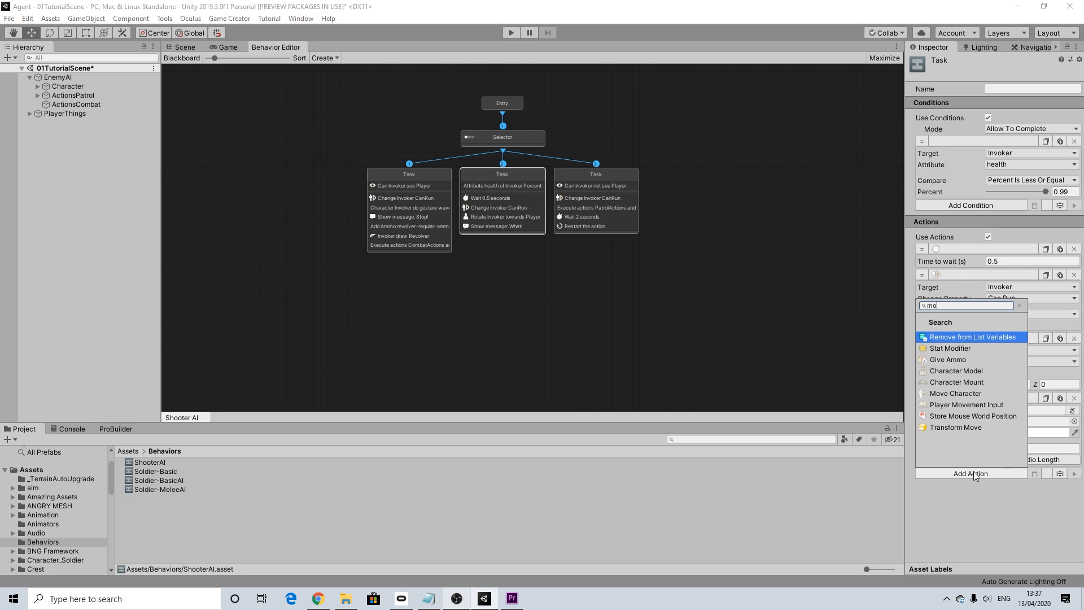
pyautogui.press('BackSpace')
pyautogui.press('BackSpace')
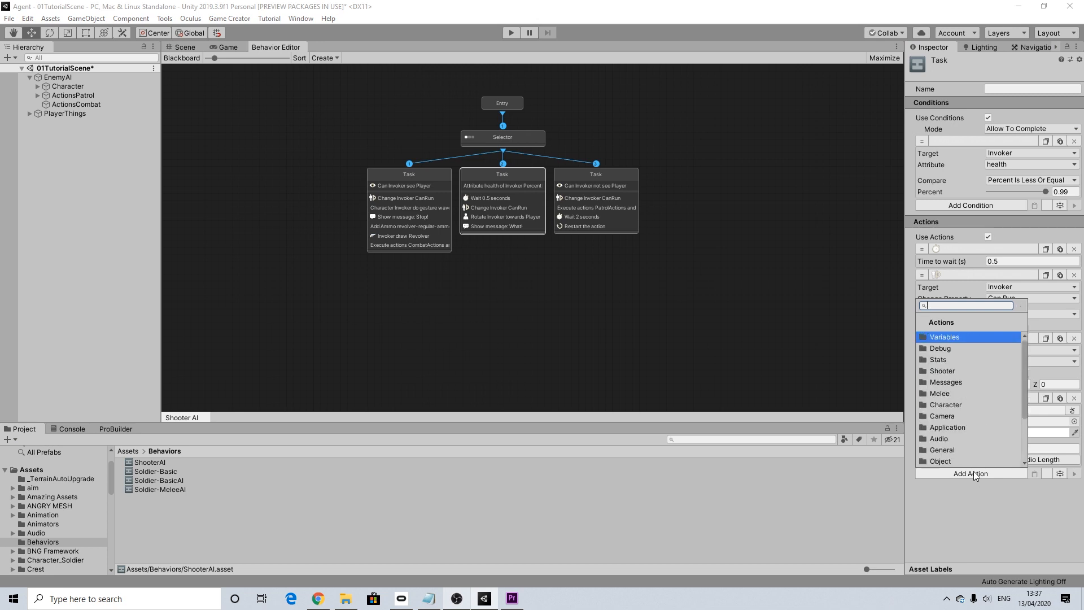
pyautogui.write('mov')
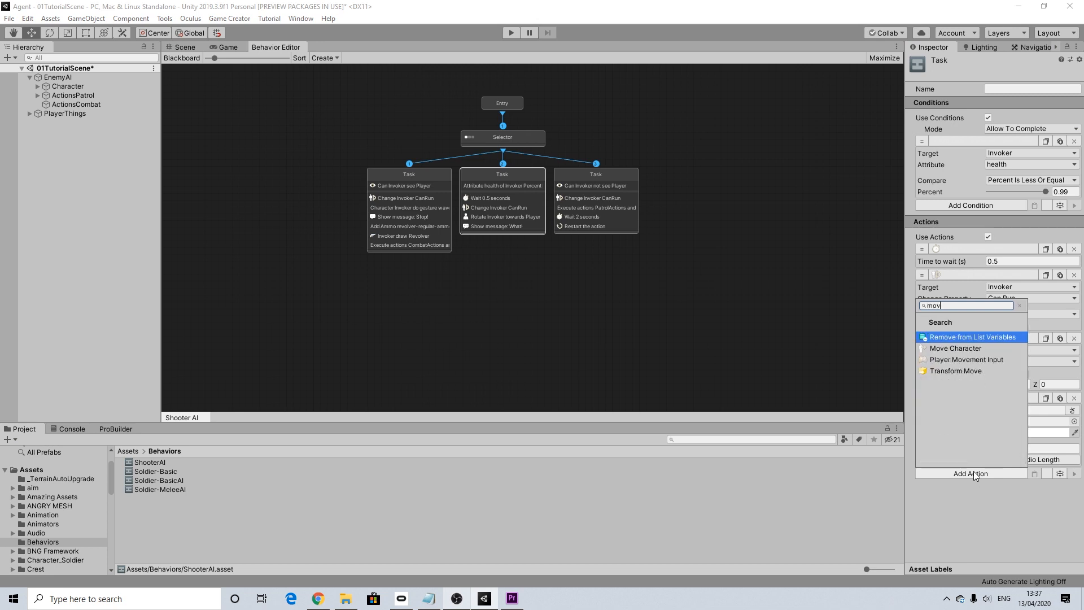
pyautogui.click(971, 348)
pyautogui.scroll(-2, 1003, 449)
pyautogui.click(1013, 448)
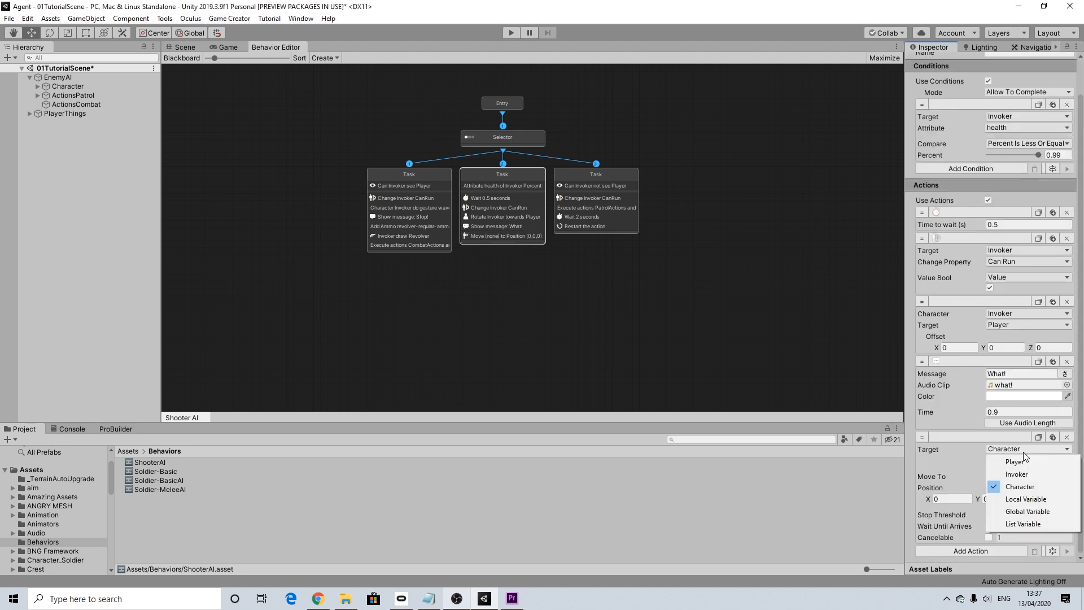
pyautogui.click(996, 473)
# Set the Move Character action's destination to the Invoker's local variable MarkerShot.
pyautogui.click(995, 477)
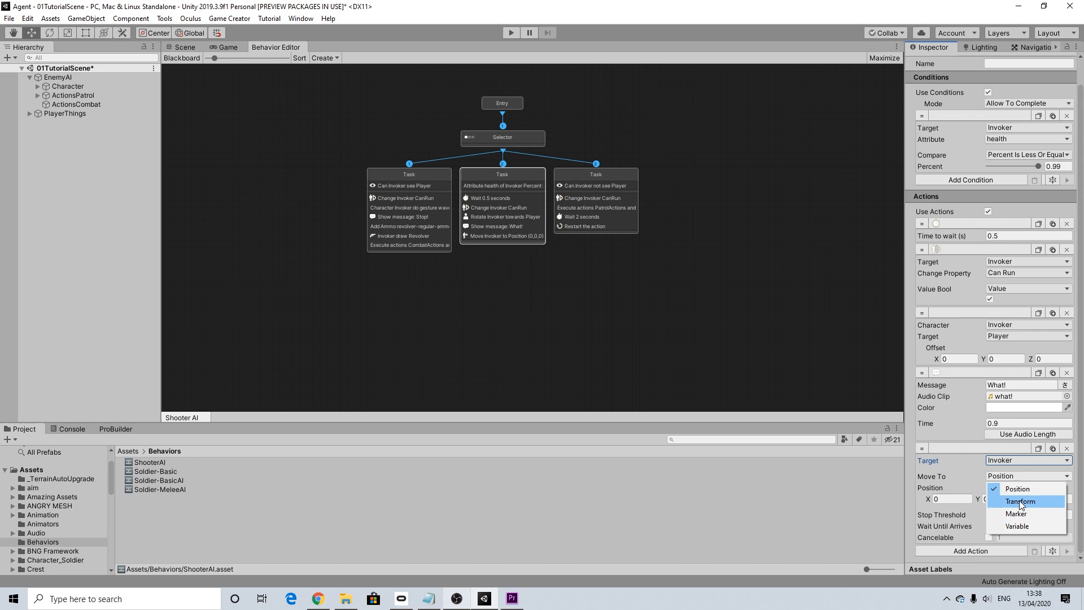
pyautogui.click(1017, 525)
pyautogui.click(1010, 496)
pyautogui.click(1005, 514)
pyautogui.click(1002, 507)
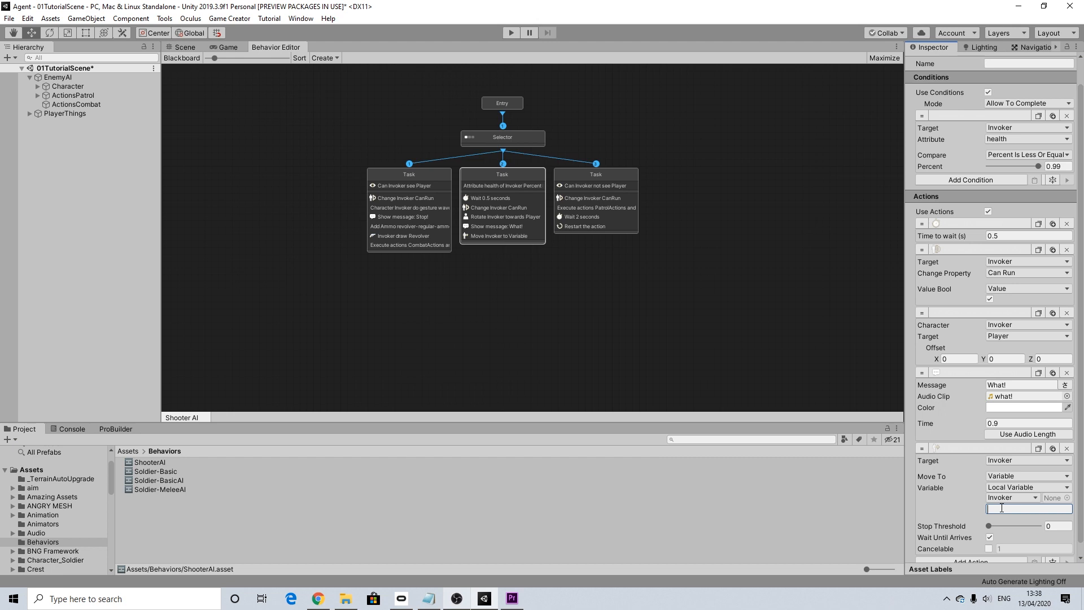
pyautogui.write('MarkerShot')
pyautogui.scroll(-1, 1008, 484)
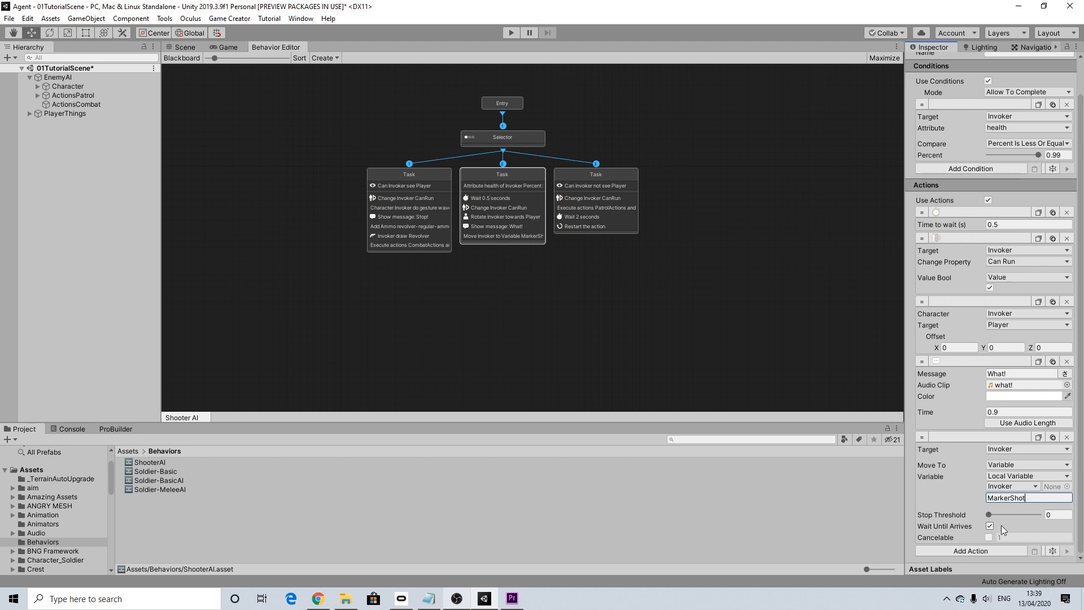
# Add a Wait action of 5 seconds at the end of the middle Task's actions.
pyautogui.click(980, 548)
pyautogui.write('wai')
pyautogui.click(954, 416)
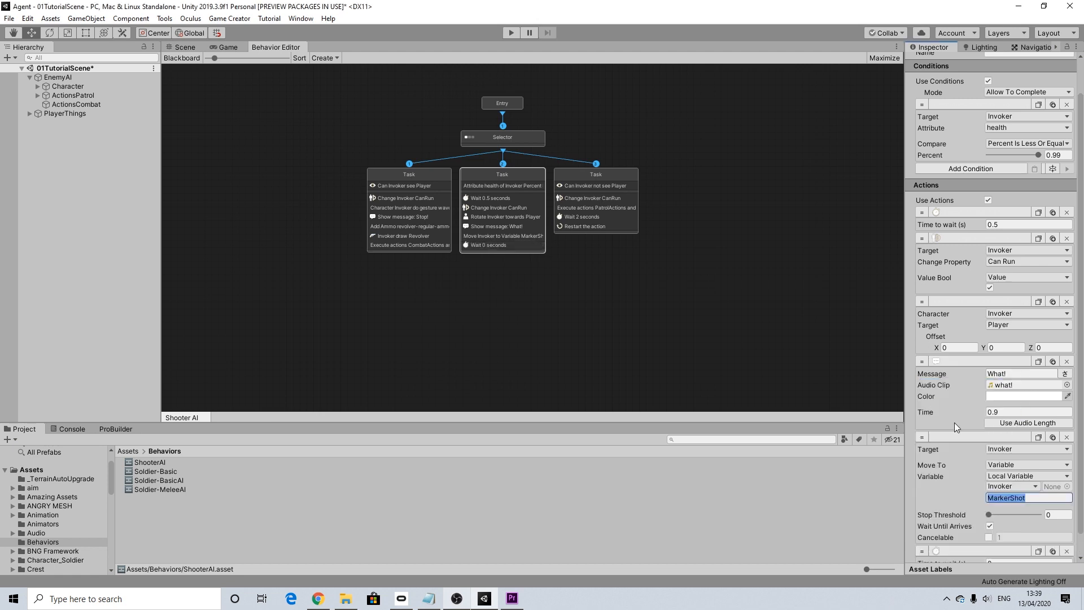
pyautogui.scroll(-1, 1043, 536)
pyautogui.click(1007, 537)
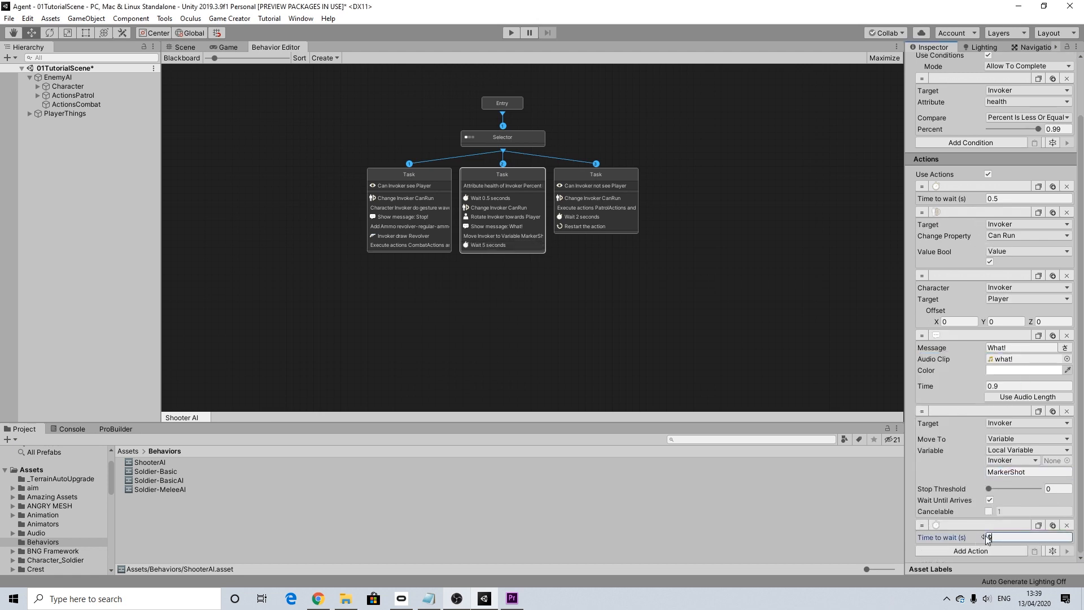
# Add a Character Rotate Towards action after the 5-second wait and set its character to Invoker.
pyautogui.click(974, 551)
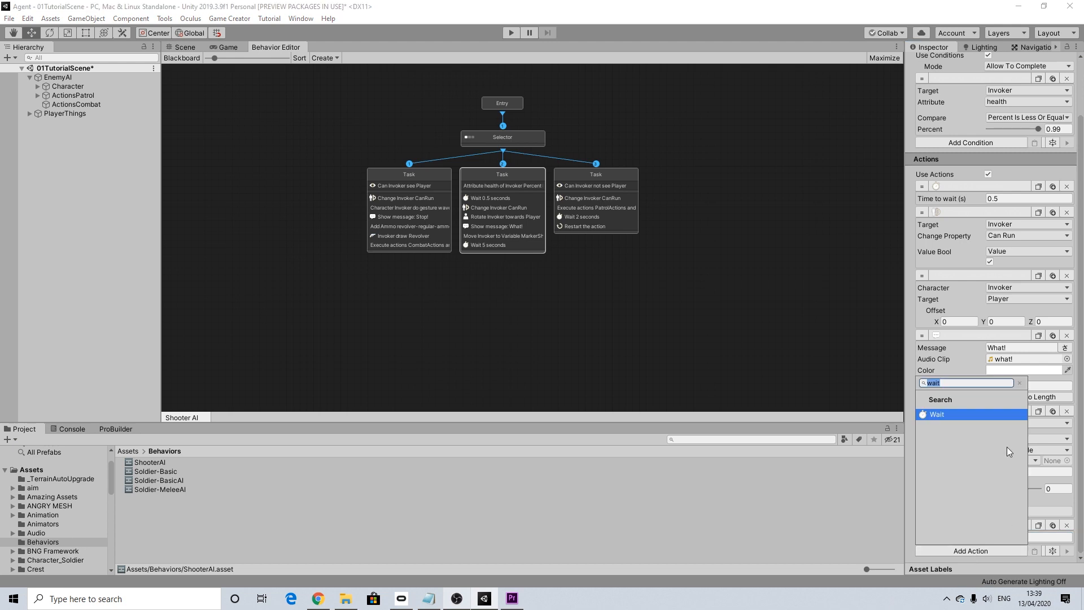
pyautogui.write('rot')
pyautogui.click(980, 415)
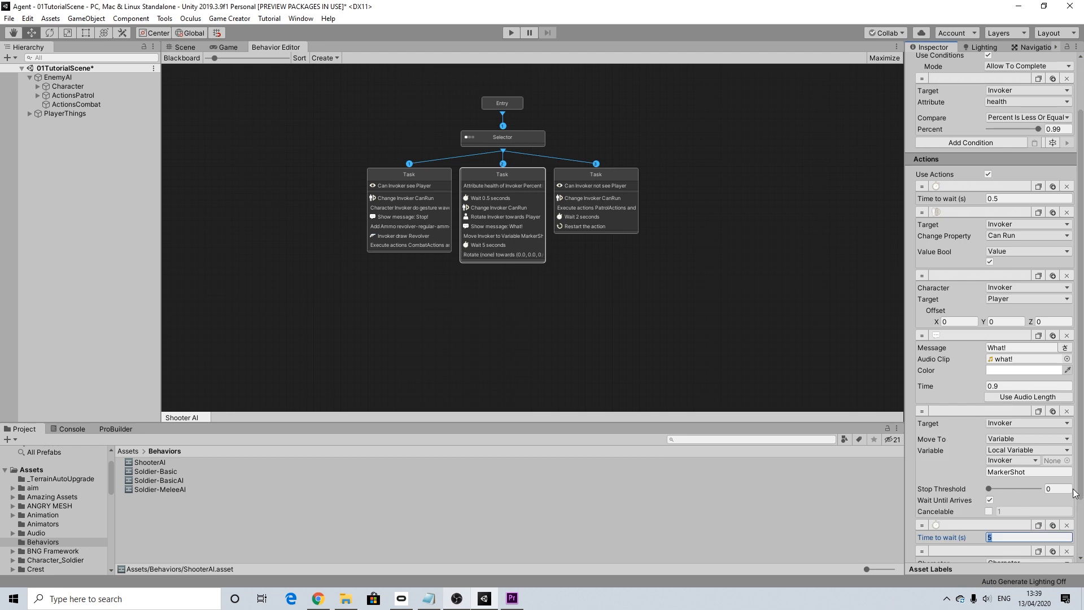
pyautogui.scroll(-3, 1034, 513)
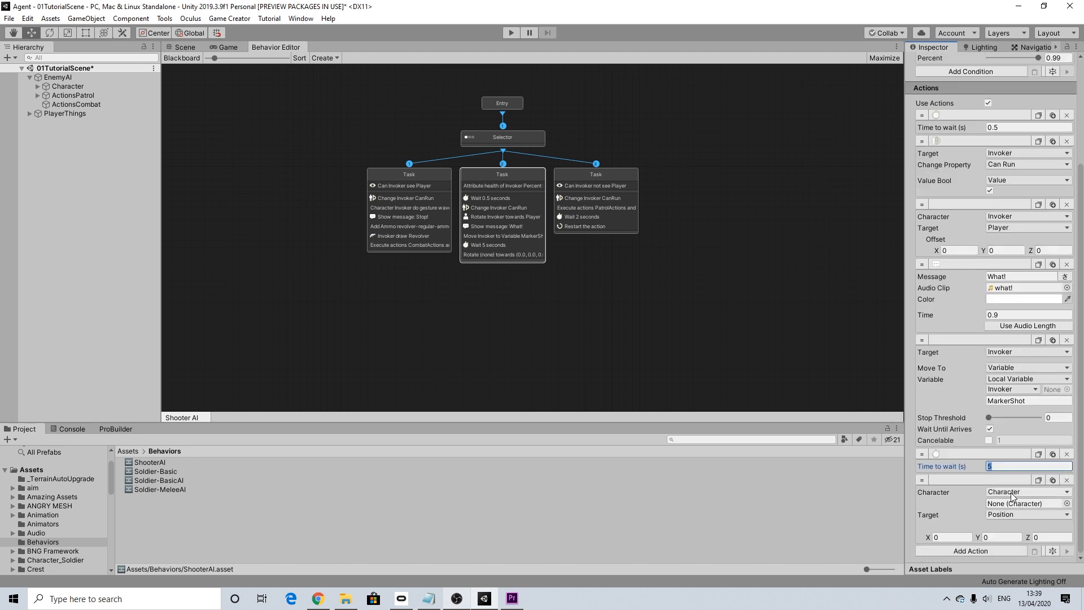
pyautogui.click(1011, 496)
pyautogui.click(1010, 515)
# Set the rotate action's target to the Invoker's local variable Viewmarker01.
pyautogui.click(1007, 515)
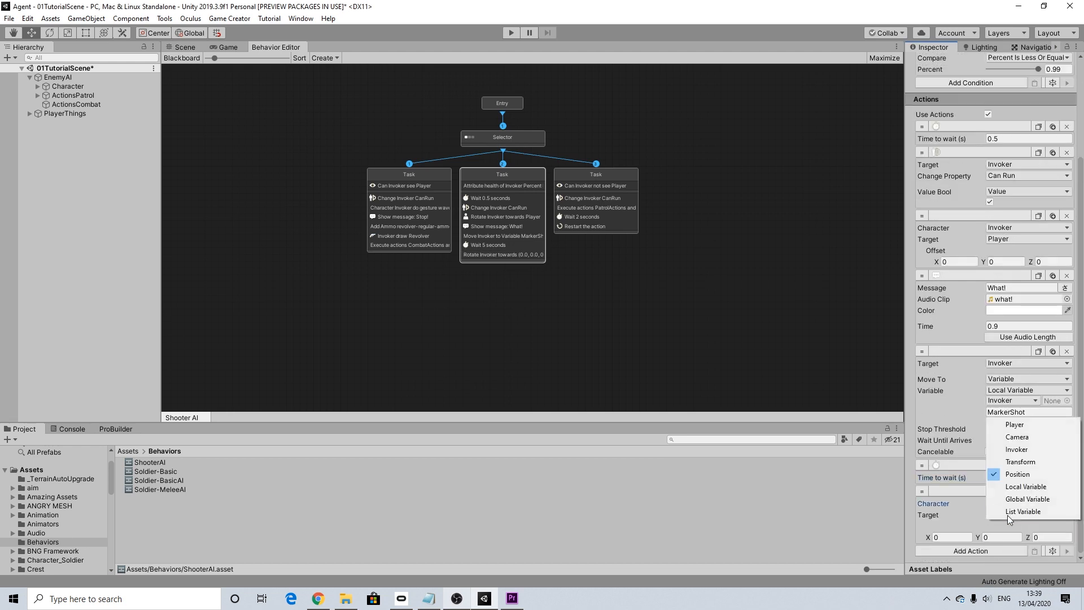
pyautogui.click(1019, 486)
pyautogui.click(1005, 527)
pyautogui.click(1007, 549)
pyautogui.click(1007, 537)
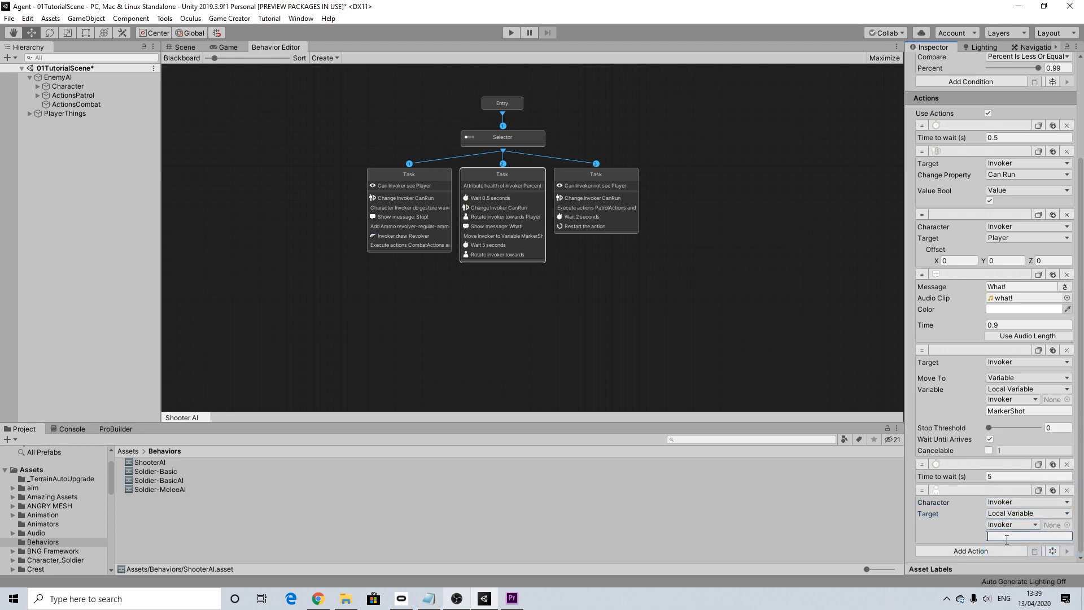
pyautogui.write('Viewmarker01')
# Add a Wait action of 3 seconds after the rotation towards Viewmarker01.
pyautogui.click(983, 551)
pyautogui.write('wait')
pyautogui.click(941, 414)
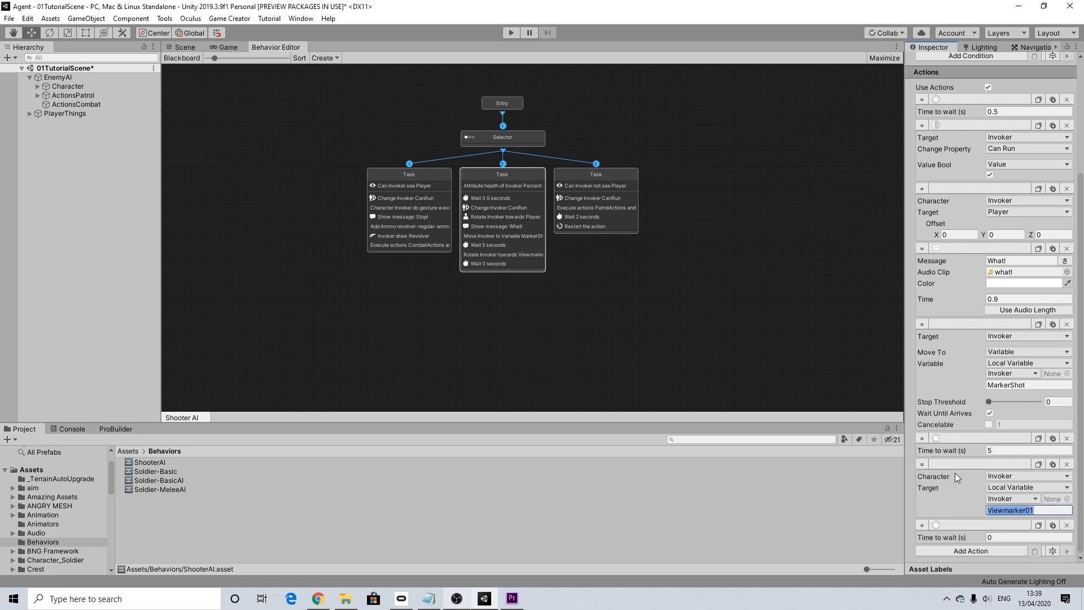
pyautogui.click(988, 538)
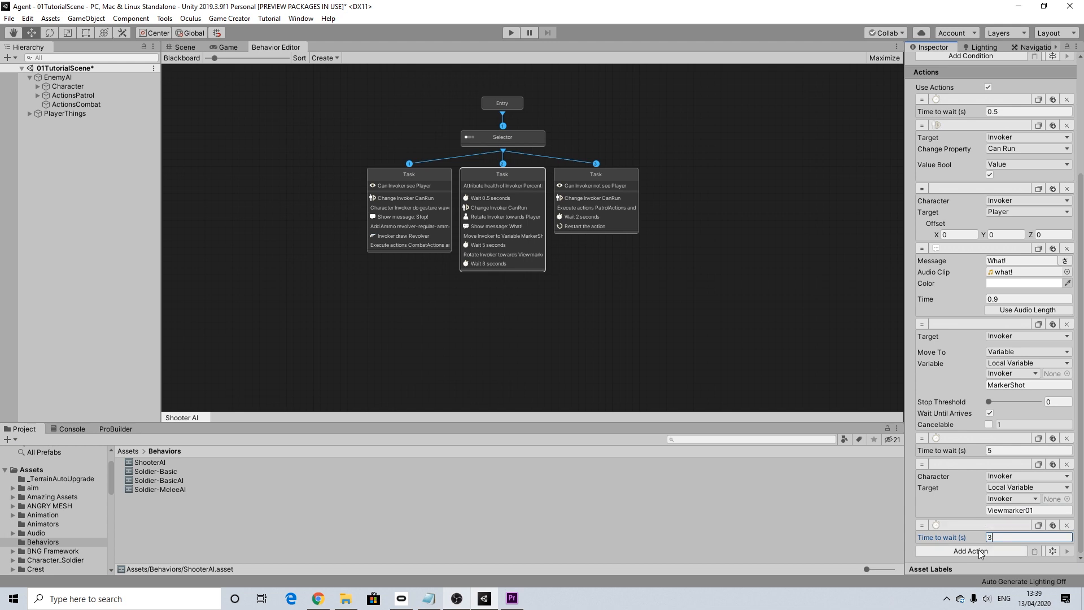
pyautogui.click(978, 550)
pyautogui.write('wi')
pyautogui.press('BackSpace')
pyautogui.press('BackSpace')
pyautogui.write('rot')
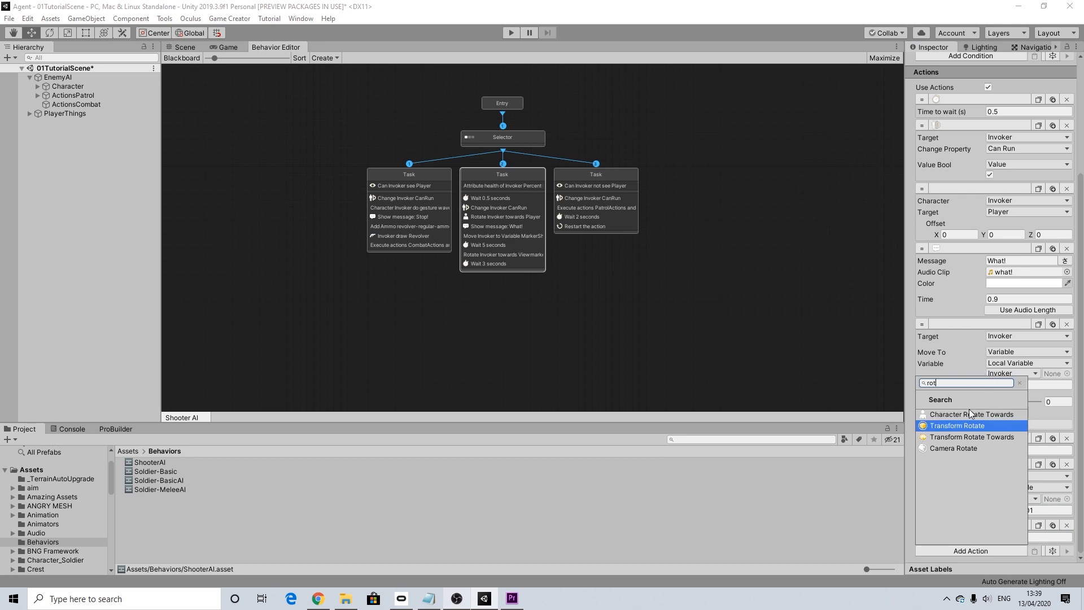
# Turn off Wait Until Arrives for the MarkerShot move and append a copy of the rotate action targeting Viewmarker02.
pyautogui.click(1061, 416)
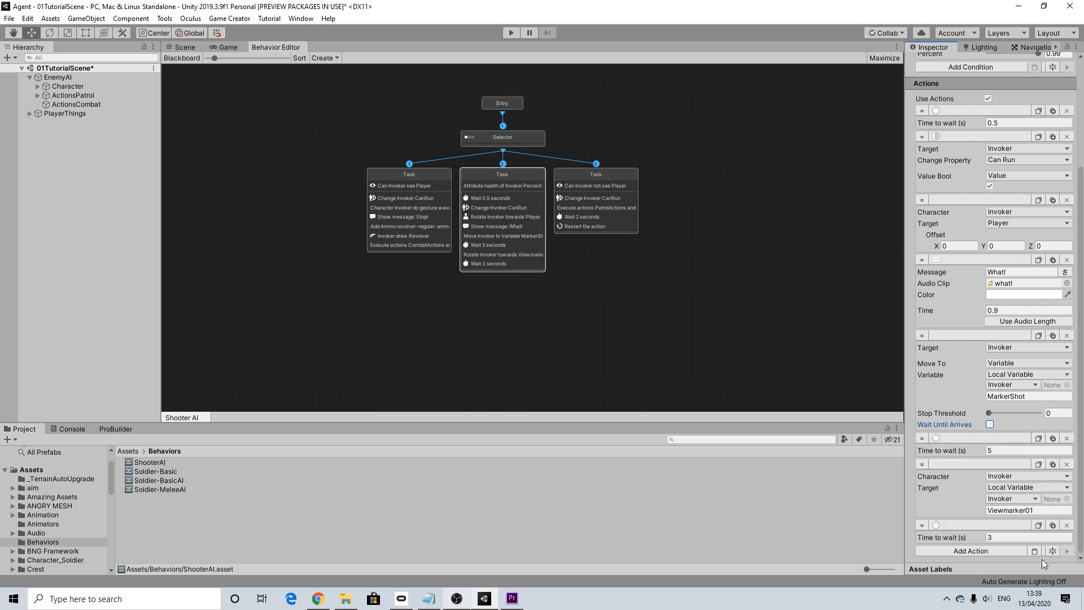
pyautogui.click(1035, 550)
pyautogui.click(1033, 537)
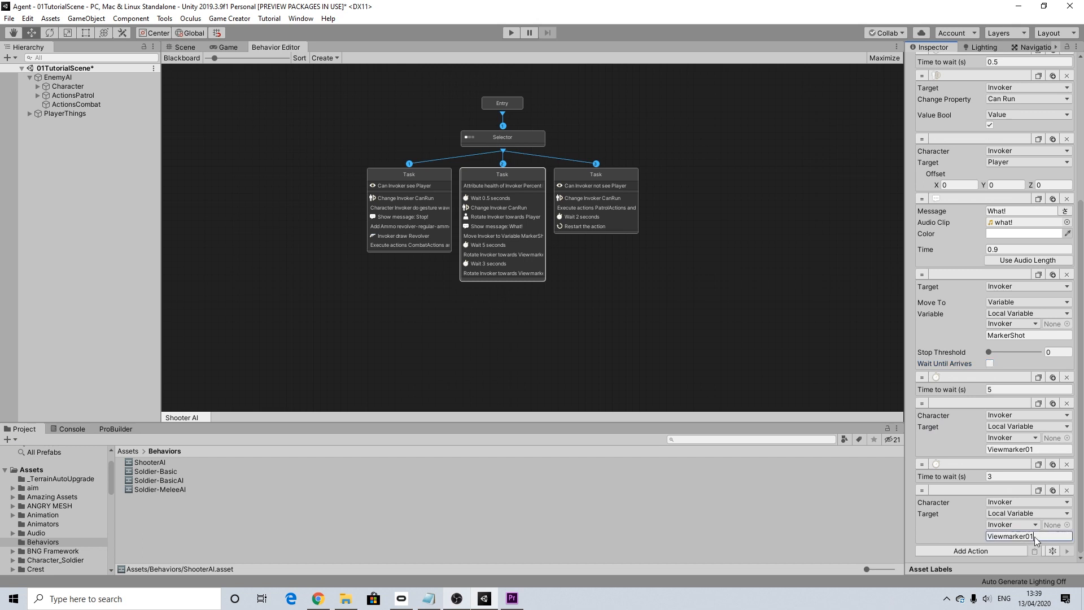
pyautogui.press('BackSpace')
pyautogui.write('2')
# Append copies of the 3-second wait, the Viewmarker01 rotation and another 3-second wait to the middle Task's actions.
pyautogui.click(1039, 464)
pyautogui.click(1035, 551)
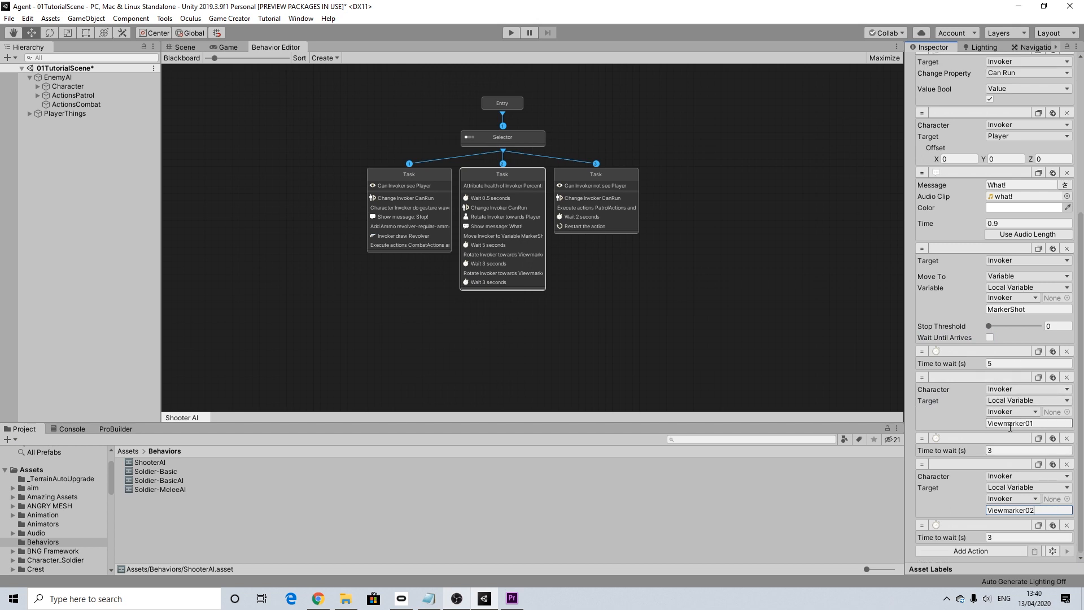
pyautogui.click(1038, 376)
pyautogui.click(1034, 553)
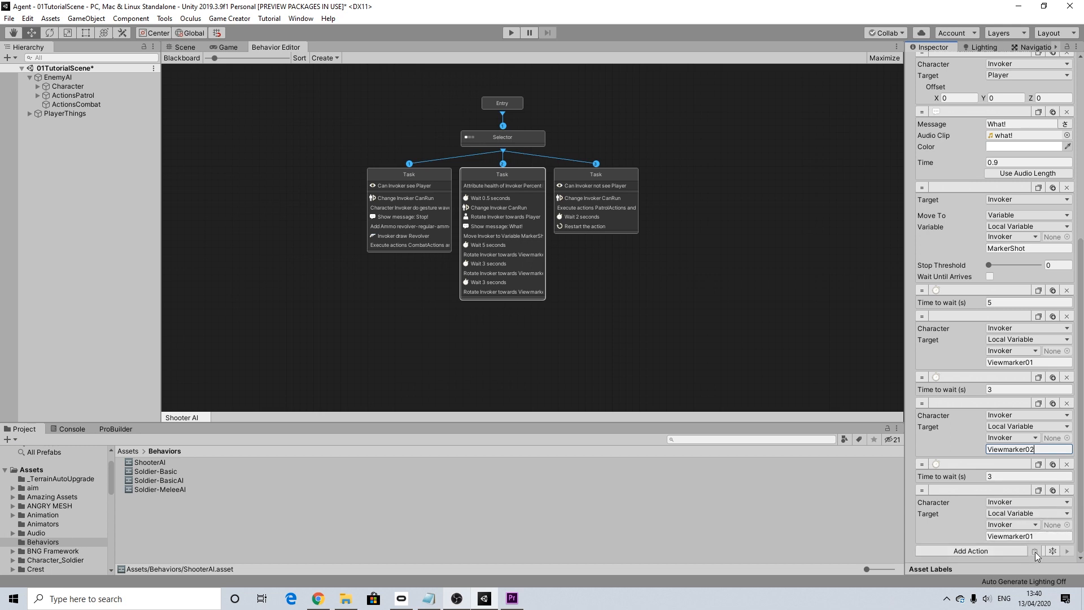
pyautogui.click(1042, 466)
pyautogui.click(1034, 553)
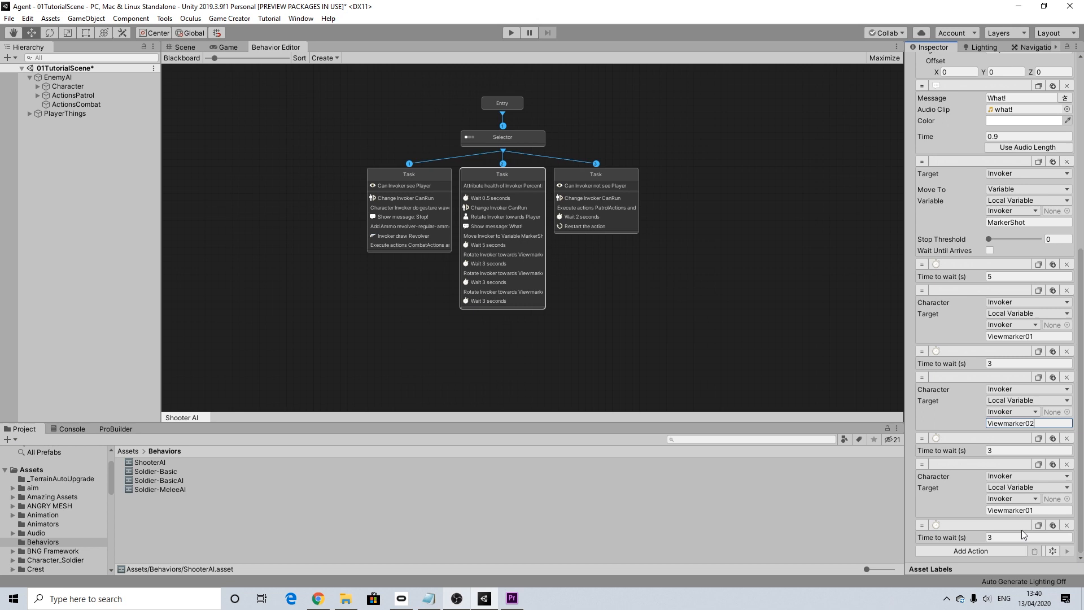
# Add a Change Attribute action at the end of the middle Task and set its target to Invoker.
pyautogui.click(984, 552)
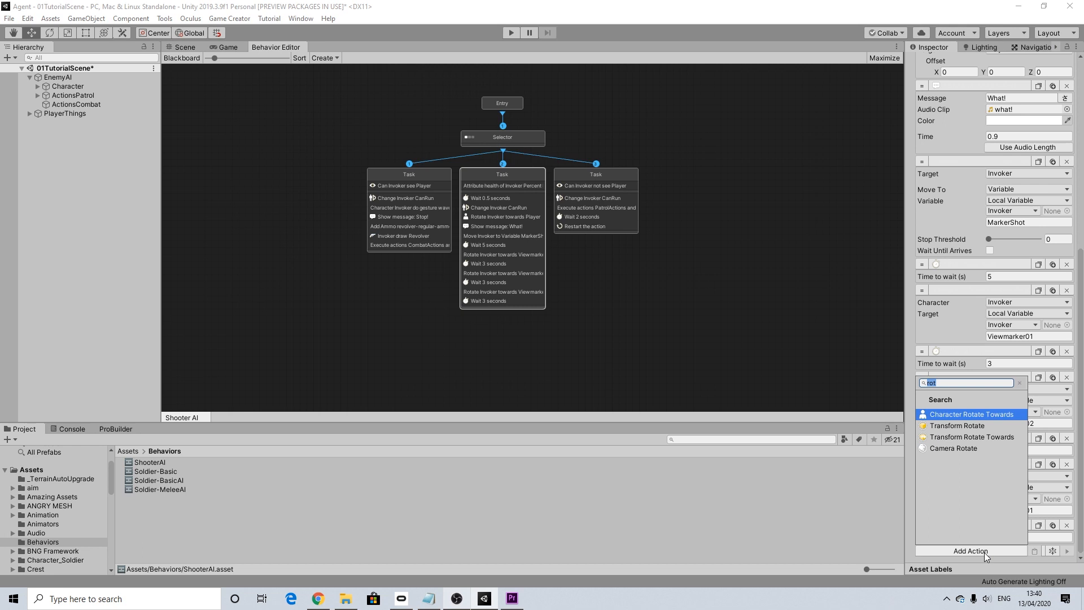
pyautogui.write('set')
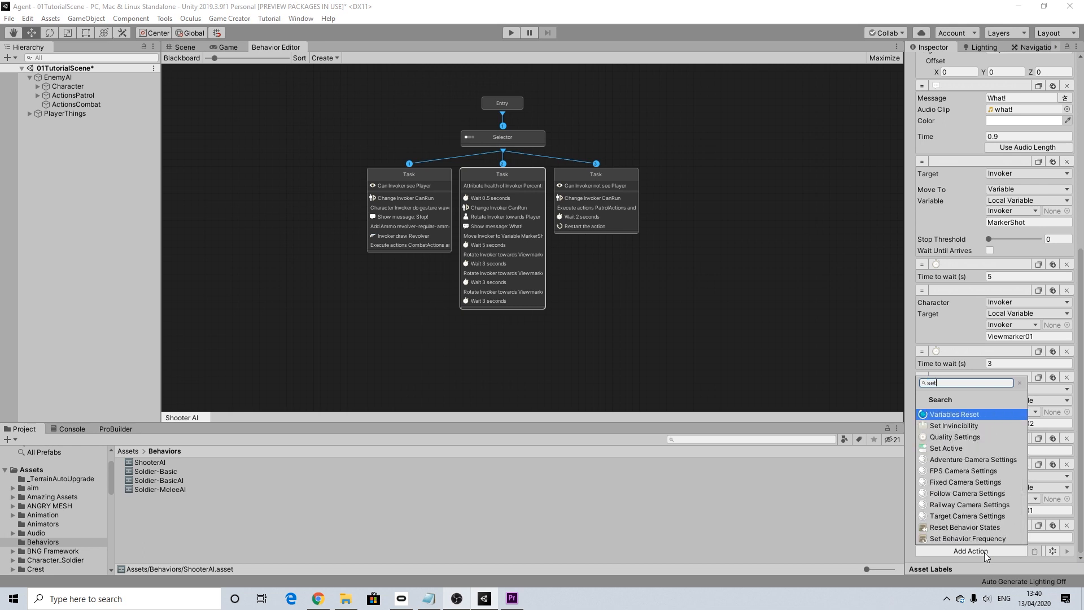
pyautogui.press('BackSpace')
pyautogui.press('BackSpace')
pyautogui.press('BackSpace')
pyautogui.write('atr')
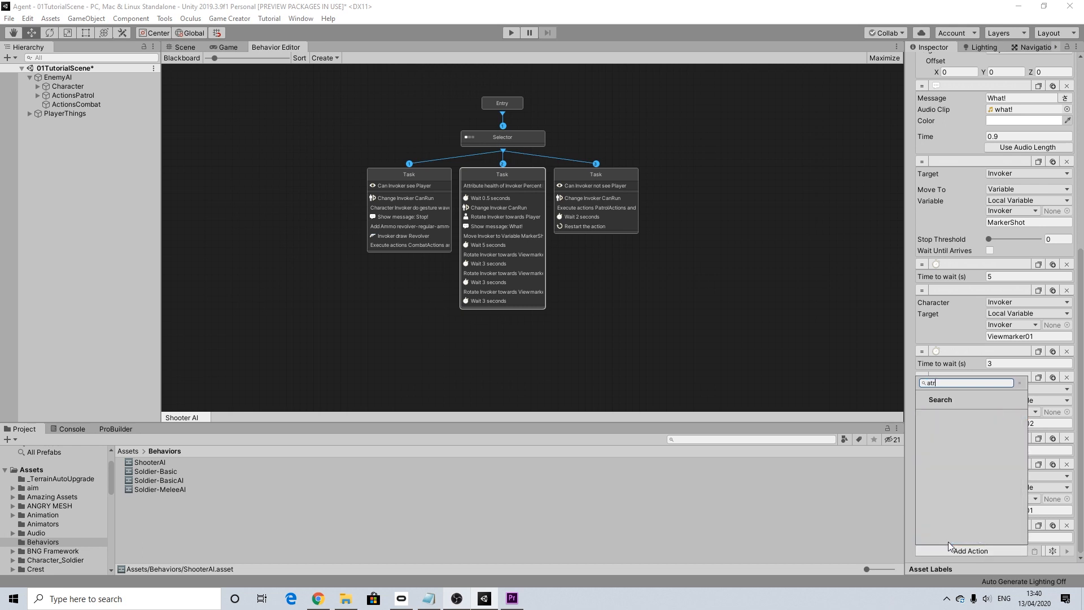
pyautogui.press('BackSpace')
pyautogui.press('BackSpace')
pyautogui.write('ttr')
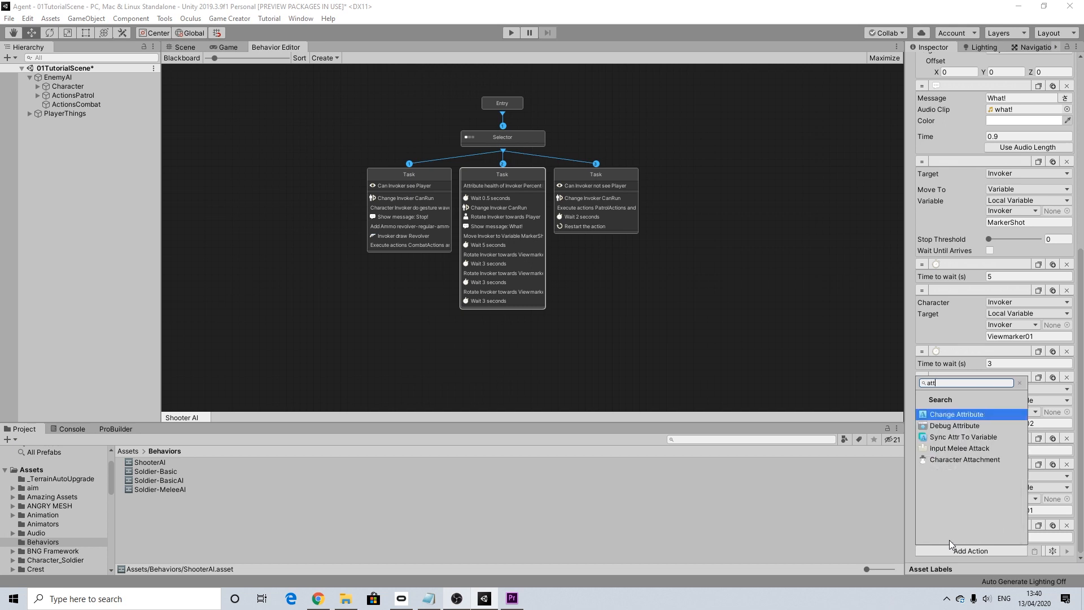
pyautogui.click(977, 415)
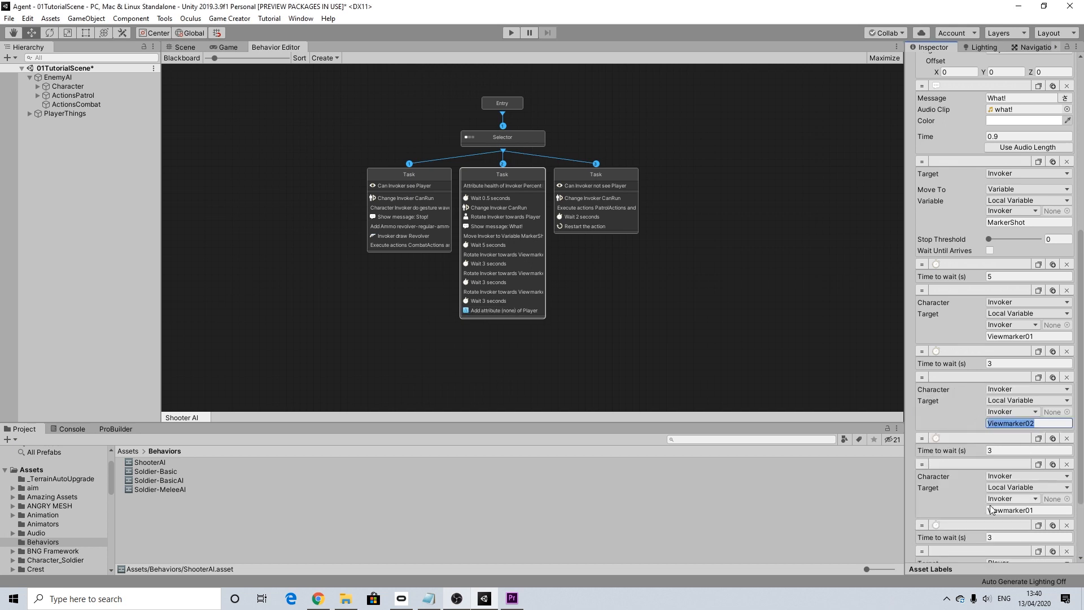
pyautogui.scroll(-3, 1010, 508)
pyautogui.click(1017, 472)
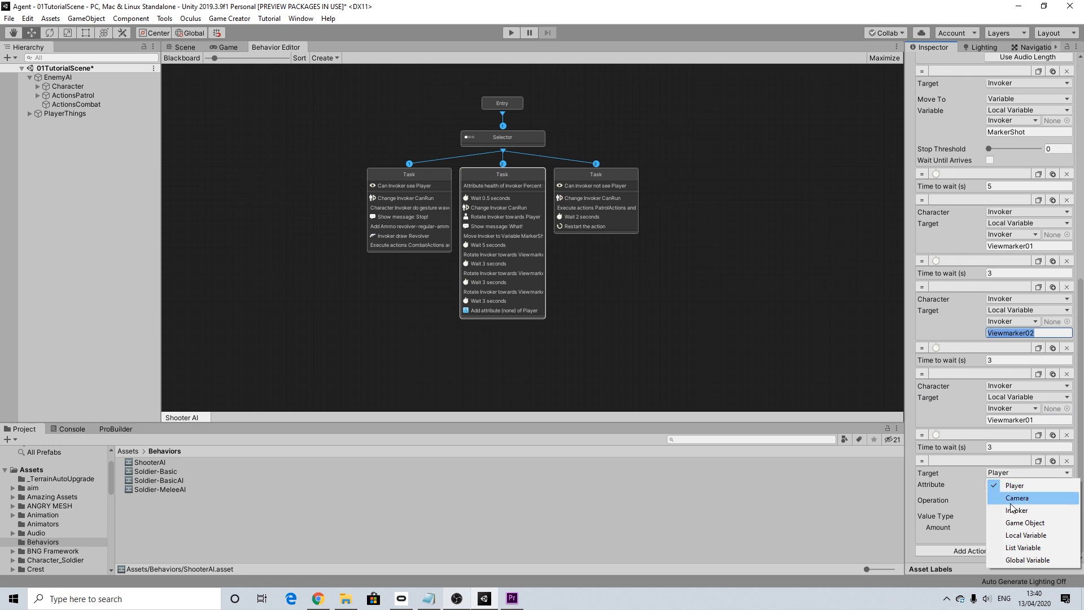
pyautogui.click(1013, 511)
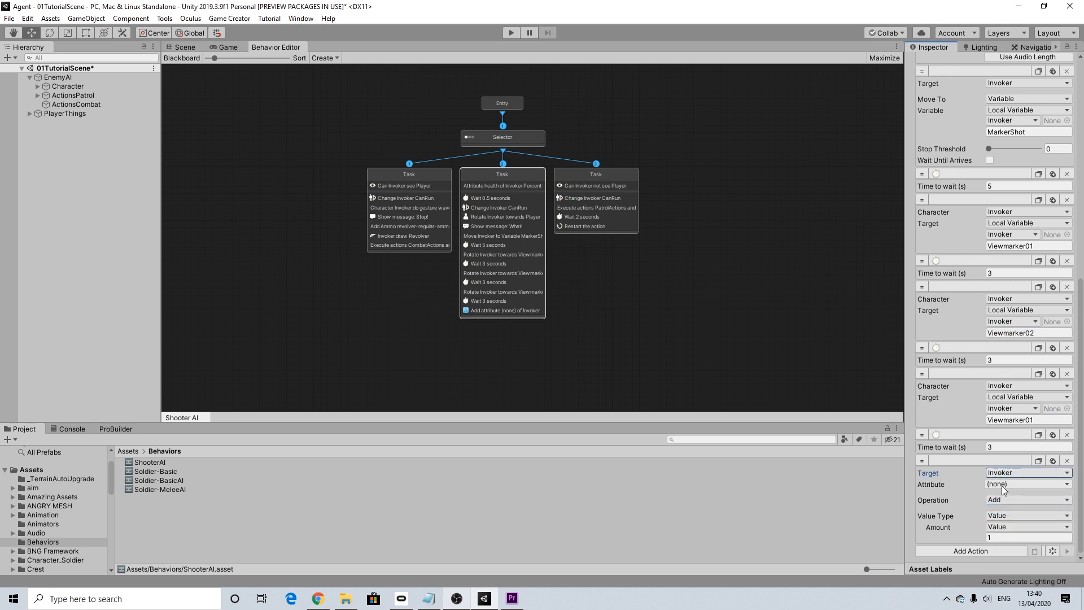
# Configure the Change Attribute action to set the health attribute to a value of 100.
pyautogui.click(1003, 488)
pyautogui.click(1007, 333)
pyautogui.click(998, 504)
pyautogui.click(1004, 512)
pyautogui.click(996, 538)
pyautogui.moveTo(995, 541); pyautogui.dragTo(978, 539)
pyautogui.write('100')
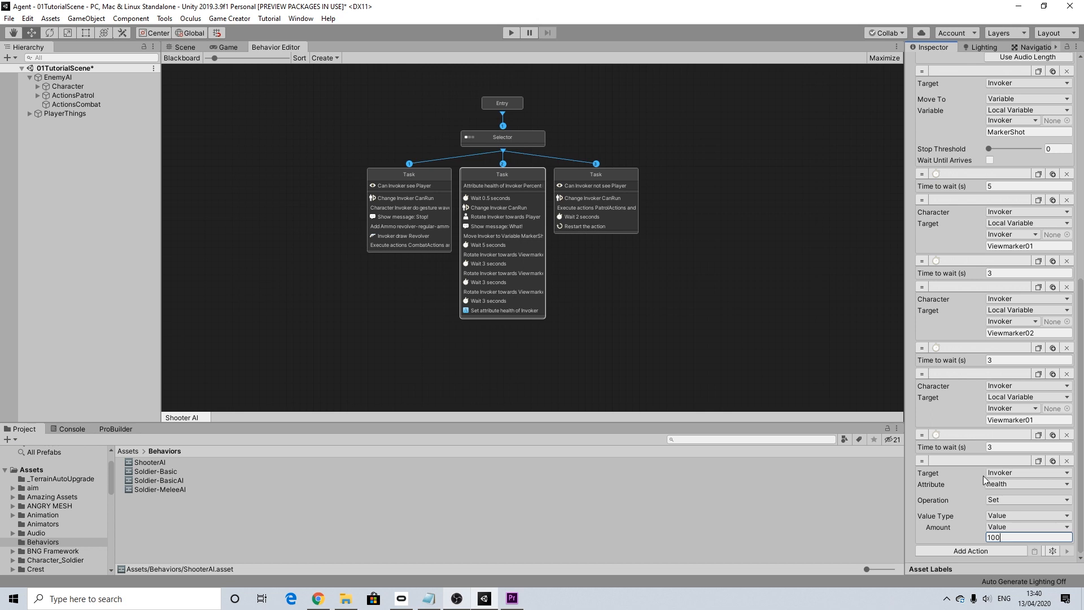
# Review the middle Task's health condition and action sequence, and compare them with the other two Tasks.
pyautogui.scroll(5, 1008, 506)
pyautogui.scroll(-5, 1015, 504)
pyautogui.scroll(7, 1058, 267)
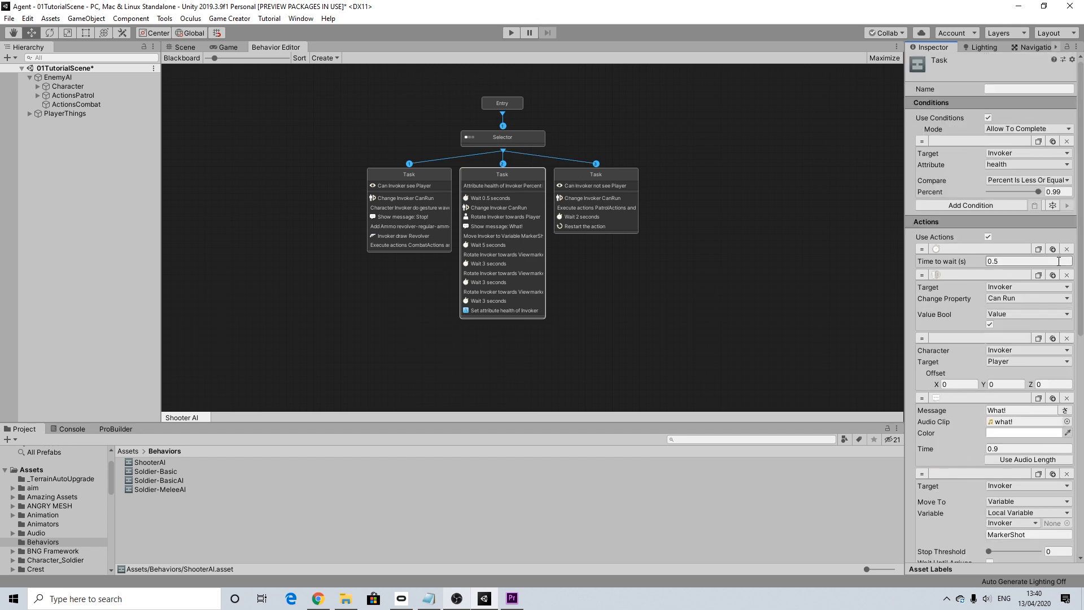
pyautogui.click(1059, 191)
pyautogui.scroll(-10, 989, 429)
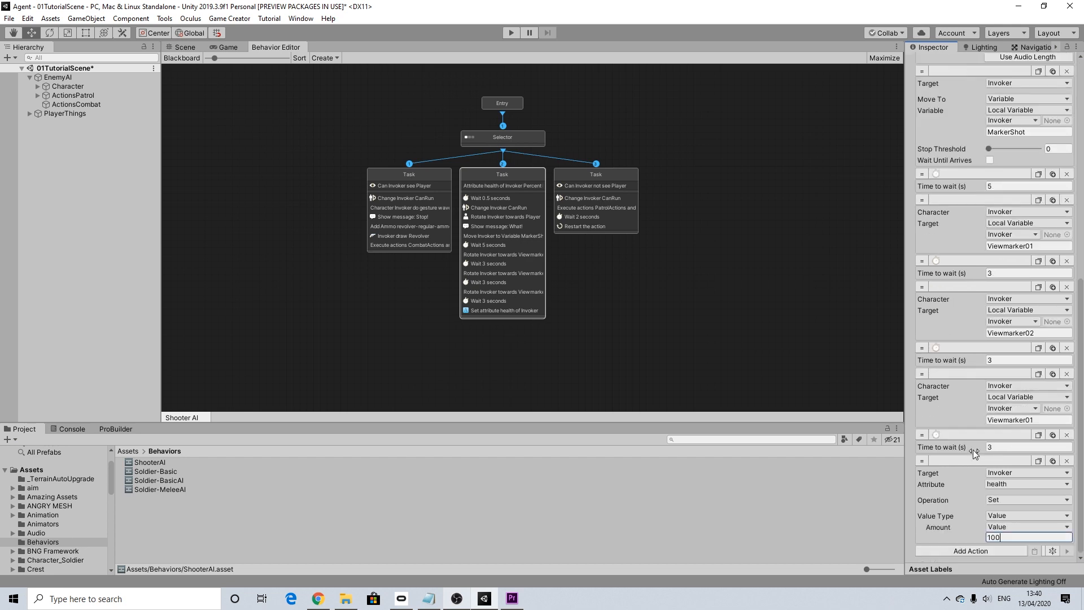
pyautogui.click(610, 175)
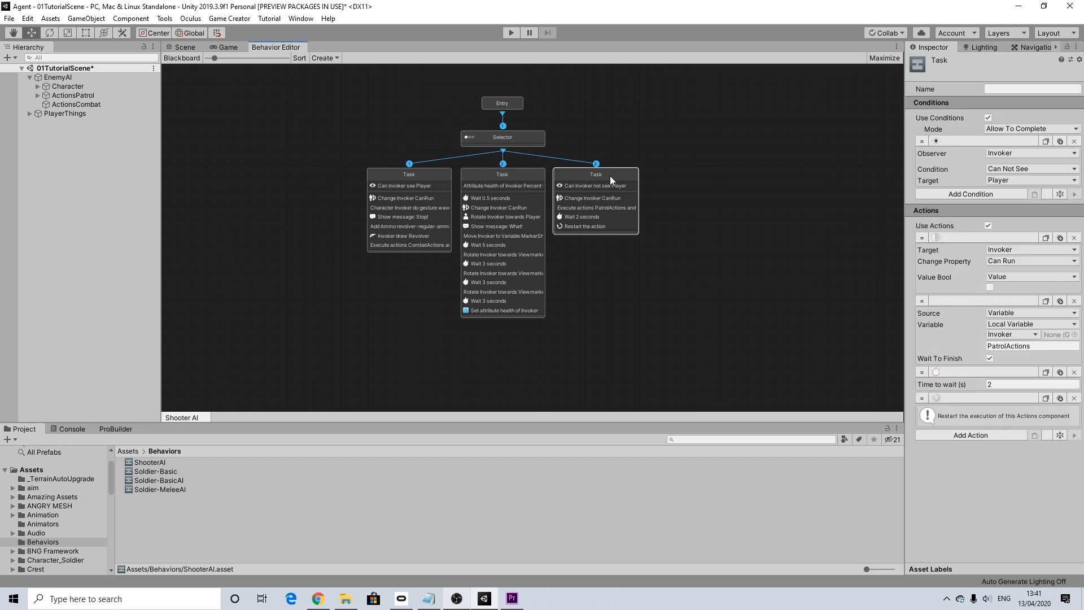
pyautogui.click(423, 173)
pyautogui.click(530, 180)
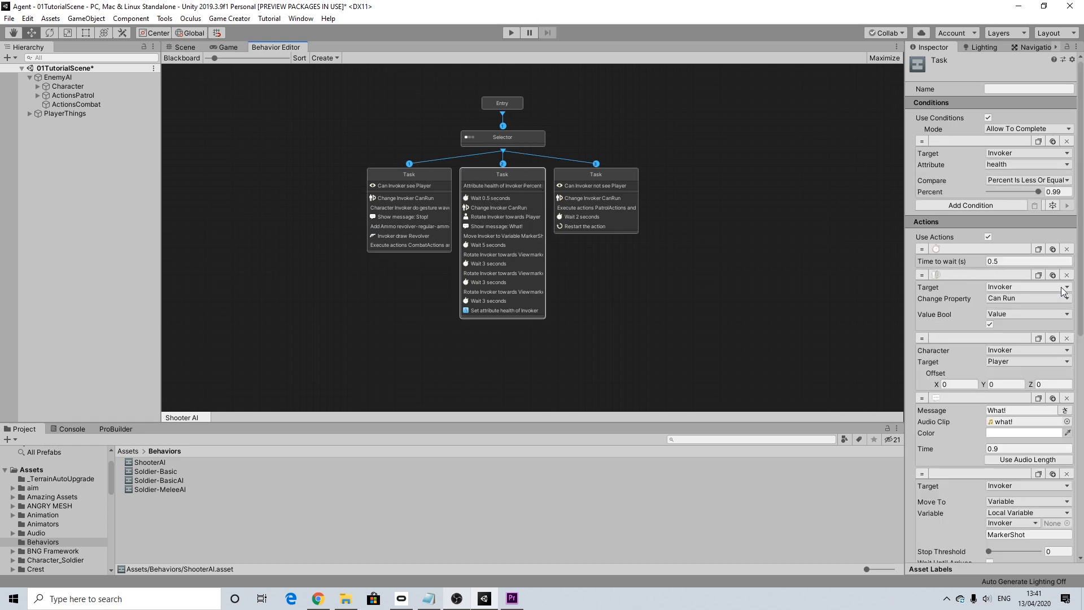
pyautogui.scroll(-6, 1031, 350)
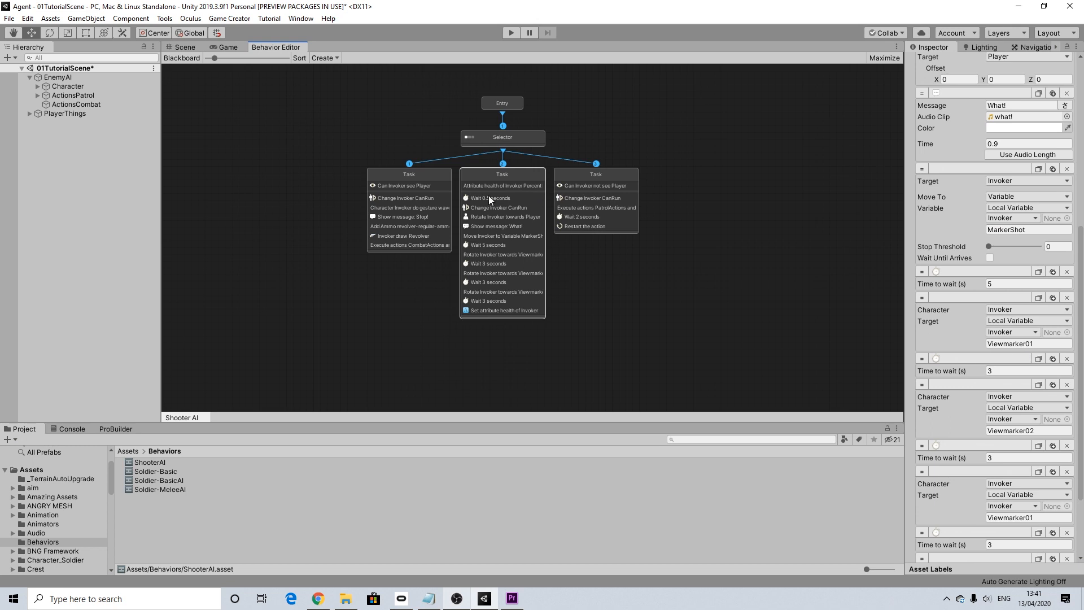
pyautogui.click(432, 177)
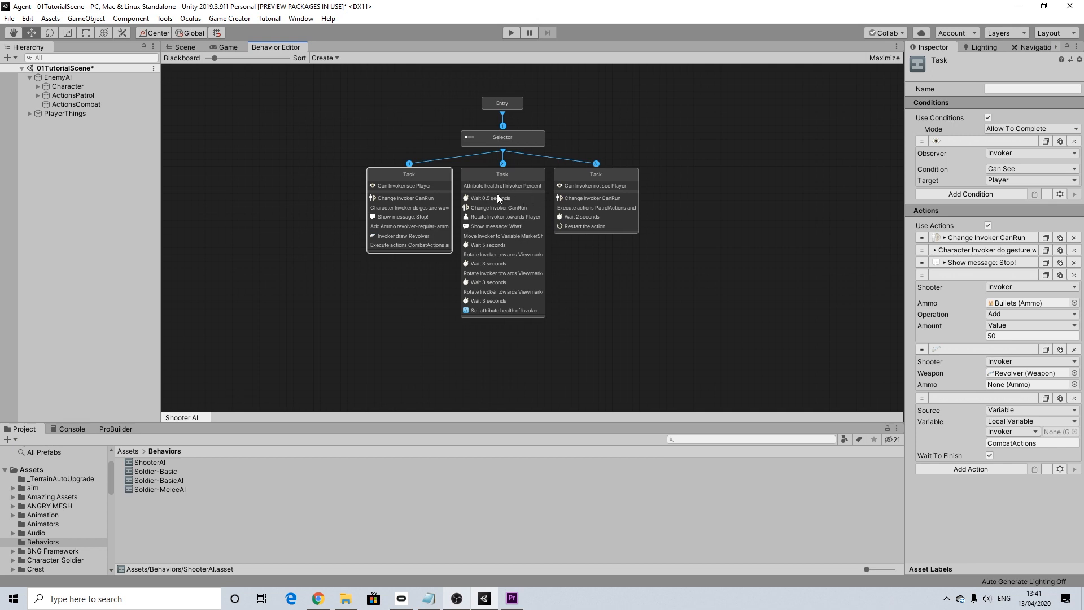
# Add two Game Object parameters named ViewMarker01 and ViewMarker02 to the Blackboard.
pyautogui.click(187, 59)
pyautogui.click(269, 126)
pyautogui.click(232, 128)
pyautogui.moveTo(229, 129); pyautogui.dragTo(166, 127)
pyautogui.write('ViewMarker01')
pyautogui.click(271, 141)
pyautogui.click(176, 142)
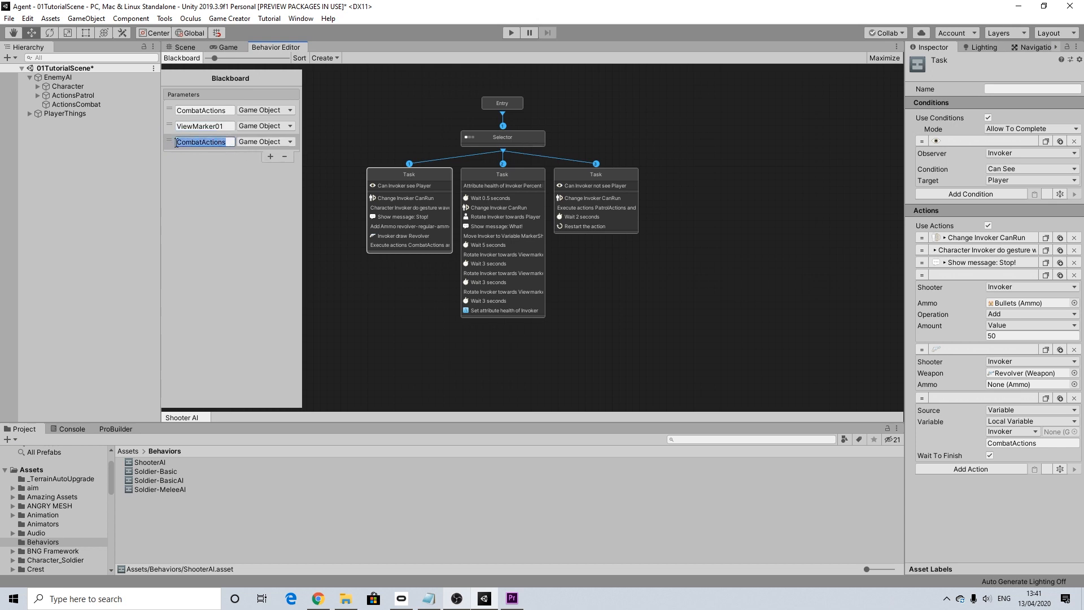
pyautogui.write('ViewMarker02')
# Rename the two marker parameters to Viewmarker01 and Viewmarker02, matching the spelling used in the middle Task's rotate actions.
pyautogui.click(483, 176)
pyautogui.scroll(-10, 996, 395)
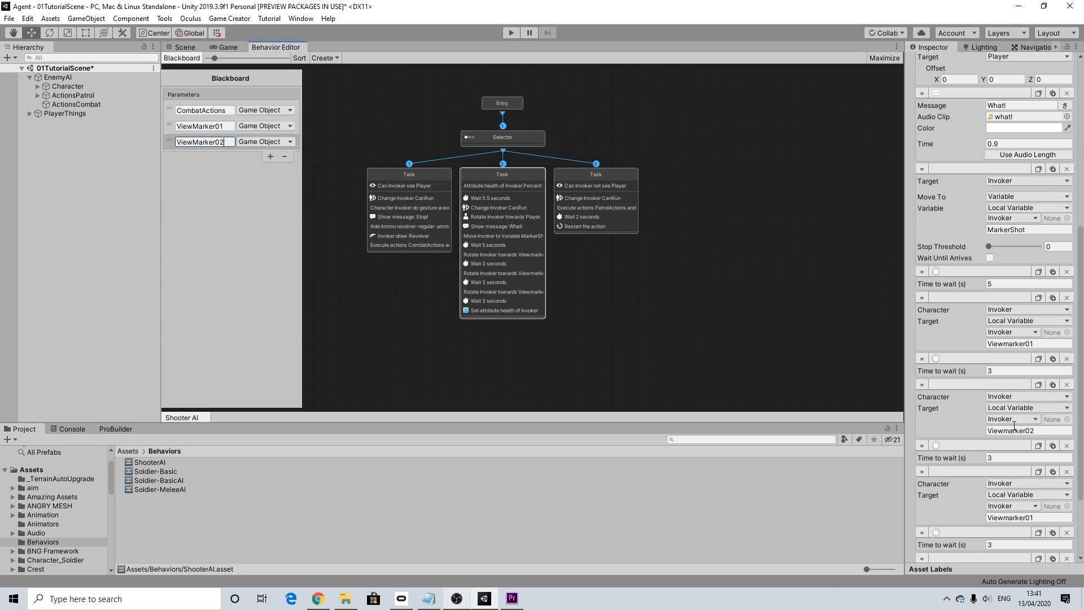
pyautogui.click(194, 125)
pyautogui.click(199, 128)
pyautogui.press('BackSpace')
pyautogui.write('m')
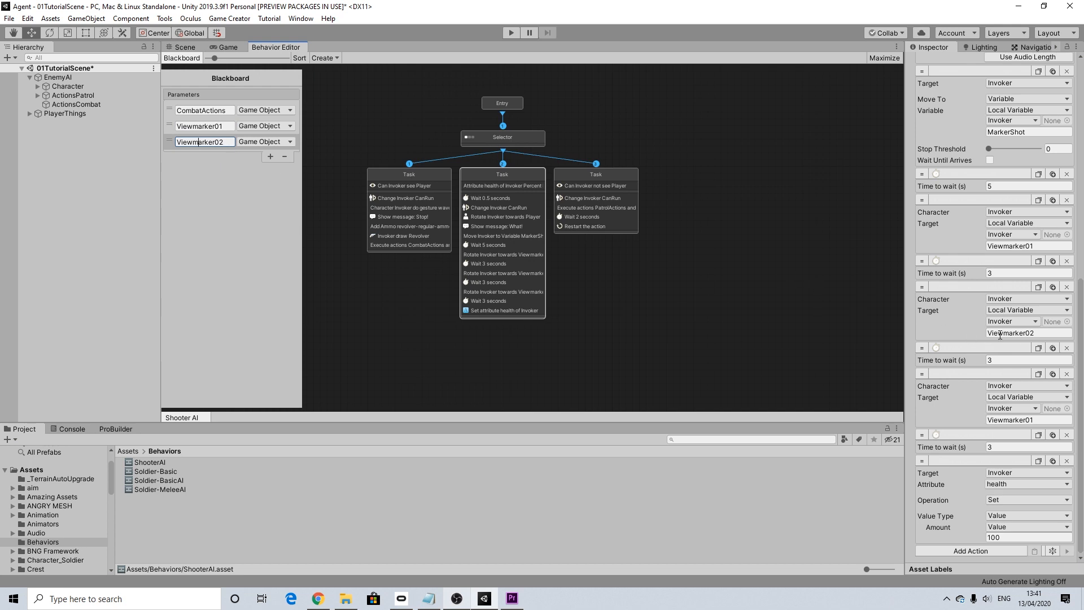
# Save the scene and switch from the behavior graph to the Scene view of the level.
pyautogui.click(390, 175)
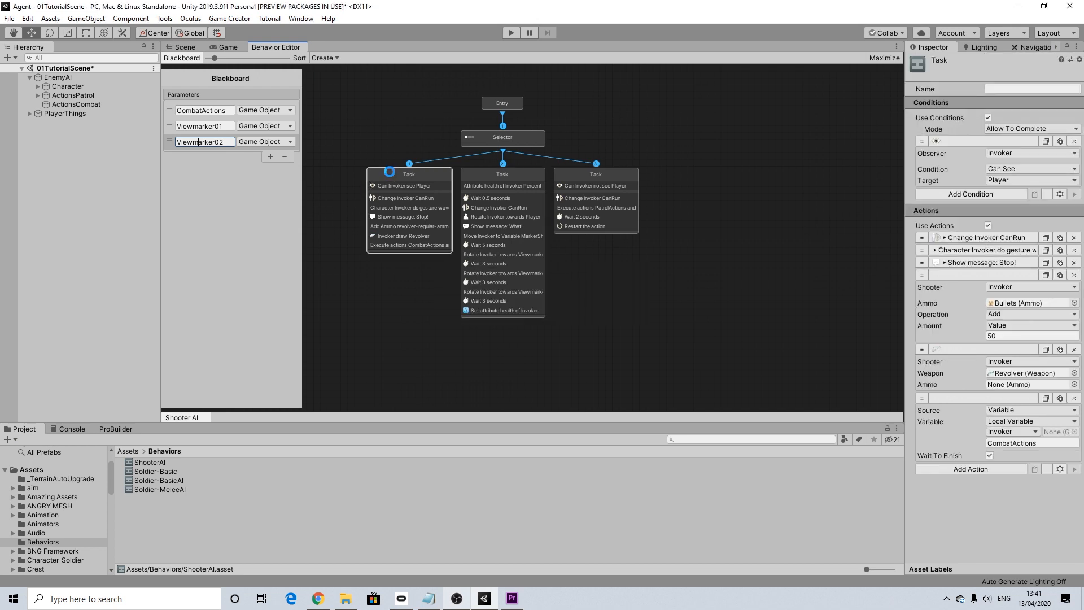
pyautogui.click(184, 47)
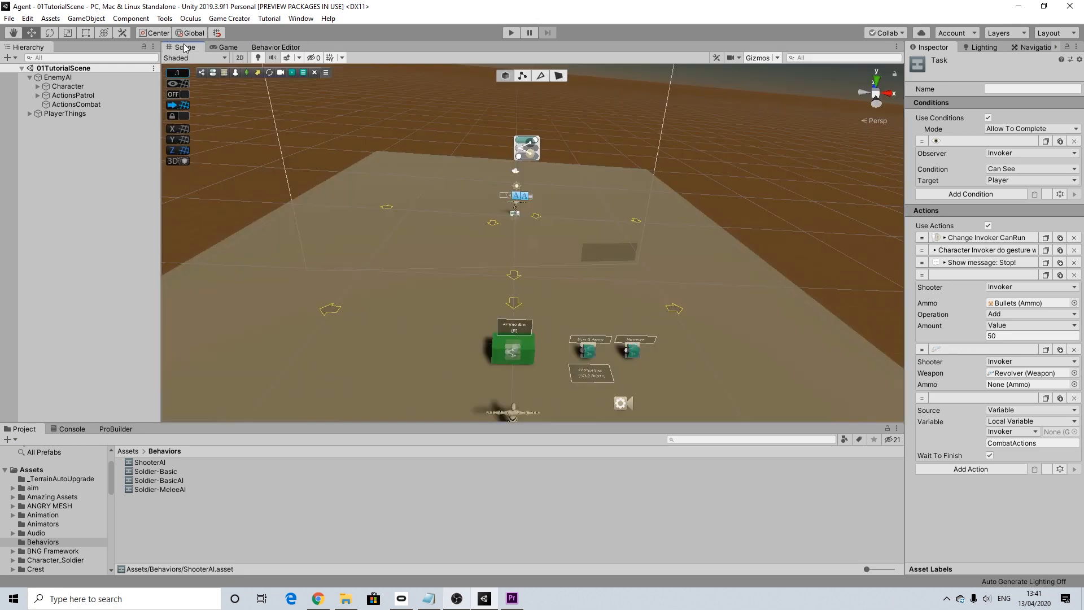
pyautogui.scroll(-2, 565, 260)
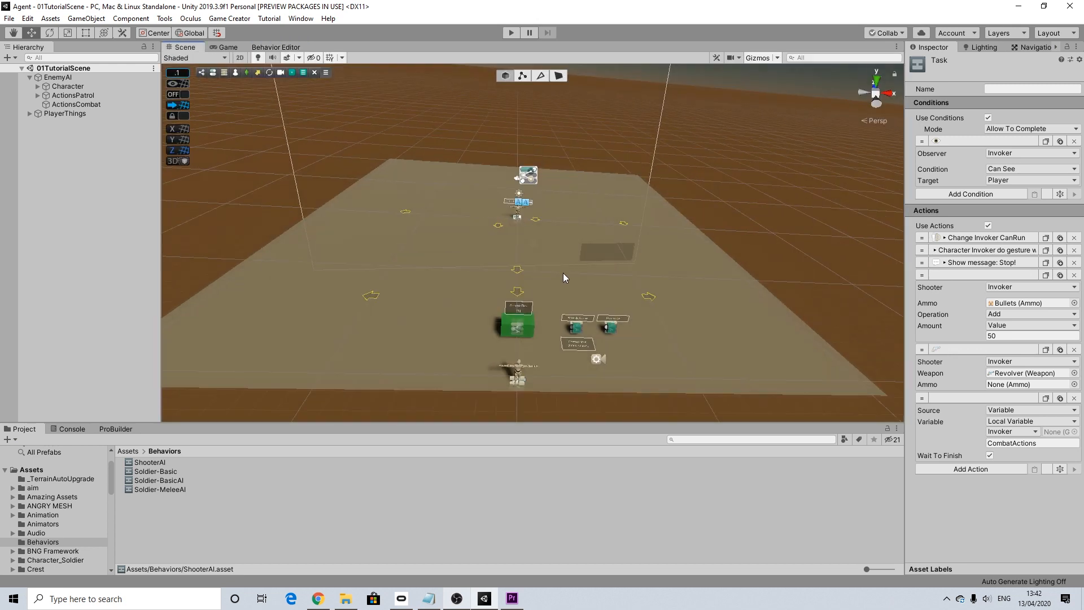
# Assign the ShooterAI graph to the Behavior component of the Character under EnemyAI.
pyautogui.scroll(2, 563, 273)
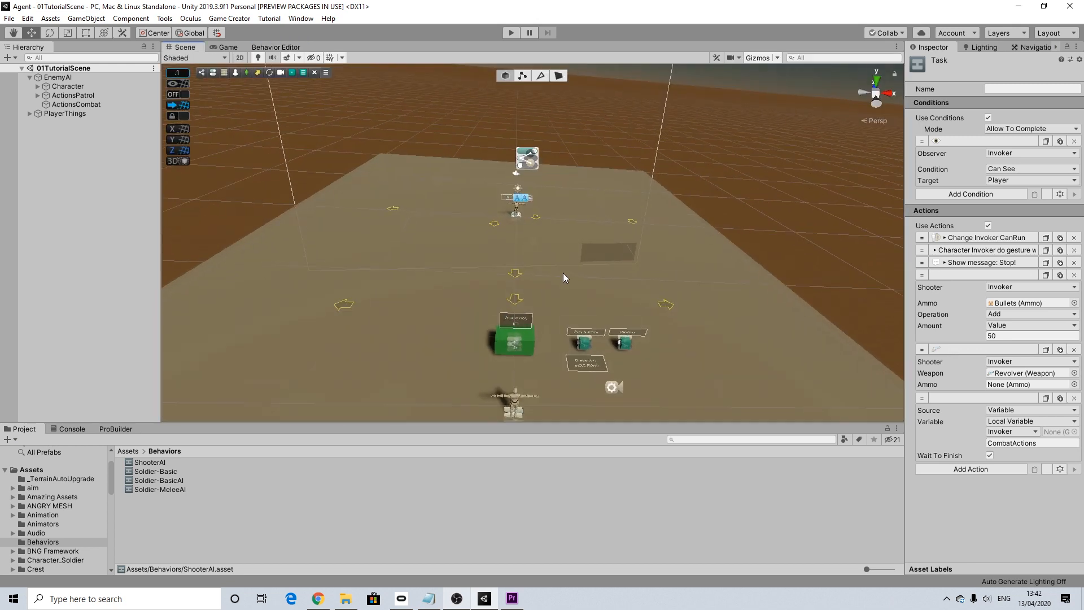
pyautogui.click(57, 86)
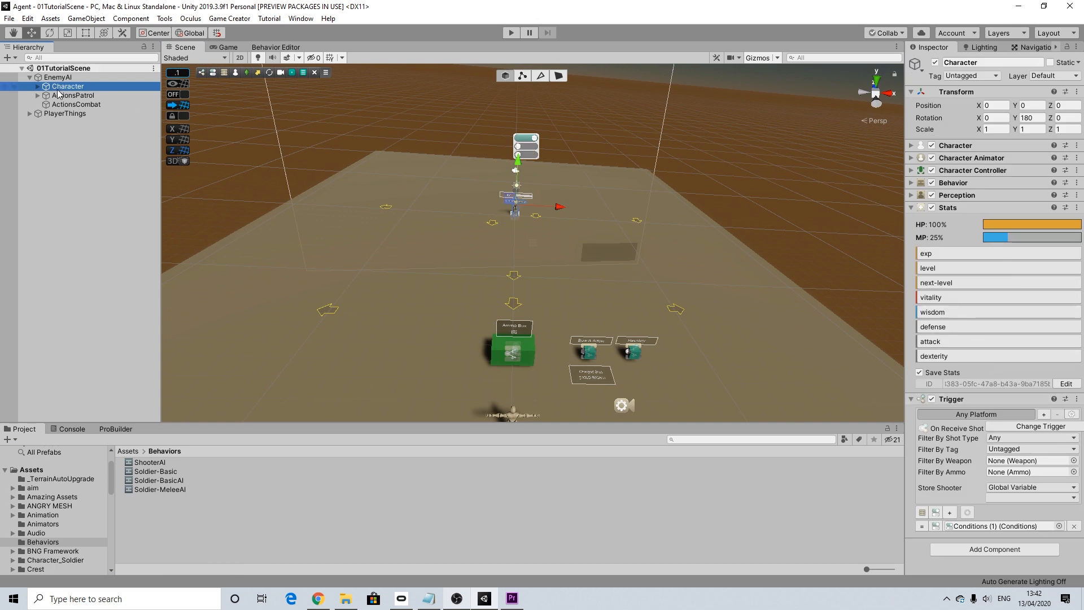
pyautogui.click(912, 208)
pyautogui.click(912, 220)
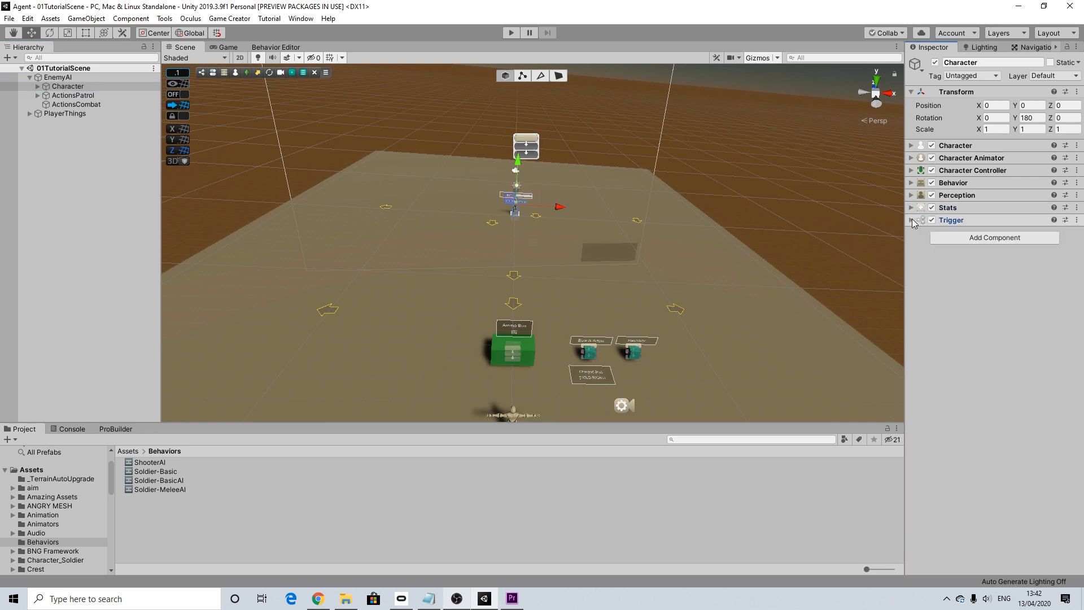
pyautogui.click(911, 183)
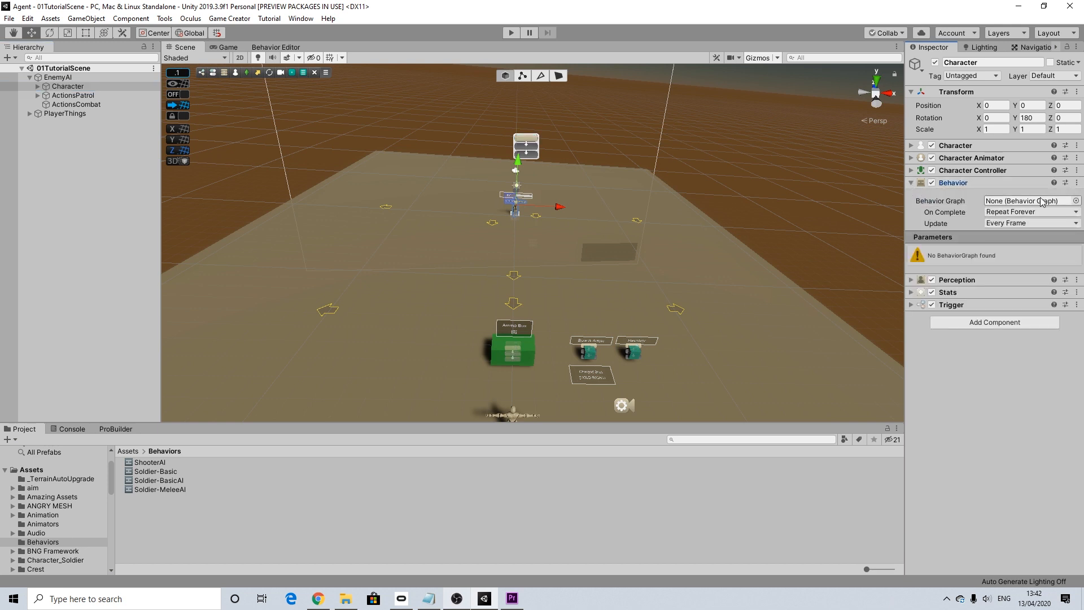
pyautogui.moveTo(157, 462); pyautogui.dragTo(1026, 205)
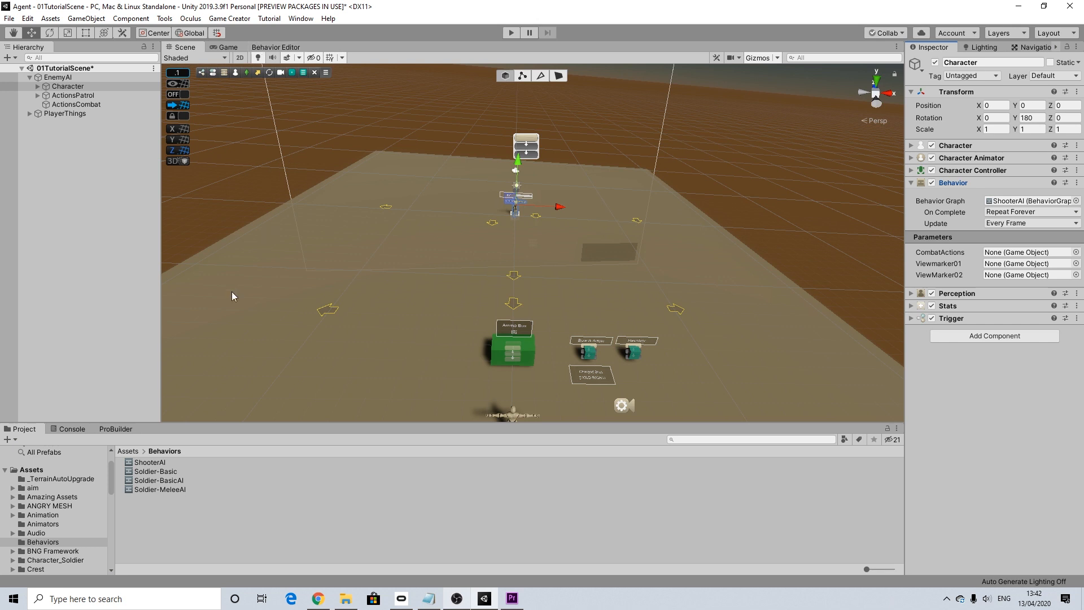
# Add a Game Object parameter named PatrolActions to the ShooterAI graph's Blackboard, matching the variable used by the patrol Task.
pyautogui.doubleClick(150, 461)
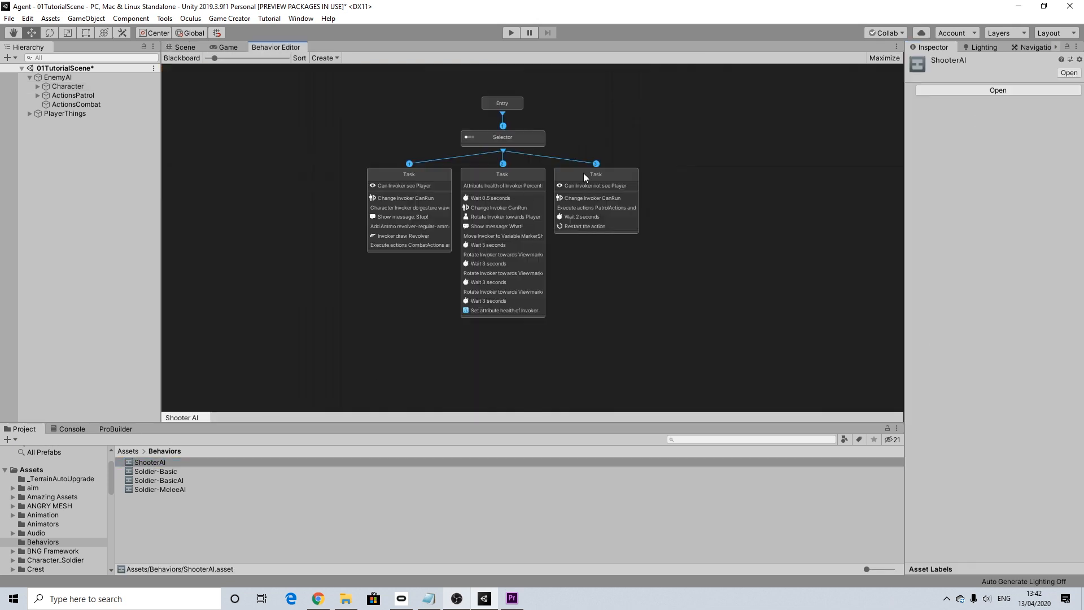
pyautogui.click(583, 175)
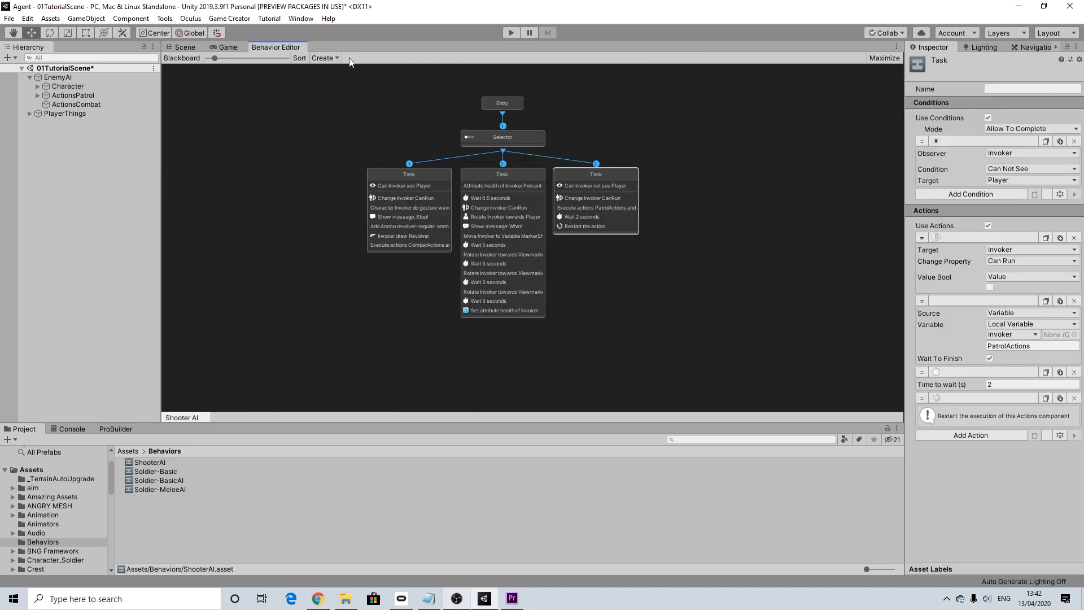
pyautogui.click(191, 58)
pyautogui.click(268, 156)
pyautogui.click(226, 159)
pyautogui.moveTo(227, 158); pyautogui.dragTo(176, 160)
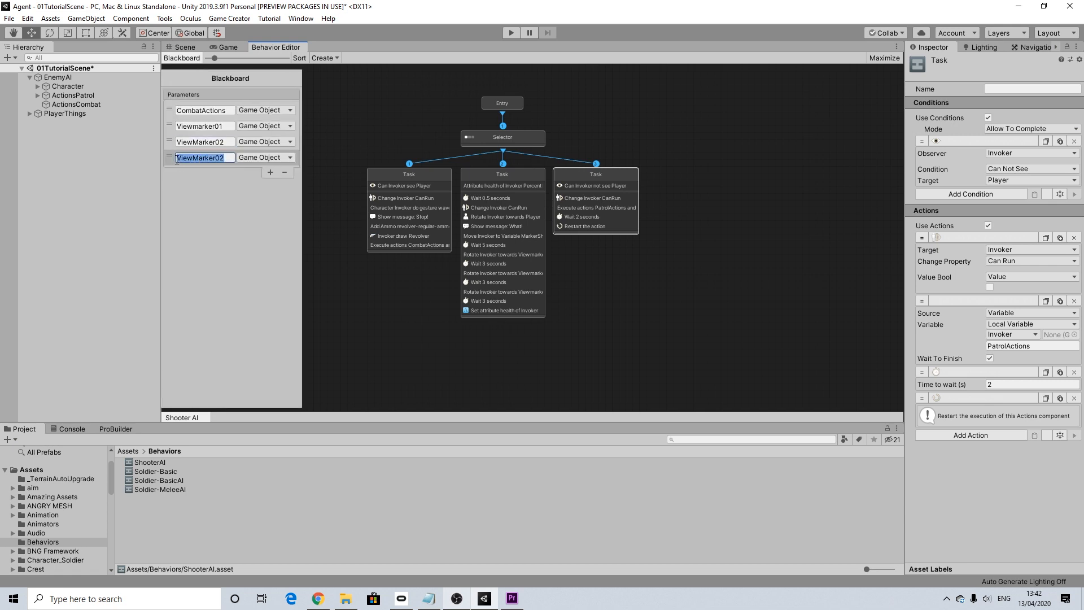
pyautogui.write('PatrolActions')
# Add a MarkerShot Game Object parameter to the Blackboard, named after the middle Task's move target, then save and return to the Scene view.
pyautogui.click(533, 184)
pyautogui.scroll(-3, 1032, 330)
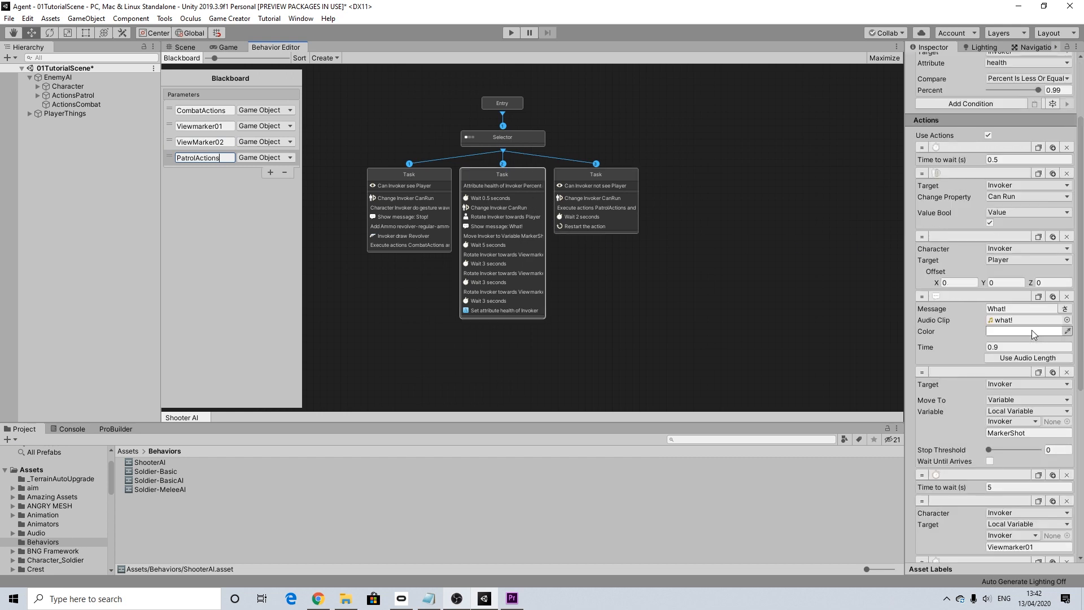
pyautogui.moveTo(1026, 433); pyautogui.dragTo(982, 431)
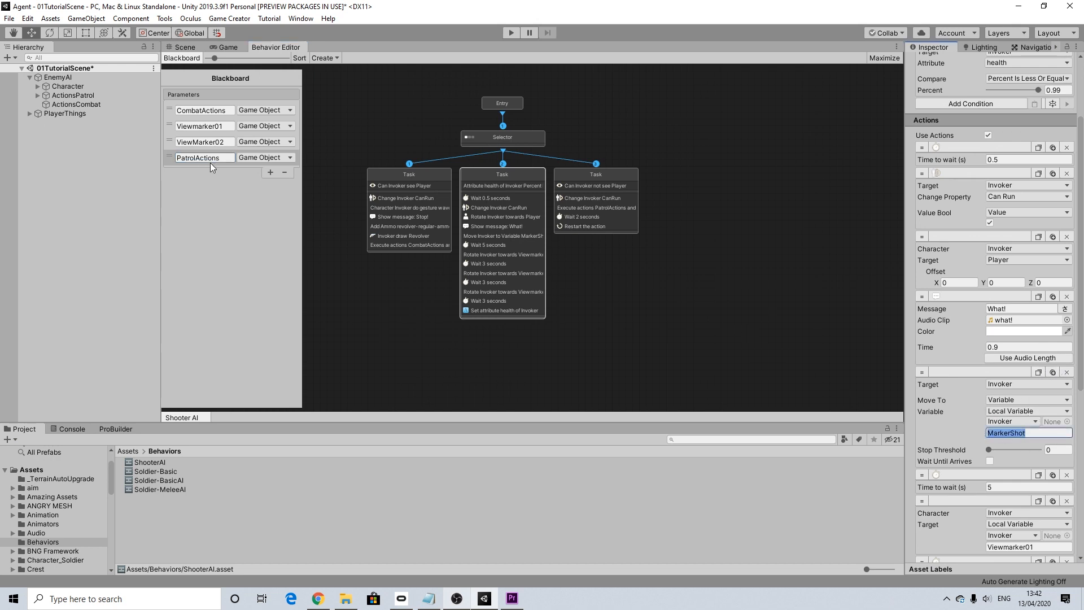
pyautogui.click(268, 170)
pyautogui.click(222, 174)
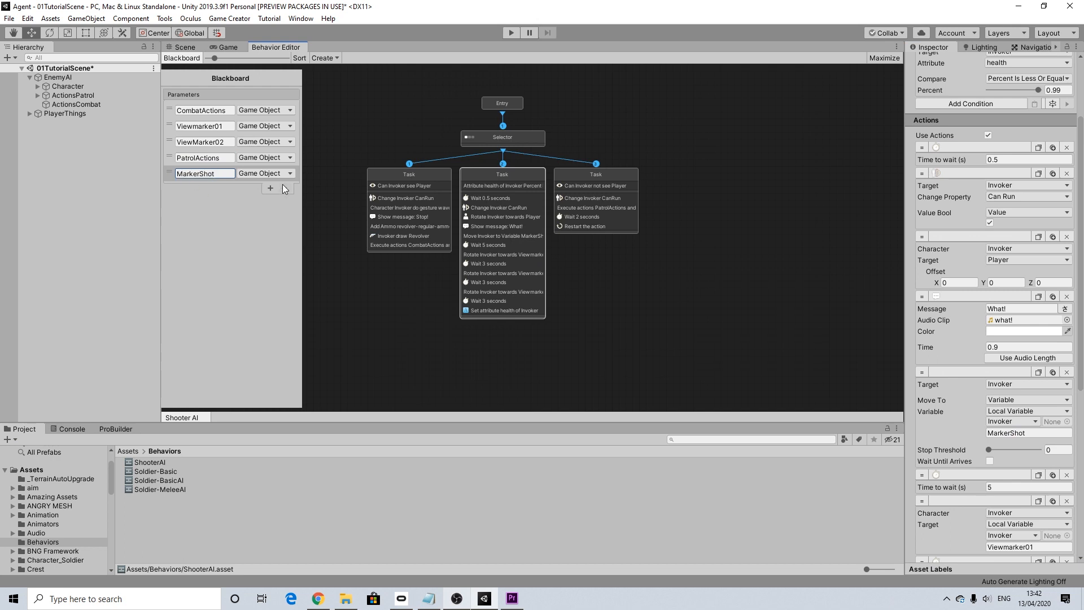
pyautogui.hotkey('ctrl', 's')
pyautogui.click(182, 48)
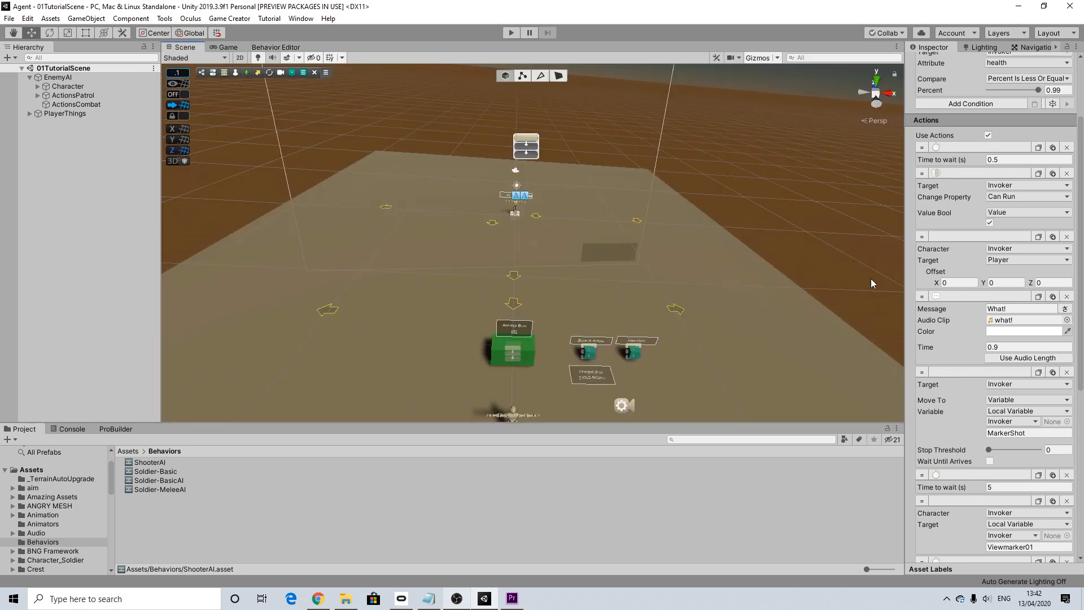
# Assign ActionsCombat, ActionsPatrol, ShotMarker, ViewMarker01 and ViewMarker02 to the corresponding behavior parameters of the EnemyAI Character.
pyautogui.click(66, 88)
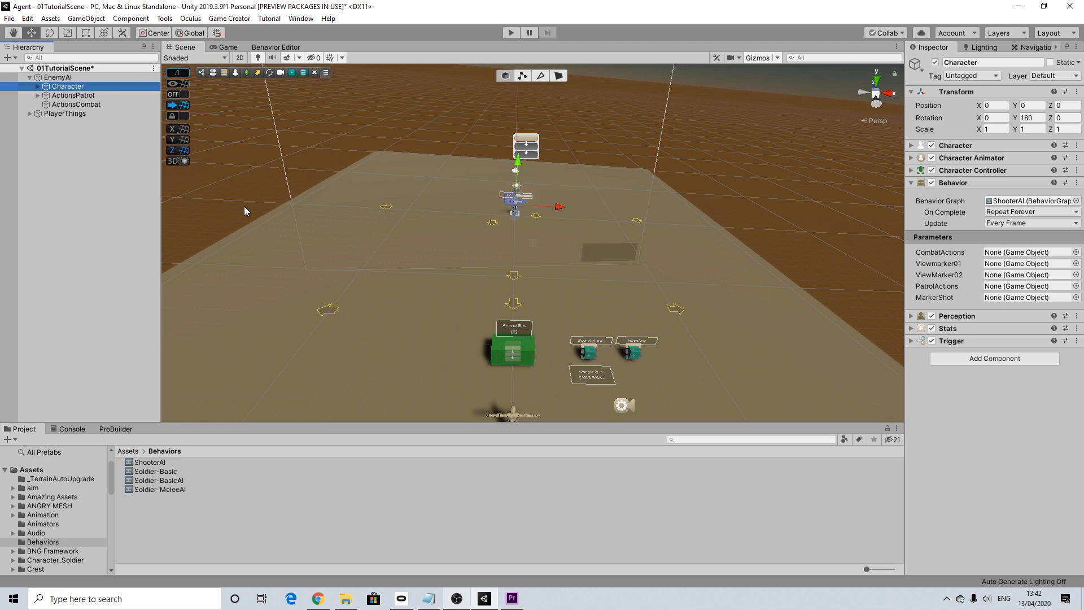
pyautogui.moveTo(77, 103); pyautogui.dragTo(1024, 252)
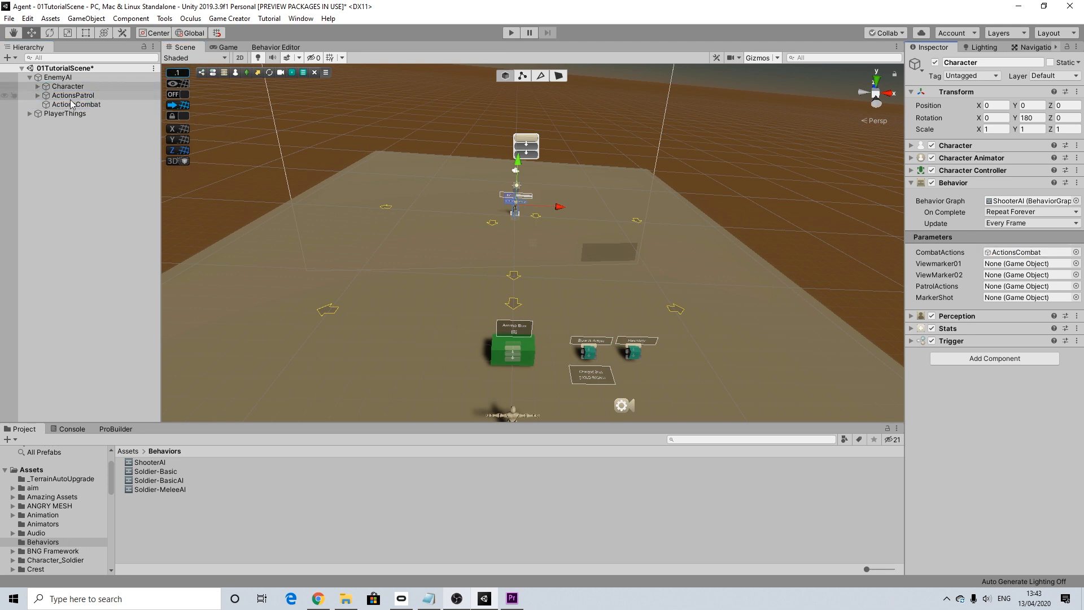
pyautogui.moveTo(73, 95); pyautogui.dragTo(1010, 290)
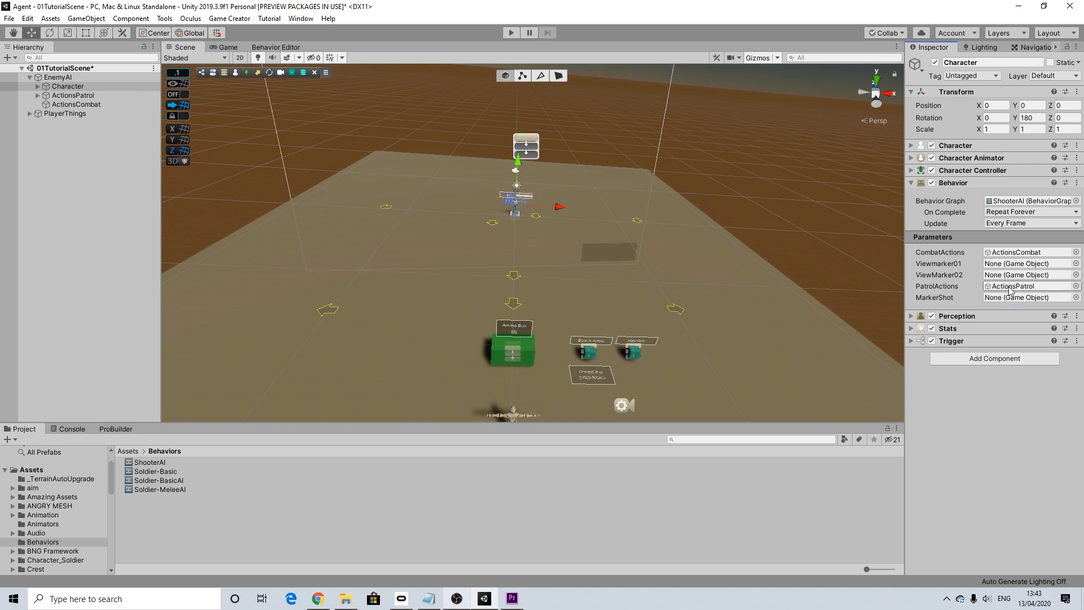
pyautogui.click(38, 87)
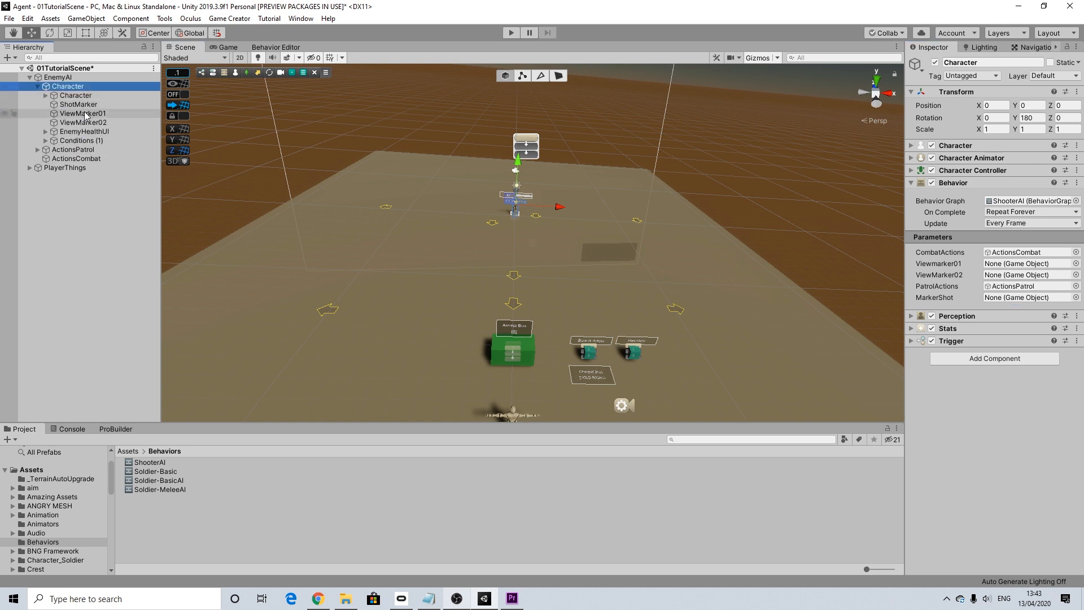
pyautogui.moveTo(86, 107); pyautogui.dragTo(1015, 298)
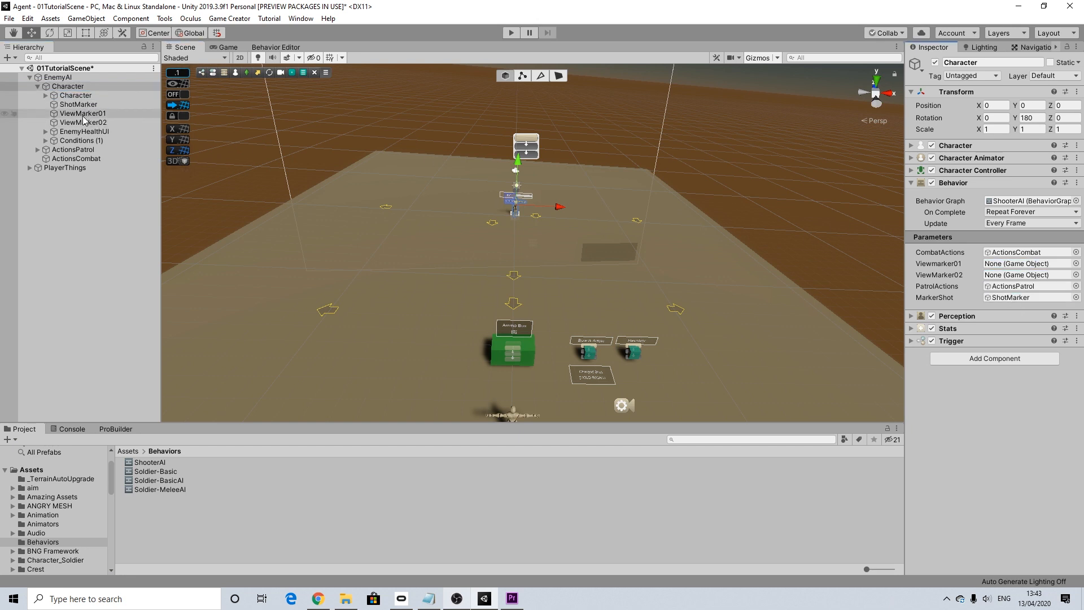
pyautogui.moveTo(82, 120); pyautogui.dragTo(1016, 265)
pyautogui.moveTo(93, 123); pyautogui.dragTo(1016, 278)
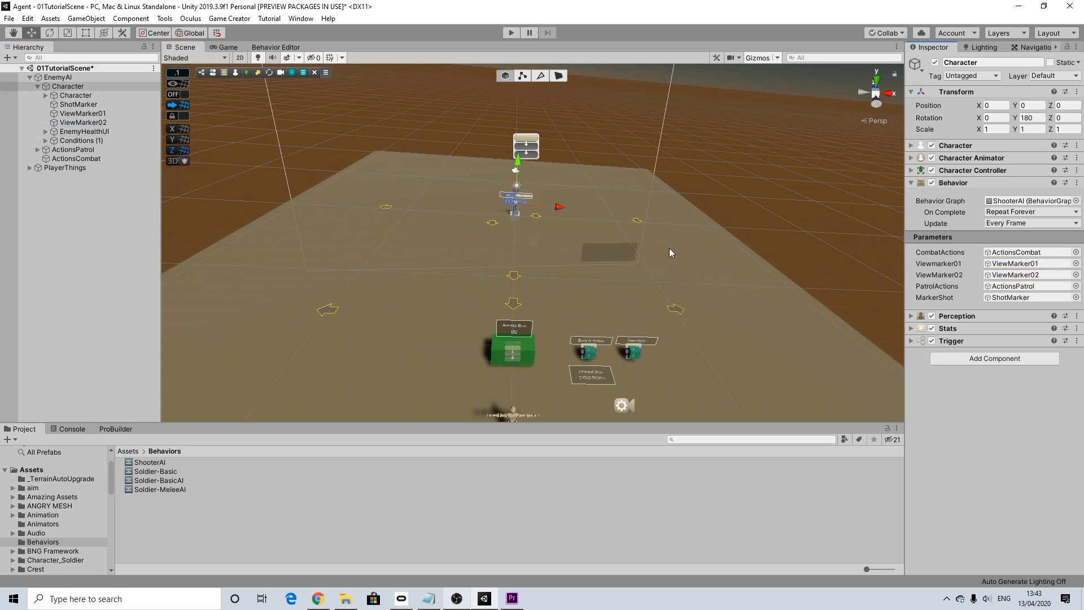
# Examine the Character's Trigger settings and the ShotMarker's placement relative to the enemy from different angles.
pyautogui.scroll(-3, 625, 278)
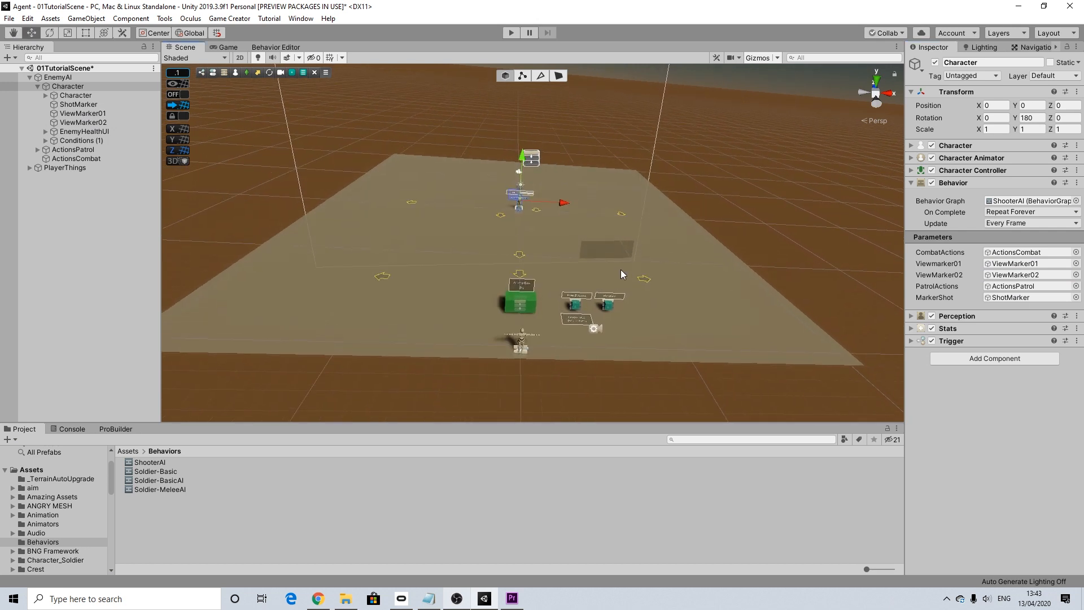
pyautogui.scroll(2, 621, 269)
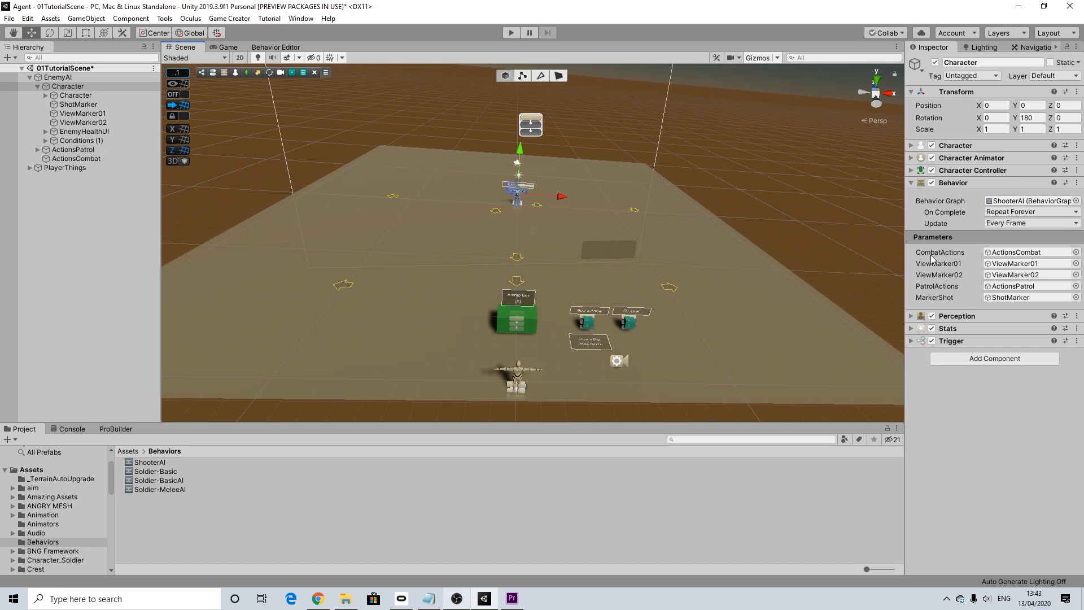
pyautogui.click(910, 341)
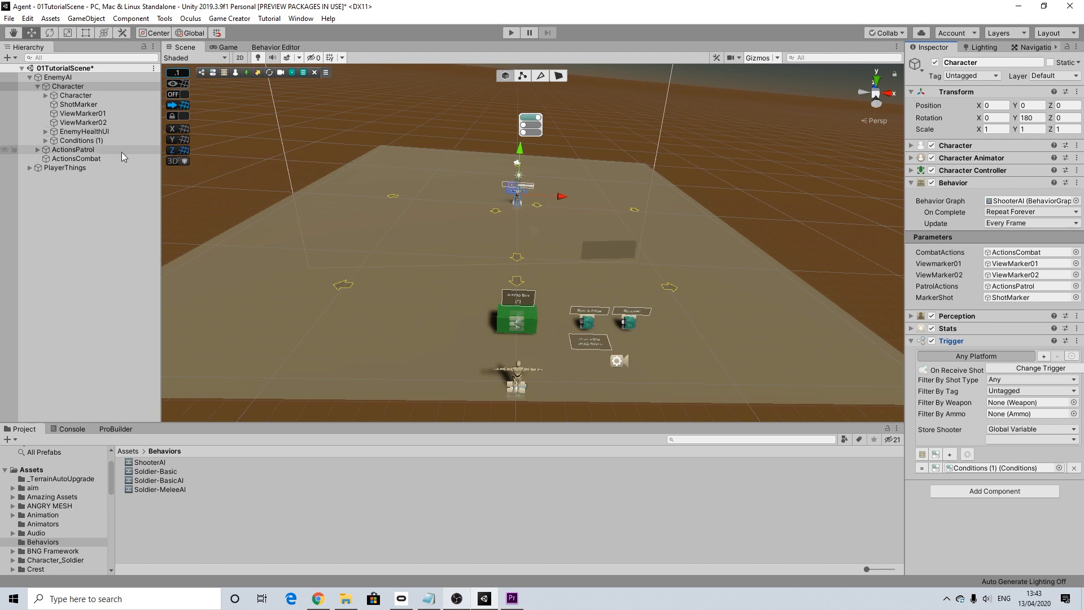
pyautogui.click(95, 105)
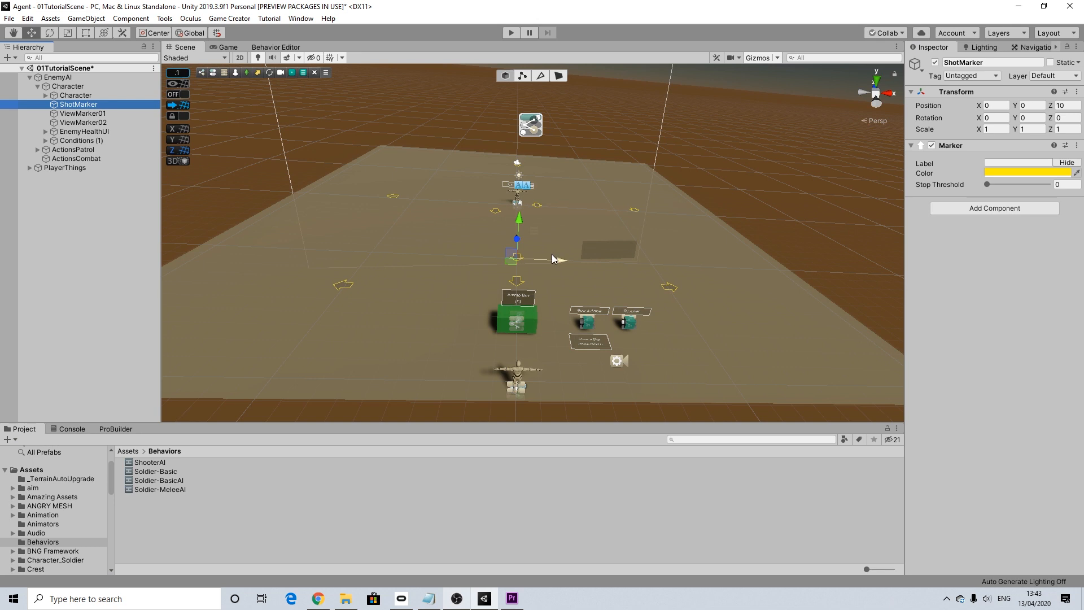
pyautogui.keyDown('alt'); pyautogui.moveTo(561, 247); pyautogui.dragTo(475, 264); pyautogui.keyUp('alt')
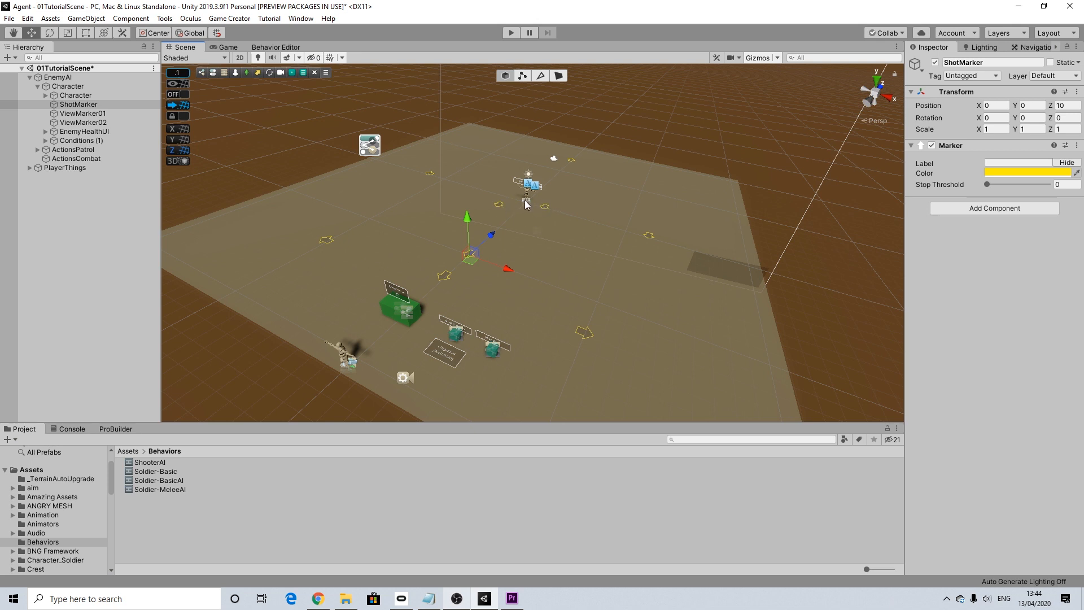
pyautogui.keyDown('alt'); pyautogui.moveTo(497, 242); pyautogui.dragTo(526, 222); pyautogui.keyUp('alt')
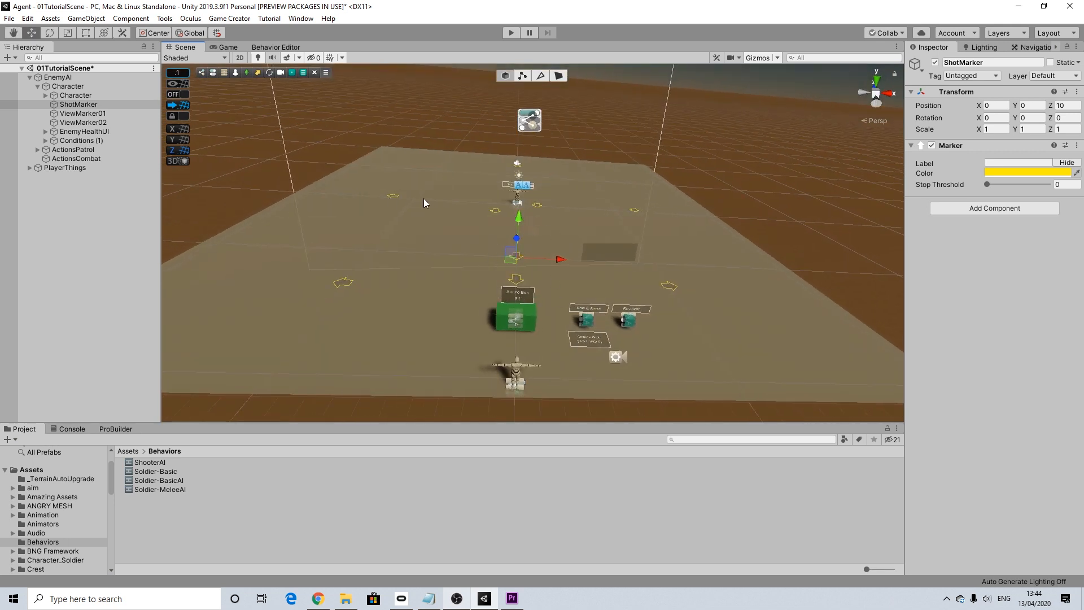
# Scale the ground Plane up uniformly to about 10.14 on all axes.
pyautogui.scroll(-5, 603, 299)
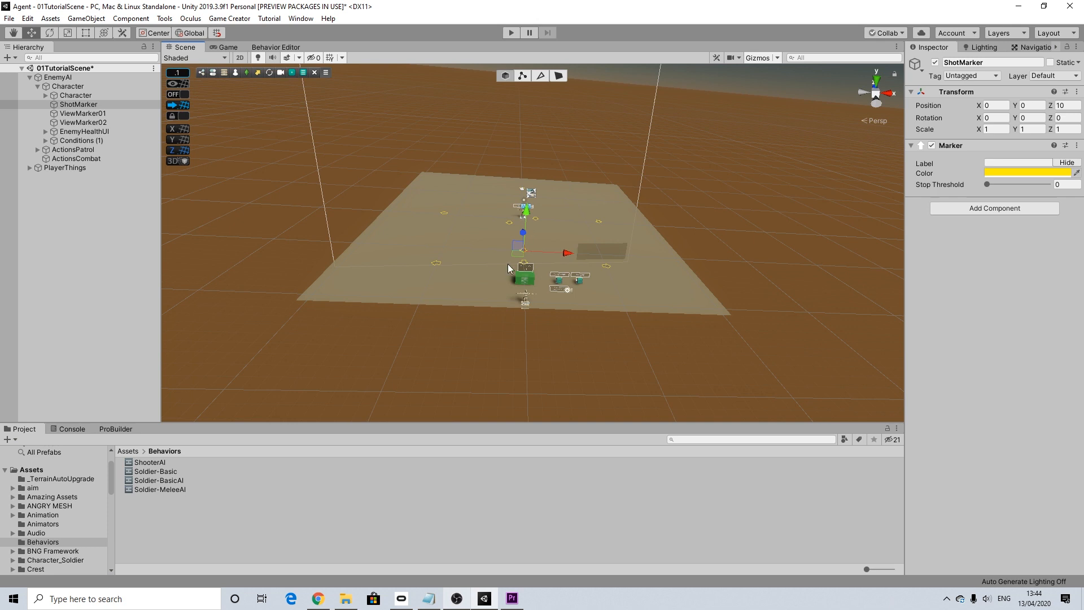
pyautogui.click(621, 291)
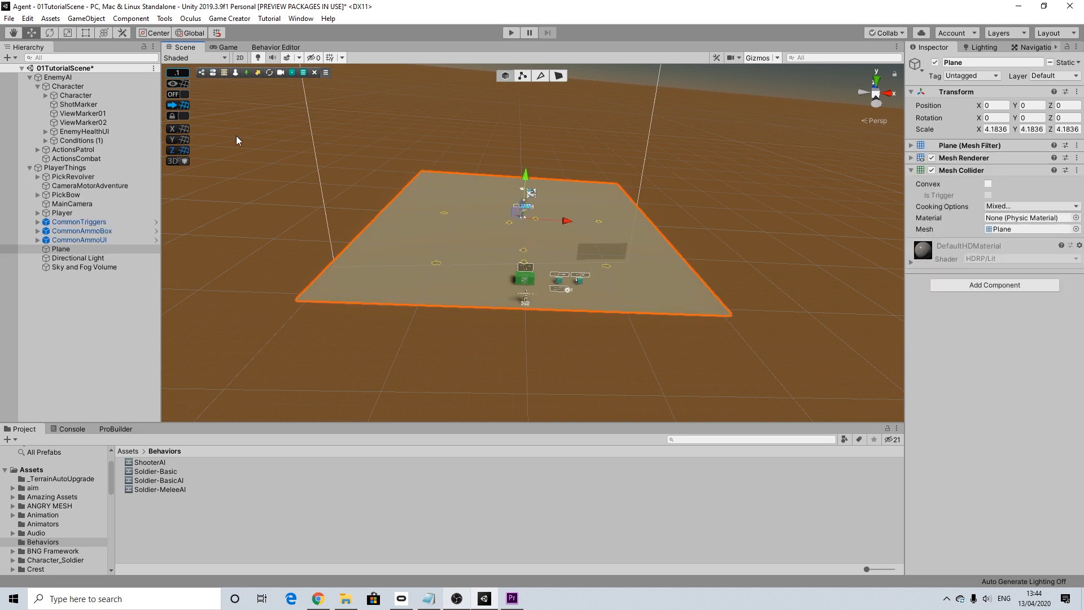
pyautogui.click(68, 32)
pyautogui.moveTo(521, 223); pyautogui.dragTo(600, 223)
pyautogui.scroll(-5, 589, 272)
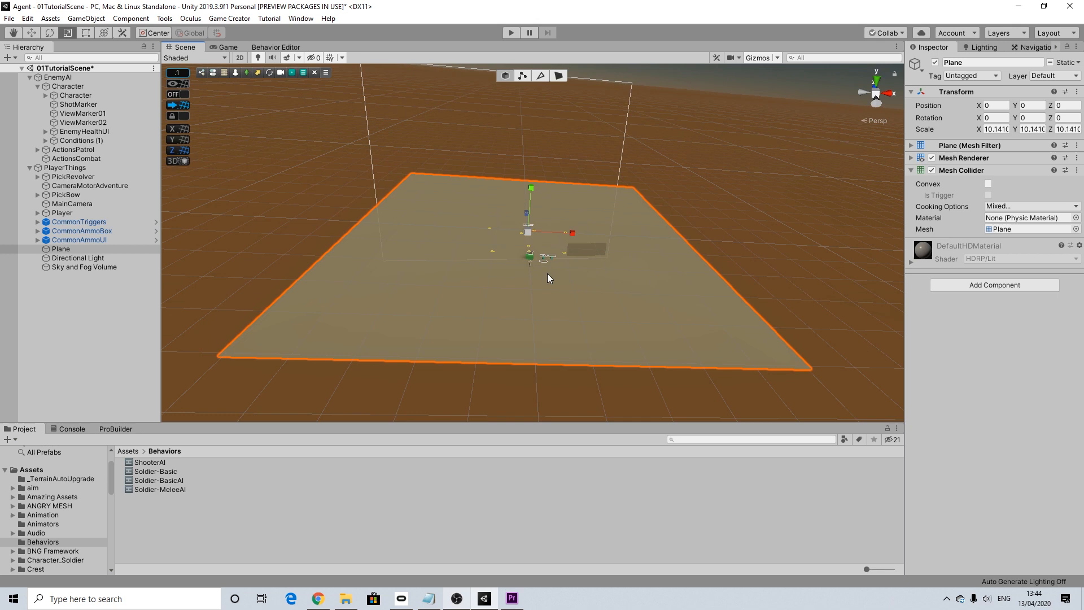
# Try to move the PlayerThings group along Z to about -26.9 with the Plane still inside it, and undo the move.
pyautogui.click(65, 167)
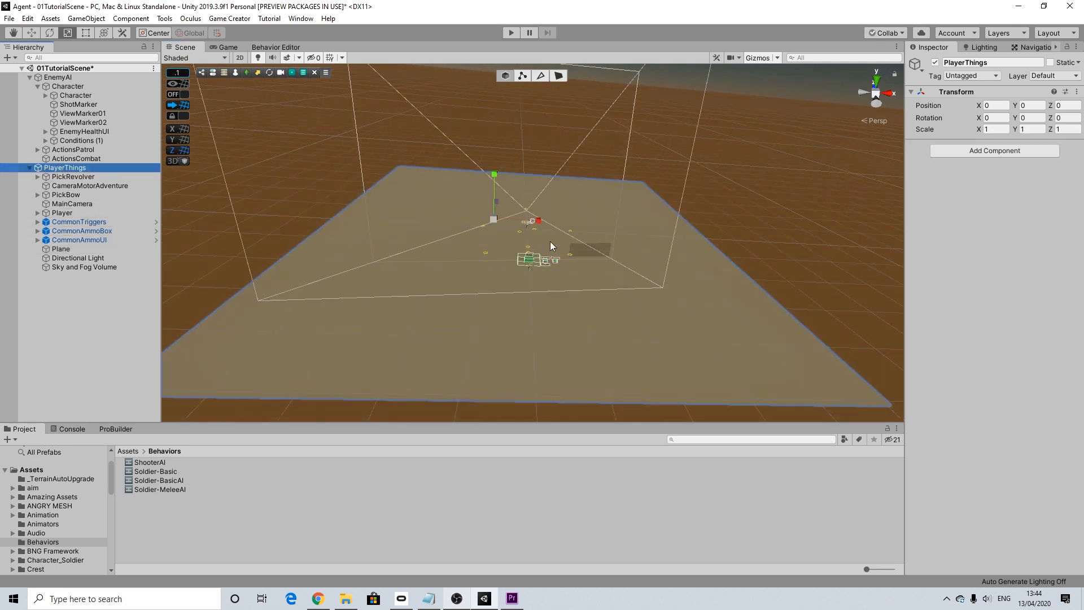
pyautogui.press('w')
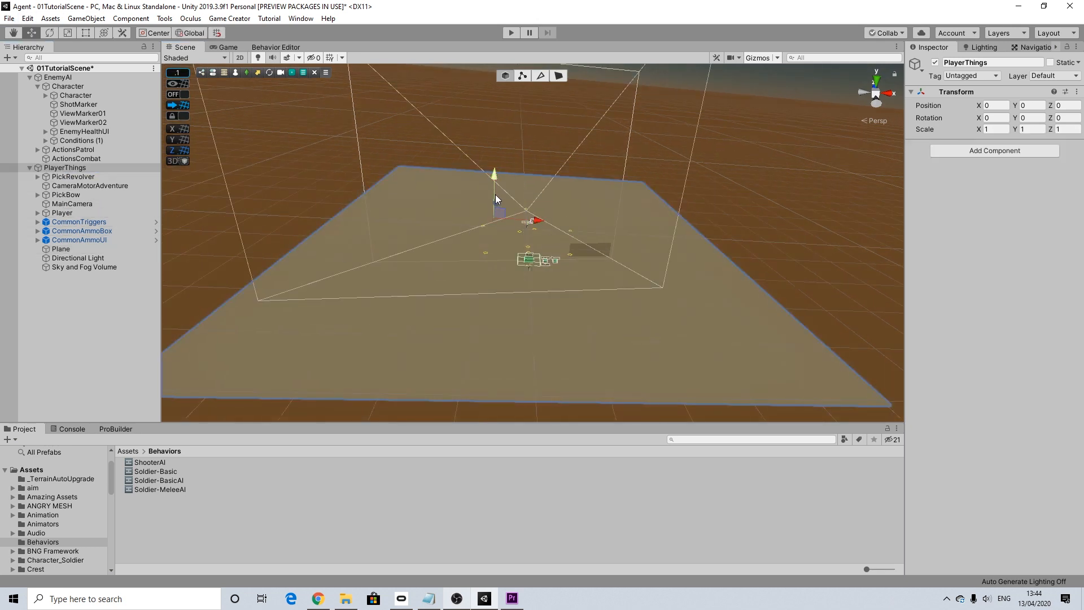
pyautogui.moveTo(497, 198); pyautogui.dragTo(493, 226)
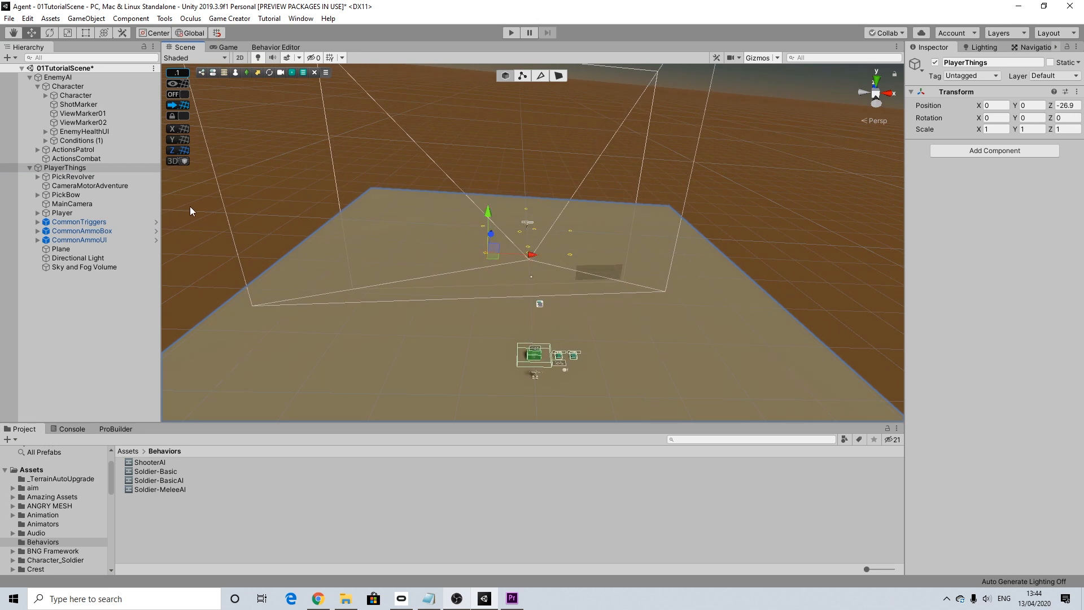
pyautogui.hotkey('ctrl', 'z')
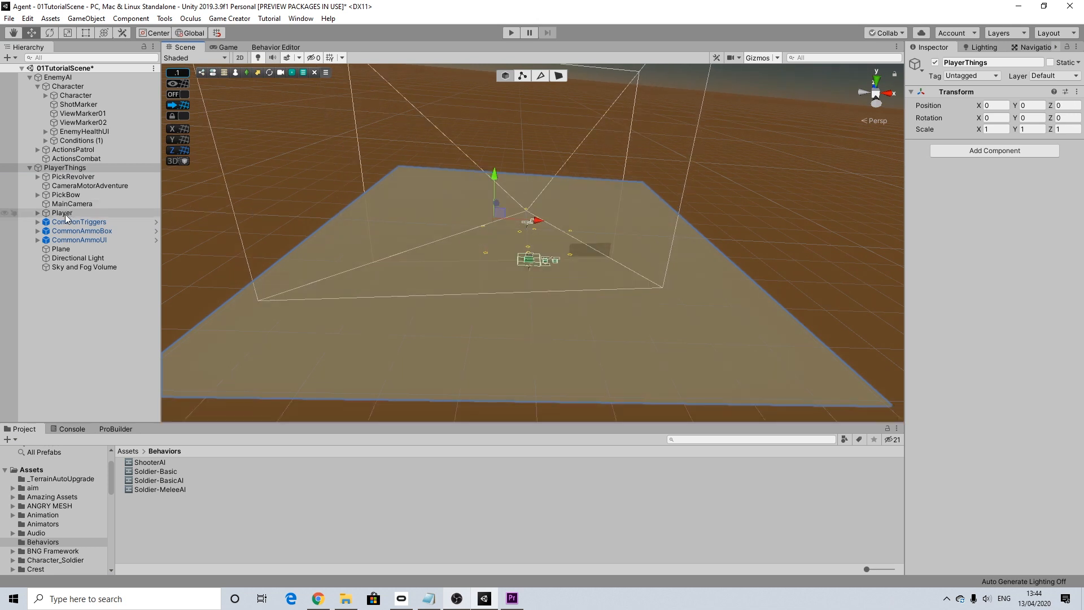
# Take the Plane out of PlayerThings to the scene root and move the PlayerThings group along Z to about -27.8.
pyautogui.moveTo(61, 249); pyautogui.dragTo(63, 73)
pyautogui.click(65, 177)
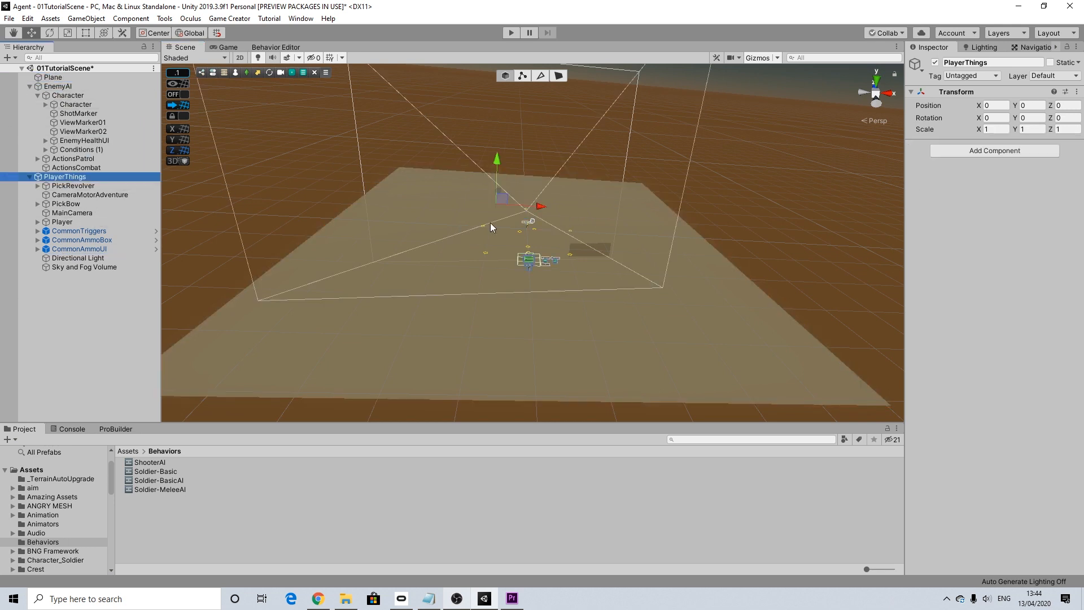
pyautogui.moveTo(498, 191); pyautogui.dragTo(493, 210)
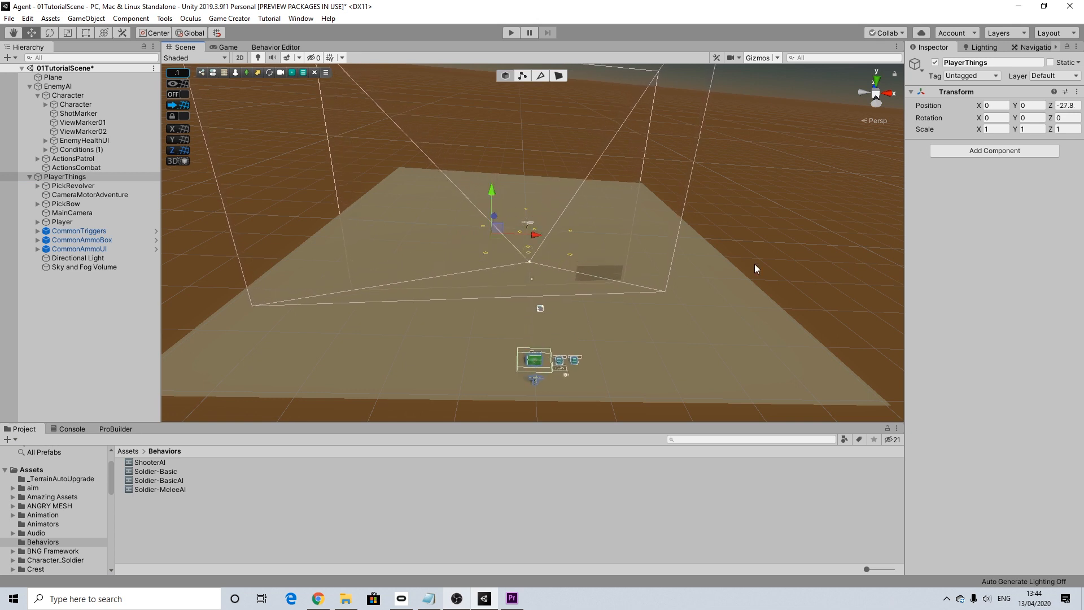
pyautogui.click(702, 277)
pyautogui.scroll(5, 588, 275)
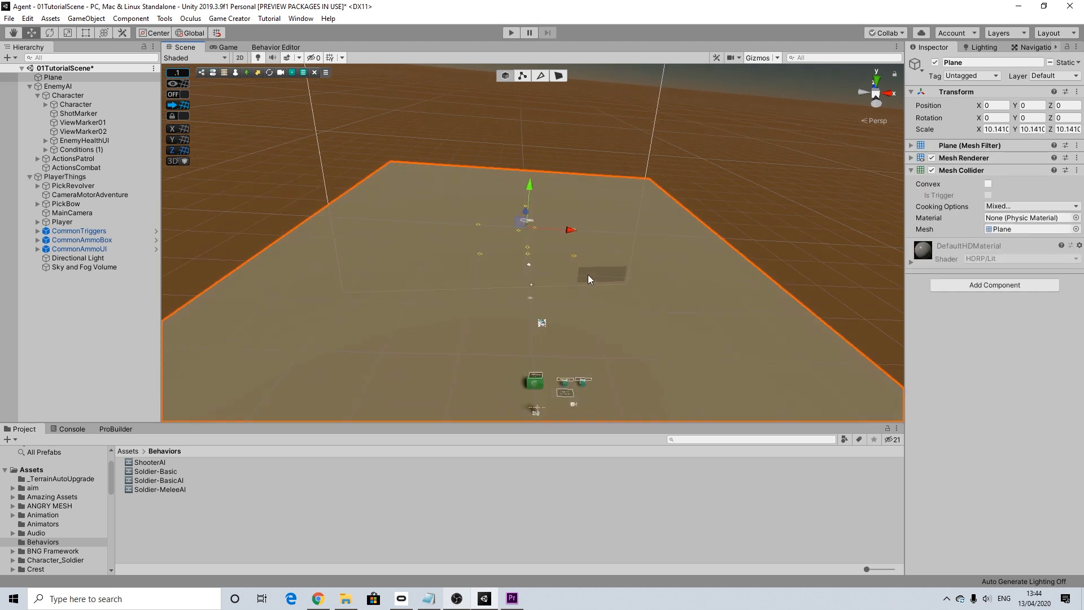
pyautogui.scroll(-3, 588, 274)
pyautogui.moveTo(605, 297); pyautogui.dragTo(595, 298, button='middle')
pyautogui.scroll(3, 515, 237)
pyautogui.scroll(2, 515, 237)
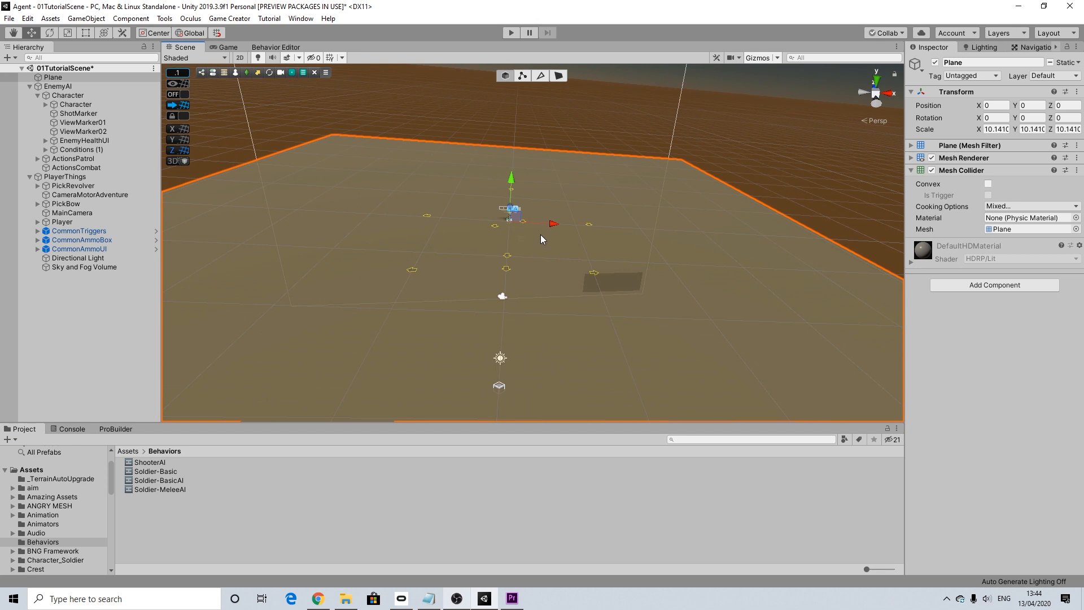
# Collapse the PlayerThings and EnemyAI groups in the Hierarchy and start playing the scene.
pyautogui.scroll(2, 537, 240)
pyautogui.click(31, 176)
pyautogui.click(30, 87)
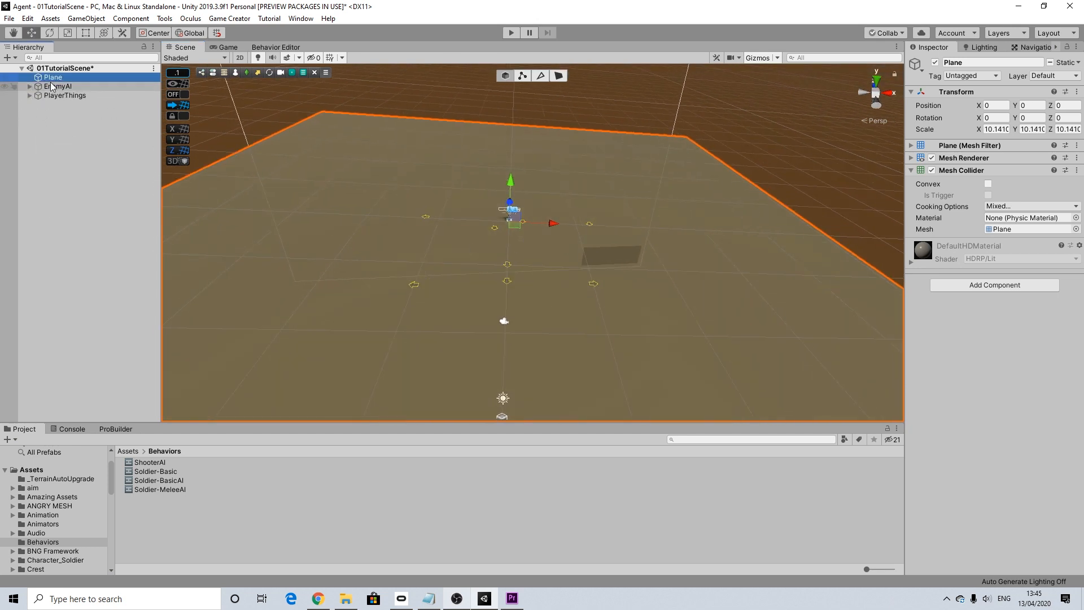
pyautogui.click(512, 33)
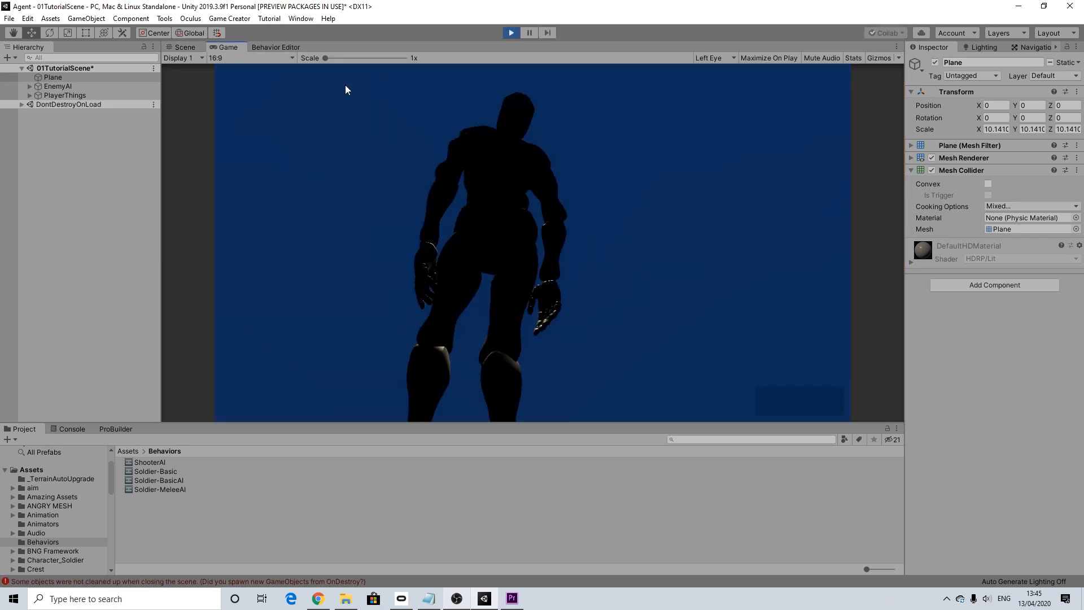
# Examine the enemy's patrol movement across the Plane in the Scene view while the game runs.
pyautogui.click(187, 47)
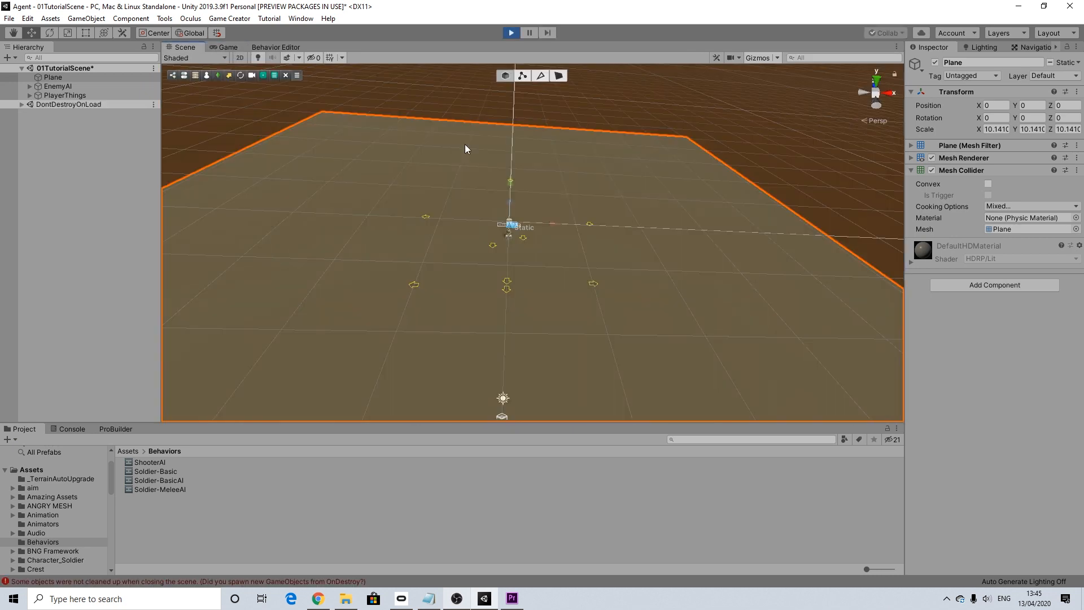
pyautogui.scroll(-3, 548, 257)
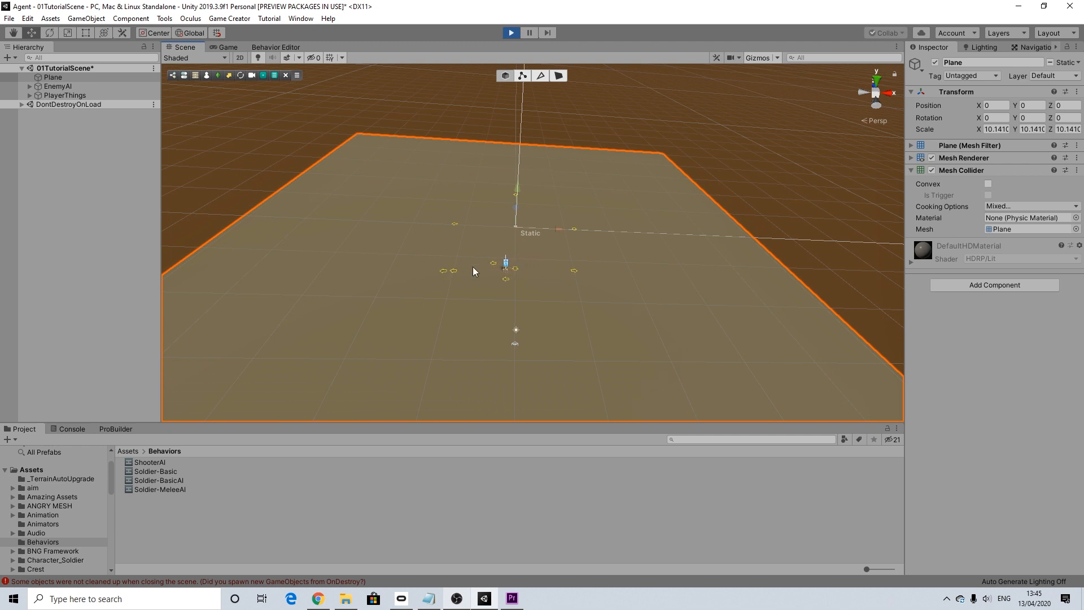
pyautogui.scroll(-4, 494, 249)
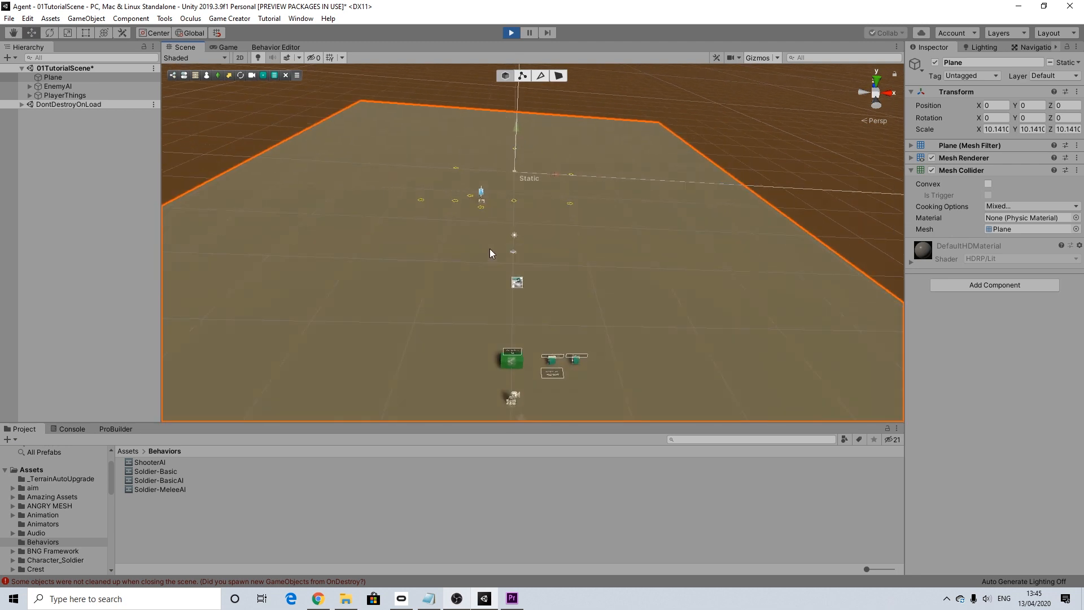
pyautogui.scroll(3, 490, 249)
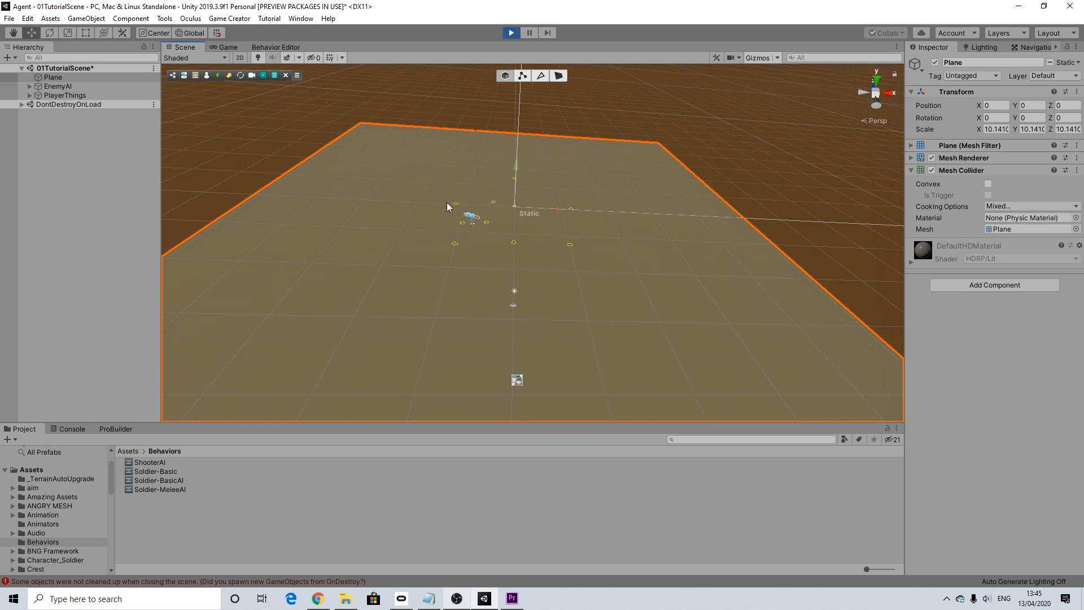
pyautogui.scroll(-4, 540, 313)
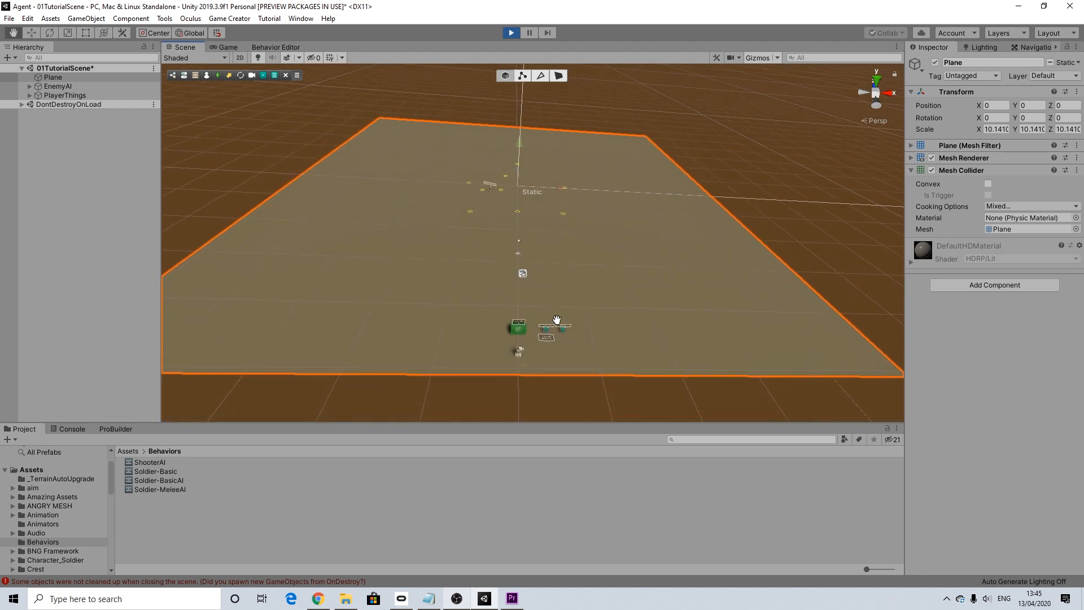
pyautogui.scroll(2, 539, 291)
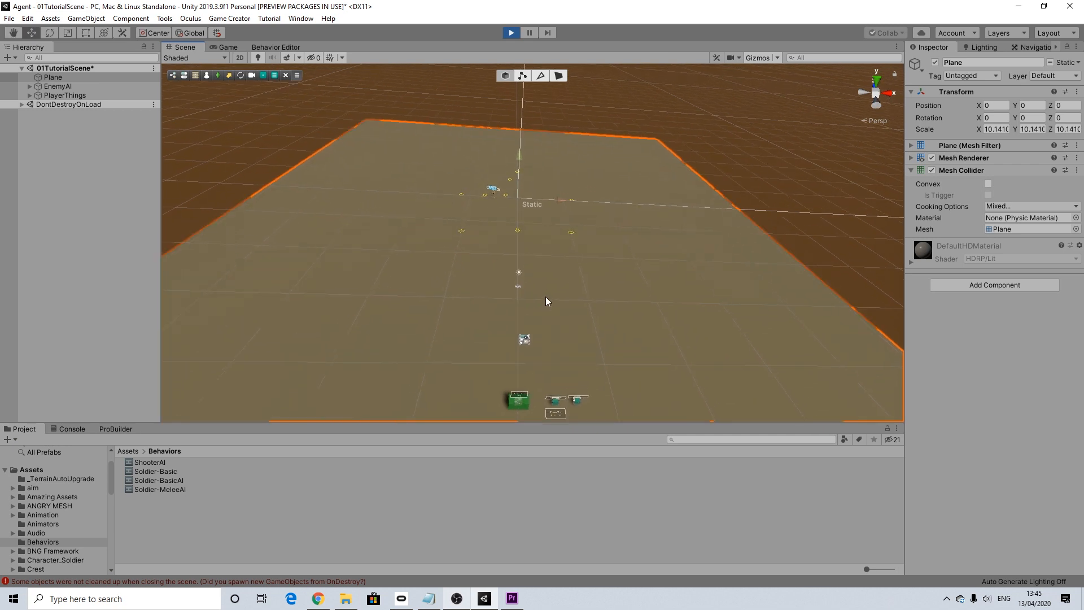
pyautogui.scroll(5, 497, 181)
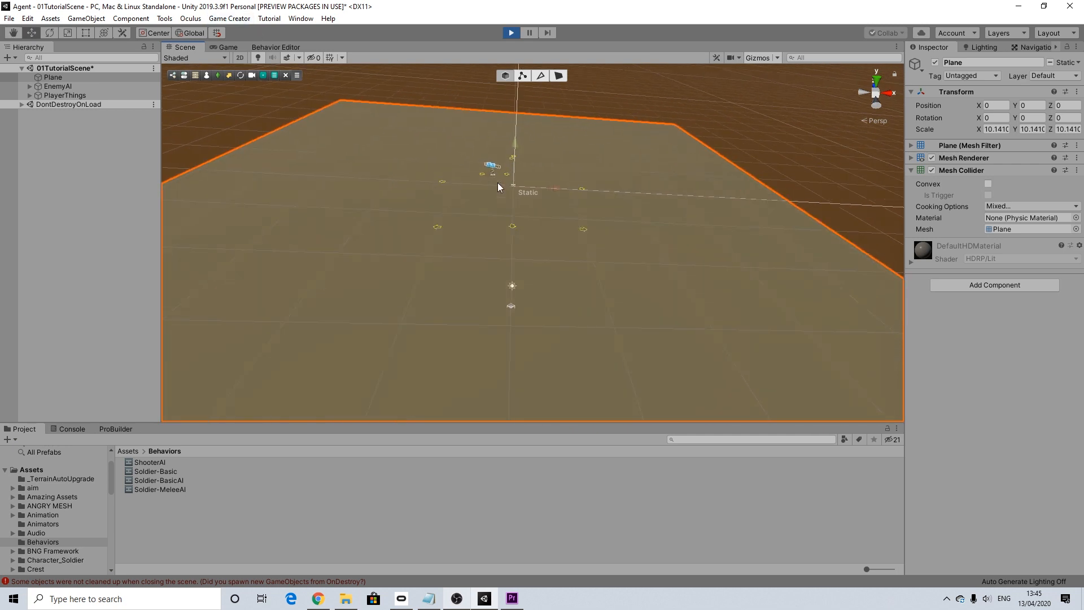
pyautogui.scroll(6, 585, 292)
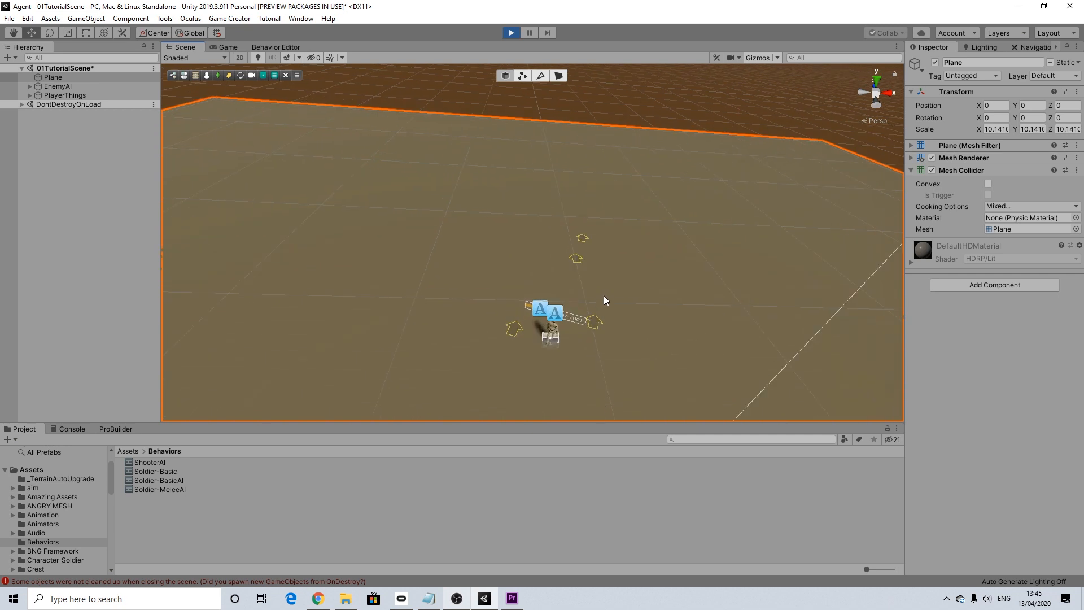
pyautogui.scroll(-8, 652, 311)
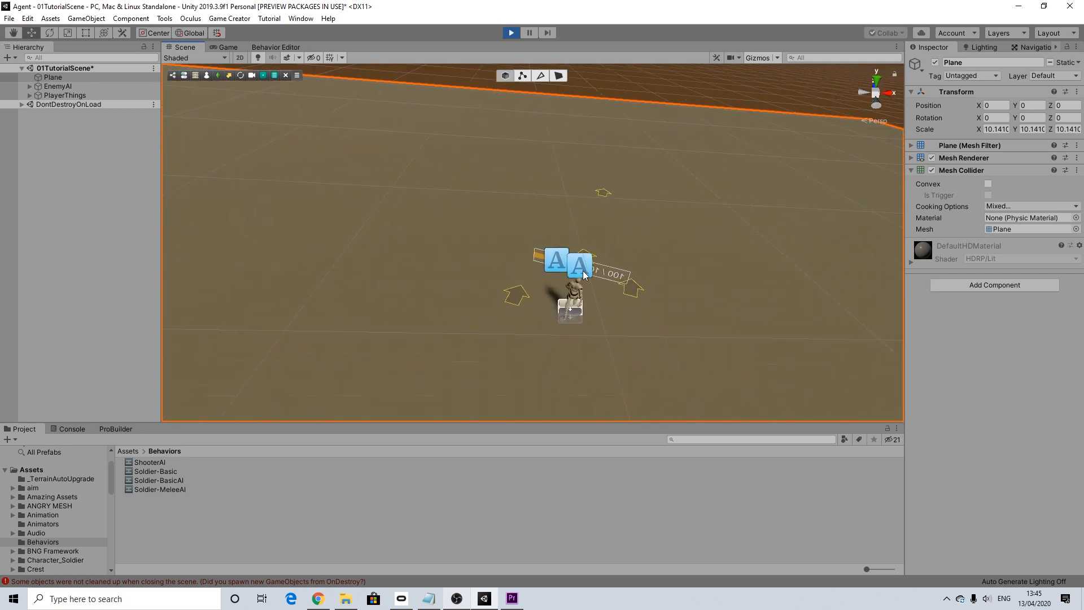
pyautogui.scroll(-6, 590, 282)
pyautogui.moveTo(621, 371); pyautogui.dragTo(592, 271, button='middle')
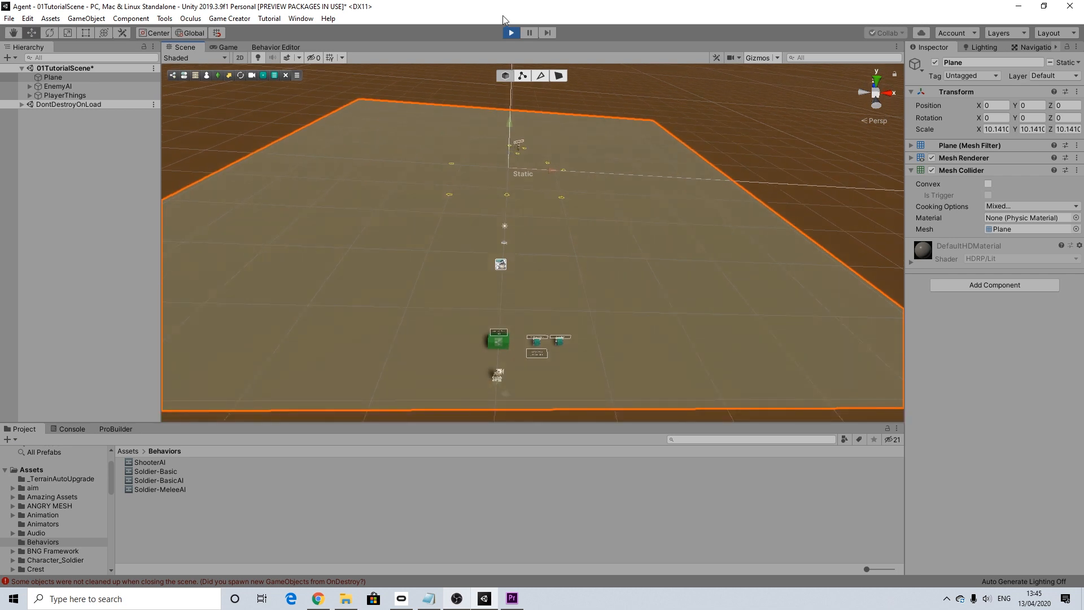
# In the Game view, walk the player past the ammo box and through the weapon pickups to equip the bow.
pyautogui.click(225, 49)
pyautogui.press('w')
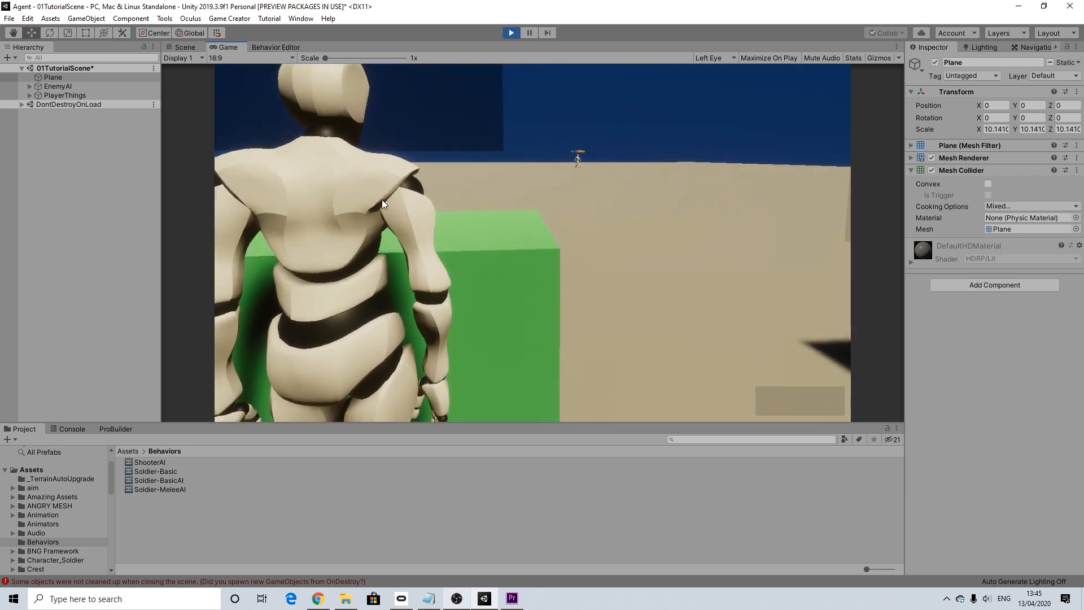
pyautogui.press('w')
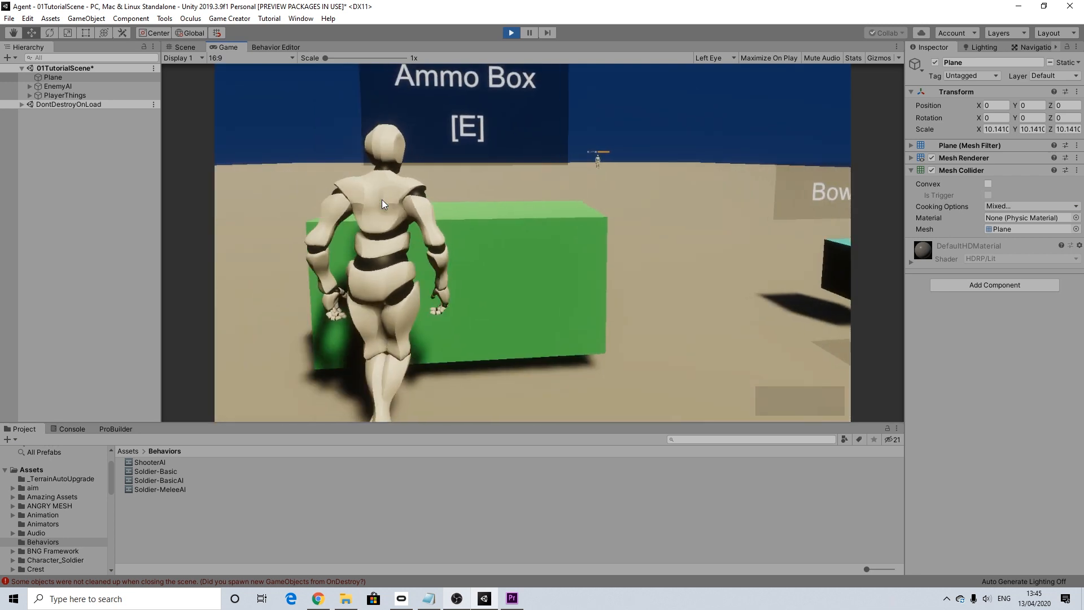
pyautogui.press('w')
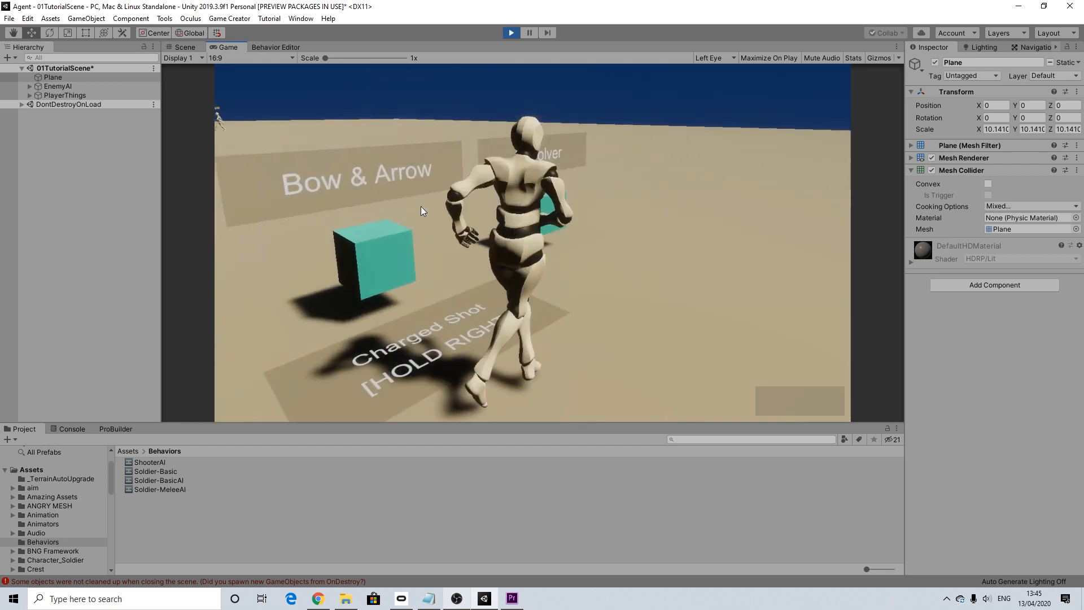
pyautogui.press('d')
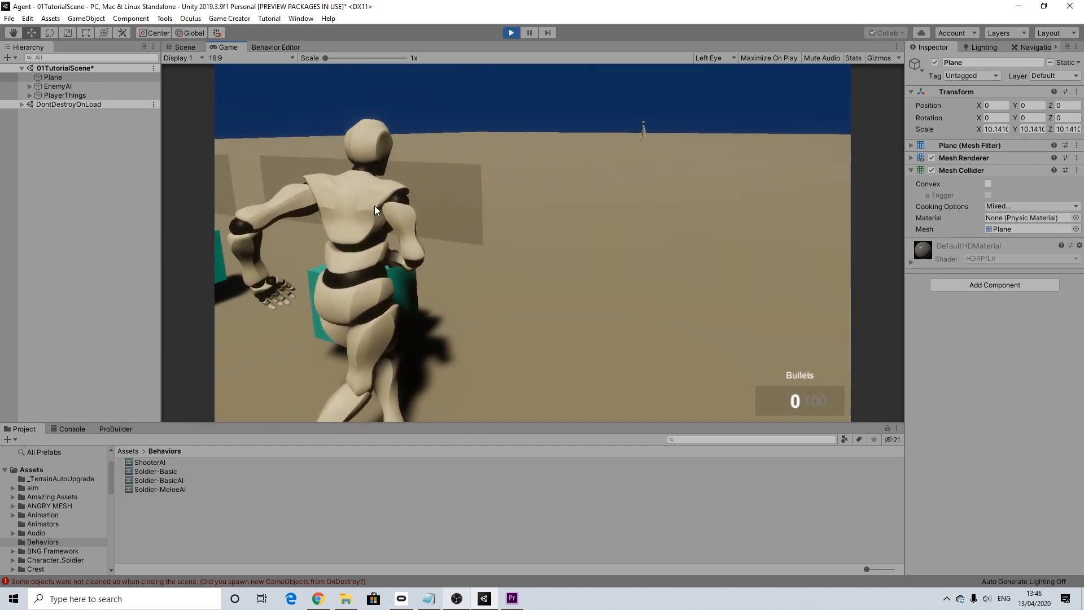
pyautogui.press('a')
pyautogui.press('w')
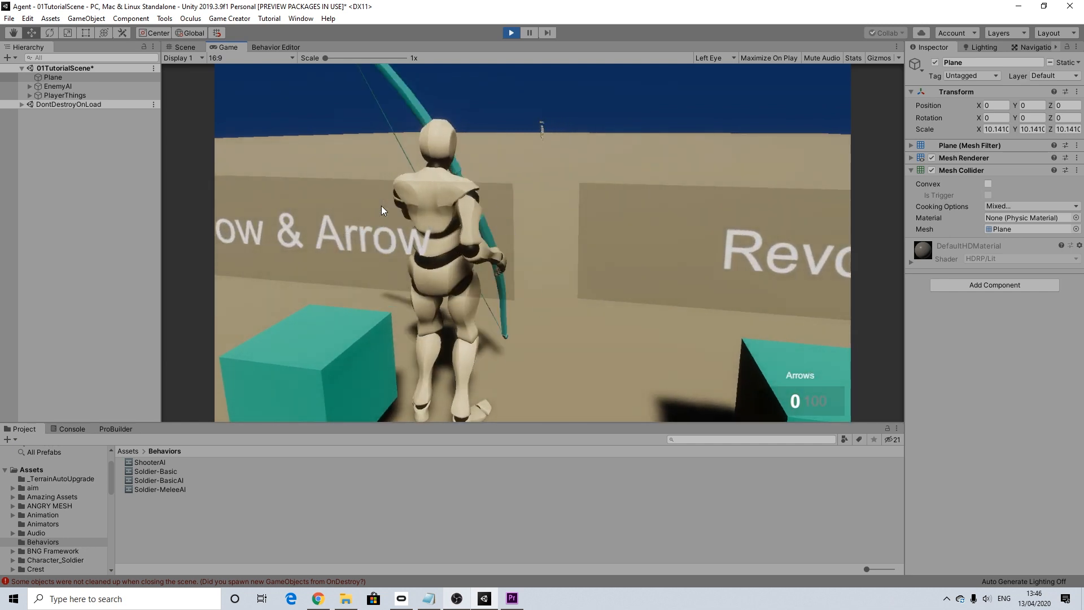
pyautogui.press('w')
pyautogui.press('d')
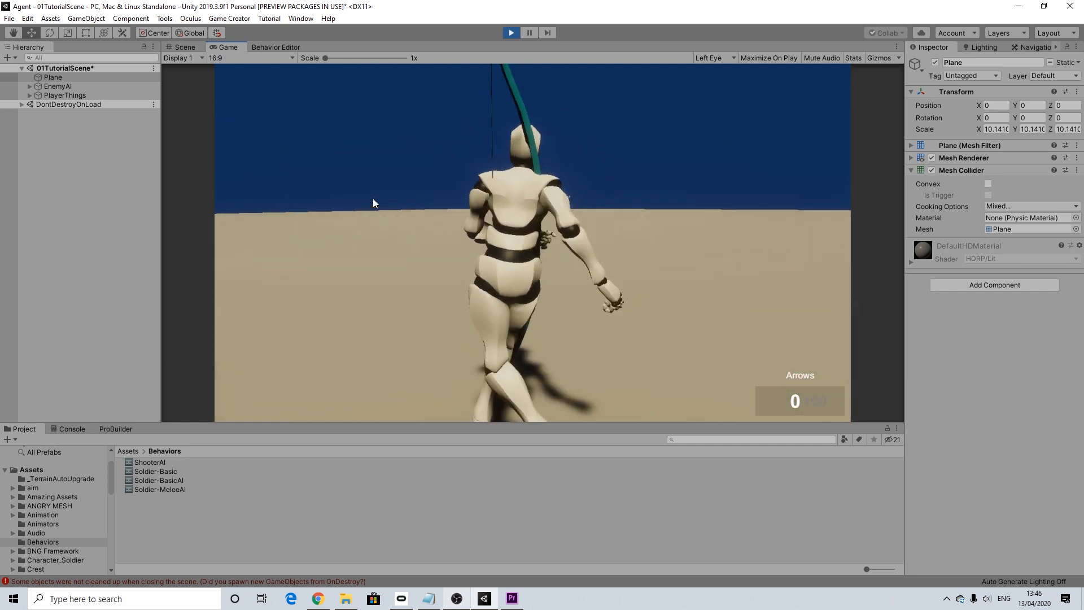
# Load the bow and shoot arrows at the distant enemy, reloading between shots.
pyautogui.rightClick(372, 199)
pyautogui.press('r')
pyautogui.click(533, 243)
pyautogui.press('d')
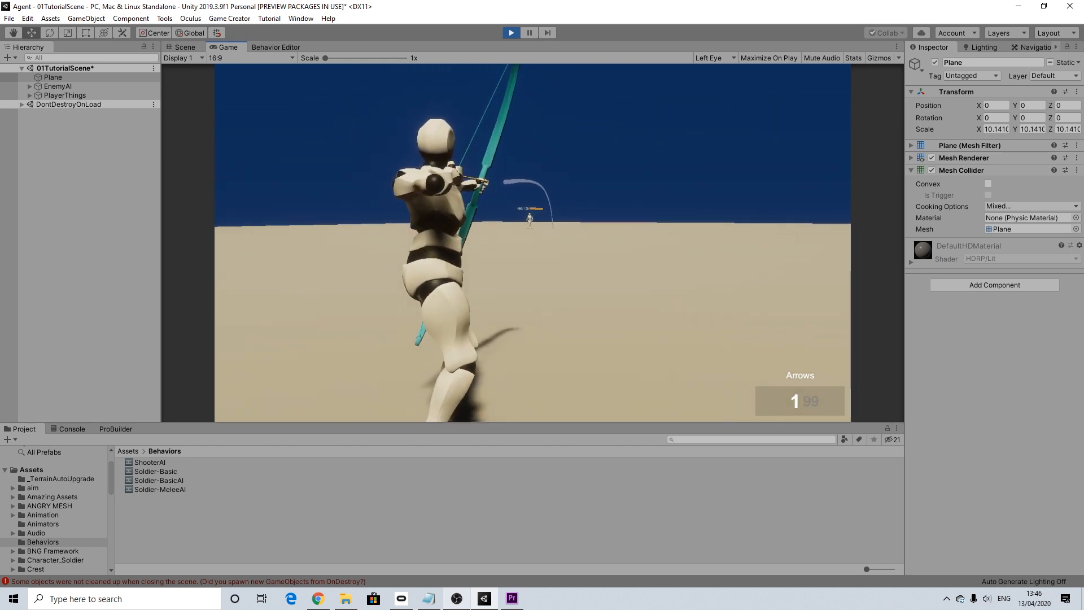
pyautogui.click(532, 242)
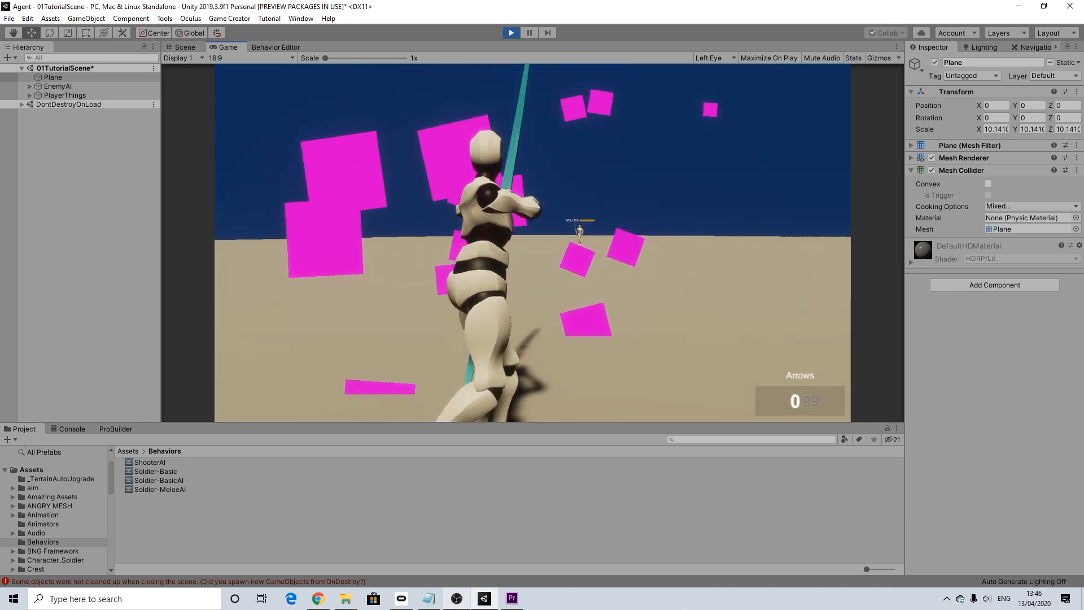
pyautogui.press('r')
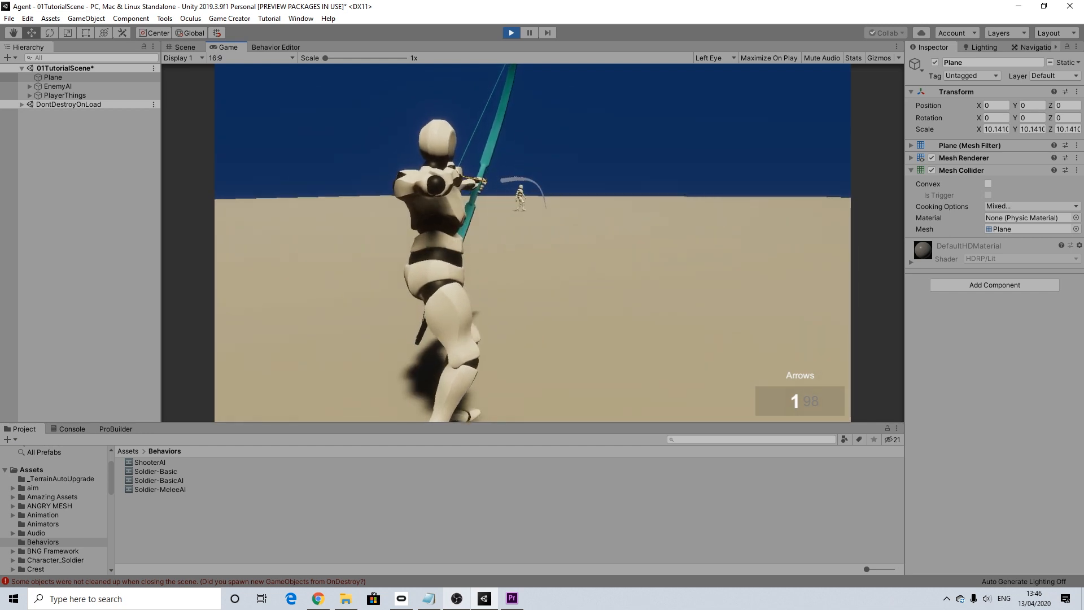
pyautogui.click(532, 243)
# Run the player up to the enemy to check its reaction, stop the game and dismiss the Game Creator review request.
pyautogui.press('w')
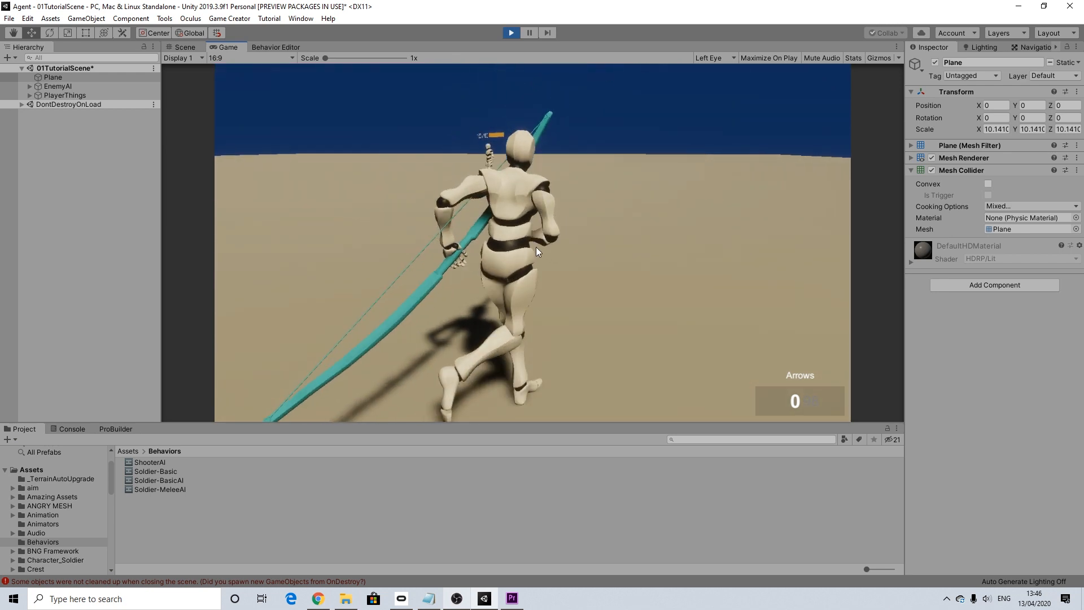
pyautogui.press('space')
pyautogui.press('space')
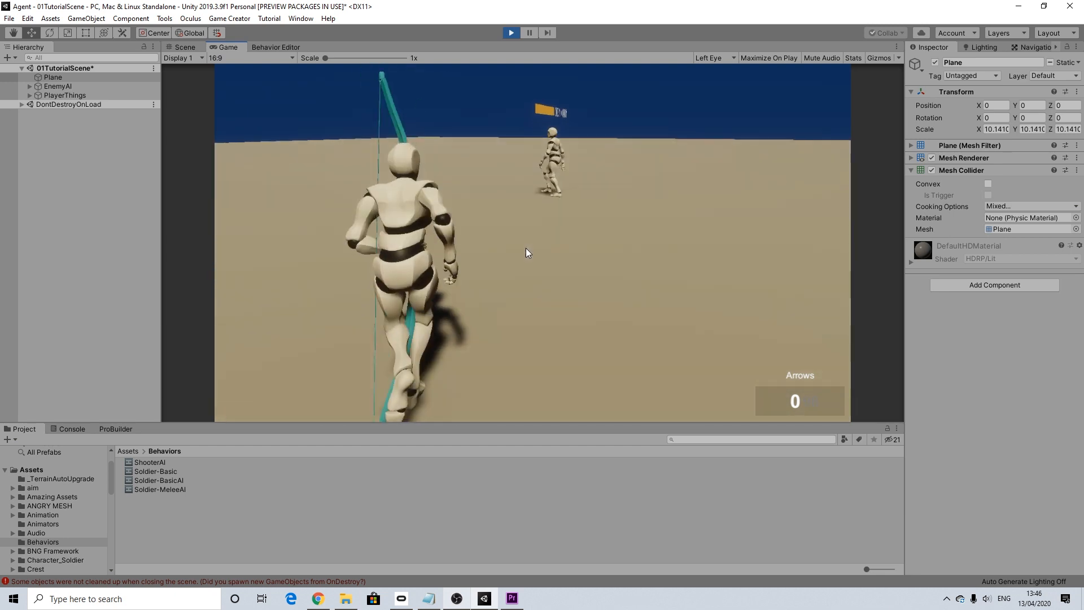
pyautogui.press('space')
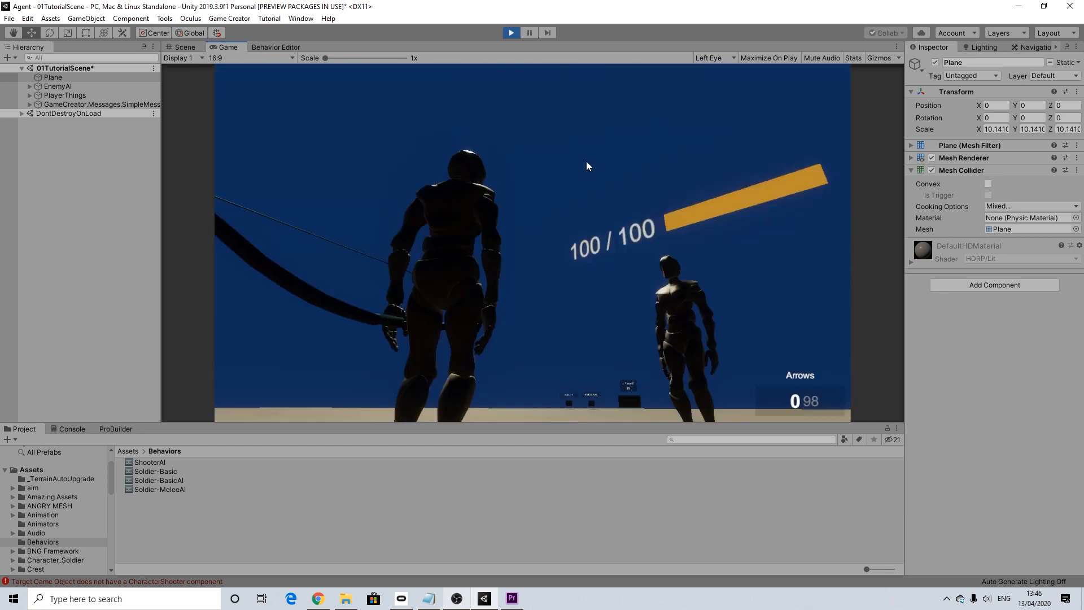
pyautogui.click(511, 33)
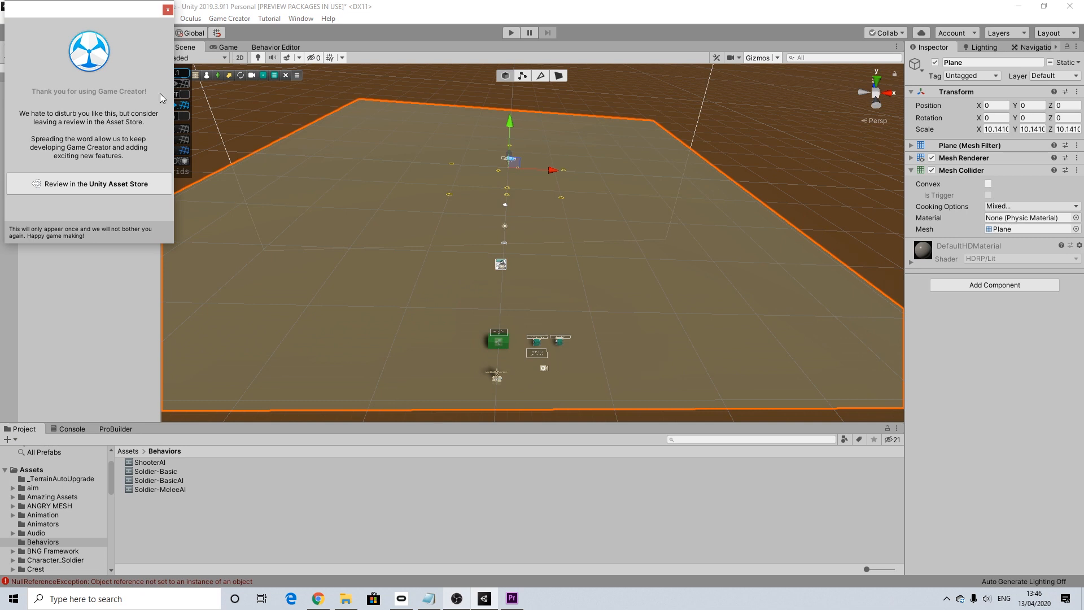
pyautogui.click(167, 9)
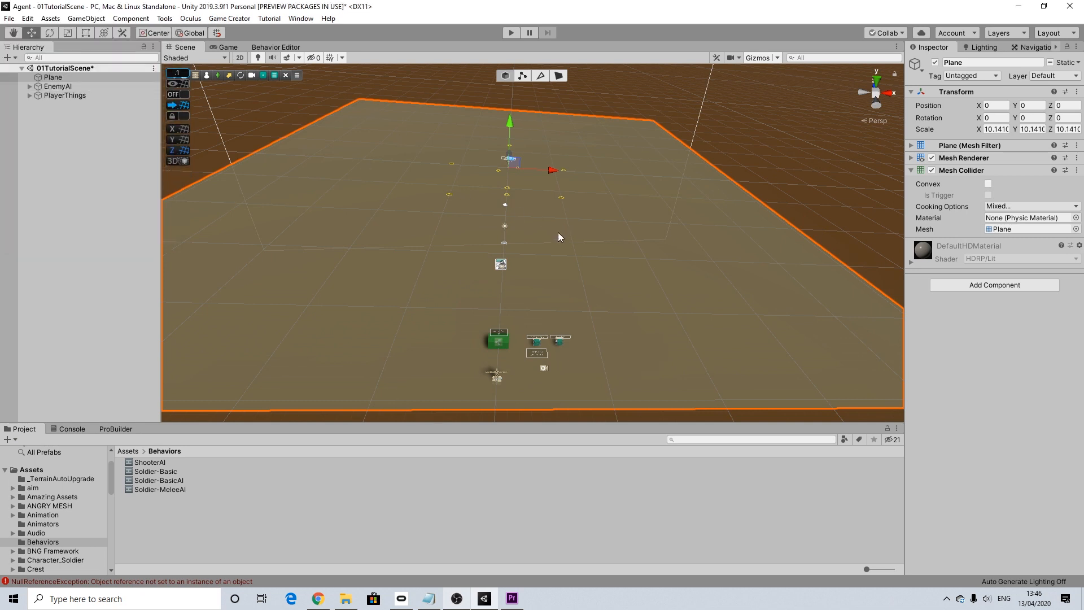
# Select the enemy's Character inside EnemyAI, review the logged Console errors, and clear the log.
pyautogui.click(48, 88)
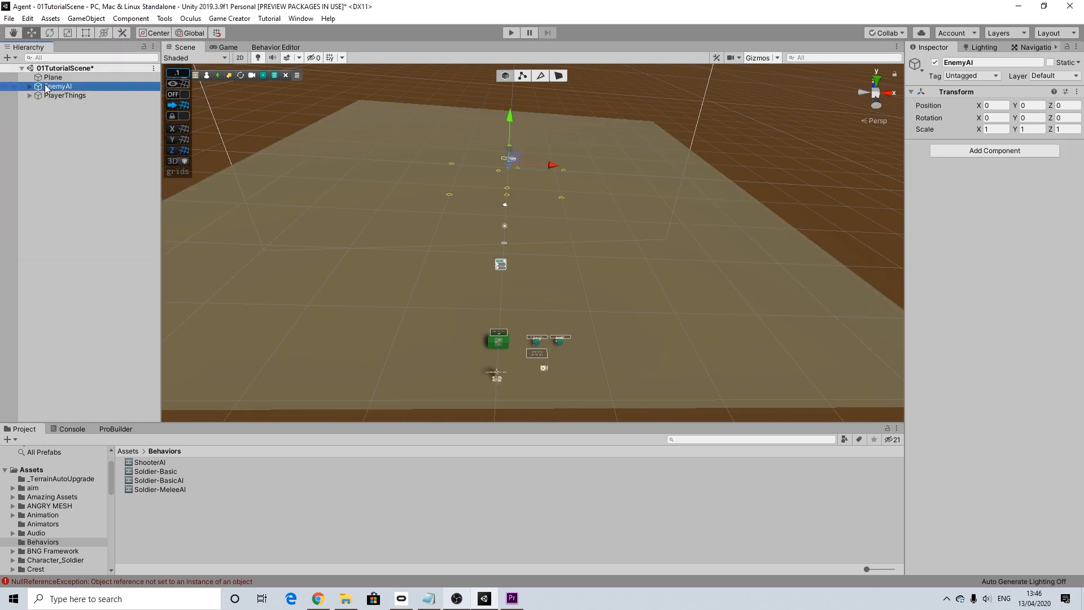
pyautogui.click(29, 87)
pyautogui.click(71, 95)
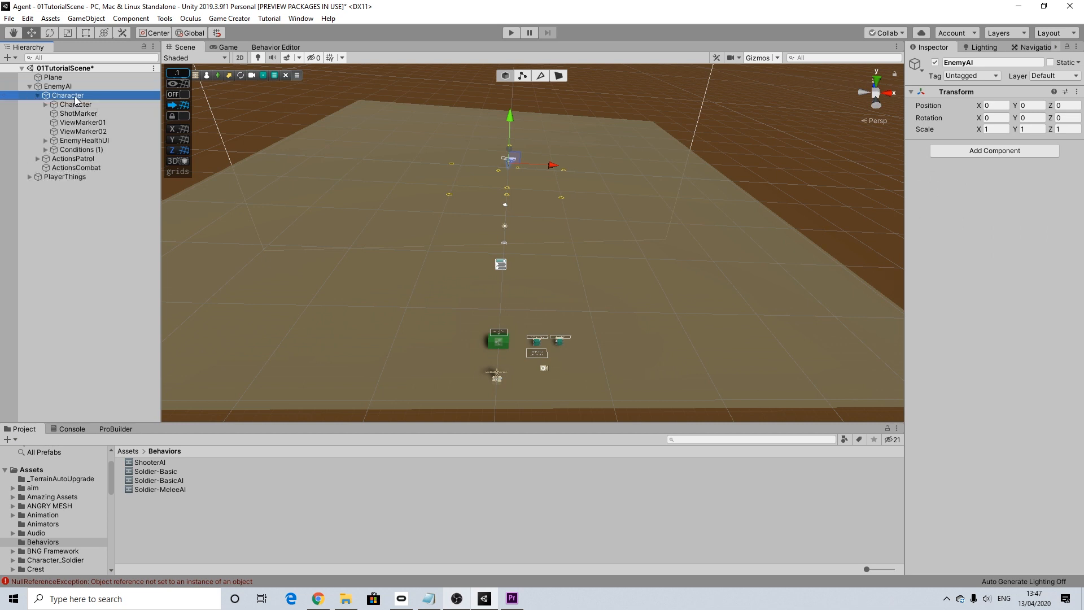
pyautogui.click(68, 429)
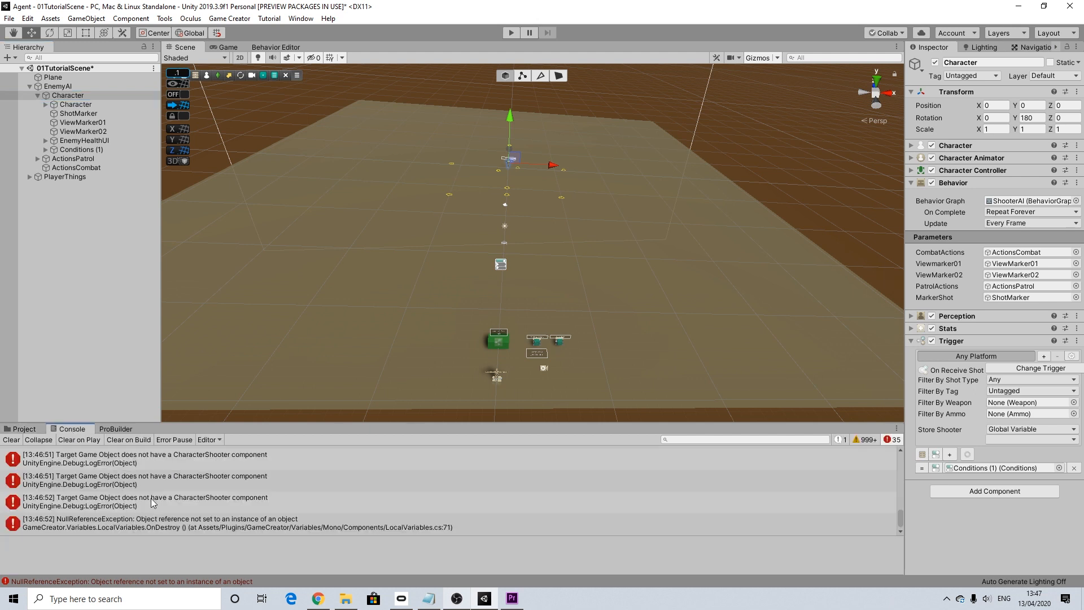
pyautogui.scroll(2, 170, 491)
pyautogui.scroll(5, 189, 489)
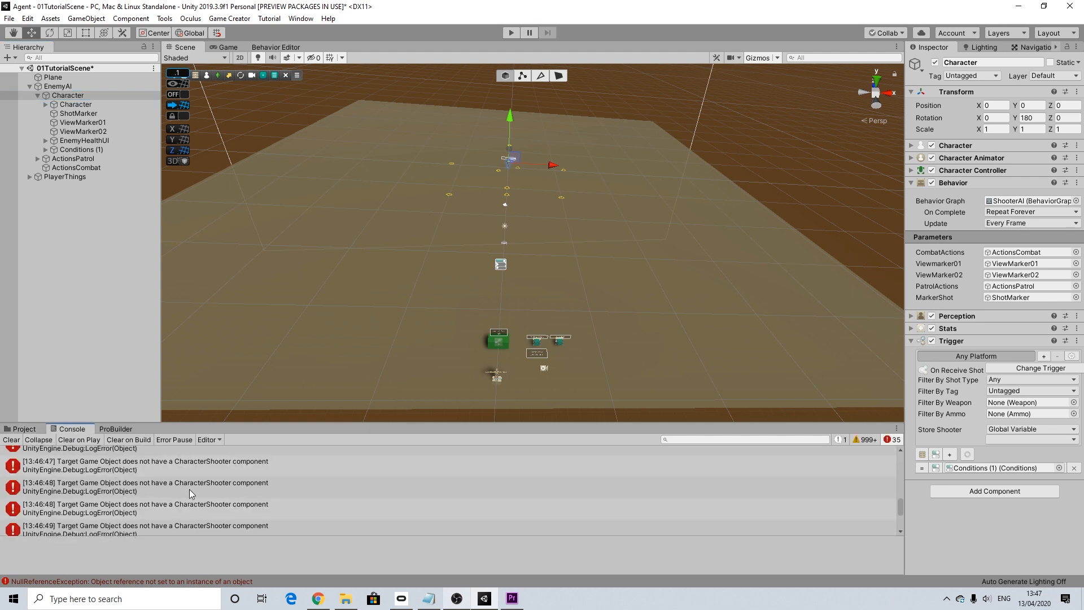
pyautogui.click(12, 440)
pyautogui.click(28, 430)
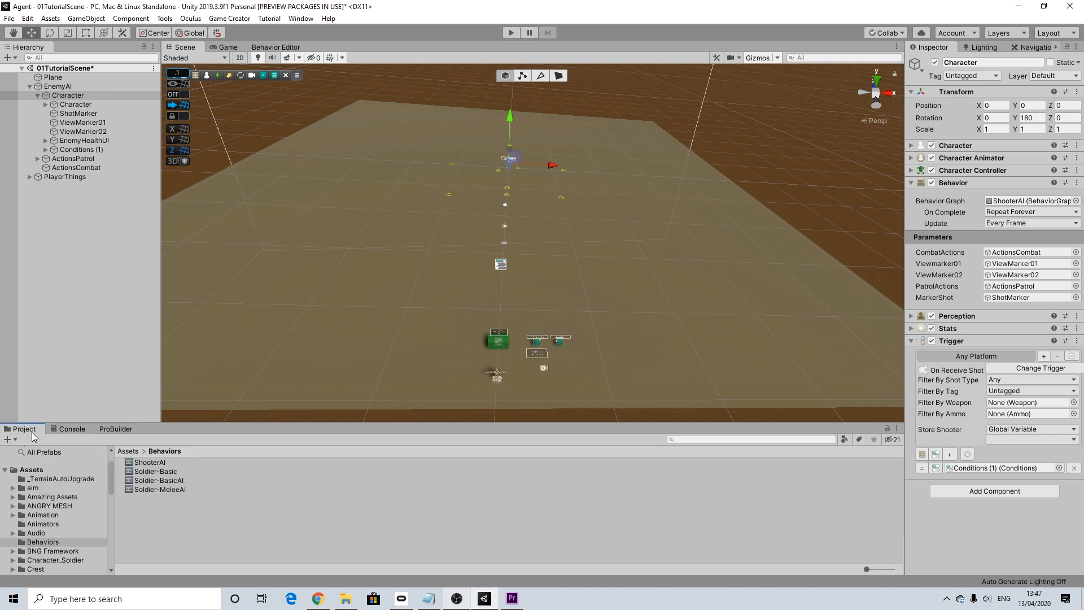
# Add a Character Shooter component to the enemy's Character and run the game again.
pyautogui.click(910, 183)
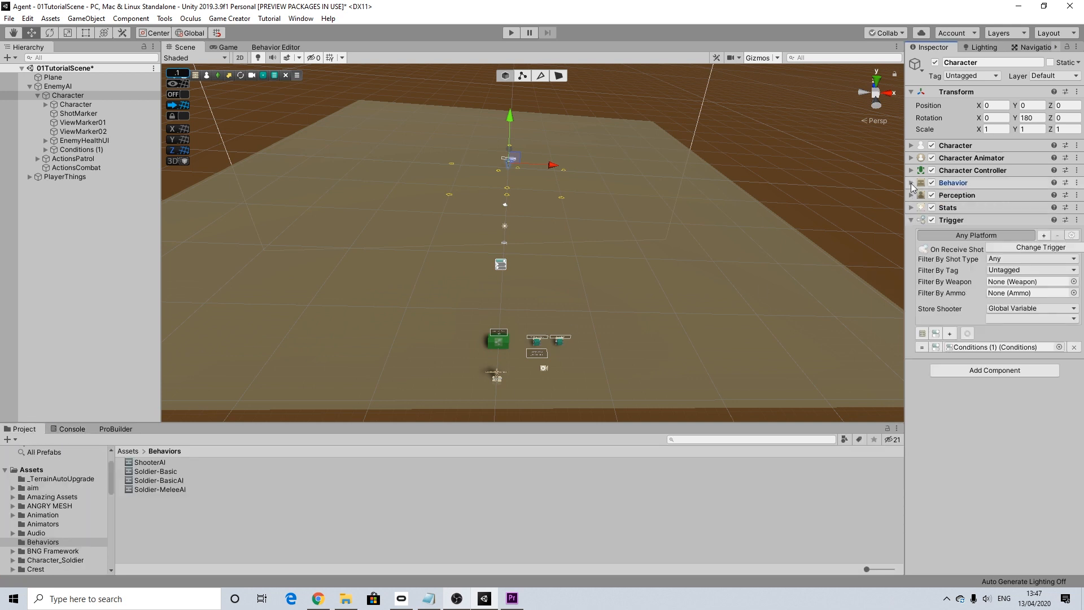
pyautogui.click(999, 370)
pyautogui.write('shoot')
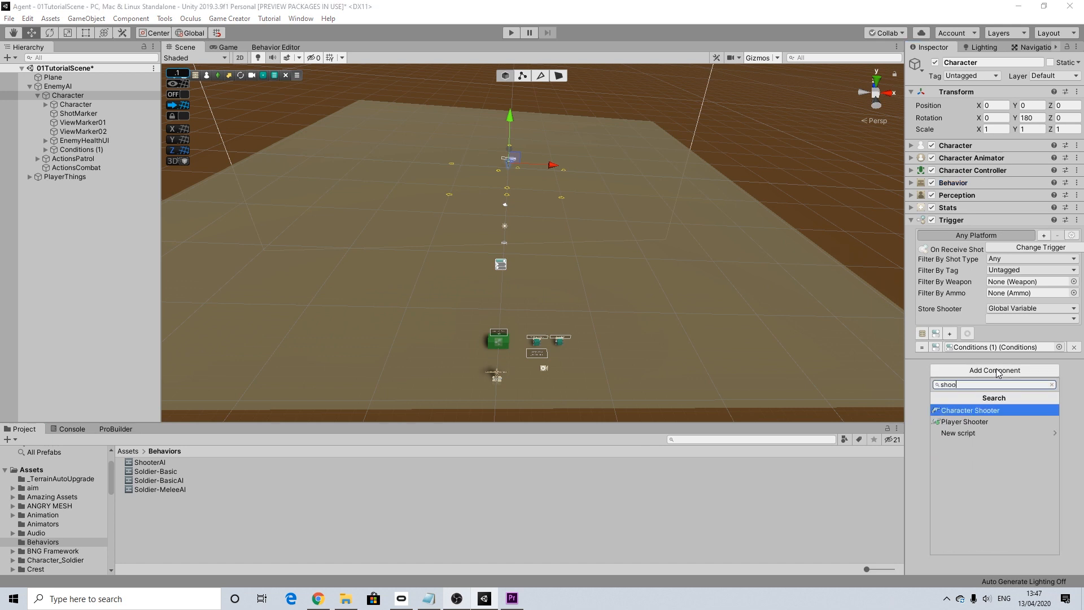
pyautogui.press('Return')
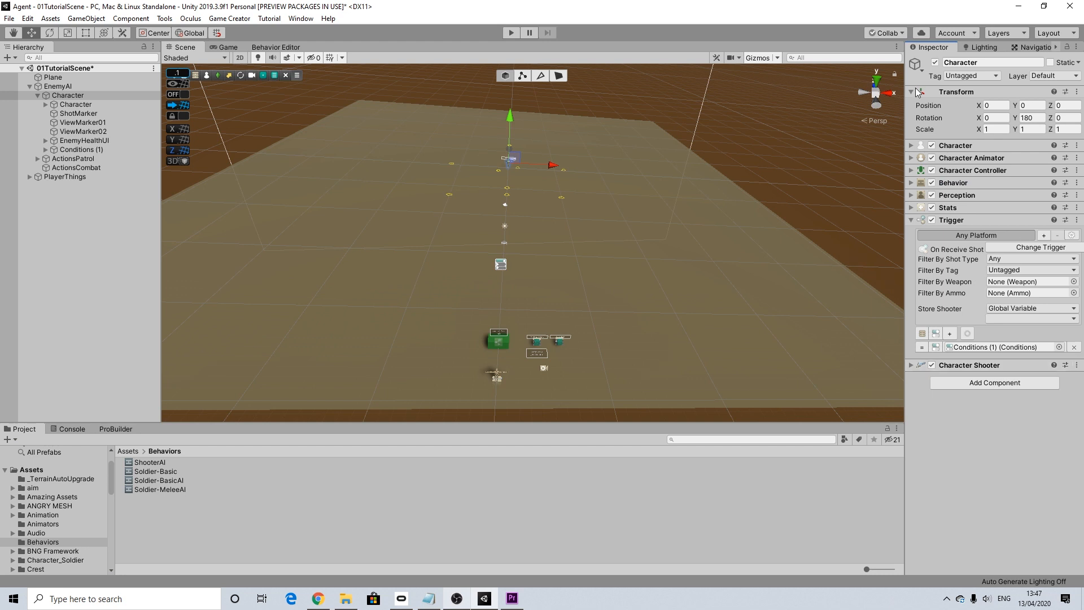
pyautogui.click(516, 32)
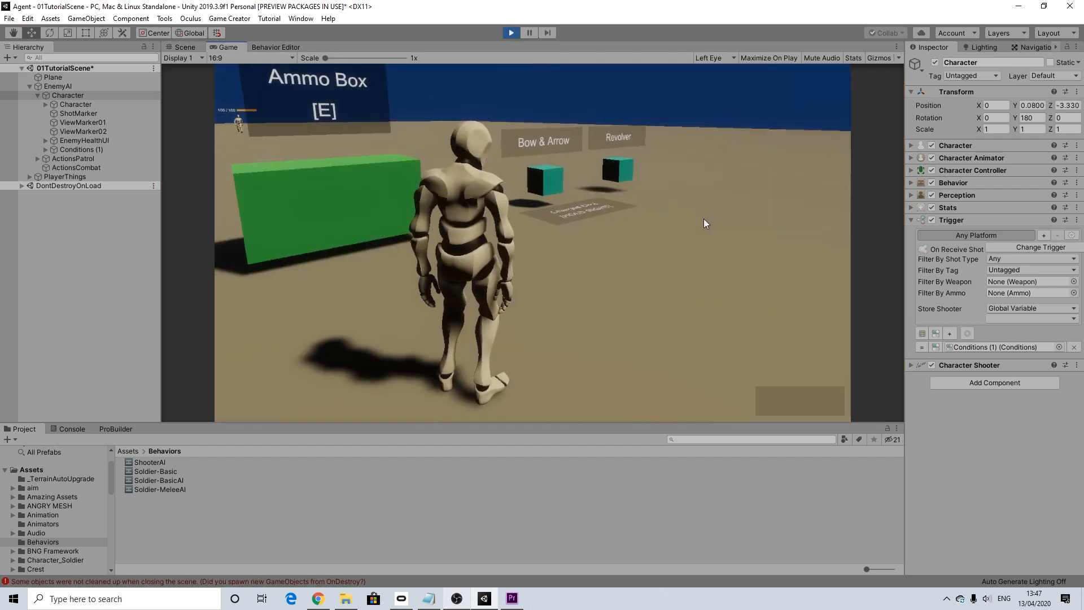
# Run the player to the weapon pickups, equip the bow, and collect arrows from the ammo box.
pyautogui.press('w')
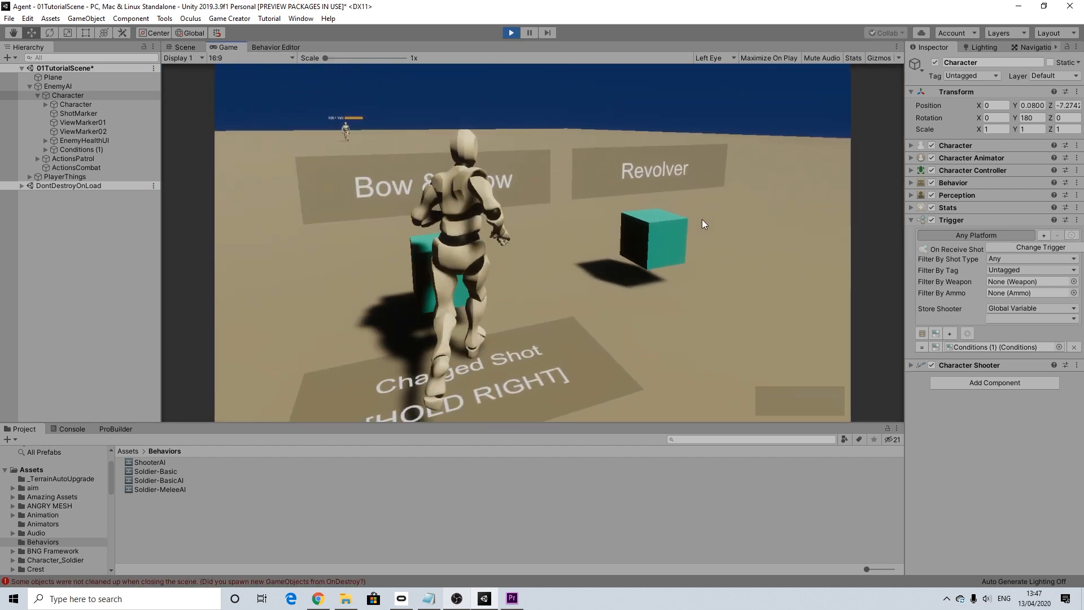
pyautogui.press('s')
pyautogui.press('a')
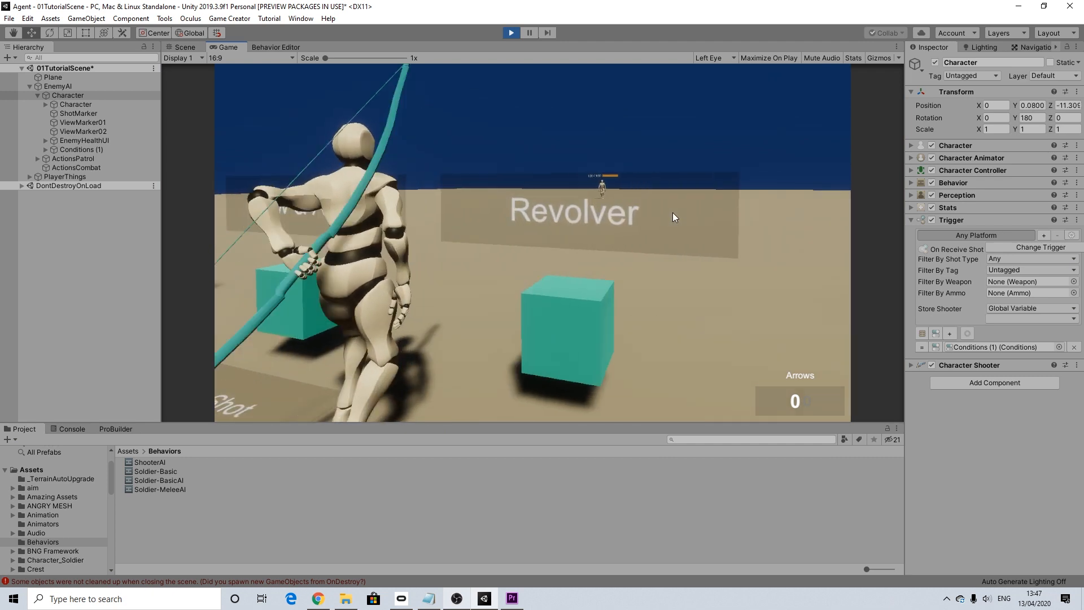
pyautogui.press('w')
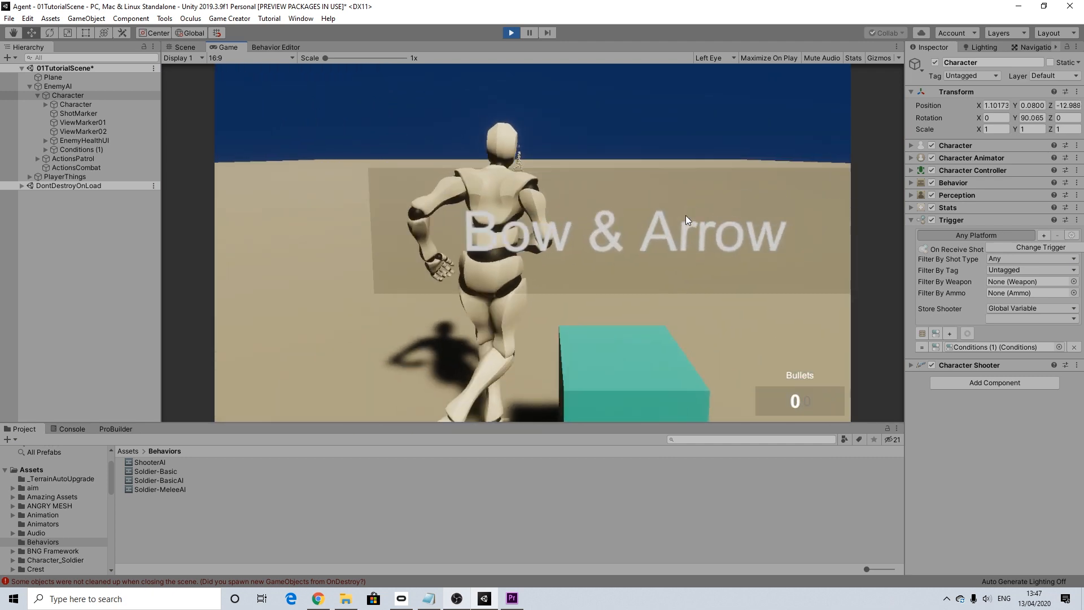
pyautogui.press('a')
pyautogui.press('e')
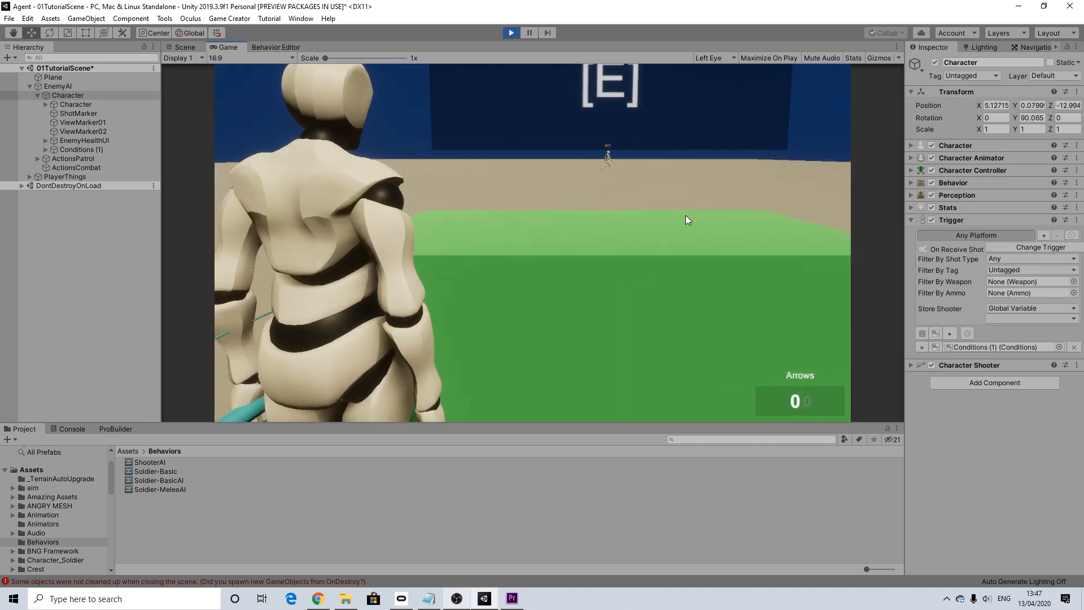
# Load the bow, move toward the enemy, shoot an arrow at it to test its reaction, and reload.
pyautogui.press('a')
pyautogui.press('w')
pyautogui.press('r')
pyautogui.rightClick(695, 211)
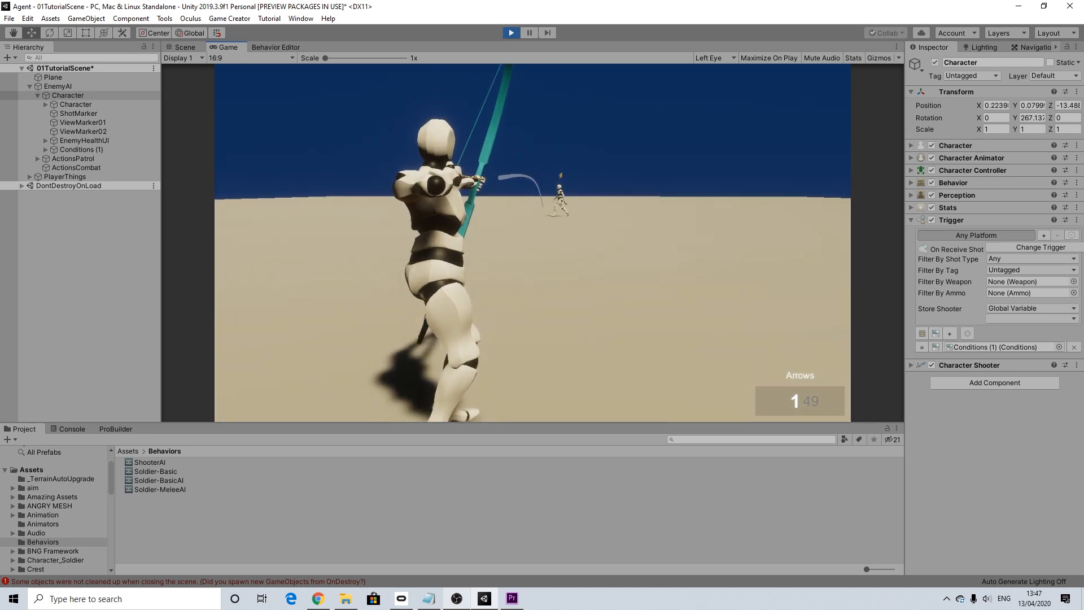
pyautogui.click(532, 243)
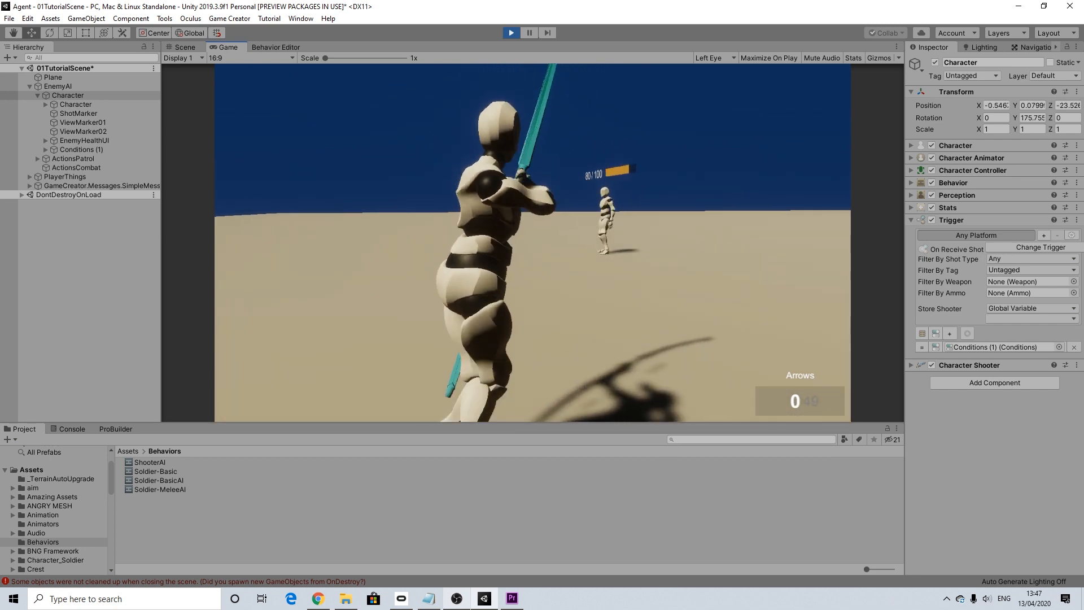
pyautogui.press('r')
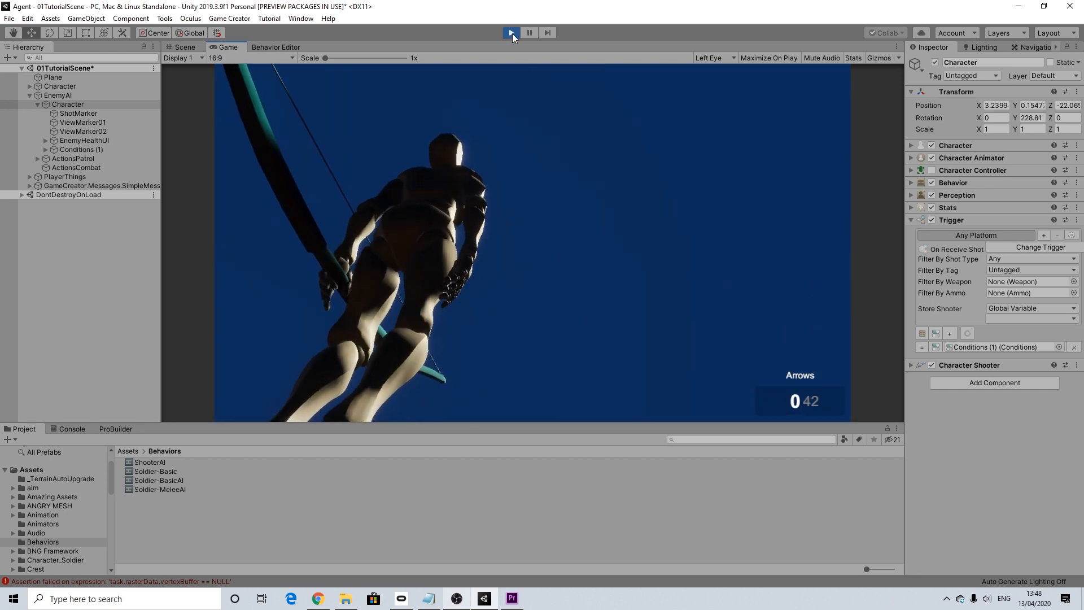
# Restart the game, equip the bow with arrows from the ammo box, and load it.
pyautogui.click(512, 32)
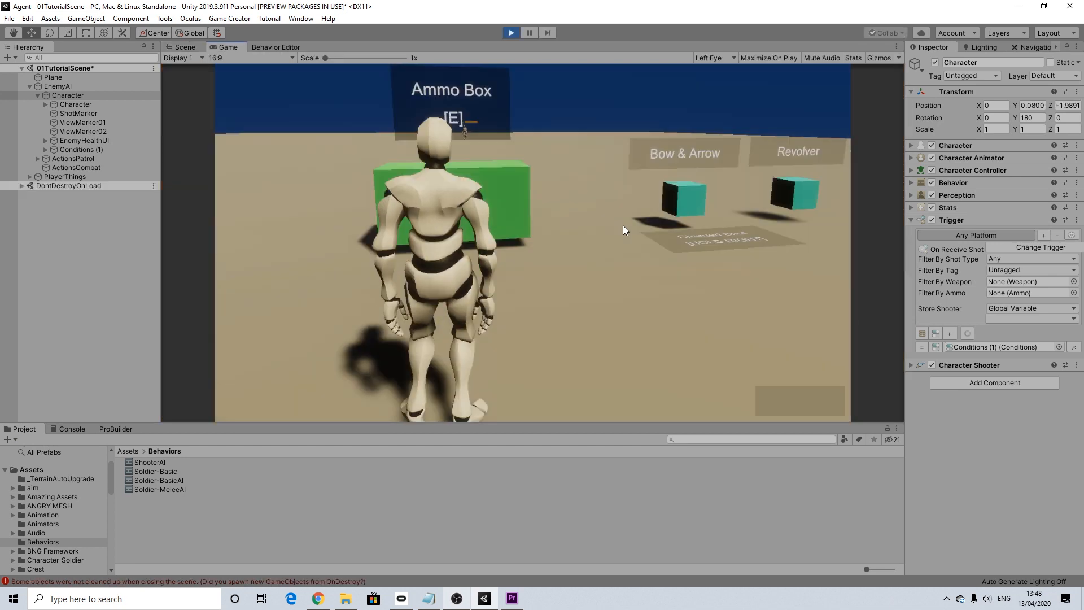
pyautogui.press('w')
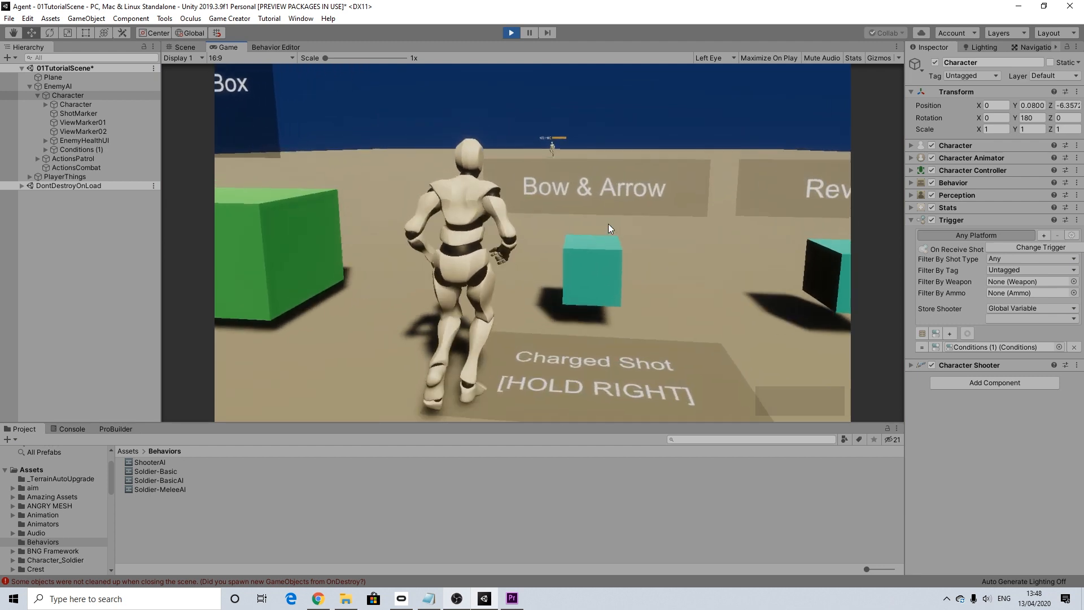
pyautogui.press('w')
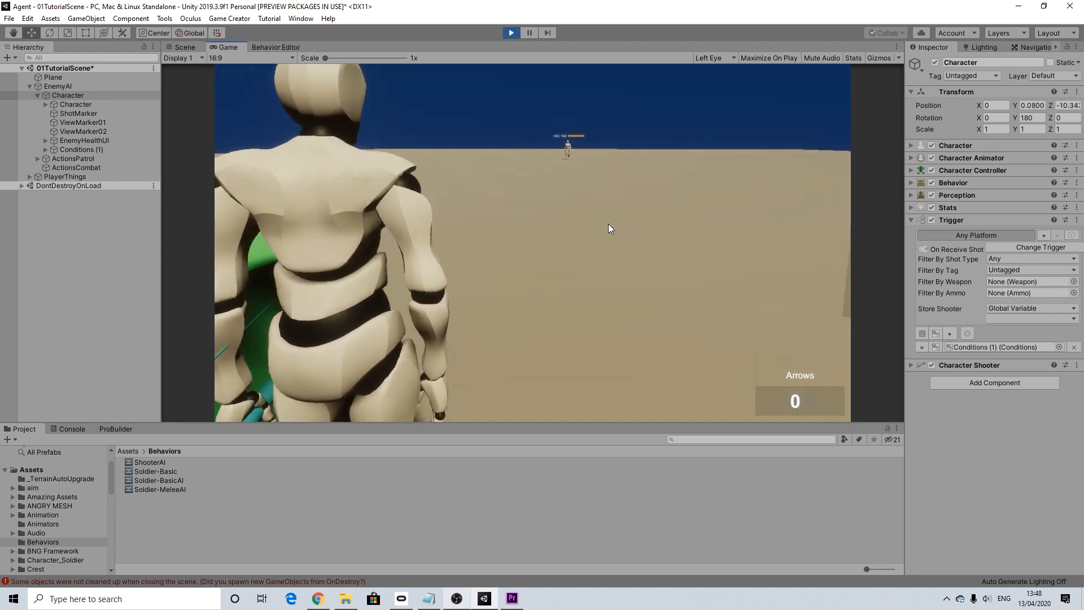
pyautogui.press('w')
pyautogui.press('r')
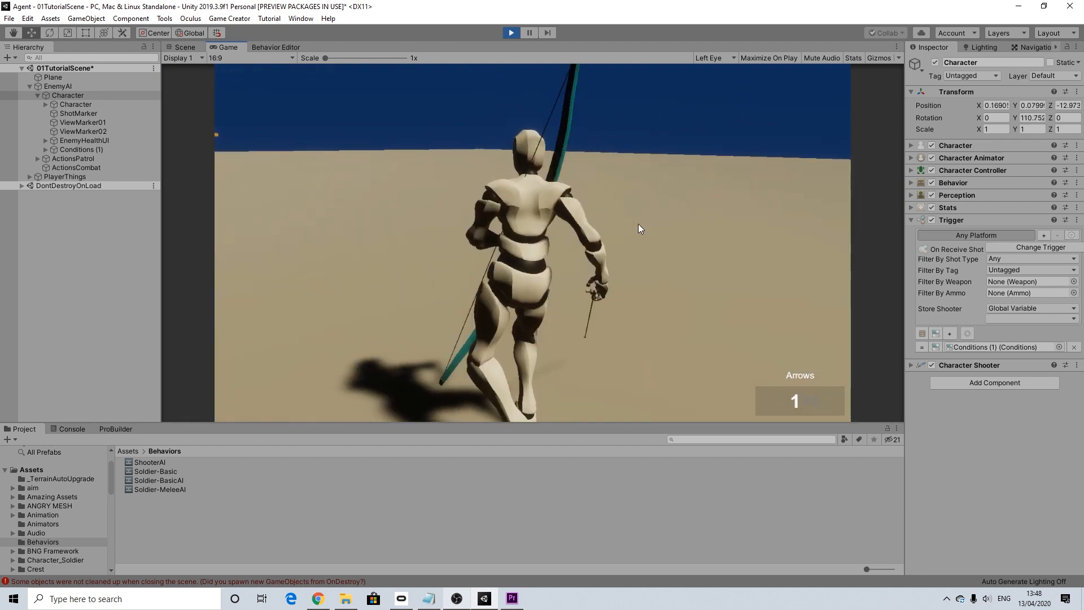
# Aim at the distant enemy, shoot one arrow, and move sideways to check how it reacts.
pyautogui.rightClick(611, 221)
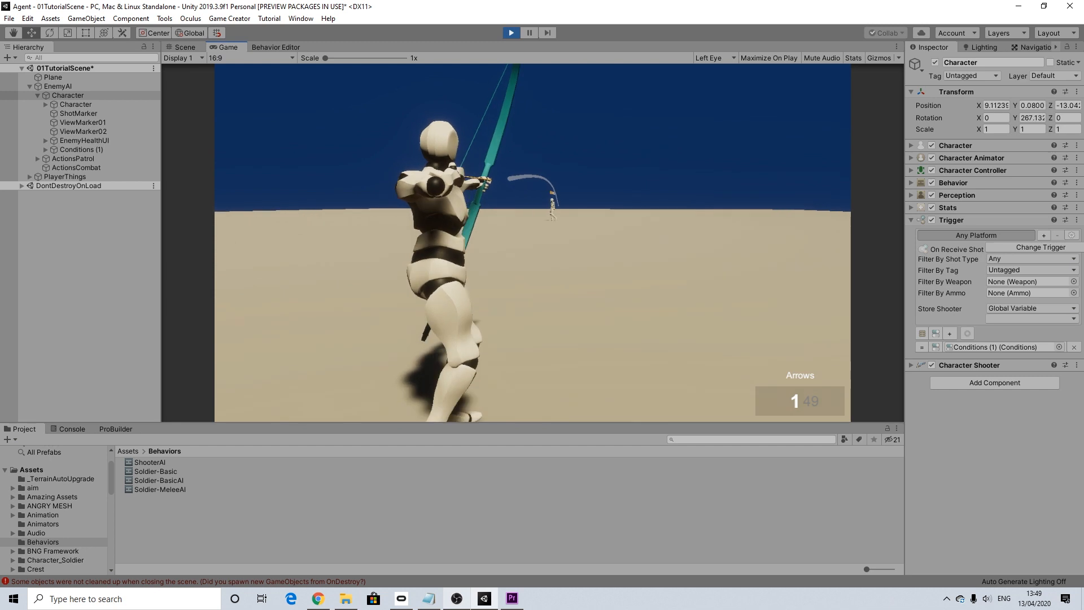
pyautogui.click(533, 243)
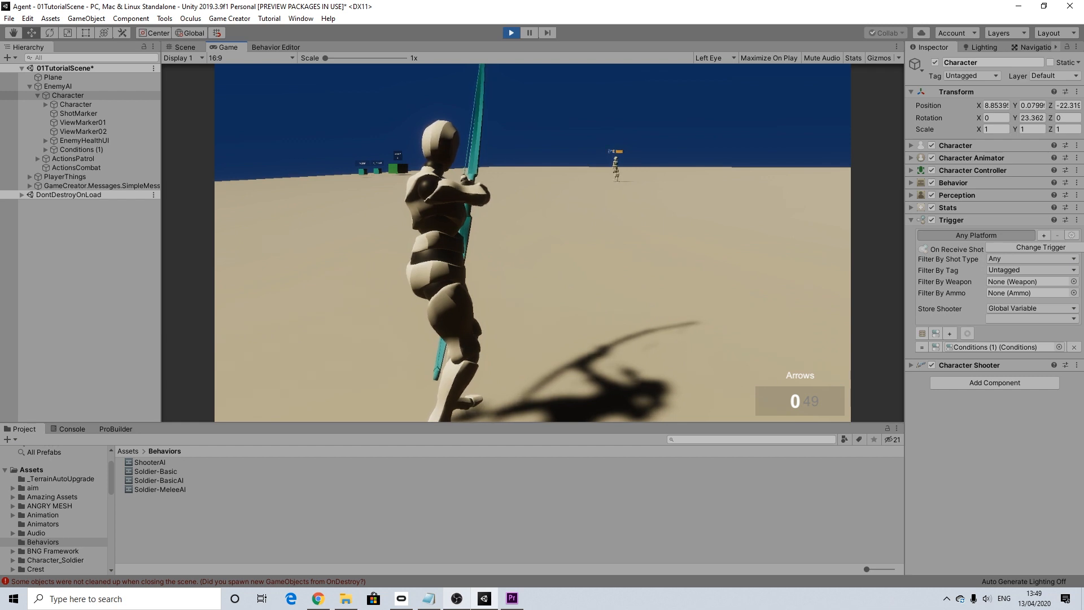
pyautogui.press('a')
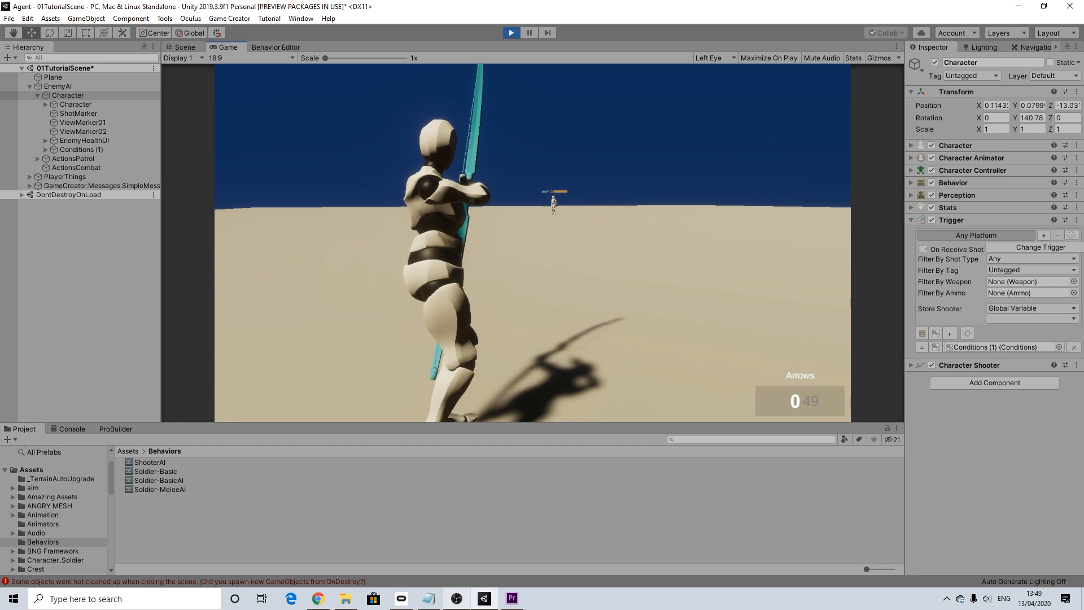
# Stop the game and collapse the EnemyAI group in the scene hierarchy.
pyautogui.click(507, 36)
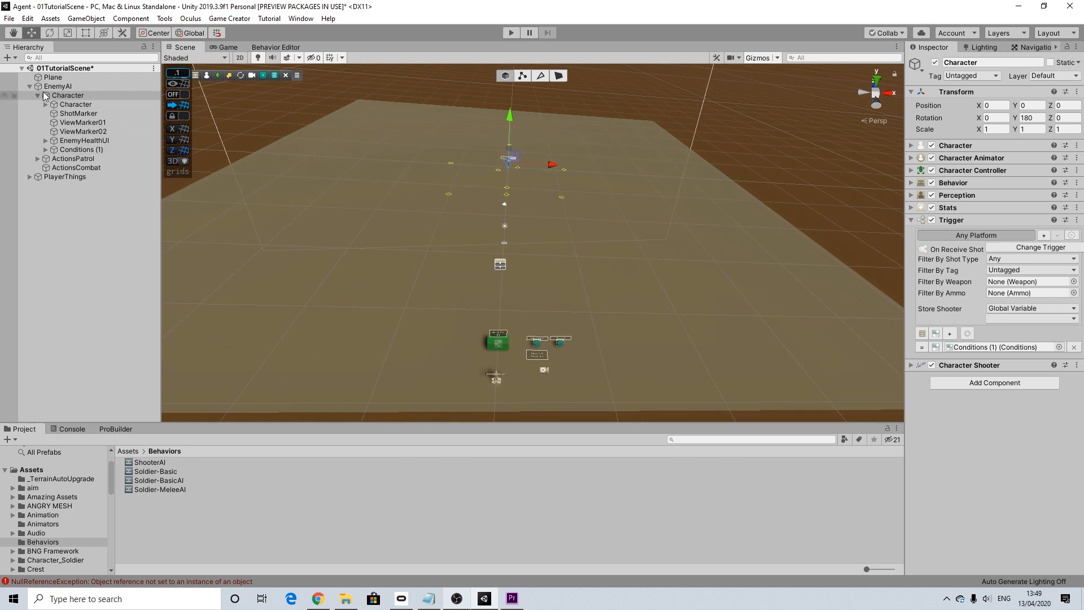
pyautogui.click(29, 87)
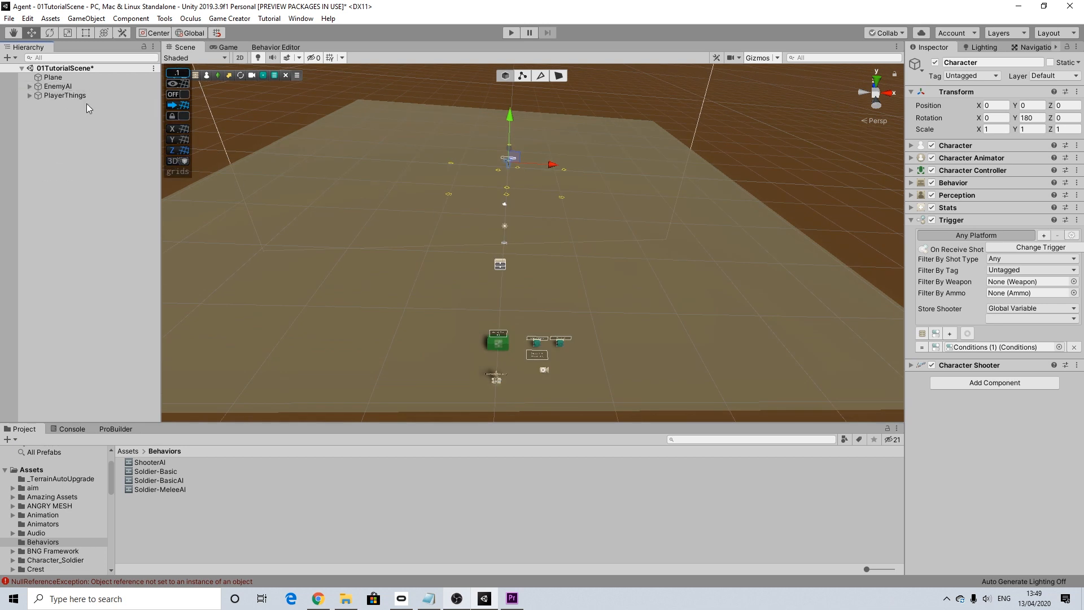